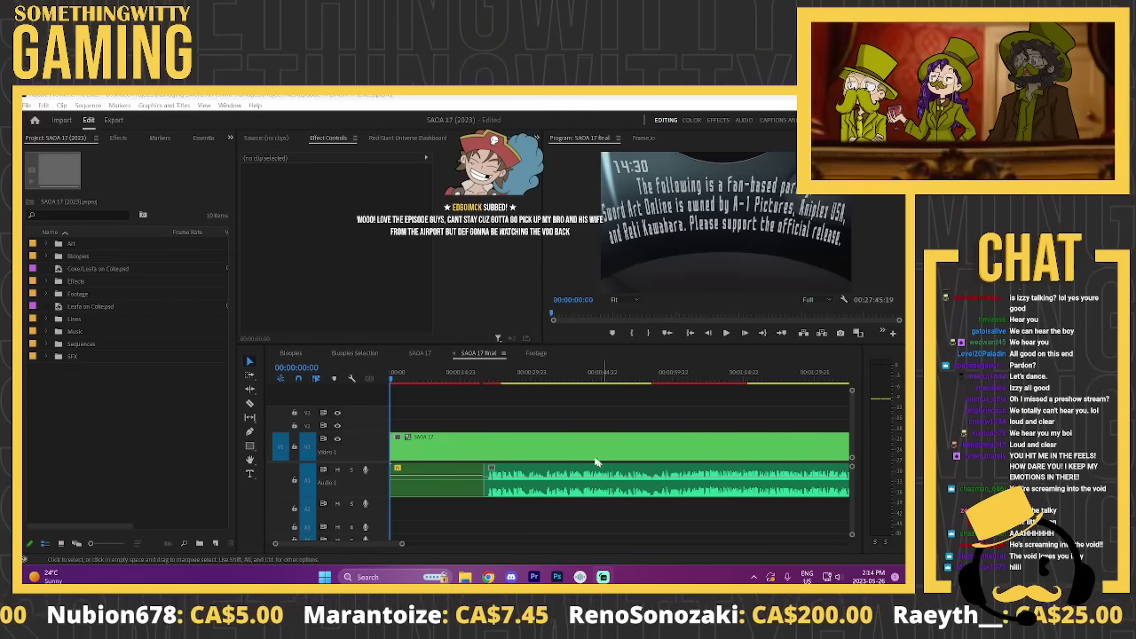
pyautogui.click(434, 413)
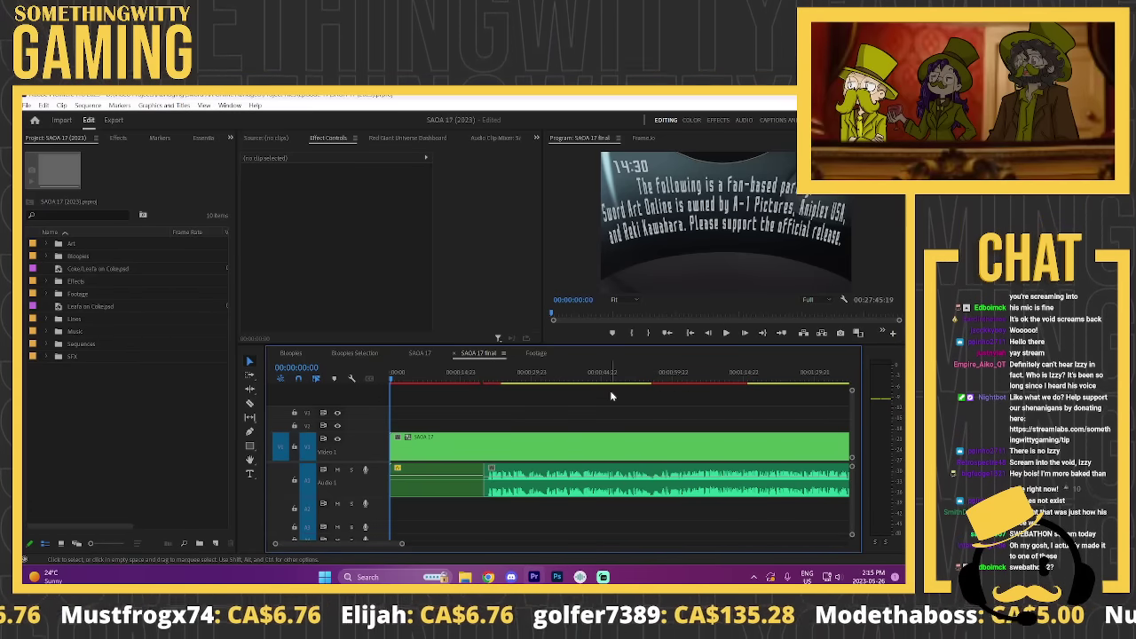
pyautogui.scroll(2, 481, 430)
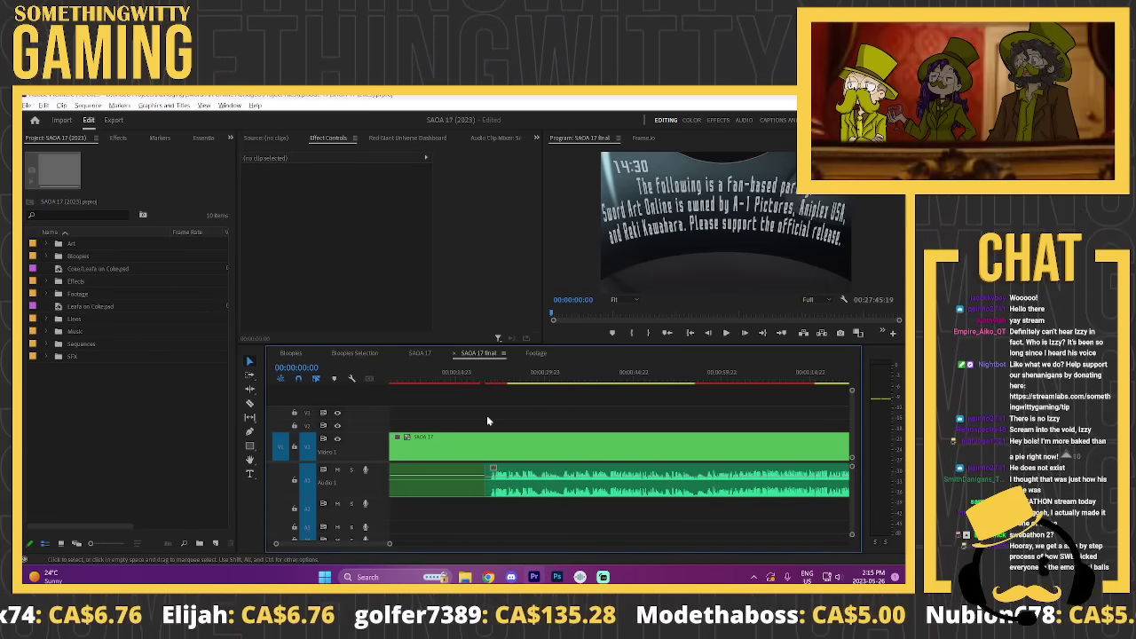
pyautogui.scroll(2, 444, 399)
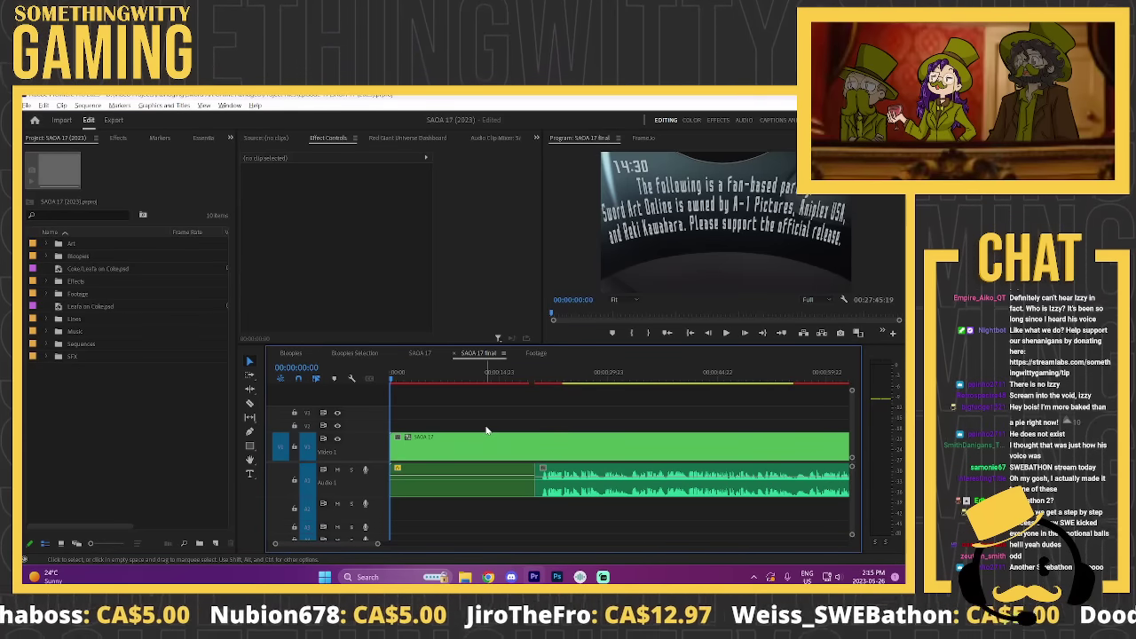
pyautogui.scroll(-1, 486, 430)
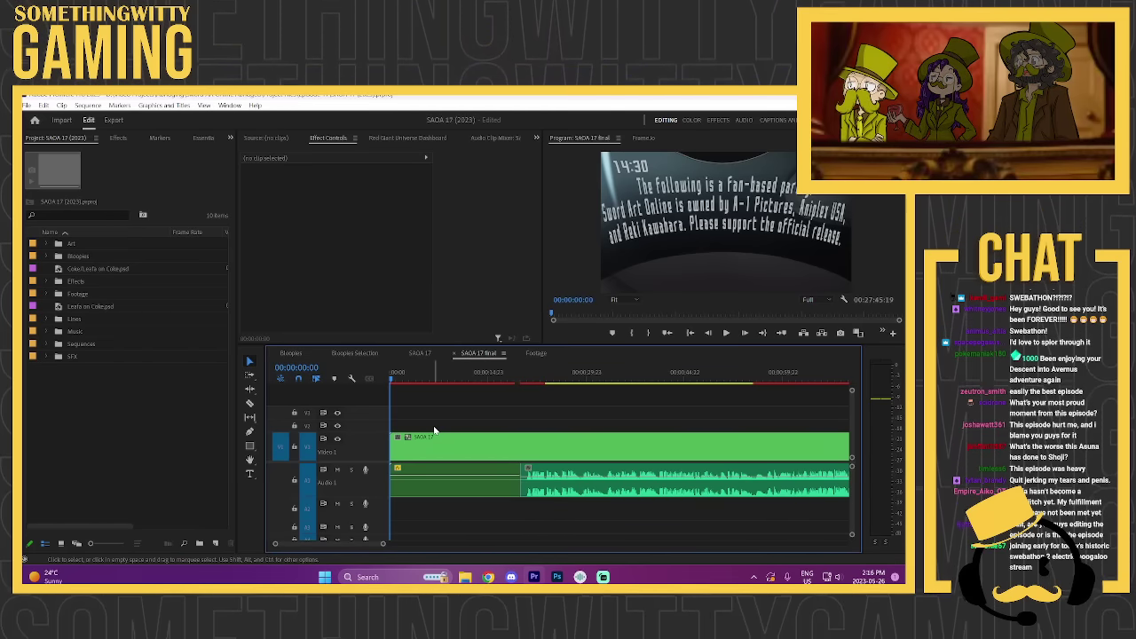
pyautogui.scroll(-4, 435, 440)
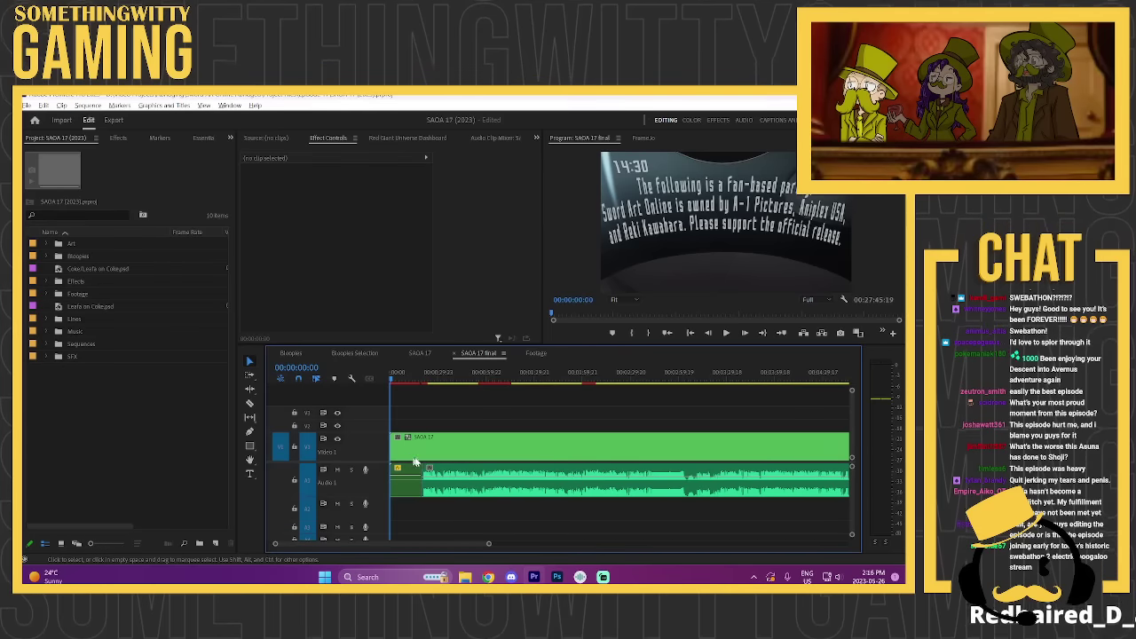
pyautogui.scroll(-2, 414, 461)
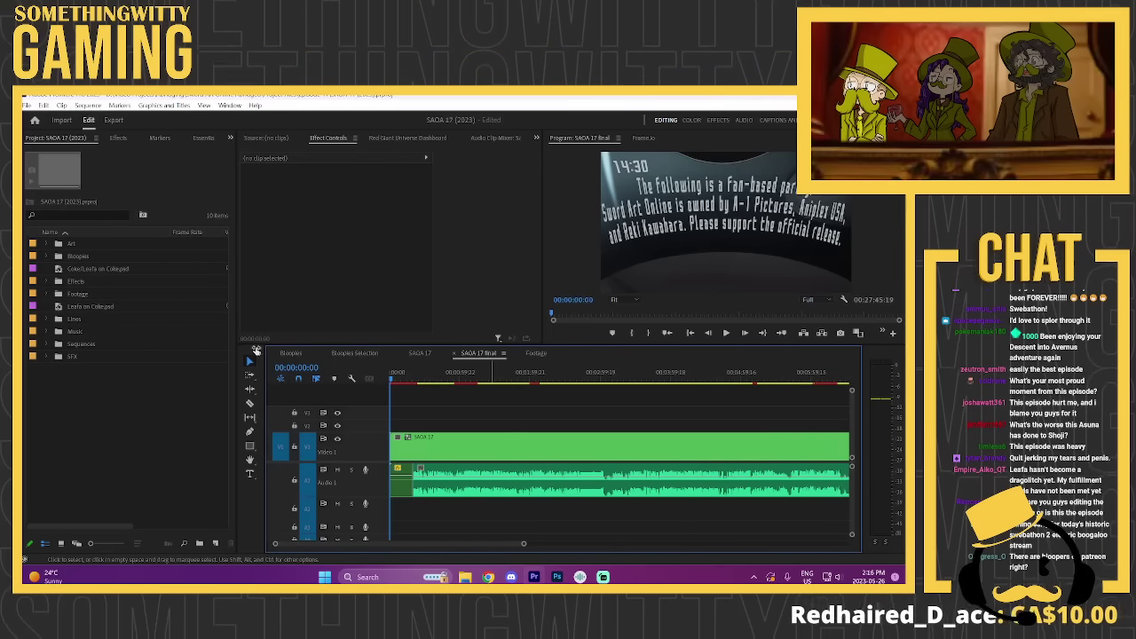
pyautogui.scroll(-2, 491, 410)
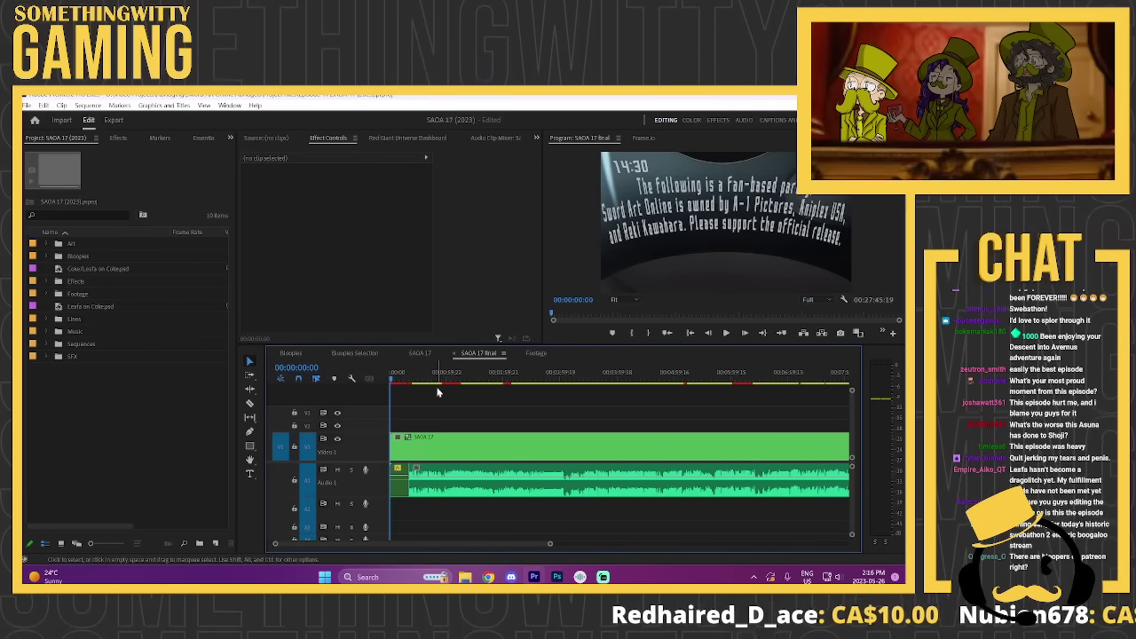
pyautogui.scroll(-3, 431, 399)
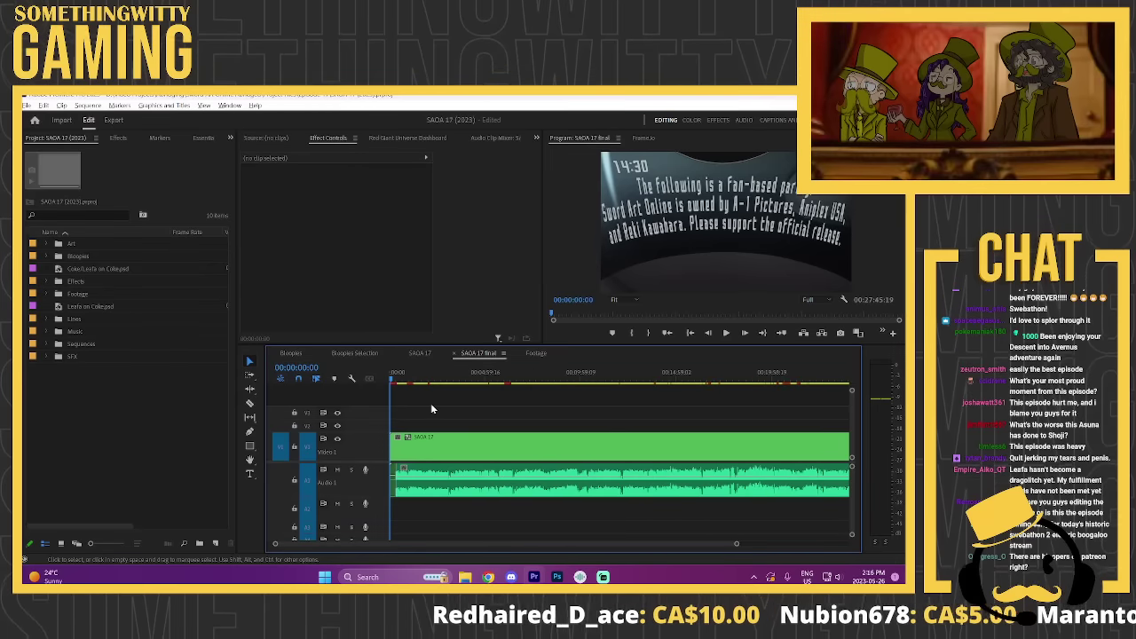
pyautogui.scroll(-1, 431, 402)
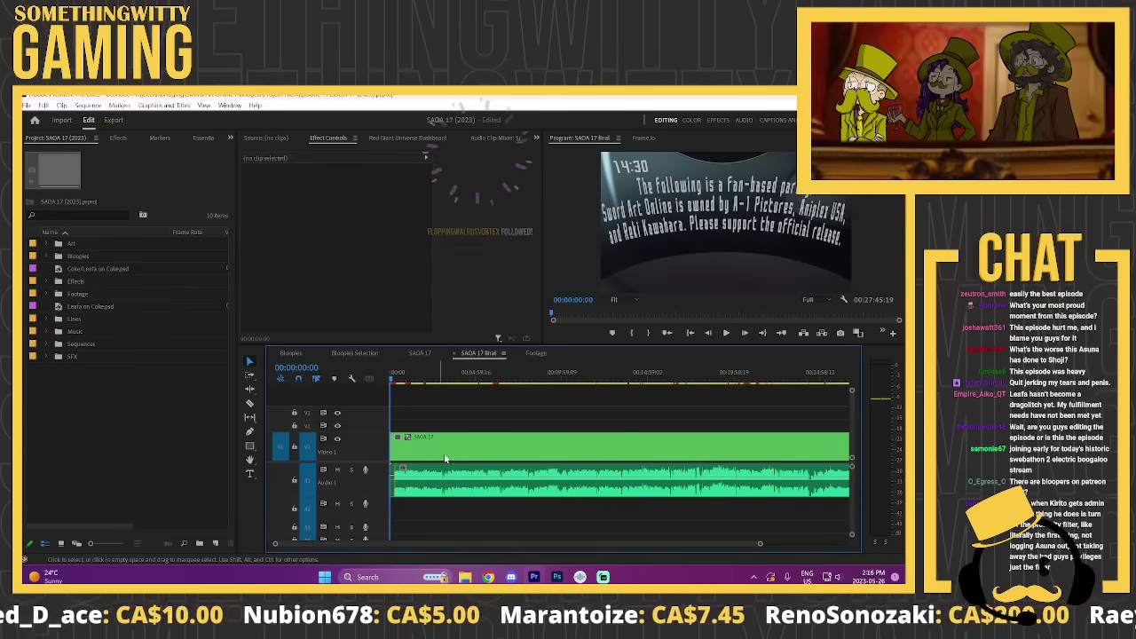
pyautogui.scroll(2, 430, 439)
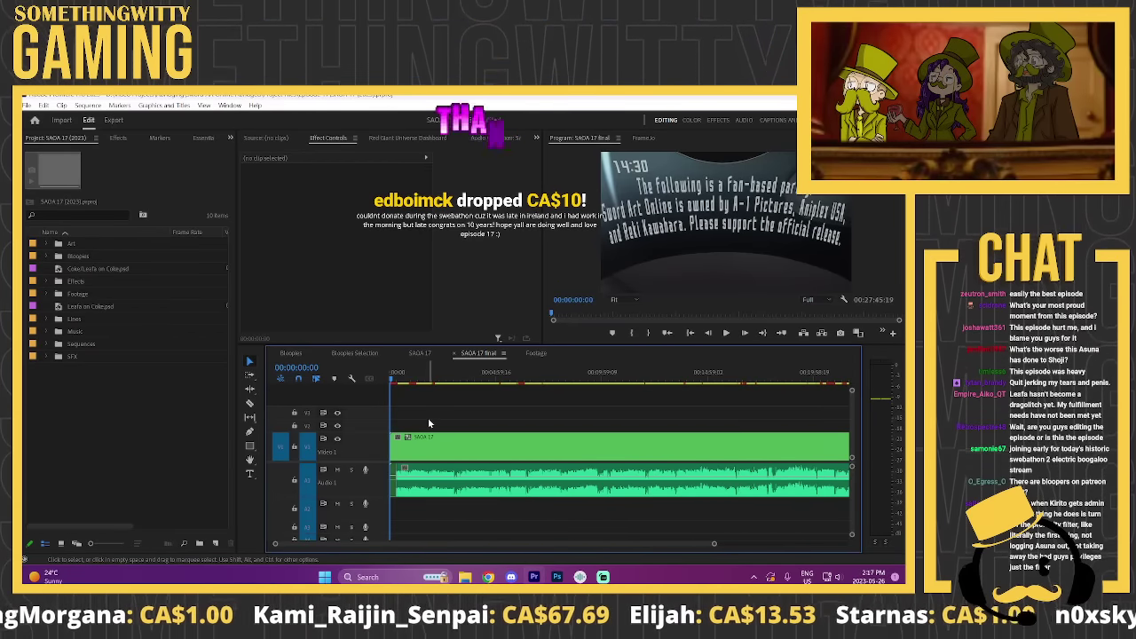
pyautogui.press('=')
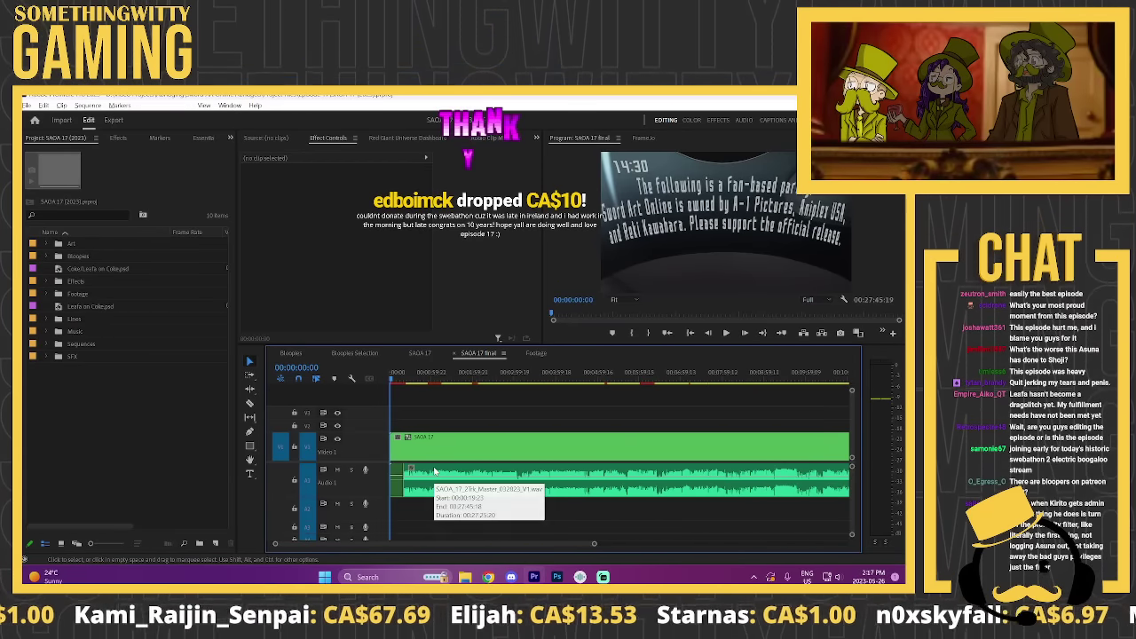
pyautogui.press('=')
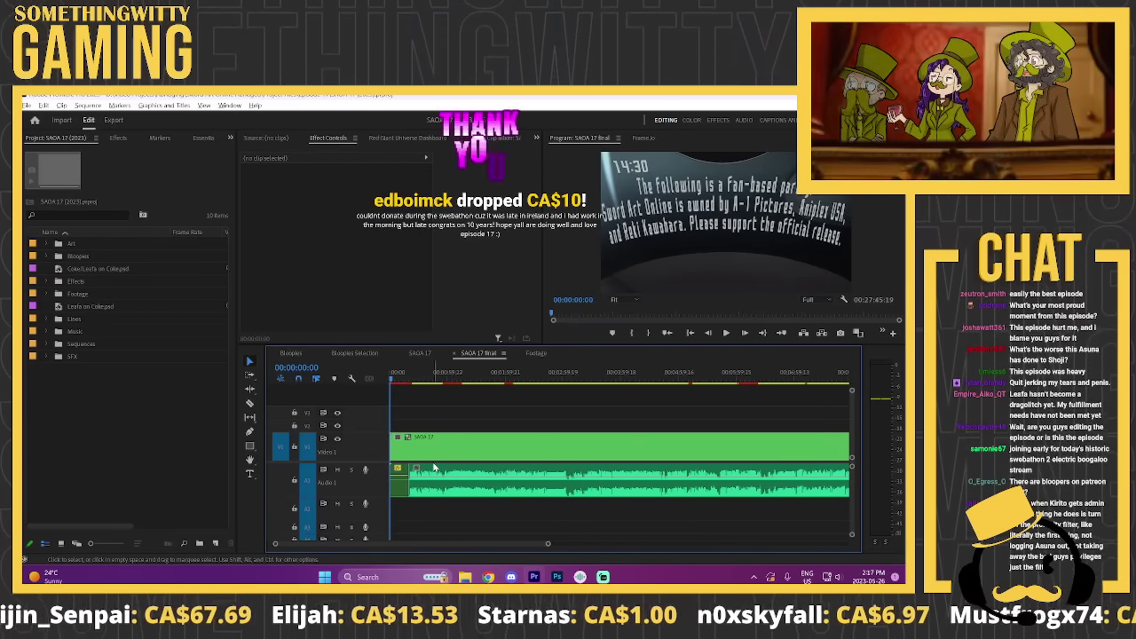
pyautogui.press('=')
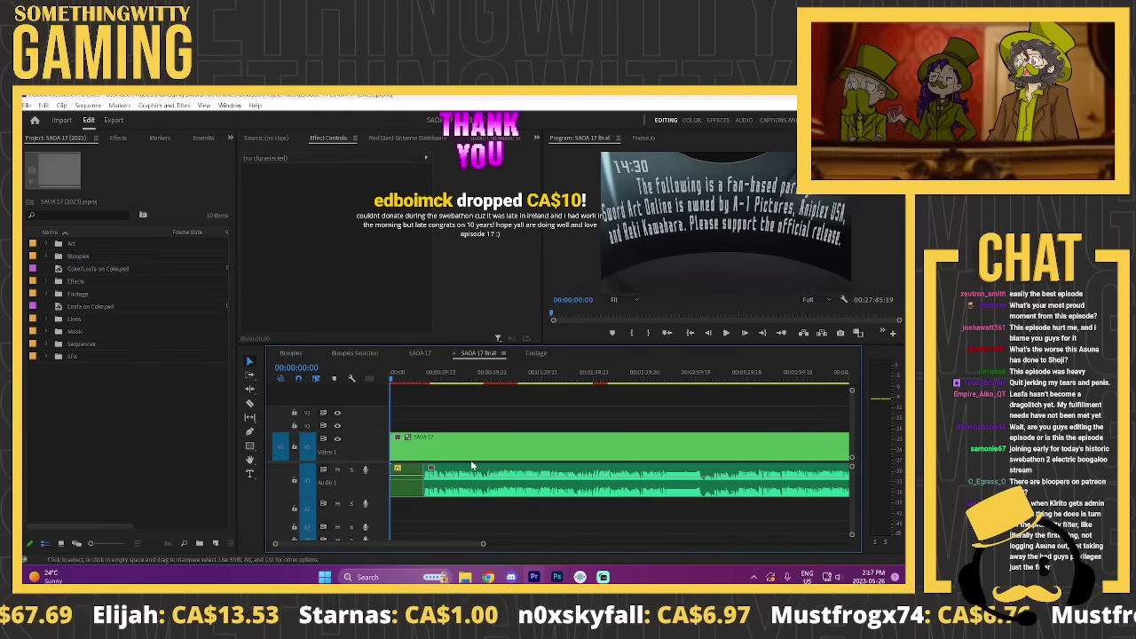
pyautogui.press('=')
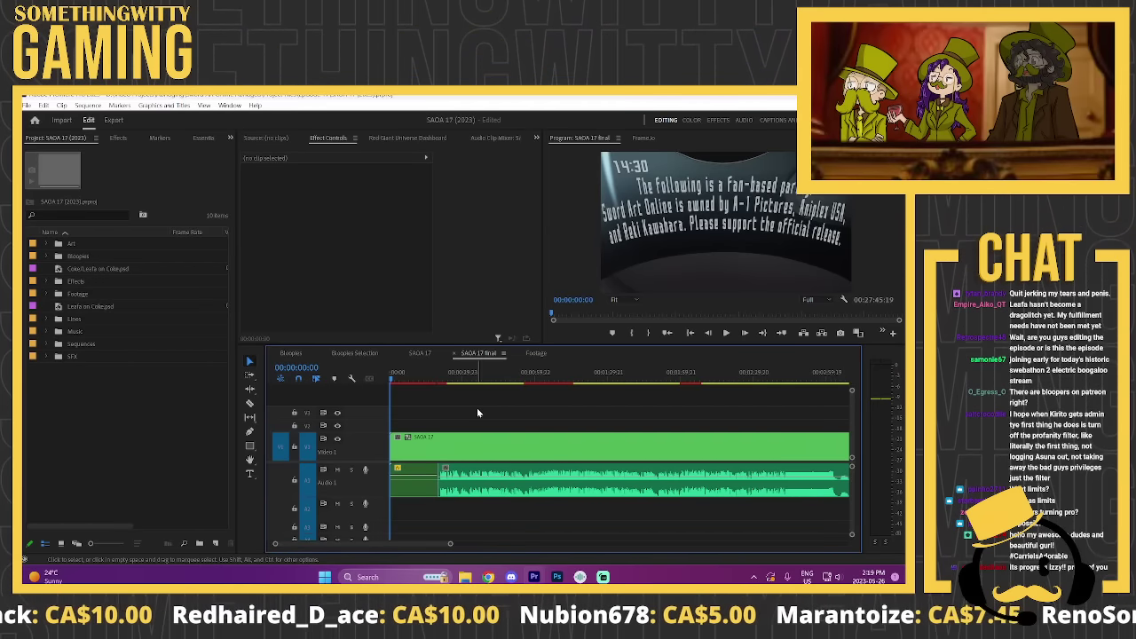
# Step: Move the playhead to the cut where the main audio clip begins, and return it to the sequence start
pyautogui.scroll(4, 462, 417)
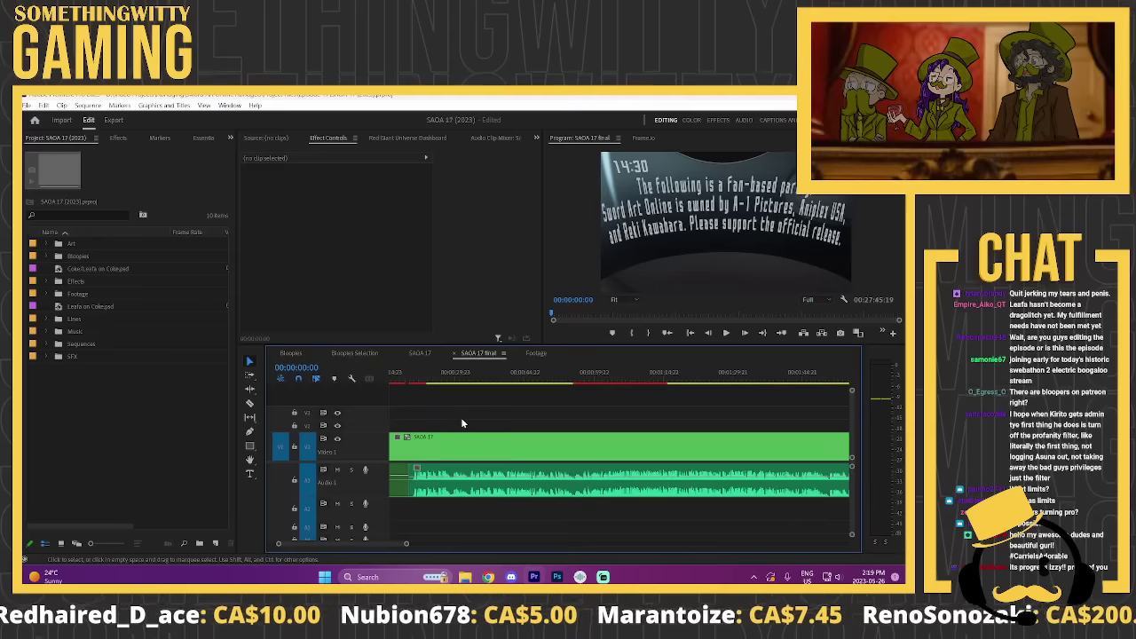
pyautogui.click(458, 377)
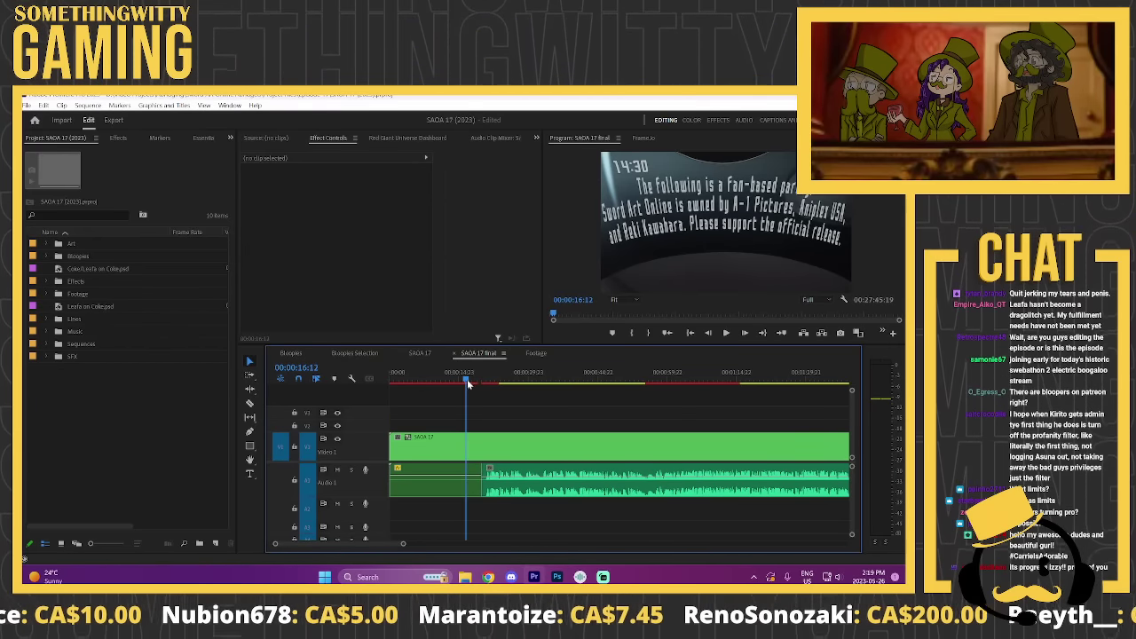
pyautogui.press('Down')
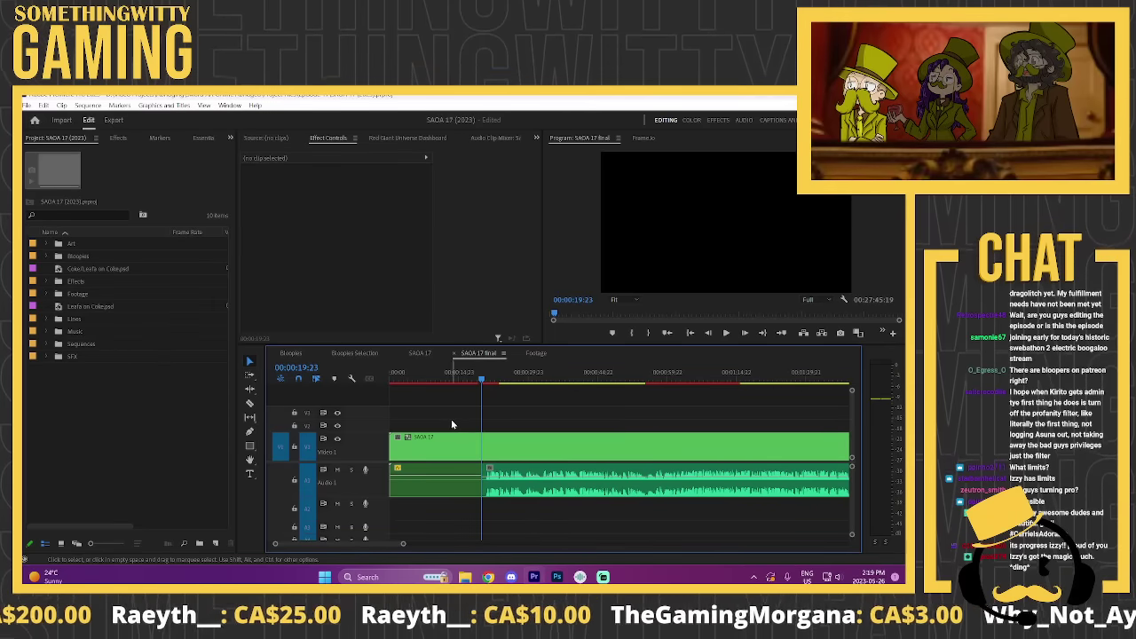
pyautogui.scroll(2, 475, 433)
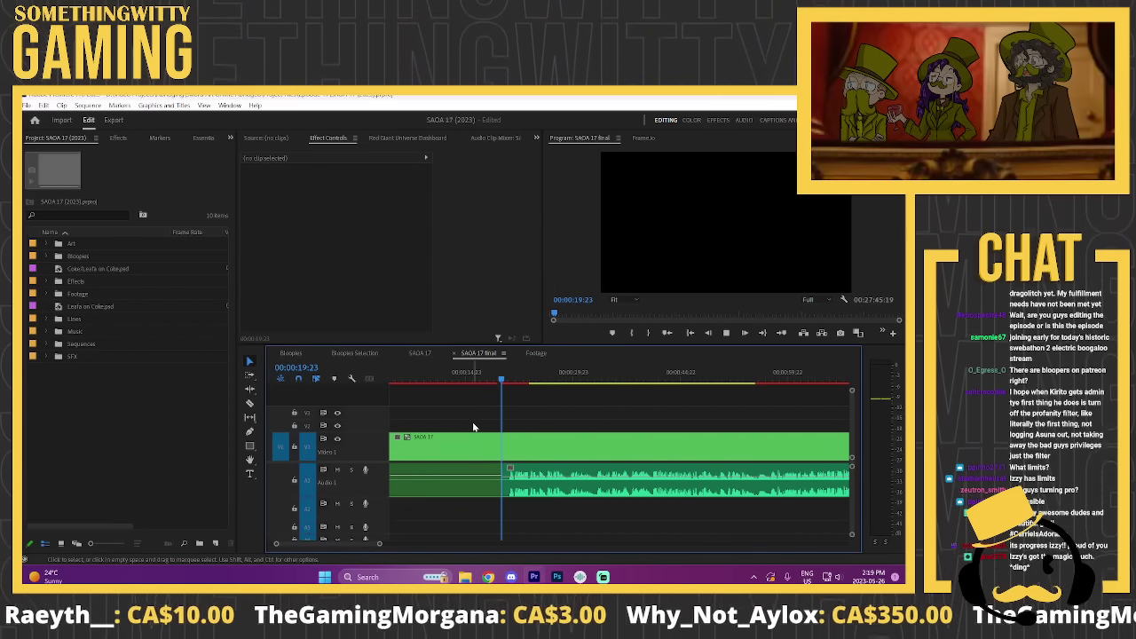
pyautogui.press('Home')
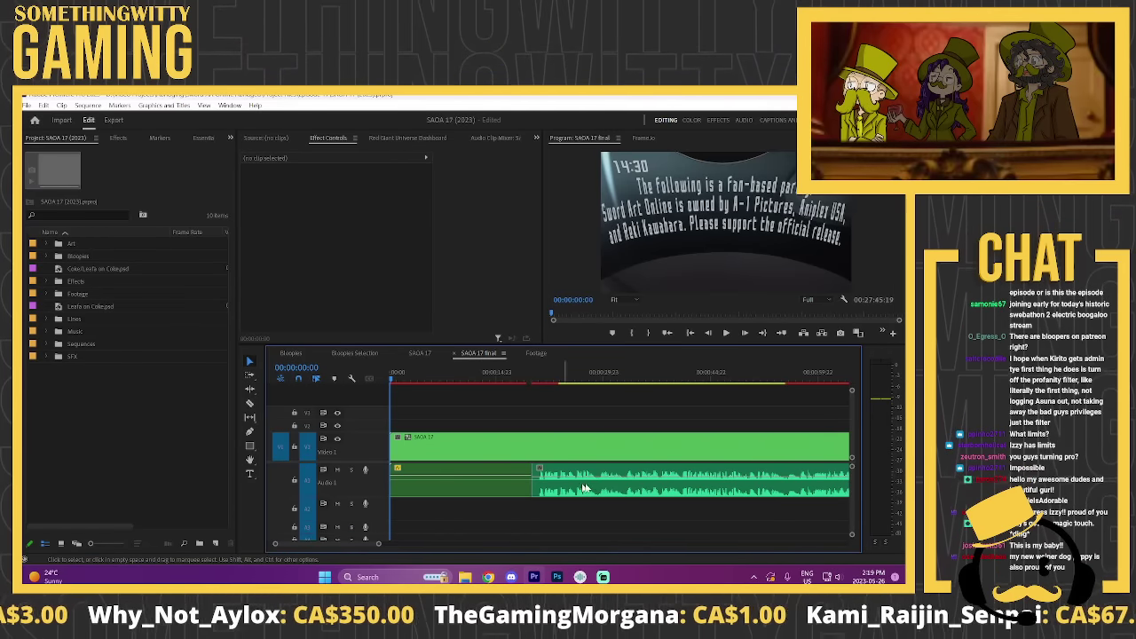
# Step: Select the short opening audio clip at the beginning of the Audio 1 track
pyautogui.click(543, 484)
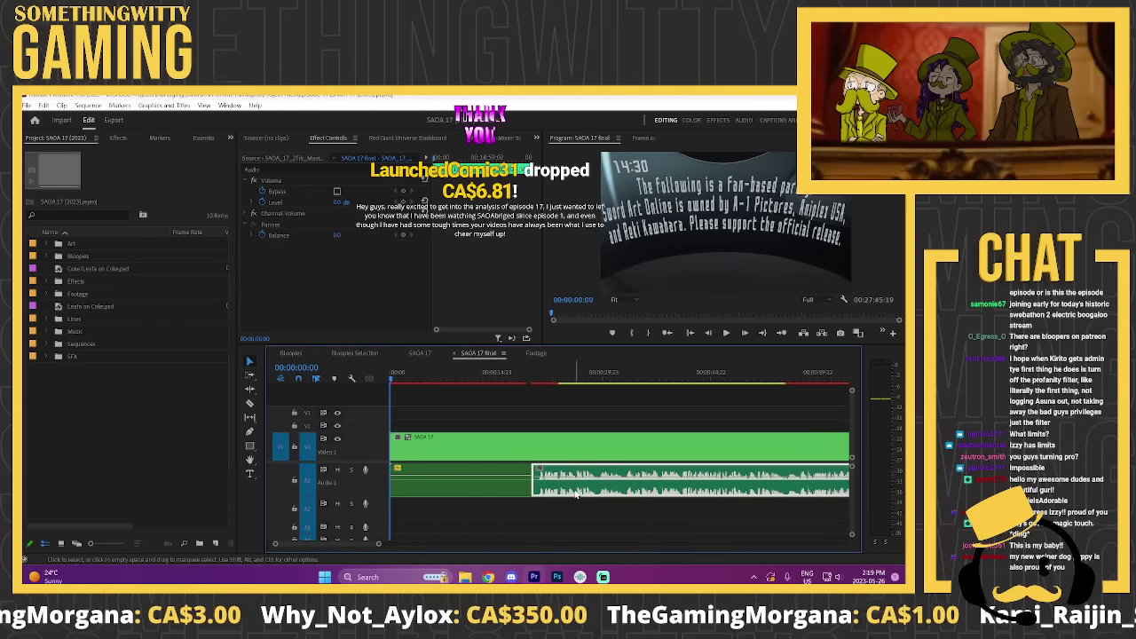
pyautogui.click(486, 491)
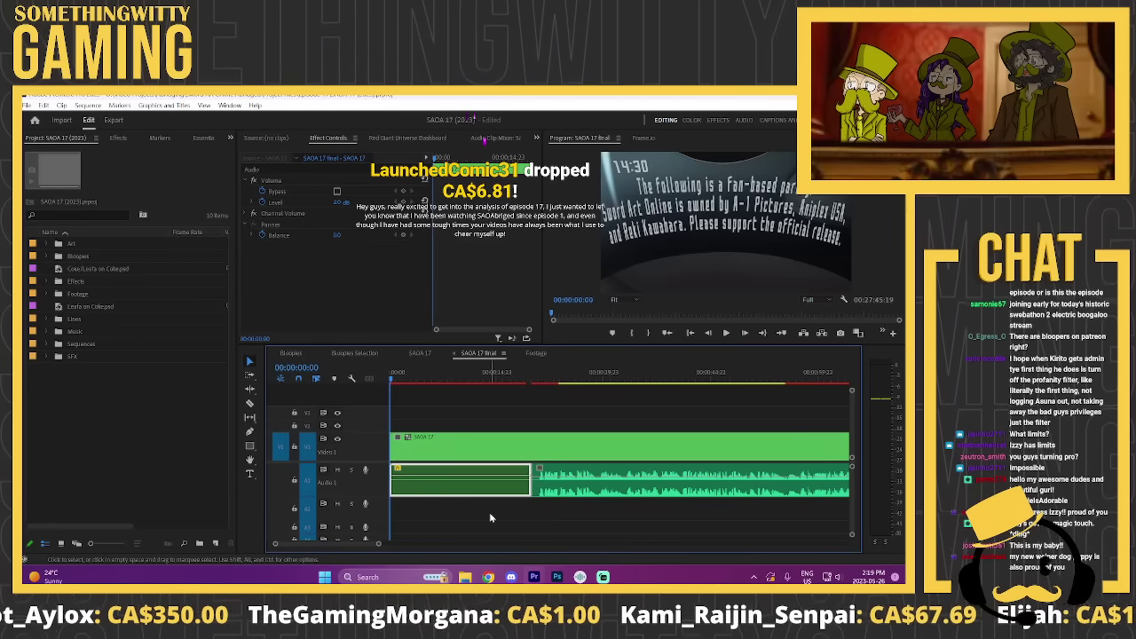
pyautogui.scroll(3, 489, 512)
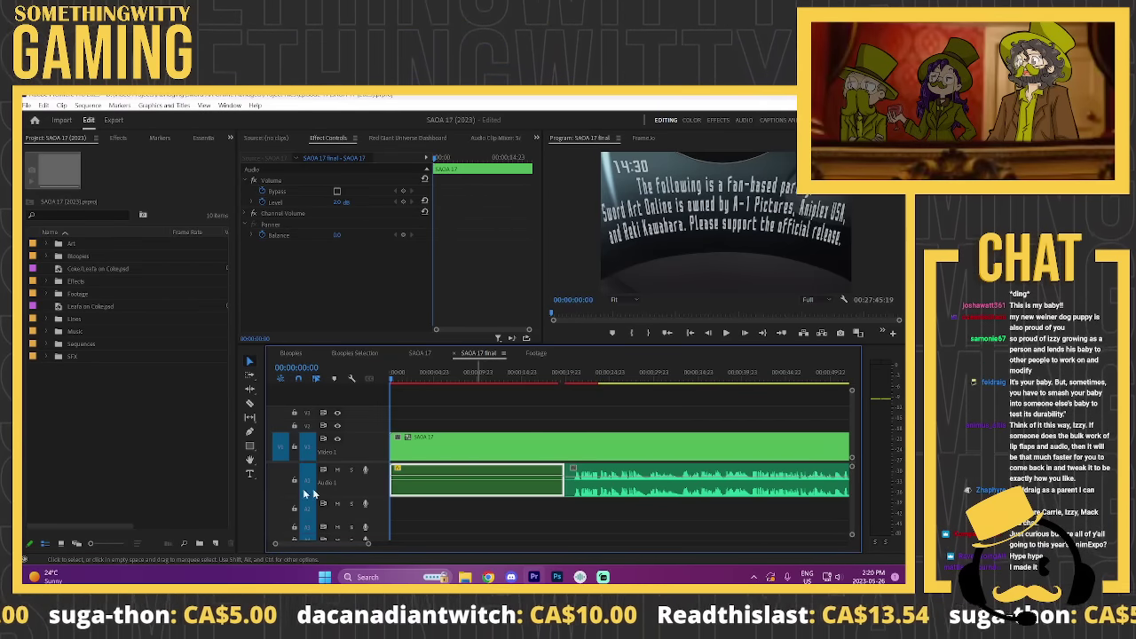
# Step: Preview the ExpressVPN message within the opening disclaimer, and return the playhead to the sequence start
pyautogui.click(496, 378)
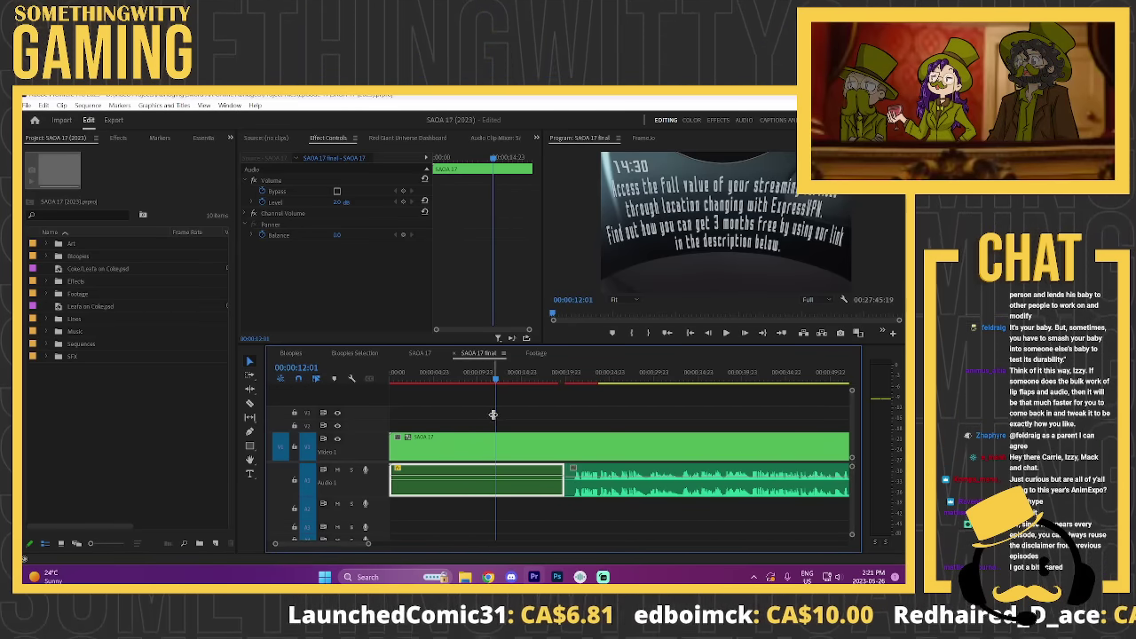
pyautogui.press('Home')
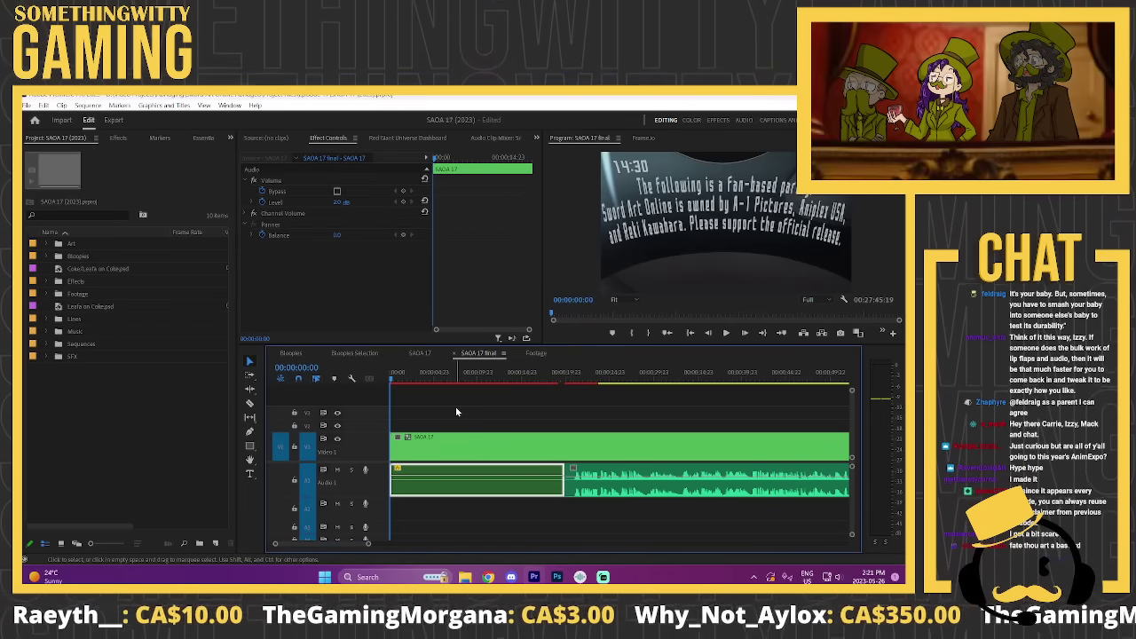
pyautogui.click(501, 380)
pyautogui.moveTo(503, 382); pyautogui.dragTo(504, 382)
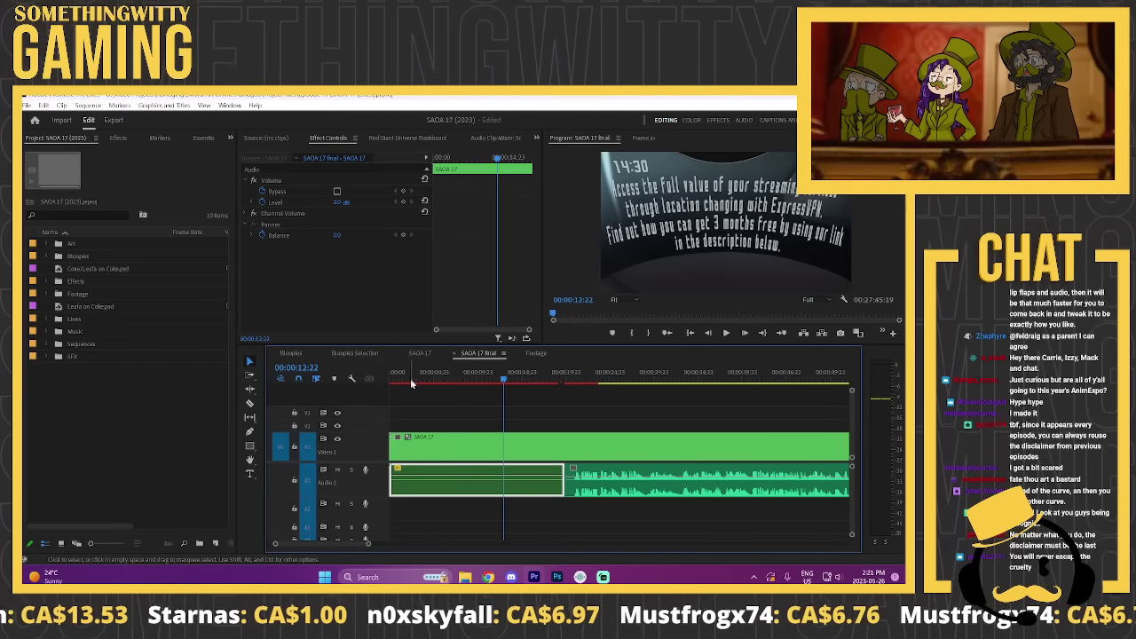
pyautogui.moveTo(410, 378); pyautogui.dragTo(379, 380)
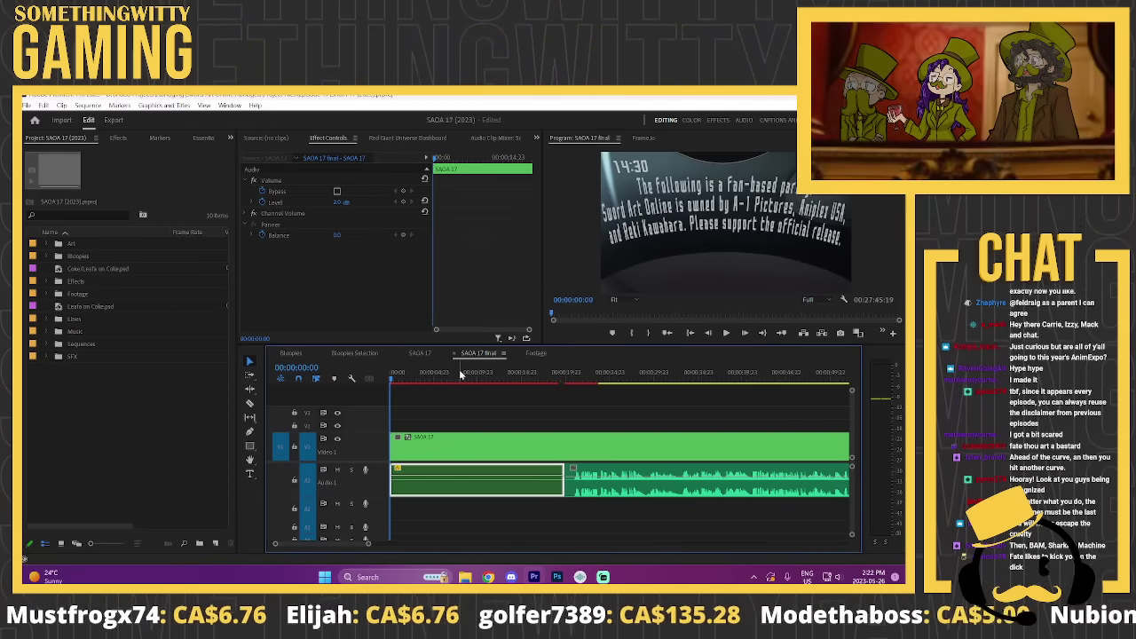
pyautogui.moveTo(426, 373); pyautogui.dragTo(352, 388)
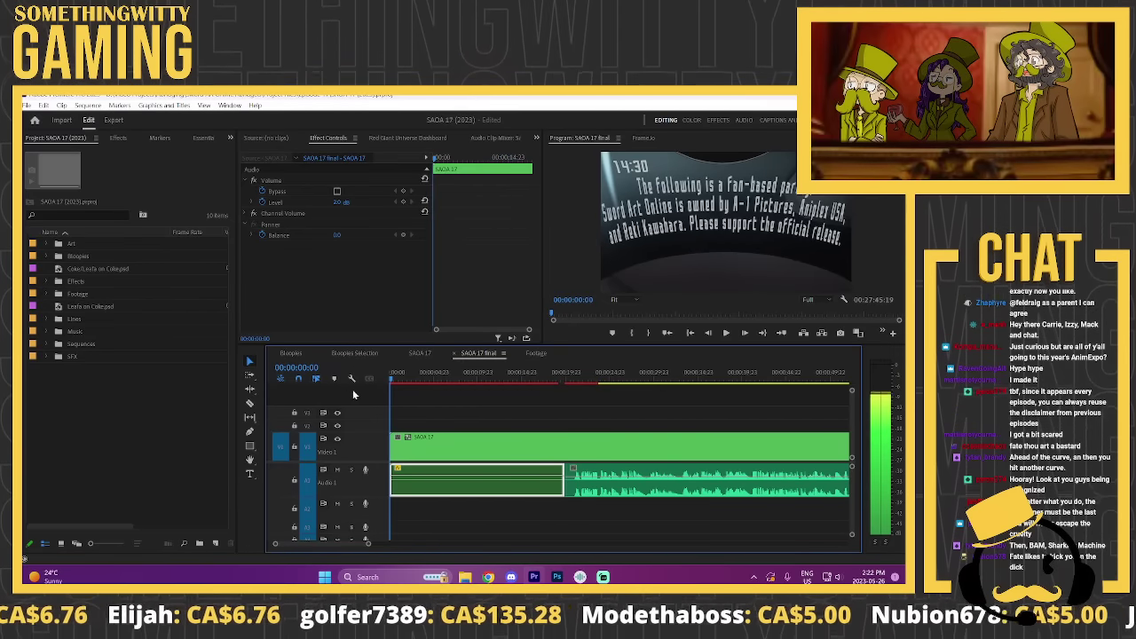
# Step: Place the playhead at the cut between the opening audio clip and the main audio clip
pyautogui.click(551, 381)
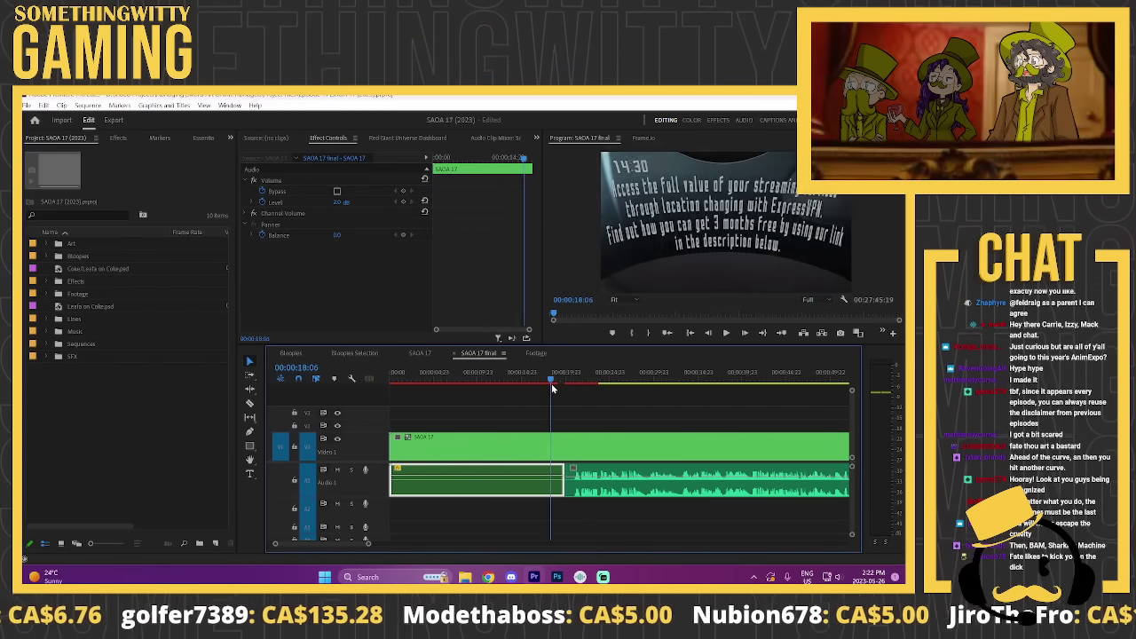
pyautogui.press('Down')
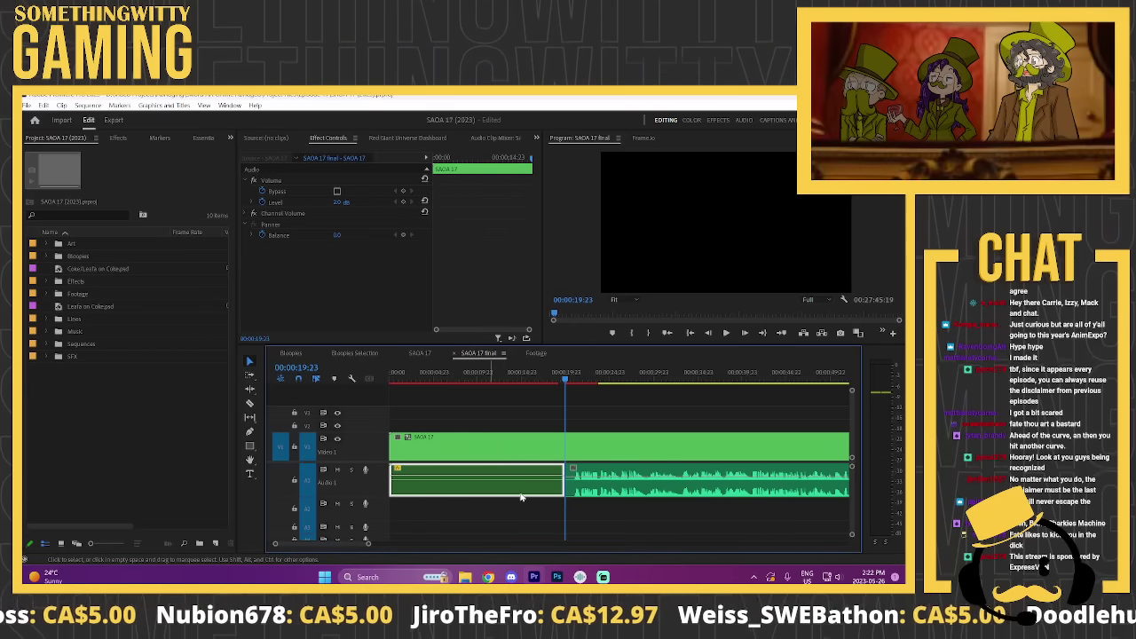
pyautogui.press('-')
pyautogui.press('-')
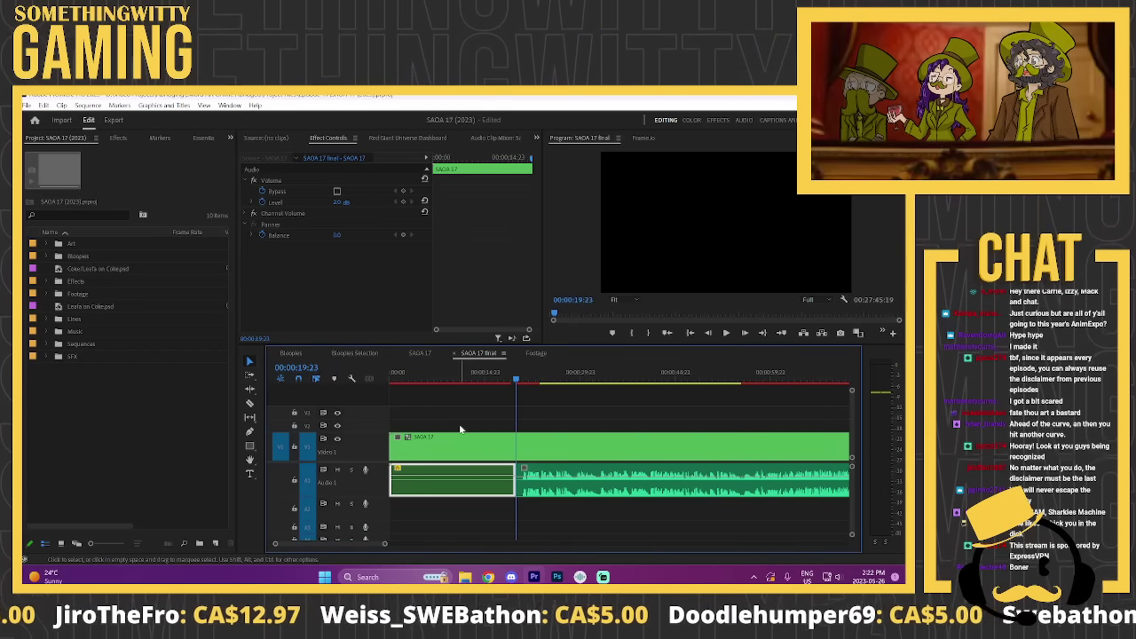
pyautogui.press('=')
pyautogui.press('=')
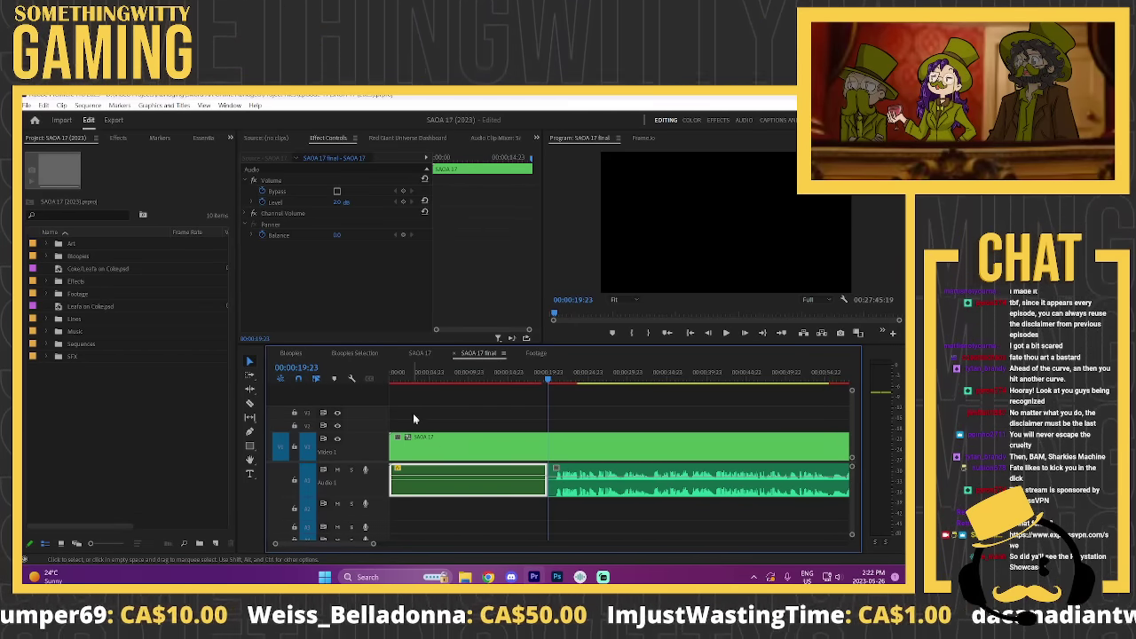
# Step: Open the SAOA 17 sequence and place the playhead at 01:00:19:16, in the gap before the first episode footage
pyautogui.click(420, 353)
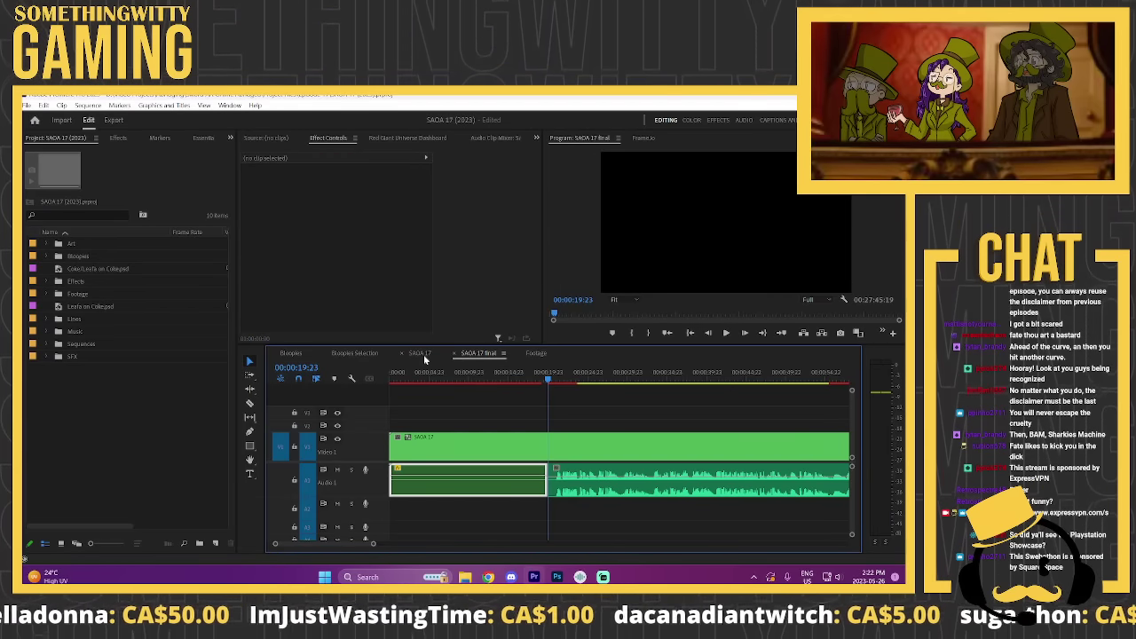
pyautogui.scroll(-10, 524, 441)
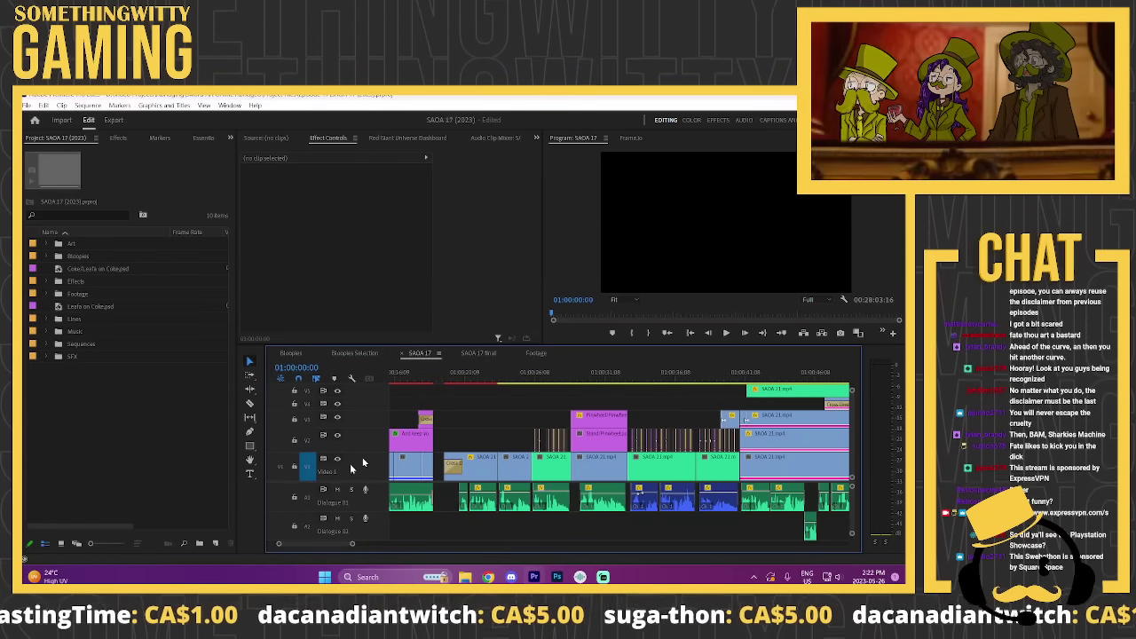
pyautogui.click(441, 379)
pyautogui.moveTo(443, 381); pyautogui.dragTo(439, 381)
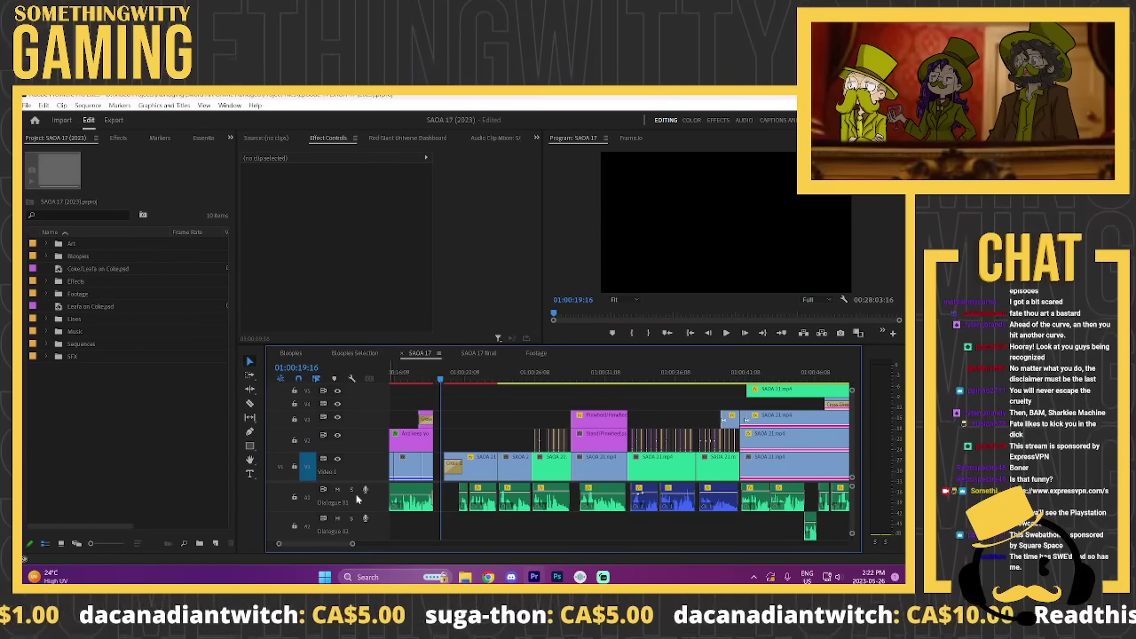
# Step: Enlarge the video track area slightly by lowering the divider between the video and audio tracks
pyautogui.moveTo(352, 481); pyautogui.dragTo(352, 489)
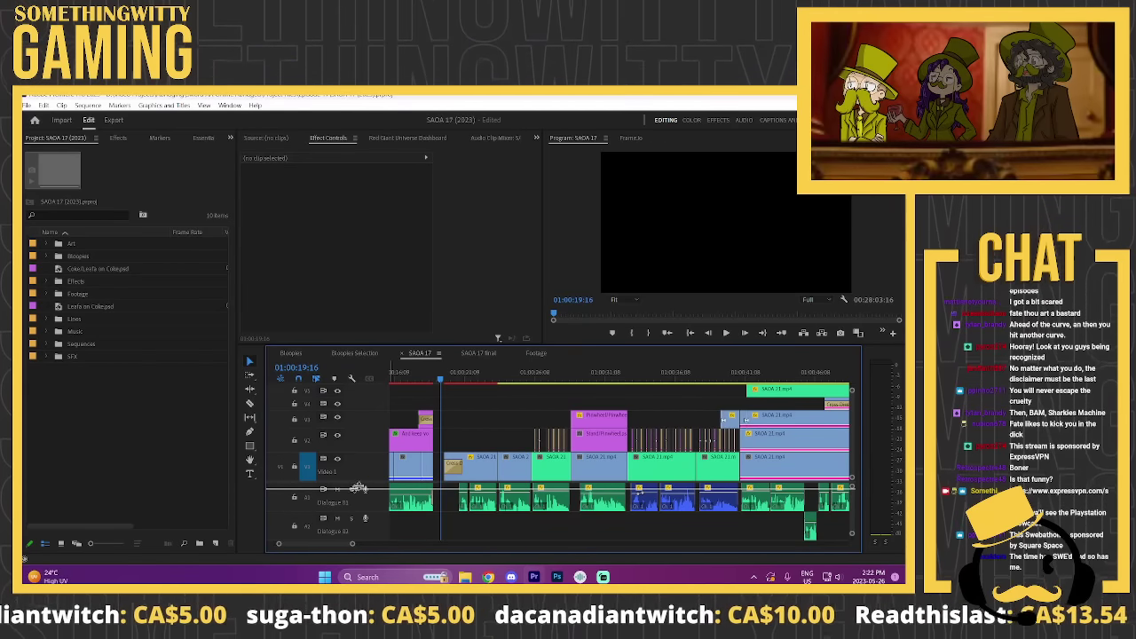
pyautogui.scroll(-2, 448, 438)
pyautogui.scroll(2, 449, 435)
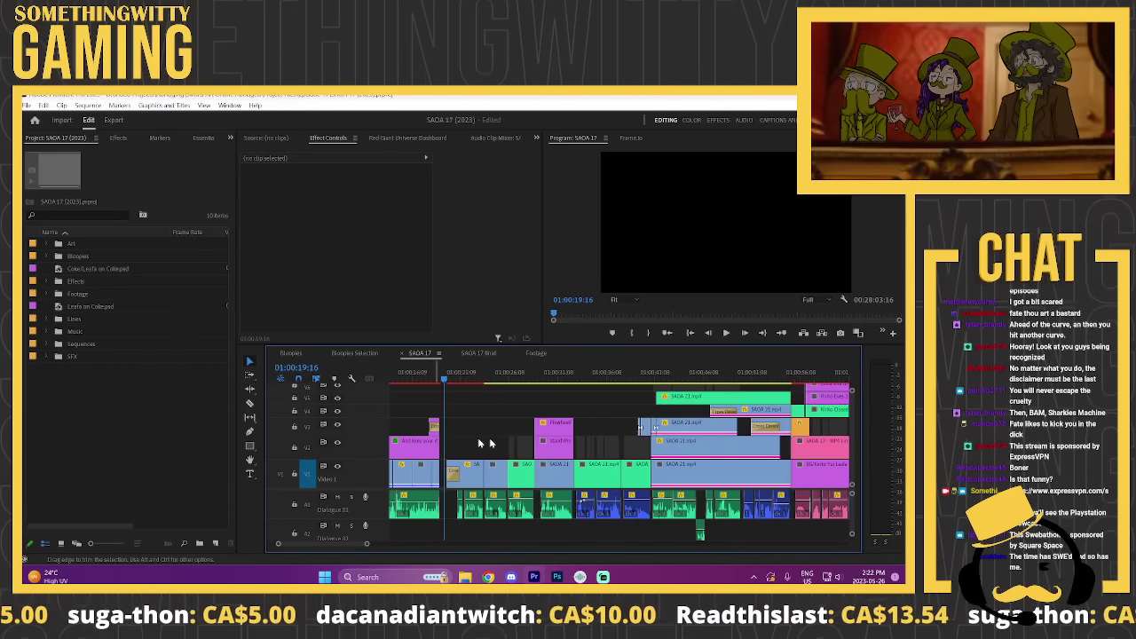
pyautogui.scroll(2, 515, 441)
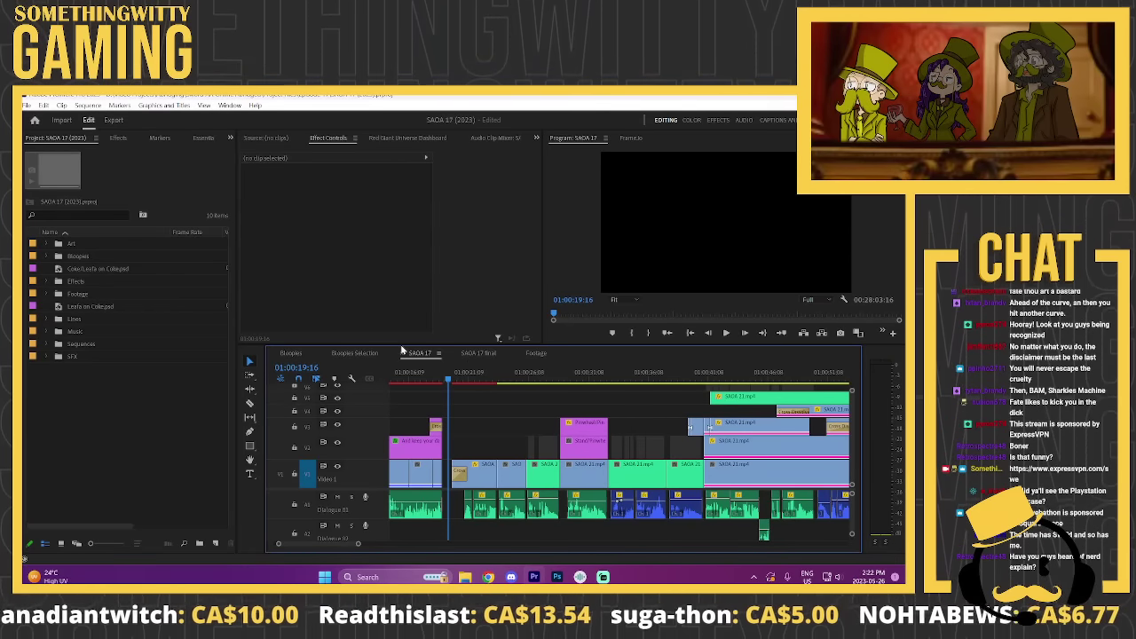
# Step: Select the empty gaps on V3 and V2 ahead of the pinwheel clips, finishing with the V3 gap selected
pyautogui.click(512, 427)
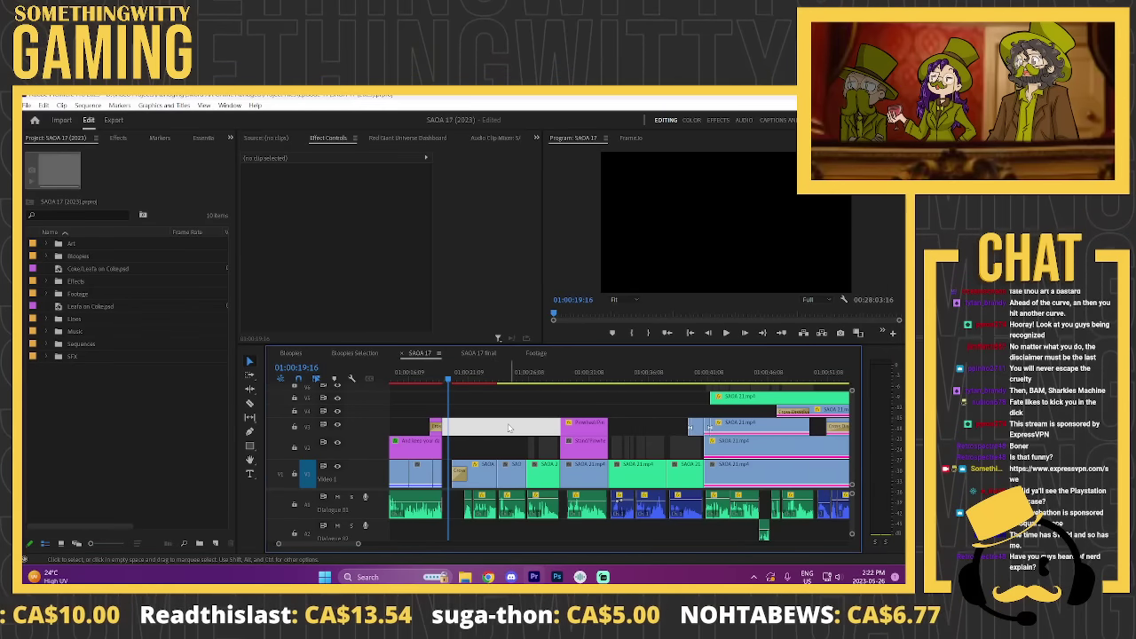
pyautogui.scroll(2, 488, 438)
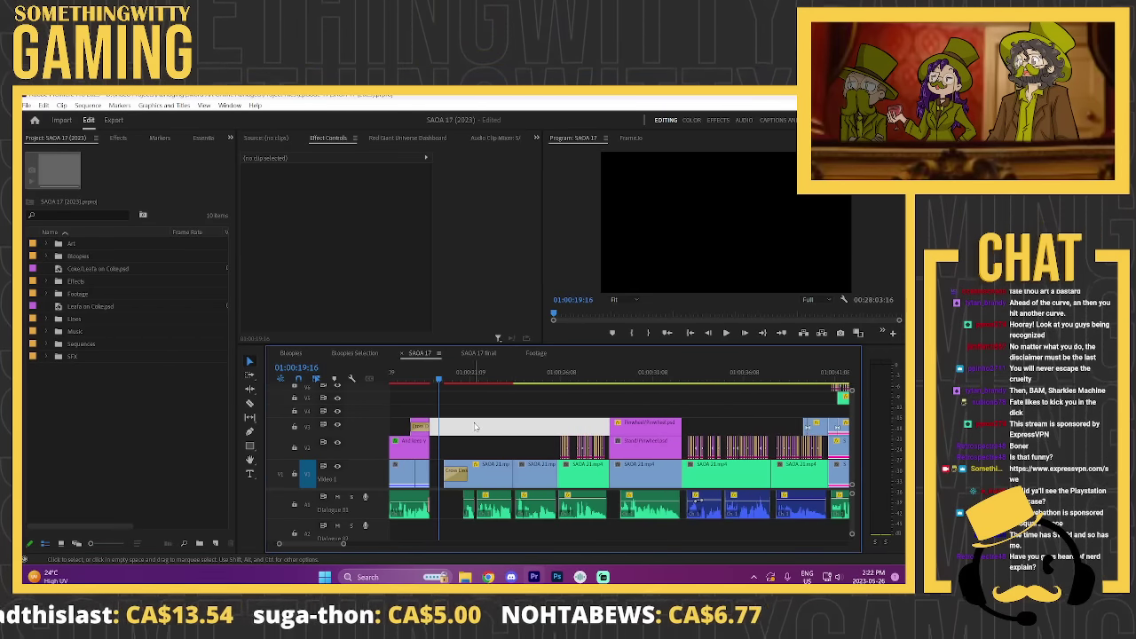
pyautogui.click(488, 438)
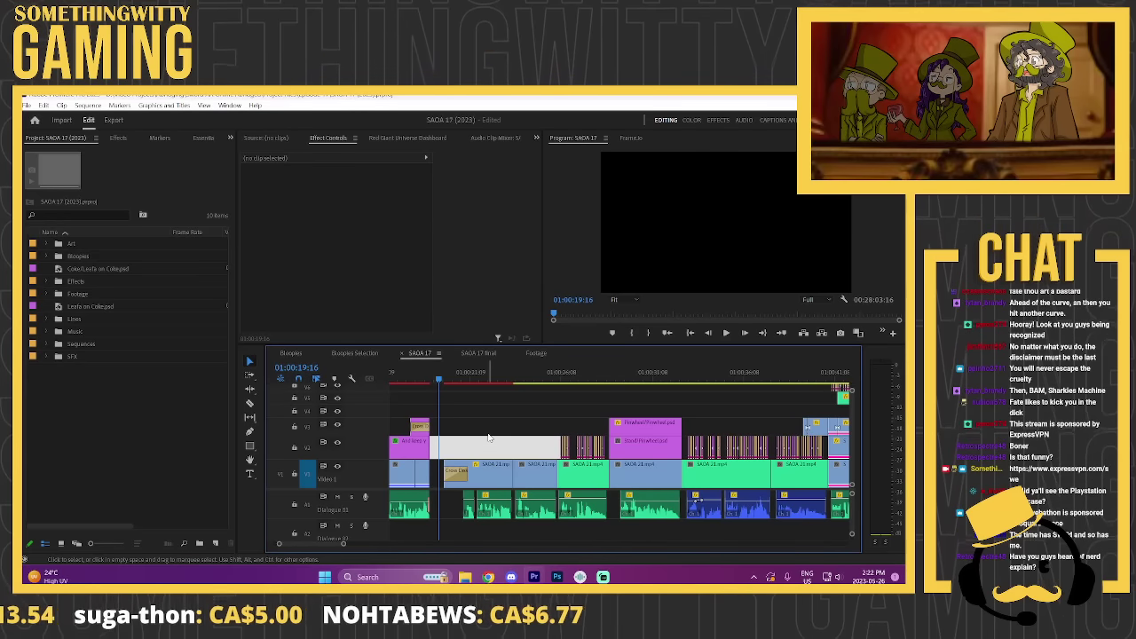
pyautogui.click(485, 434)
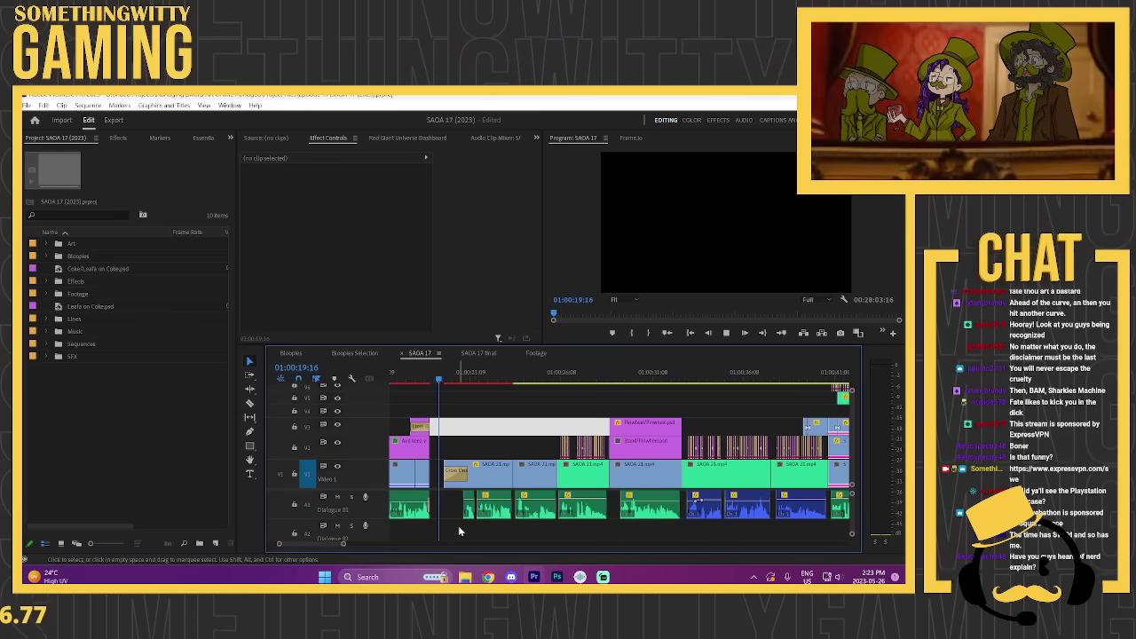
# Step: Play the sequence from 01:00:19:16 and park the playhead at 01:00:31:00 within the pinwheel shot
pyautogui.press('space')
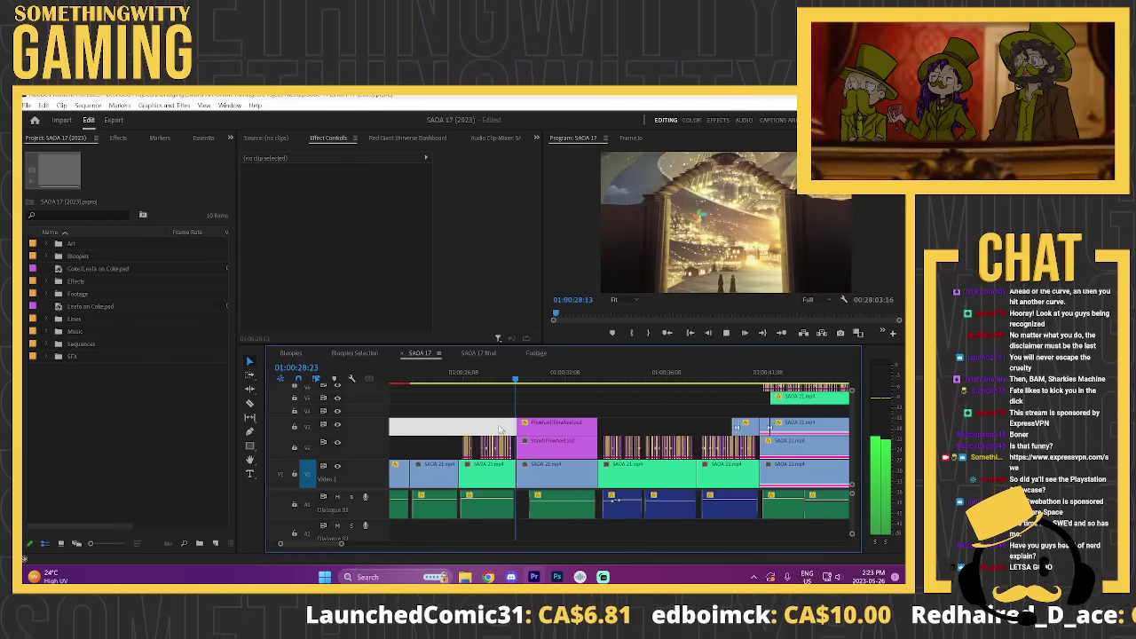
pyautogui.scroll(3, 503, 426)
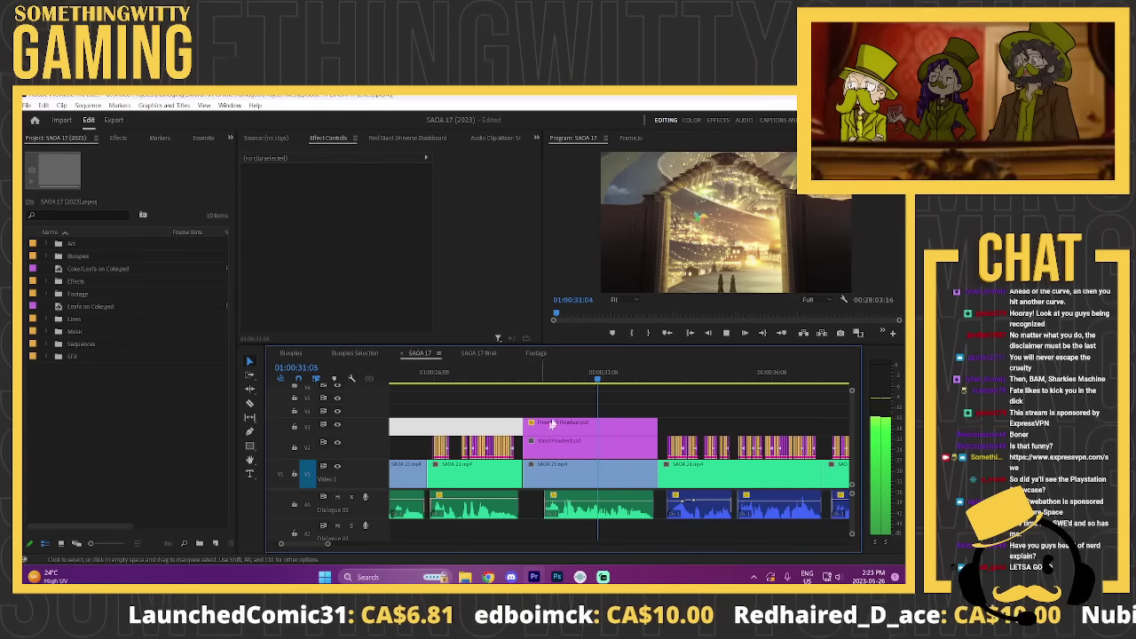
pyautogui.click(591, 373)
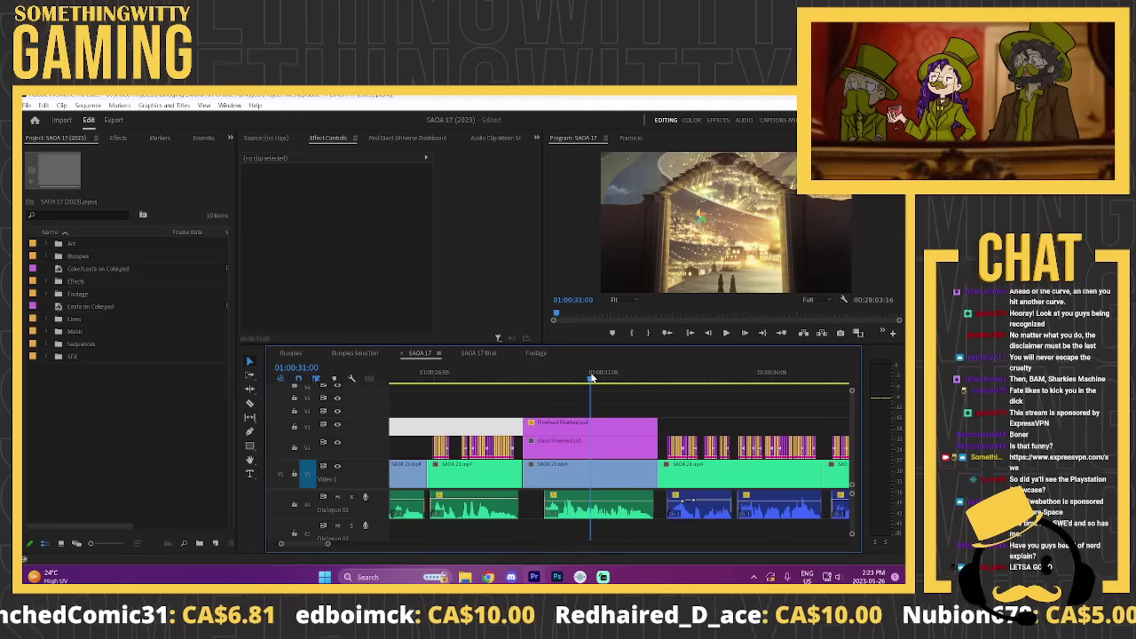
# Step: Select the spinning pinwheel clip on V3 and magnify the program preview to 150%, framed on the pinwheel
pyautogui.scroll(-1, 529, 427)
pyautogui.scroll(4, 529, 425)
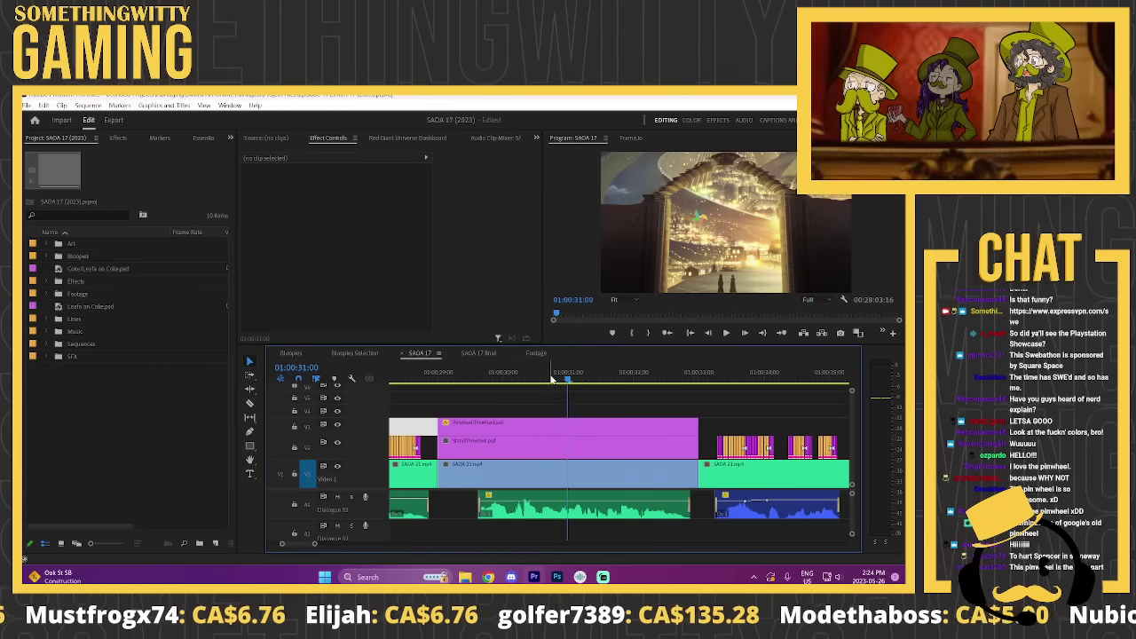
pyautogui.click(541, 428)
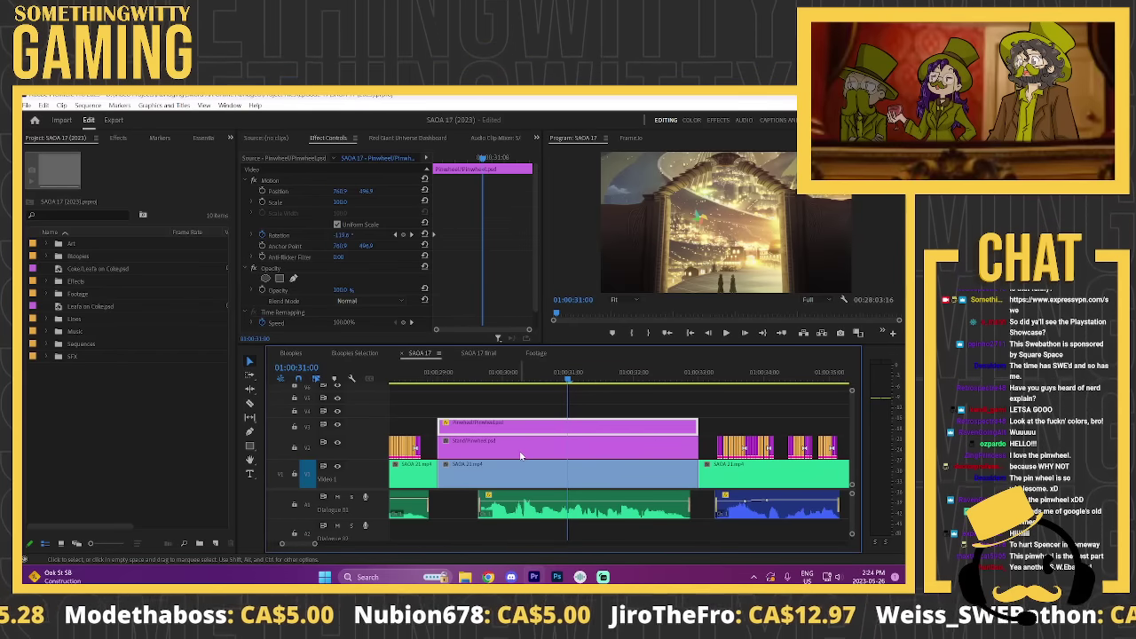
pyautogui.click(616, 300)
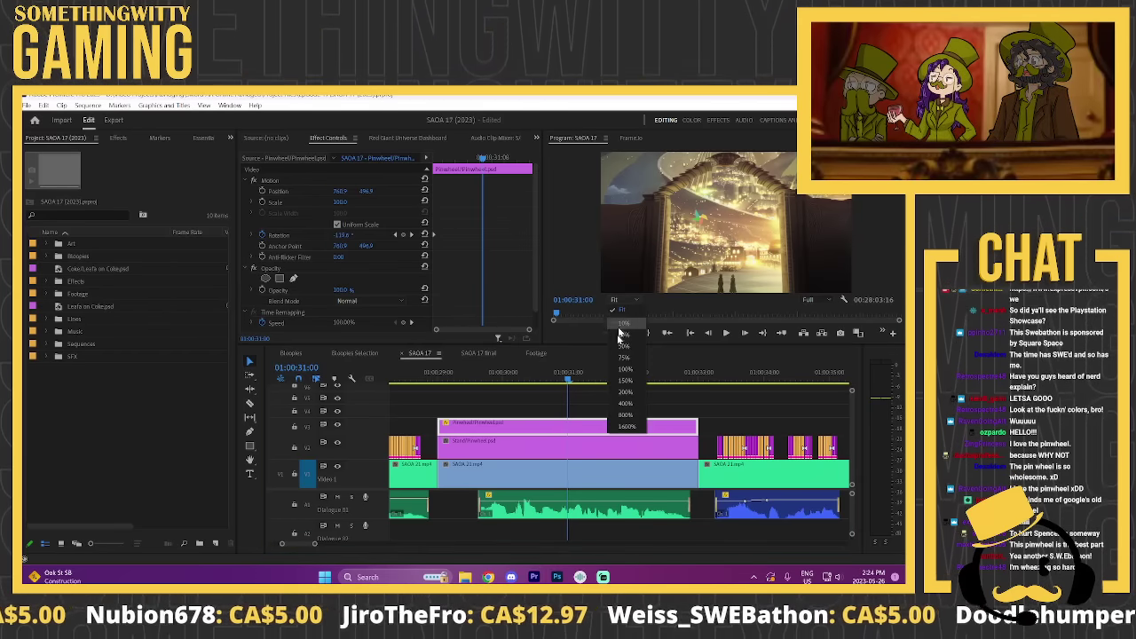
pyautogui.click(625, 380)
pyautogui.moveTo(683, 291); pyautogui.dragTo(649, 305)
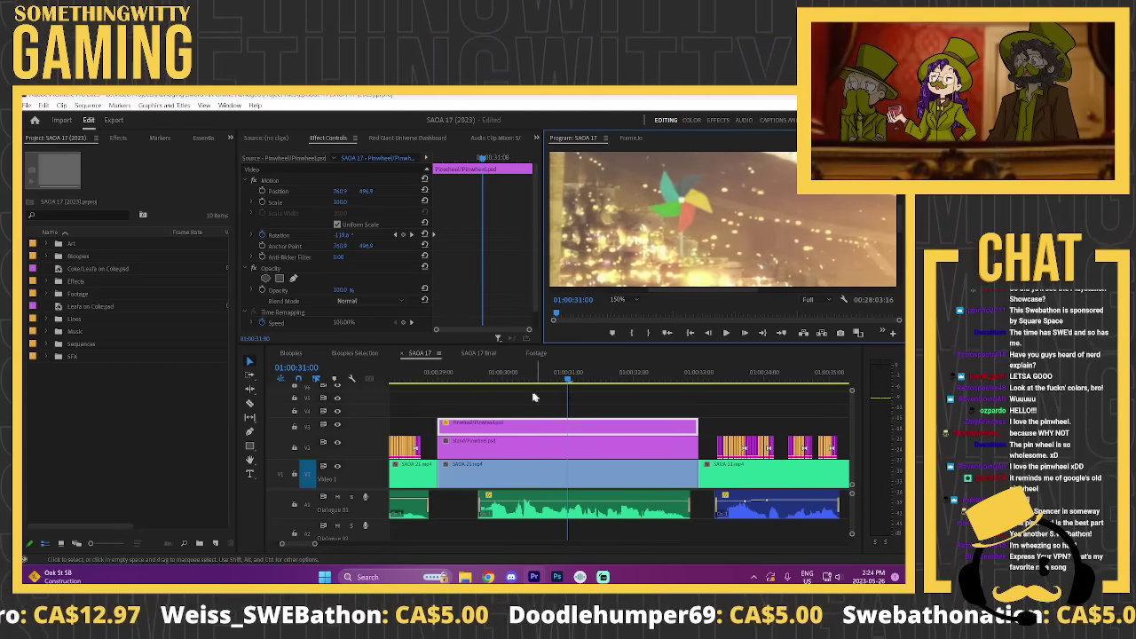
# Step: Compare the motion settings of the V3 pinwheel clip and the V2 stand clip, ending with the V3 clip selected
pyautogui.scroll(-1, 488, 279)
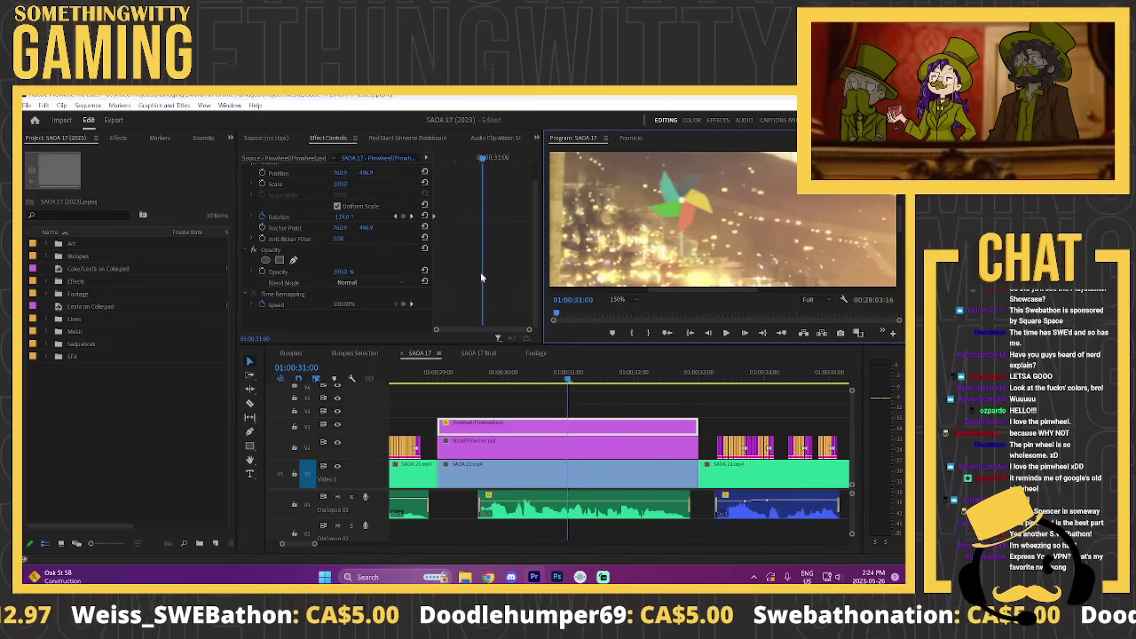
pyautogui.click(503, 448)
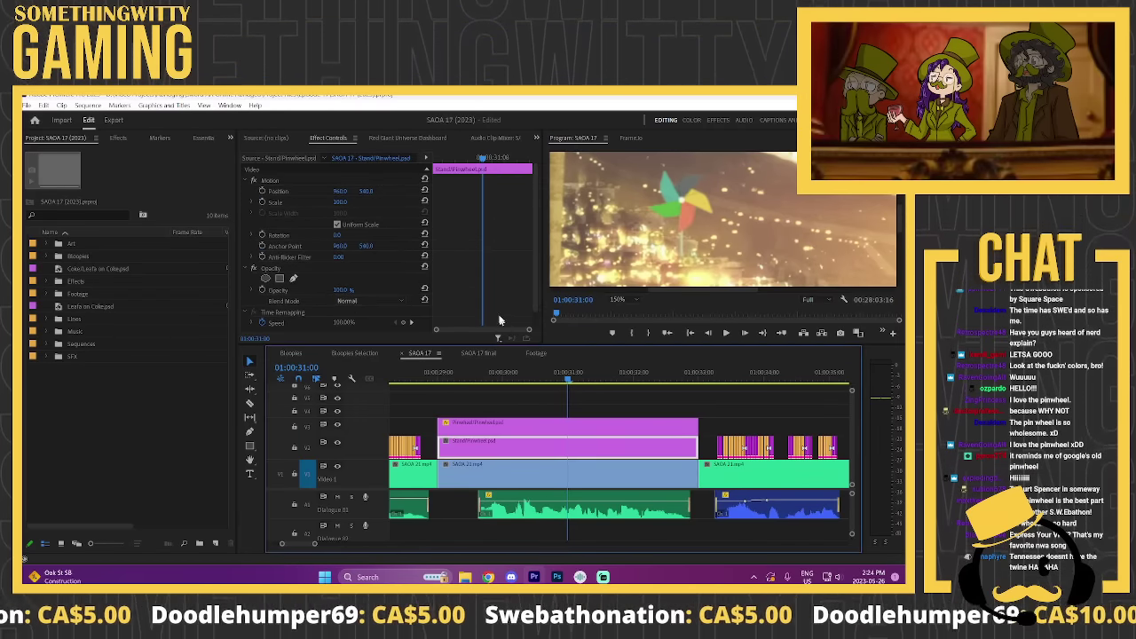
pyautogui.scroll(-1, 497, 300)
pyautogui.scroll(1, 497, 300)
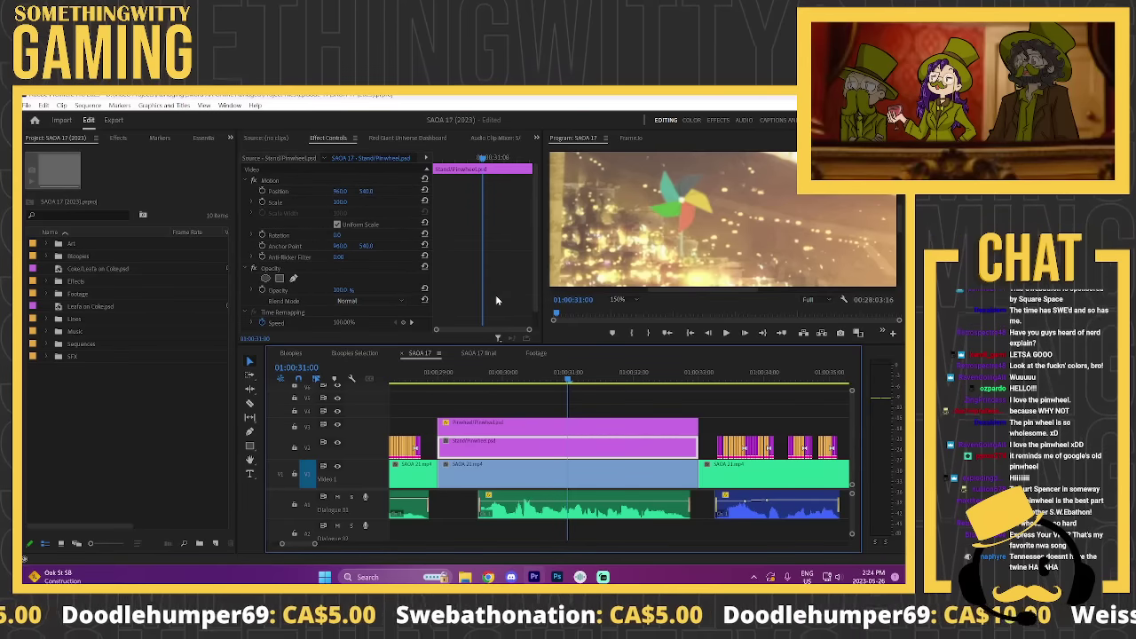
pyautogui.click(533, 426)
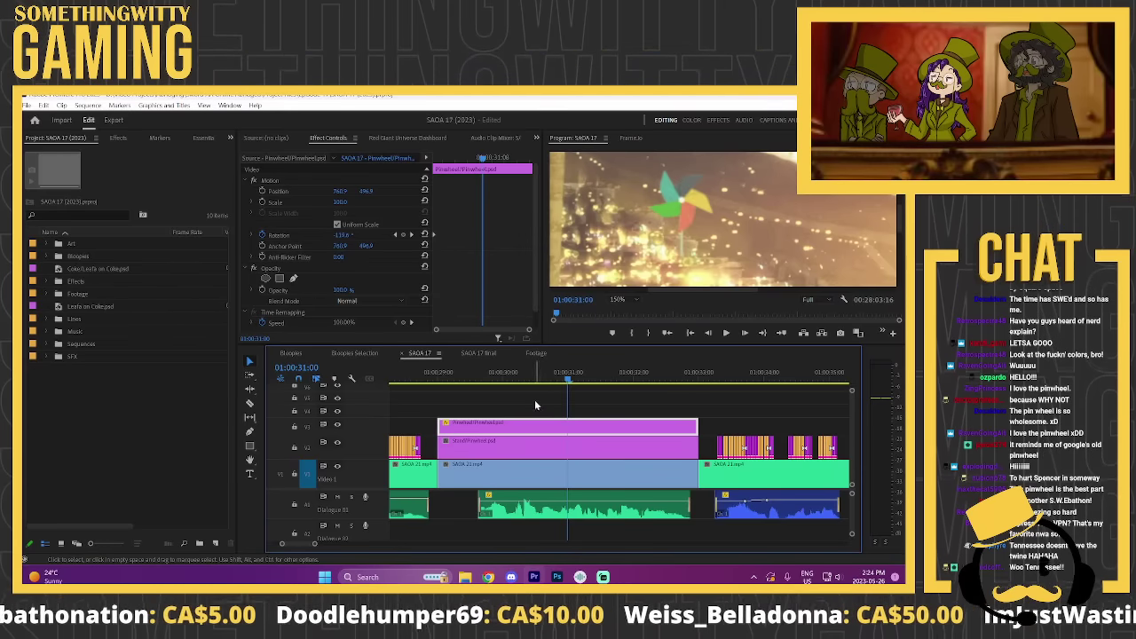
# Step: Preview the pinwheel's spin from 01:00:30:18 and pause at 01:00:31:13
pyautogui.moveTo(550, 374)
pyautogui.mouseDown()
pyautogui.moveTo(582, 386)
pyautogui.moveTo(551, 382)
pyautogui.mouseUp()
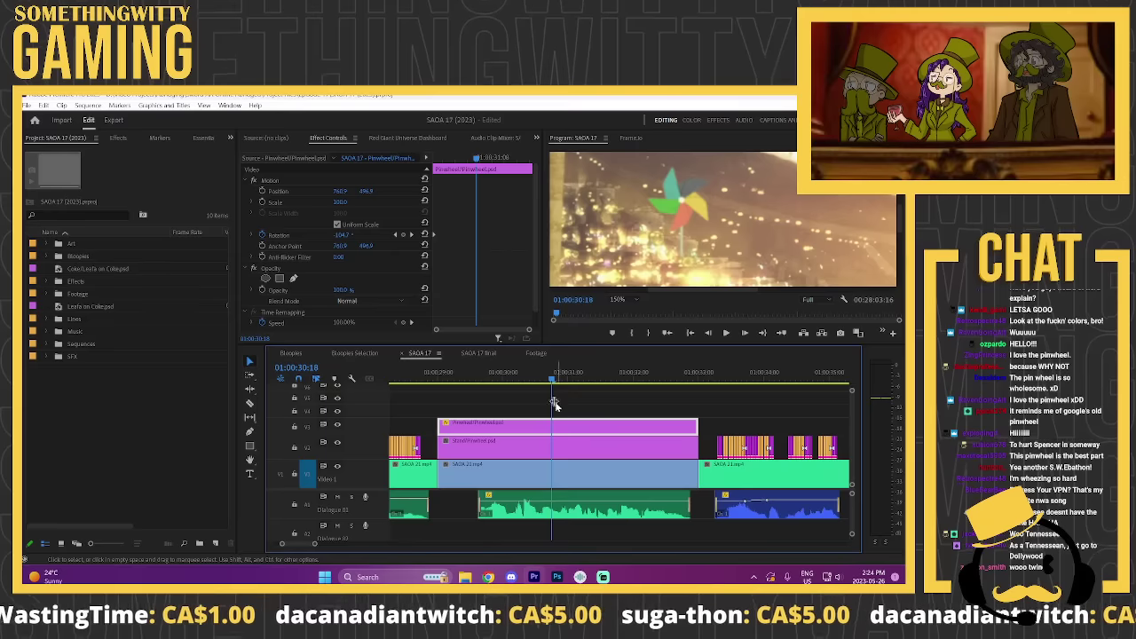
pyautogui.press('space')
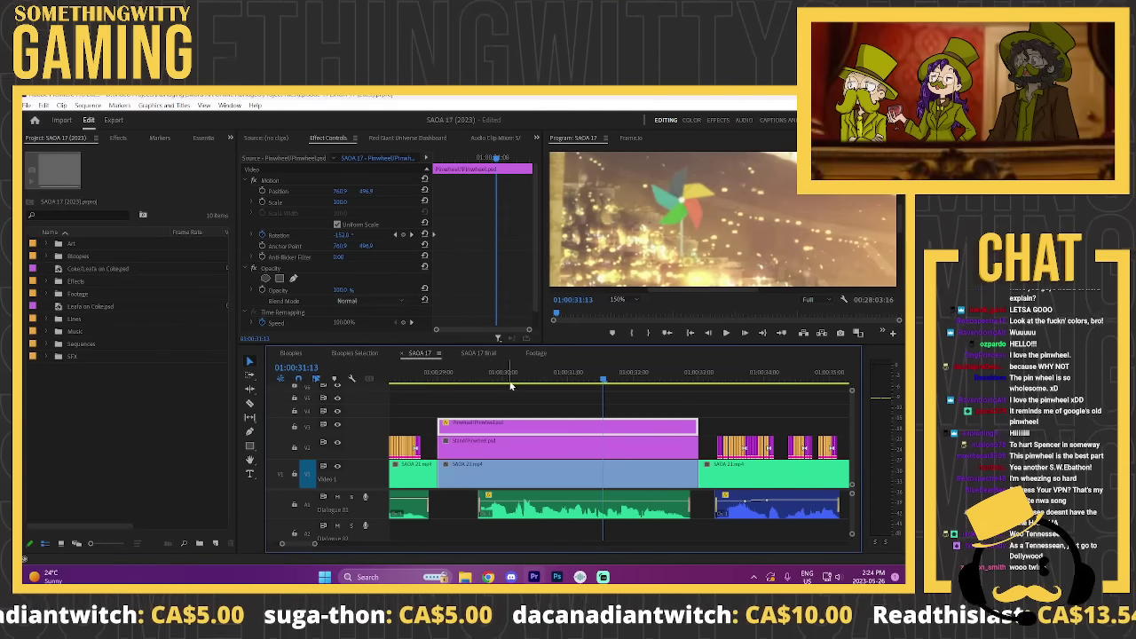
# Step: Select both pinwheel layers together, clear that selection, and browse the V2 stand clip's commands without applying any
pyautogui.moveTo(497, 398); pyautogui.dragTo(511, 443)
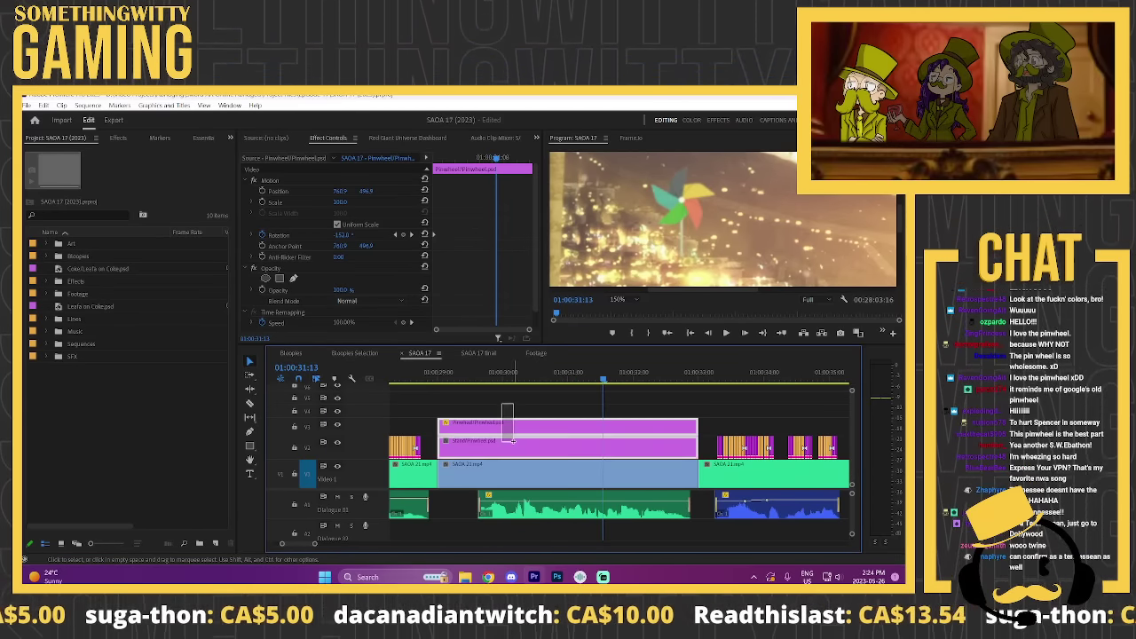
pyautogui.click(508, 400)
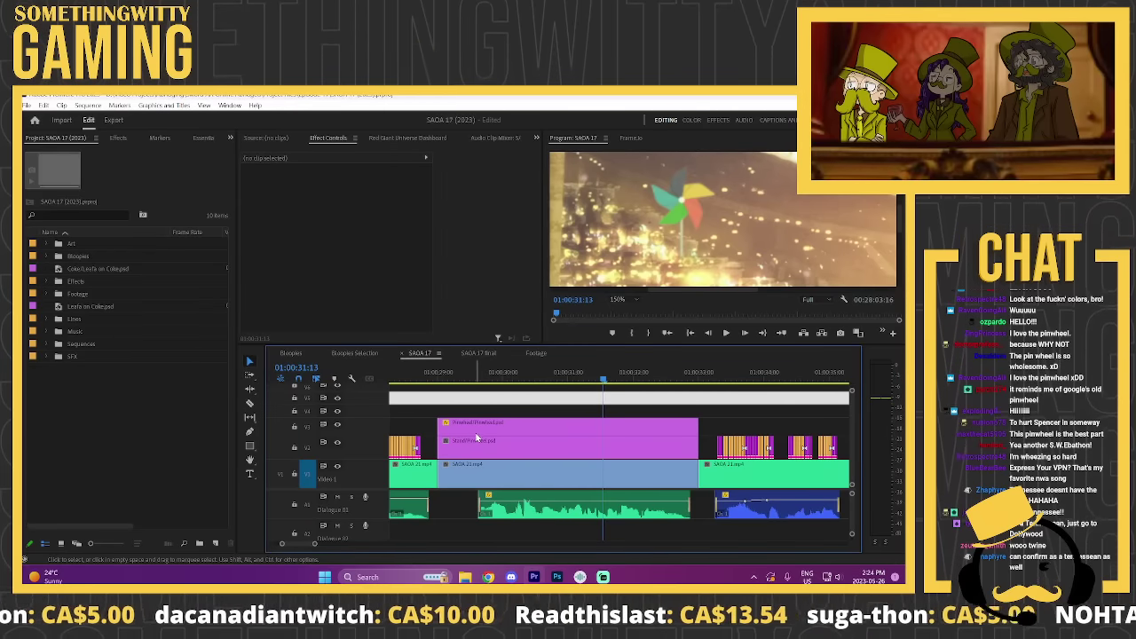
pyautogui.rightClick(519, 453)
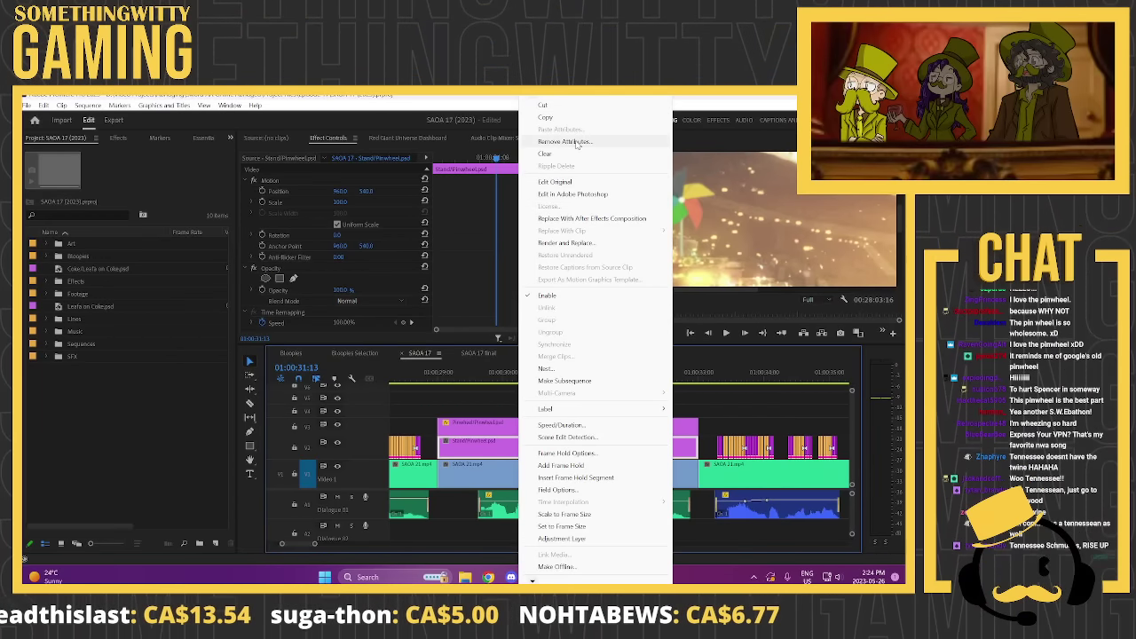
pyautogui.press('Escape')
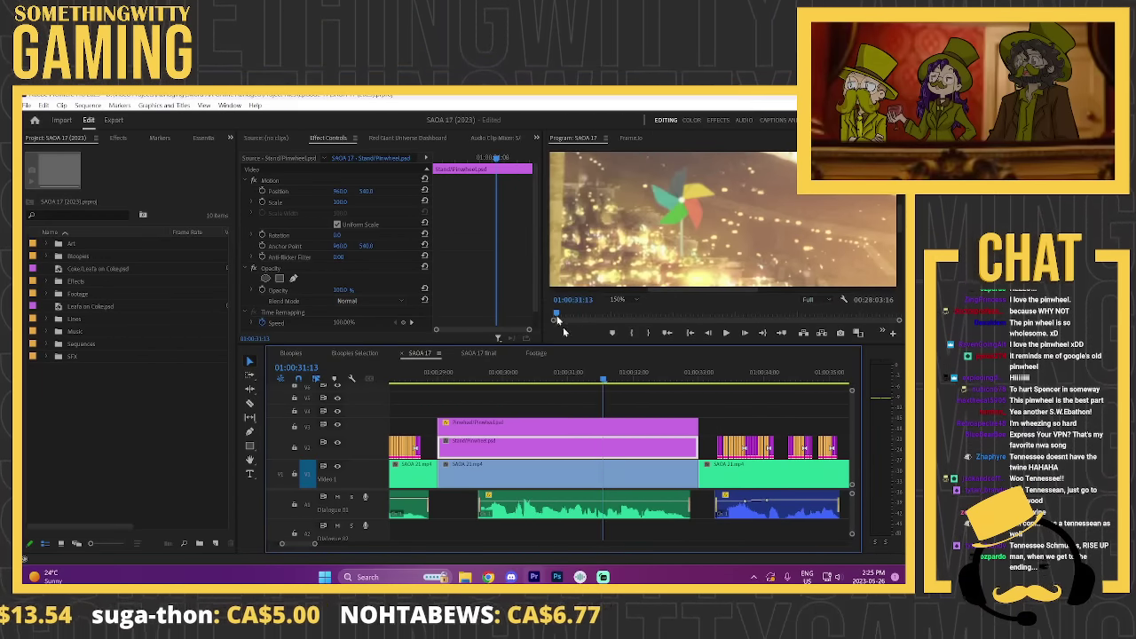
# Step: Select the V3 pinwheel clip's Motion effect and scrub through its spin from 01:00:31:02 back to 01:00:30:04
pyautogui.click(573, 377)
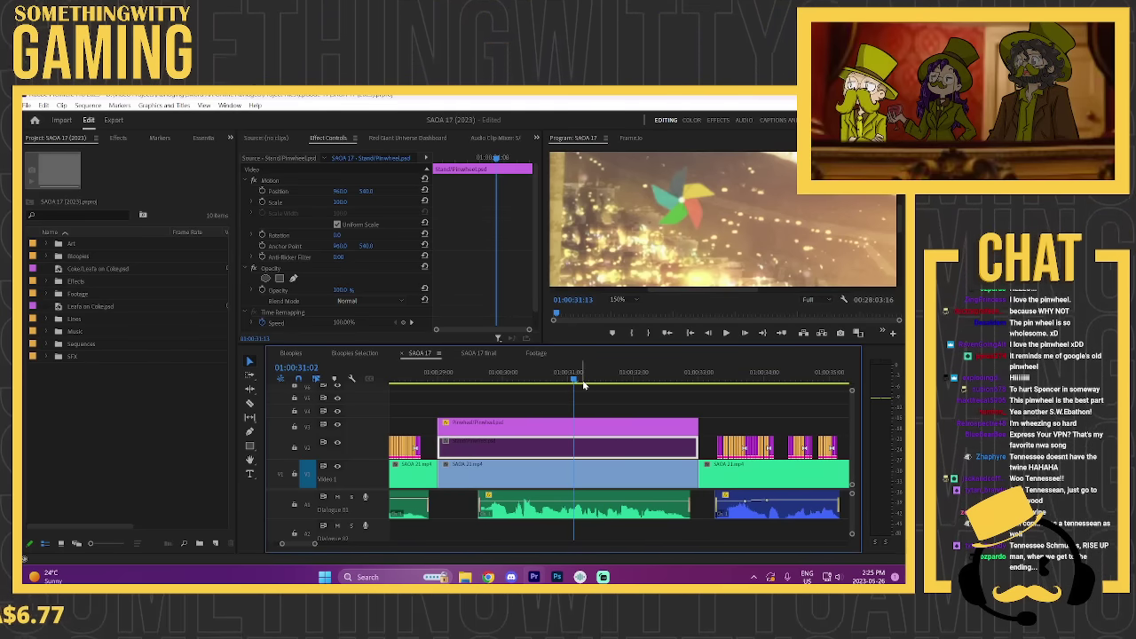
pyautogui.click(575, 429)
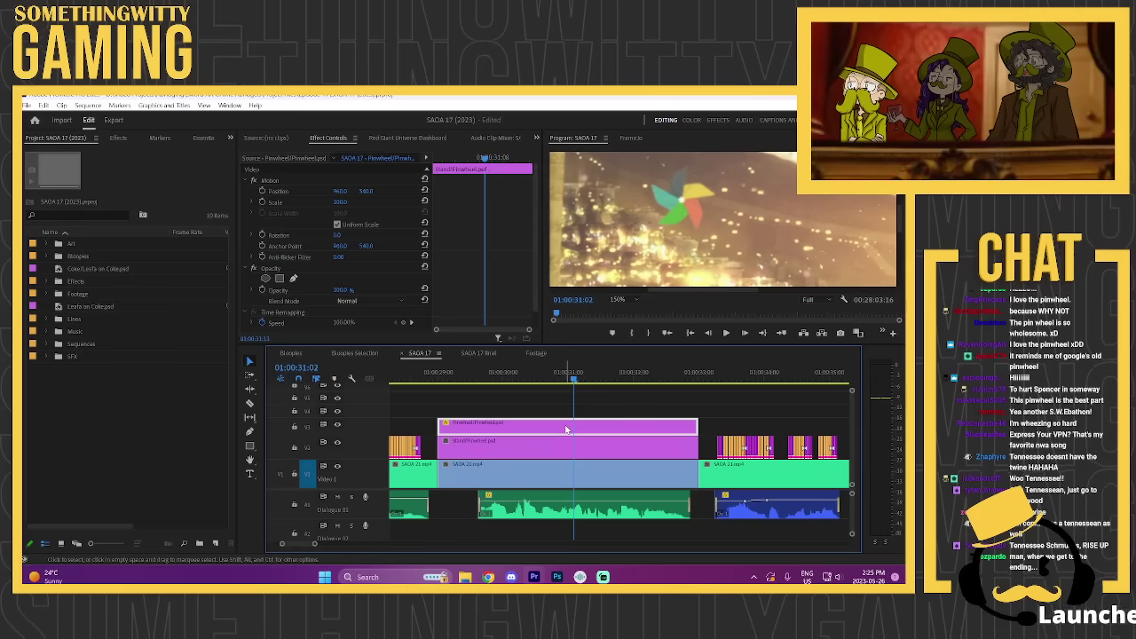
pyautogui.click(275, 179)
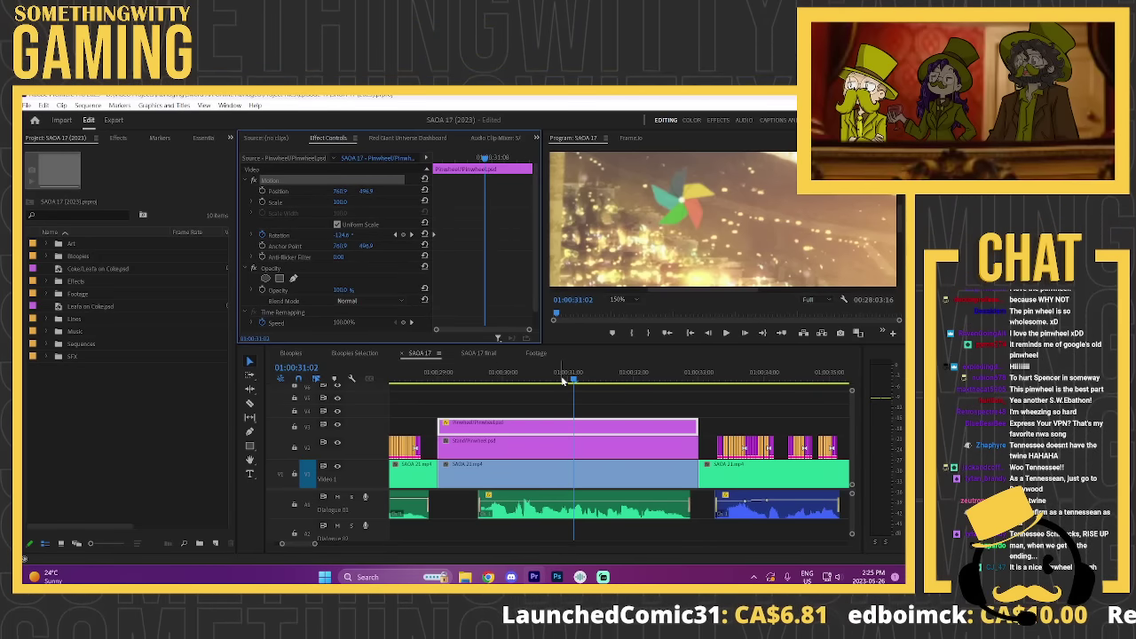
pyautogui.moveTo(562, 380); pyautogui.dragTo(515, 390)
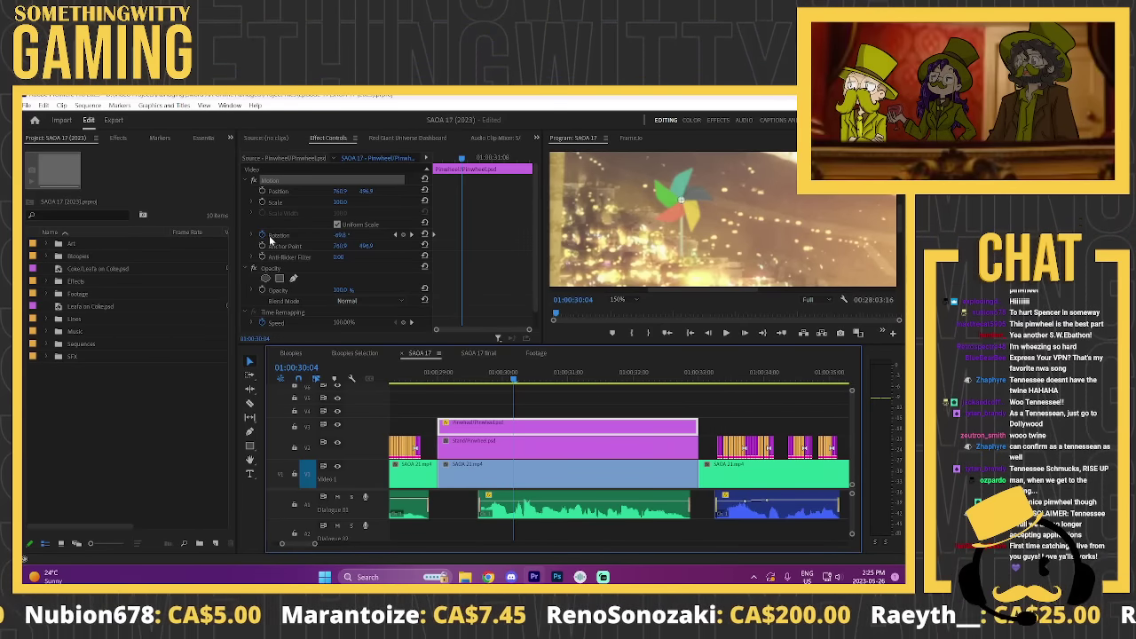
# Step: Visit the pinwheel clip's rotation keyframes at 01:00:29:00 and 01:00:37:07, and show the clip together with the playhead in the timeline
pyautogui.click(396, 234)
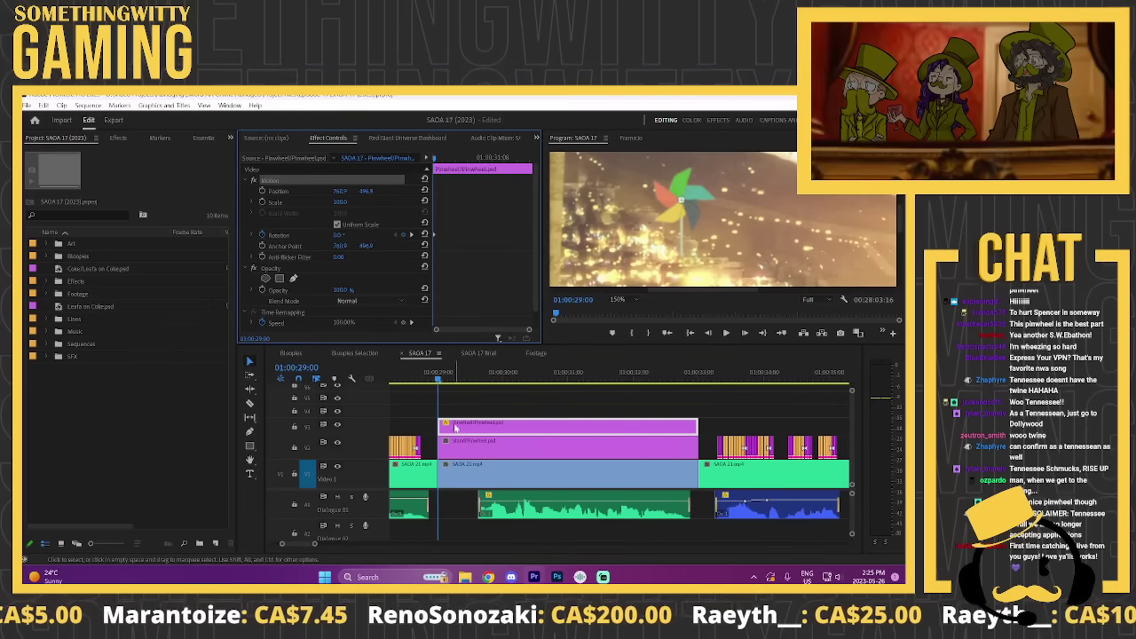
pyautogui.click(412, 236)
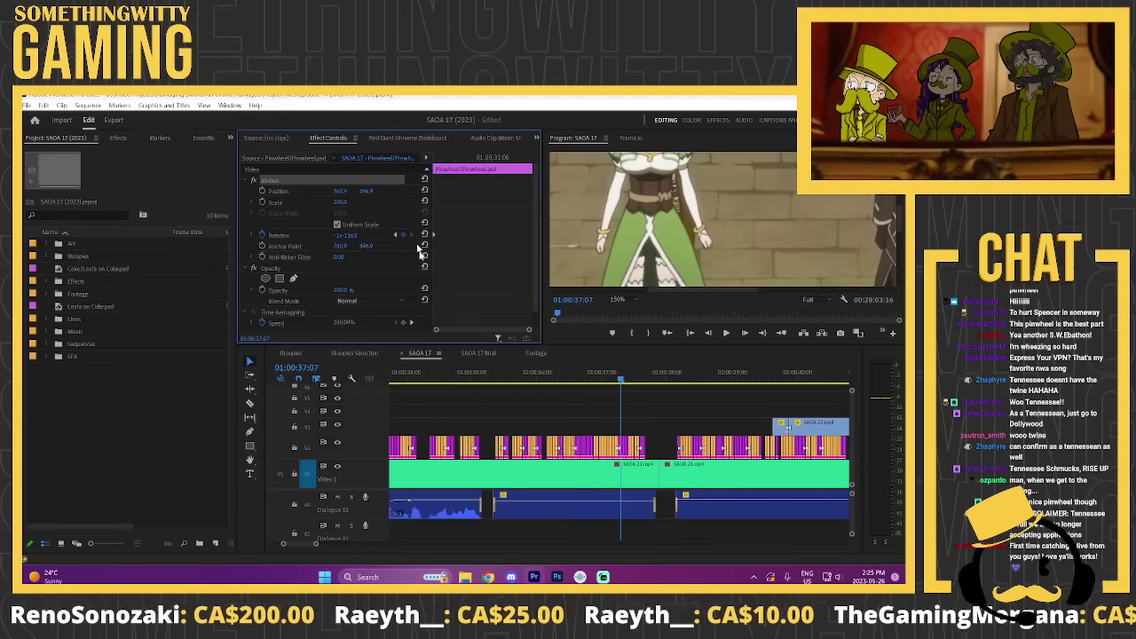
pyautogui.press('-')
pyautogui.press('-')
pyautogui.press('-')
pyautogui.press('-')
pyautogui.press('-')
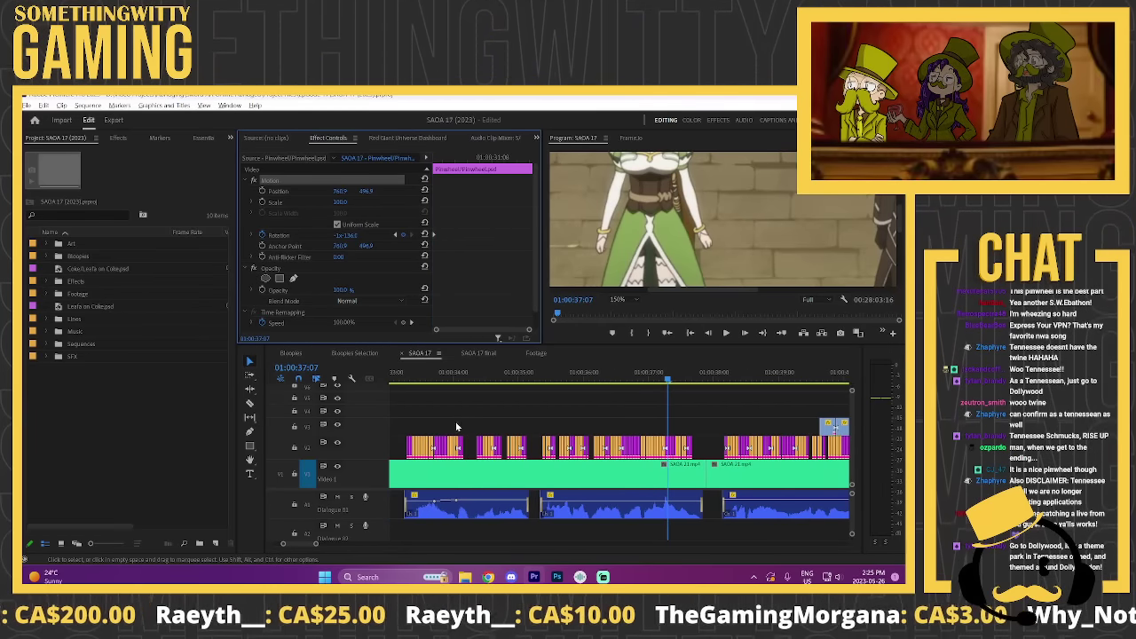
pyautogui.press('=')
pyautogui.press('=')
pyautogui.press('=')
pyautogui.press('=')
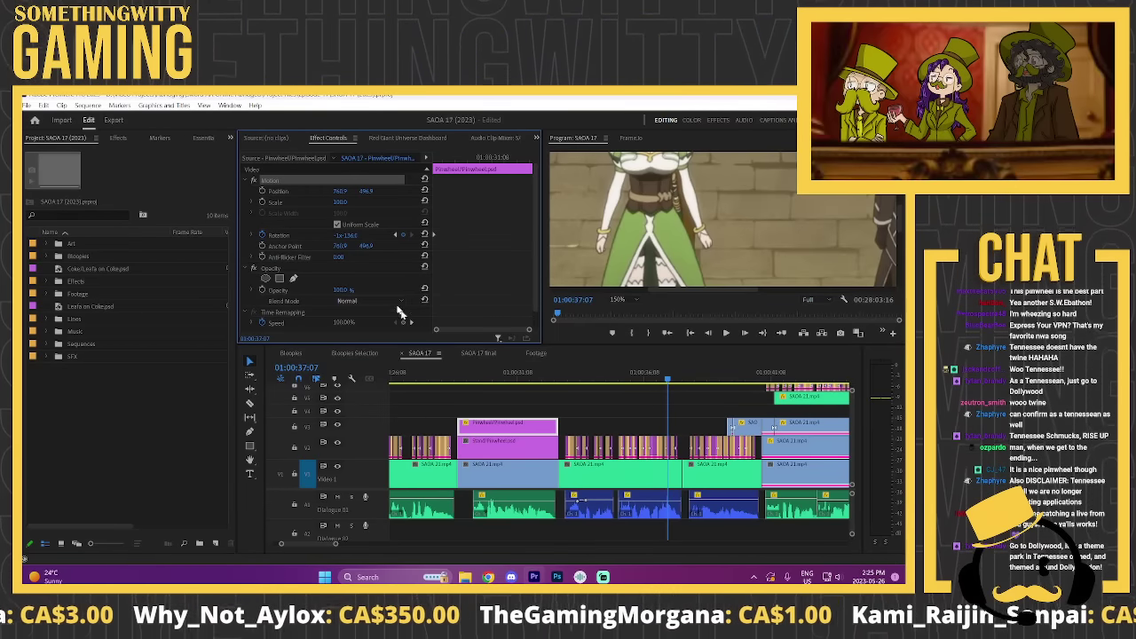
# Step: Replay the pinwheel shot from its start, pause at 01:00:30:19, and enlarge the pinwheel clips in the timeline
pyautogui.moveTo(473, 382)
pyautogui.mouseDown()
pyautogui.moveTo(512, 383)
pyautogui.moveTo(467, 383)
pyautogui.mouseUp()
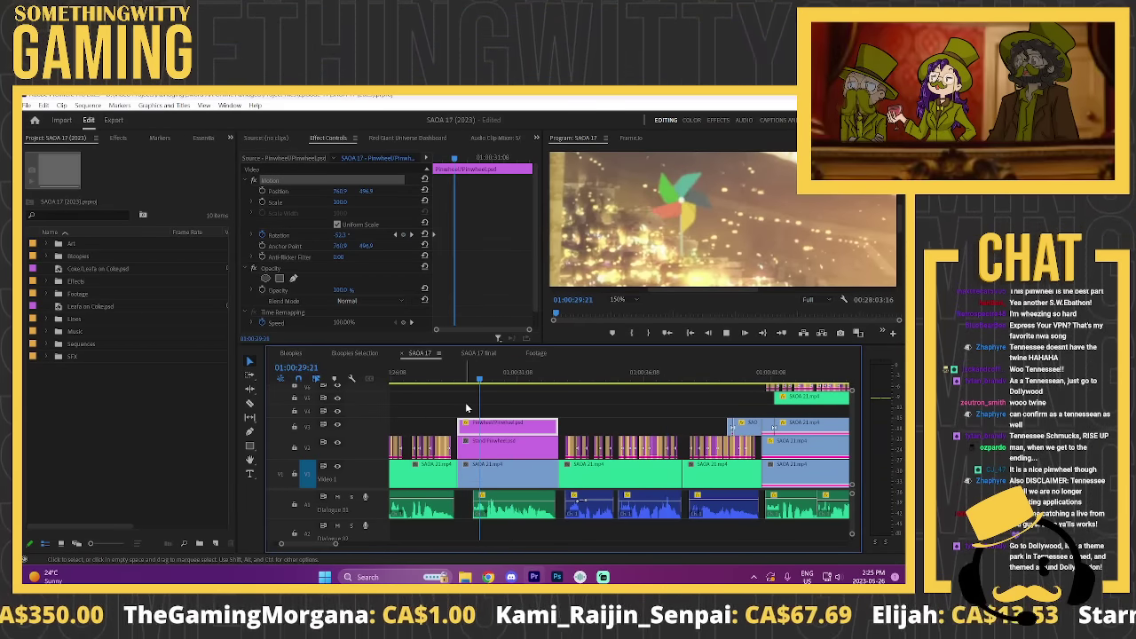
pyautogui.press('space')
pyautogui.press('space')
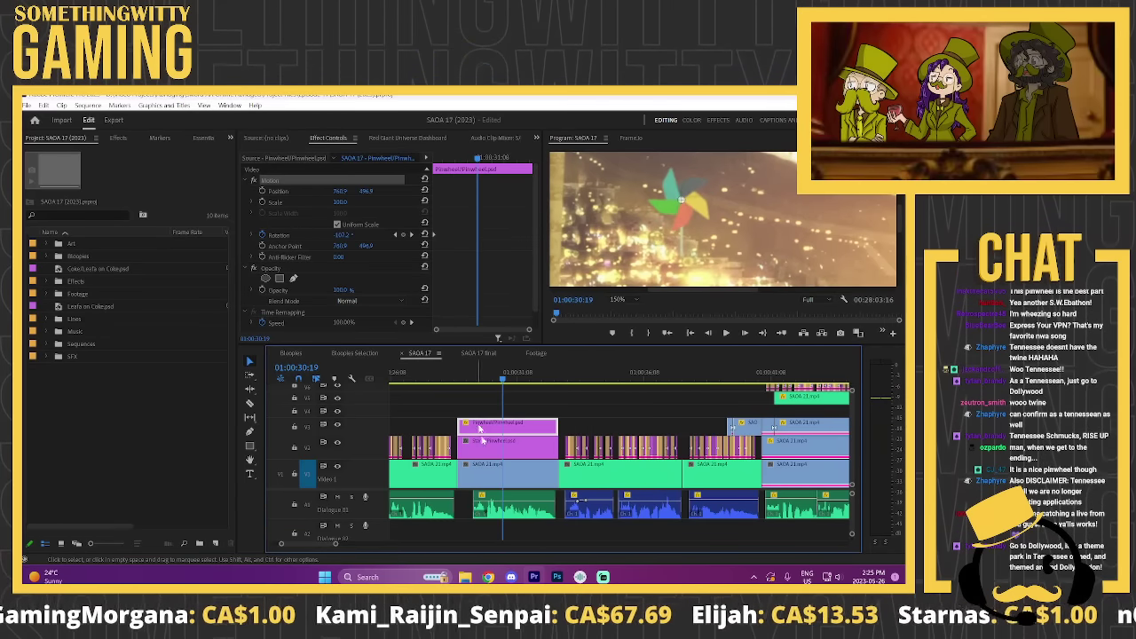
pyautogui.scroll(3, 463, 475)
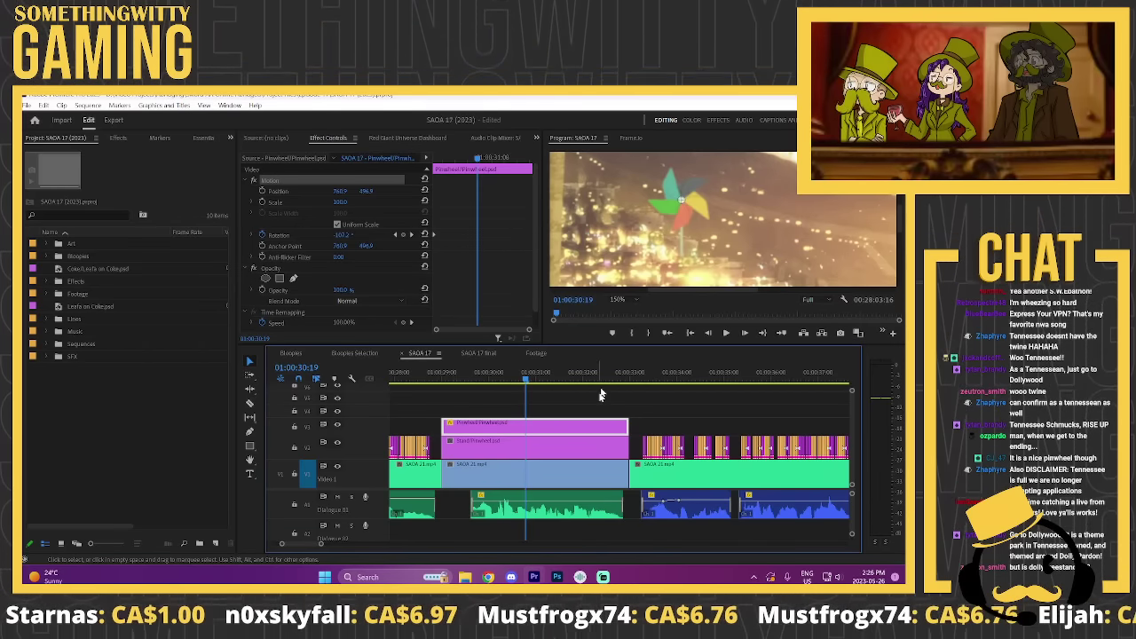
# Step: Magnify the pinwheel in the program preview at 200% and 400%, then return the preview to Fit
pyautogui.click(618, 299)
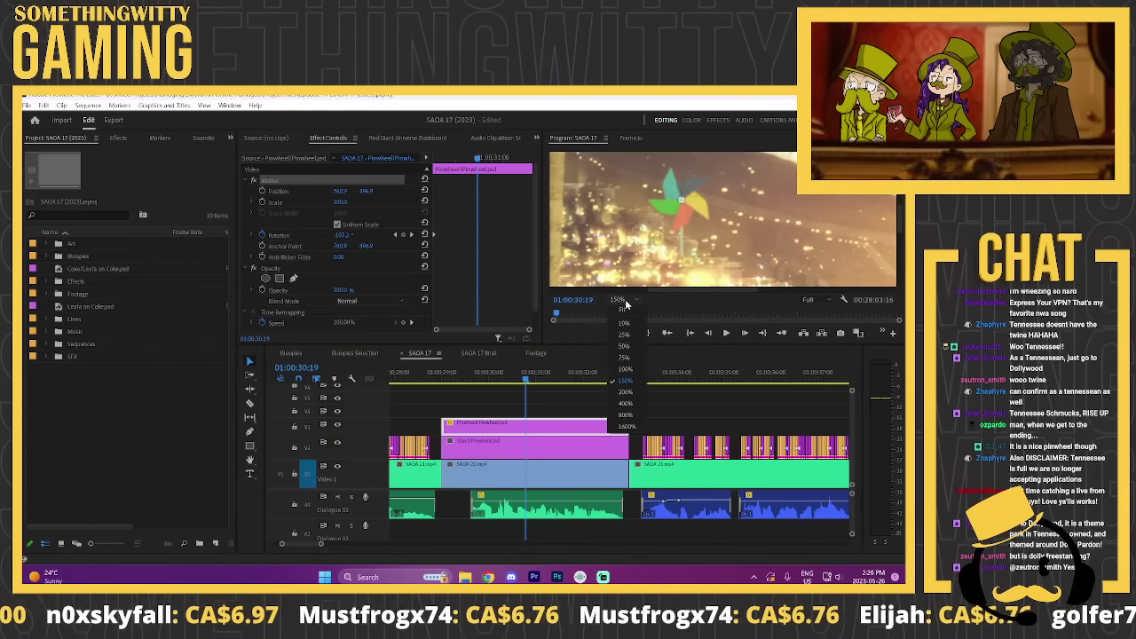
pyautogui.click(626, 392)
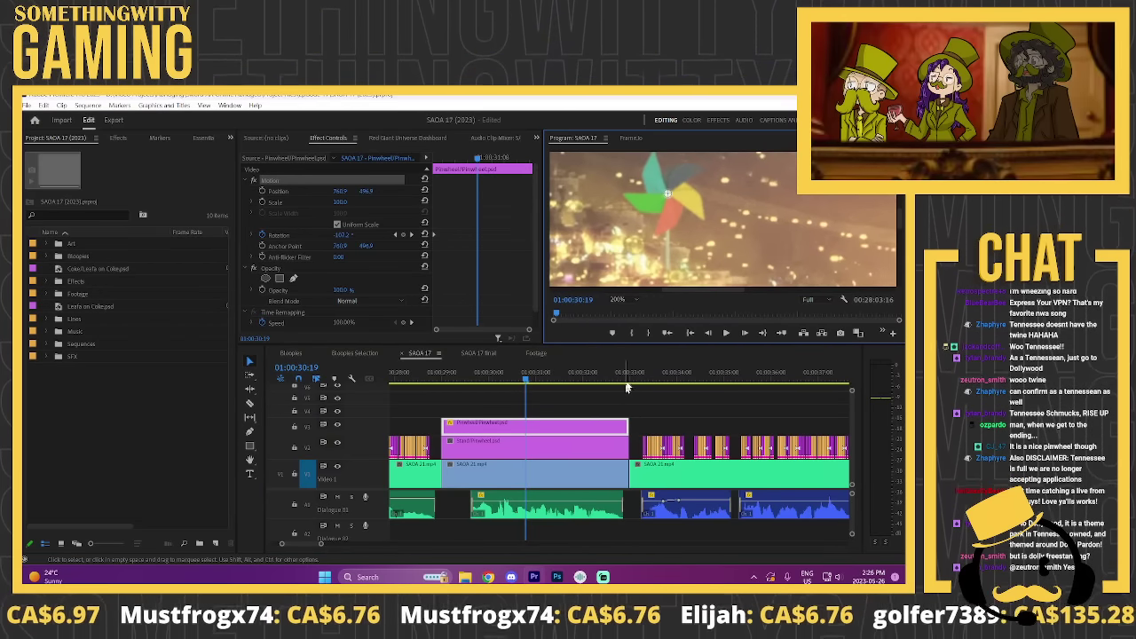
pyautogui.click(619, 299)
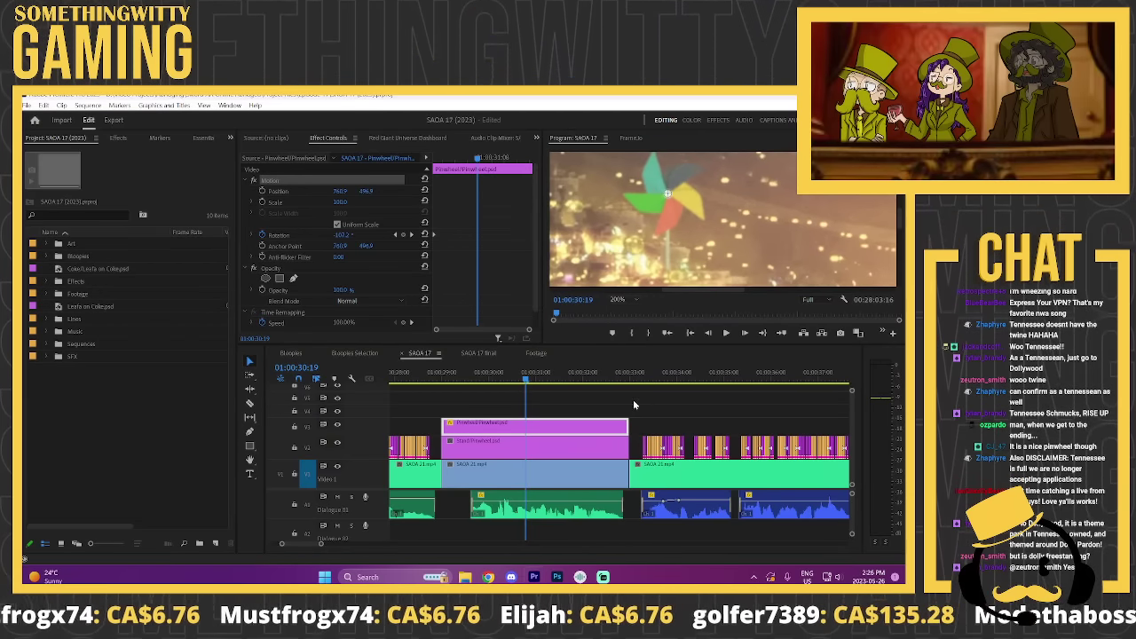
pyautogui.click(632, 399)
pyautogui.moveTo(708, 288)
pyautogui.mouseDown()
pyautogui.moveTo(676, 288)
pyautogui.moveTo(710, 288)
pyautogui.mouseUp()
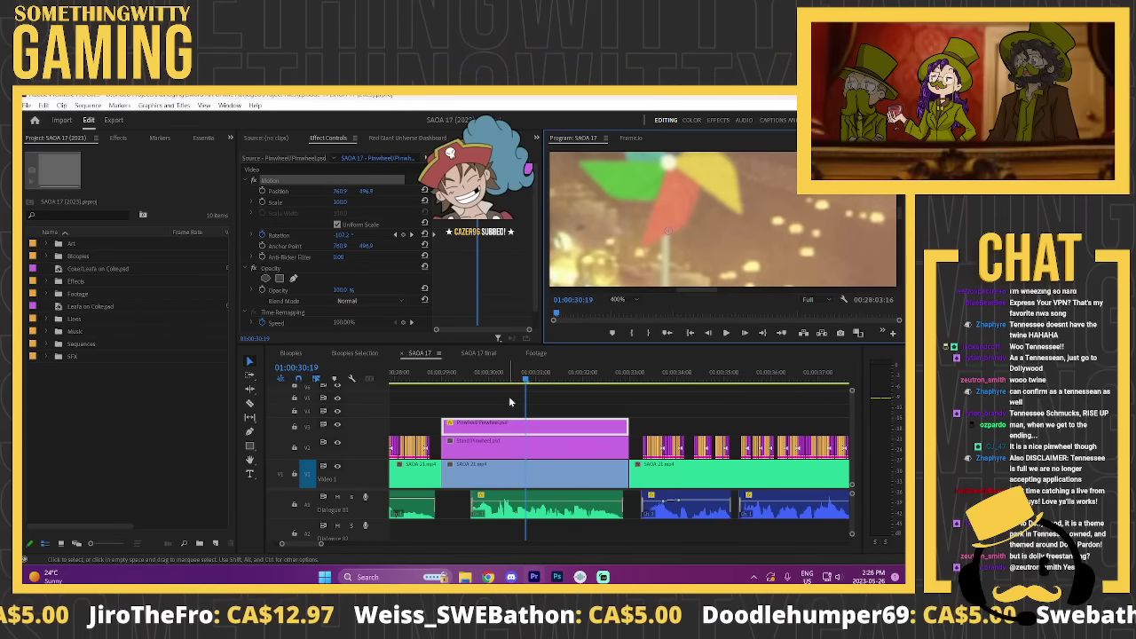
pyautogui.click(619, 300)
pyautogui.click(624, 312)
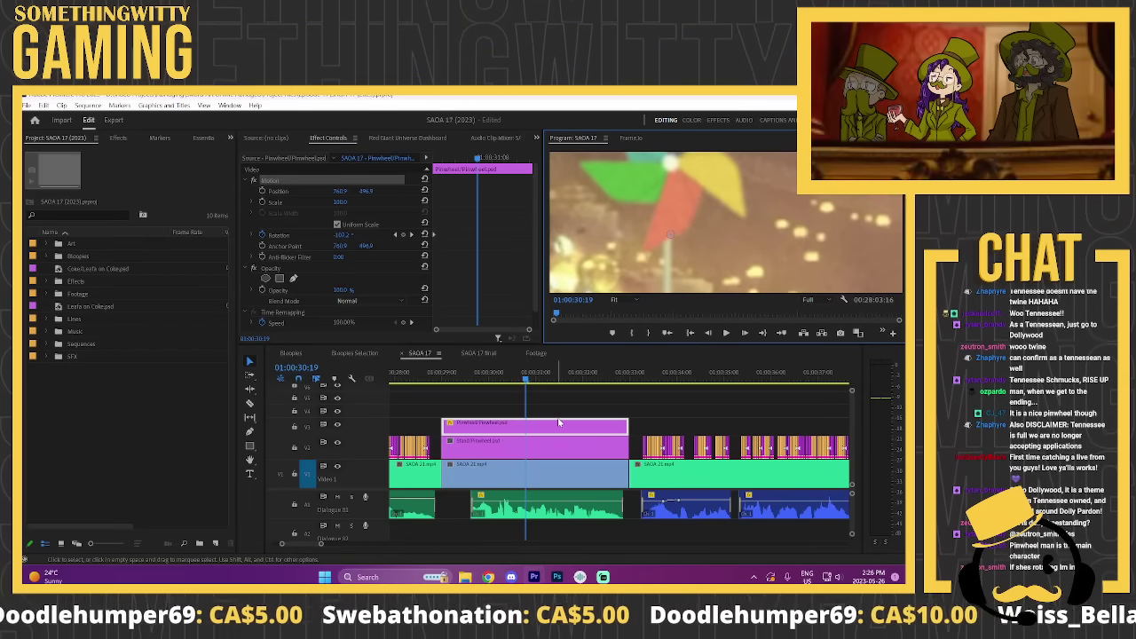
# Step: Scrub back and forth through the full-frame pinwheel shot between about 01:00:30:00 and 01:00:31:22, and deselect the pinwheel clip
pyautogui.hscroll(2, 558, 424)
pyautogui.hscroll(-4, 533, 417)
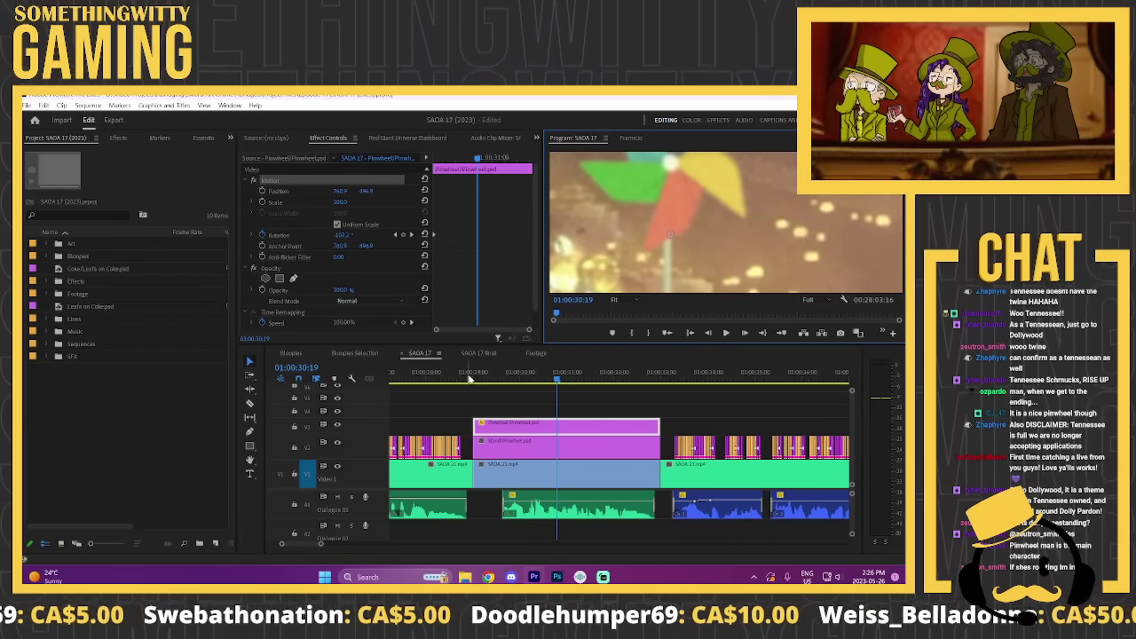
pyautogui.click(507, 377)
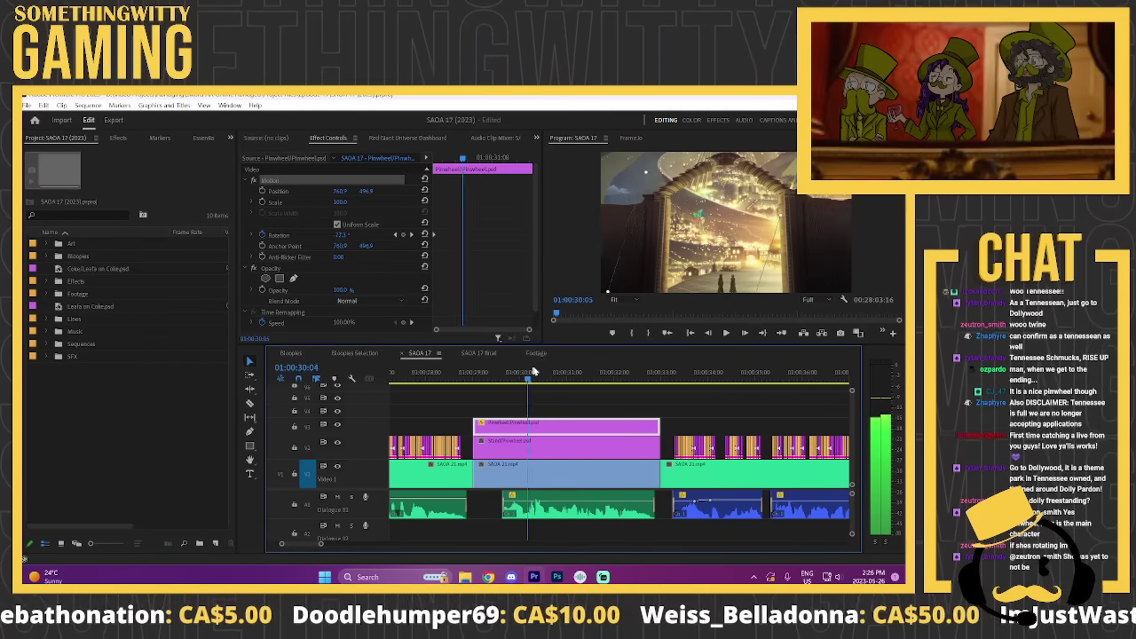
pyautogui.moveTo(533, 367); pyautogui.dragTo(594, 364)
pyautogui.press('j')
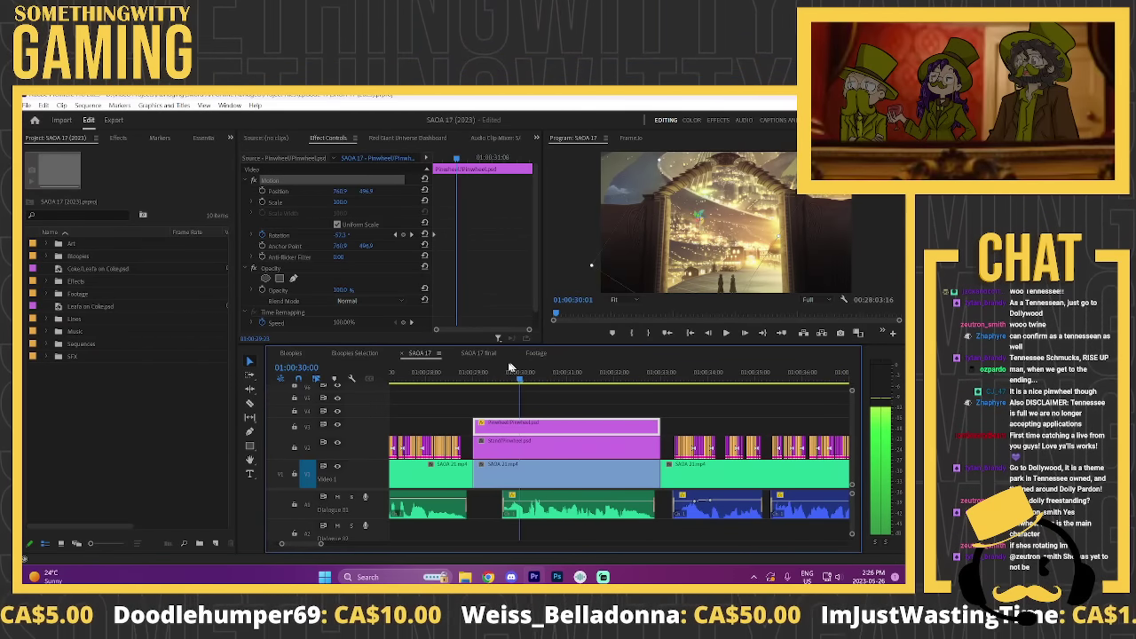
pyautogui.press('l')
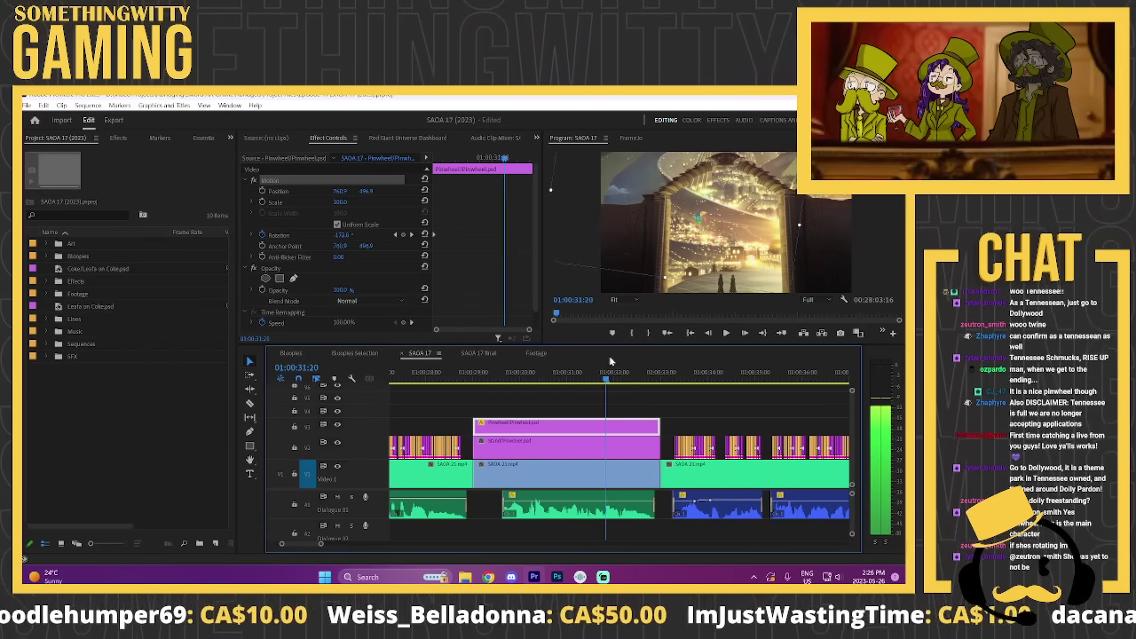
pyautogui.click(523, 398)
# Step: Play the sequence from 01:00:32:11 through the two-character shot and stop on the face close-up at 01:00:40:05
pyautogui.scroll(-1, 502, 374)
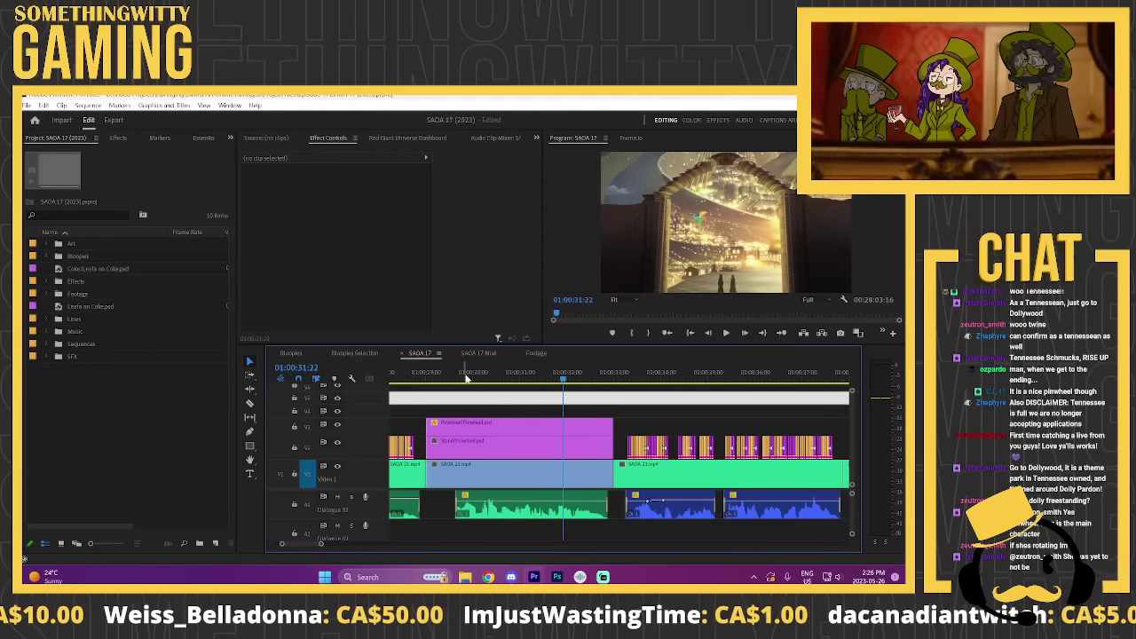
pyautogui.scroll(-1, 519, 395)
pyautogui.click(573, 384)
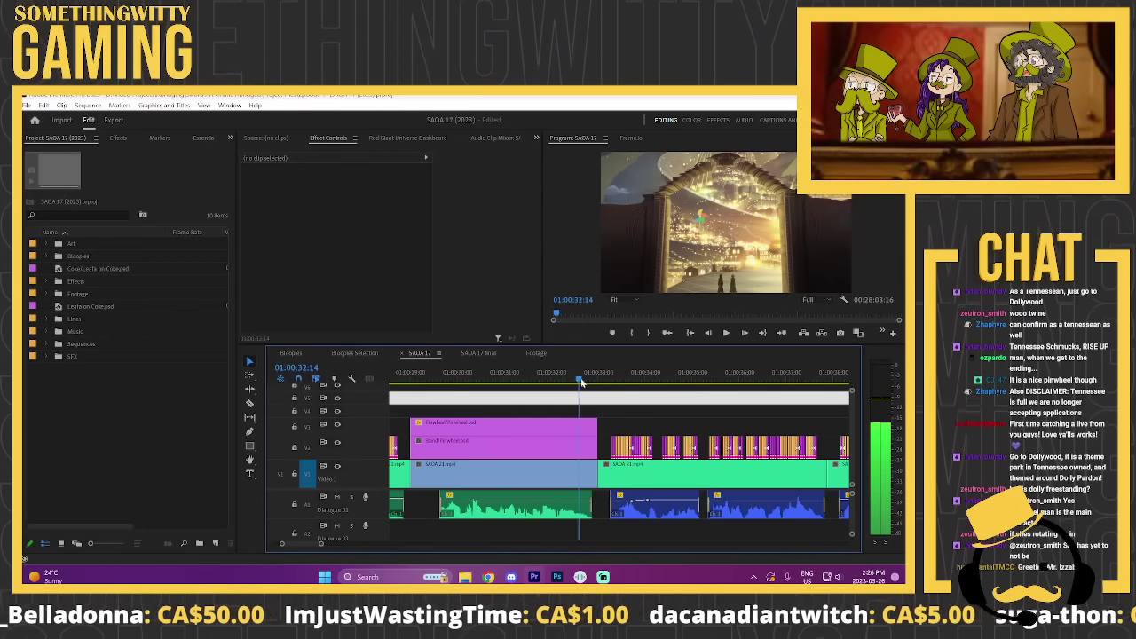
pyautogui.scroll(-3, 536, 439)
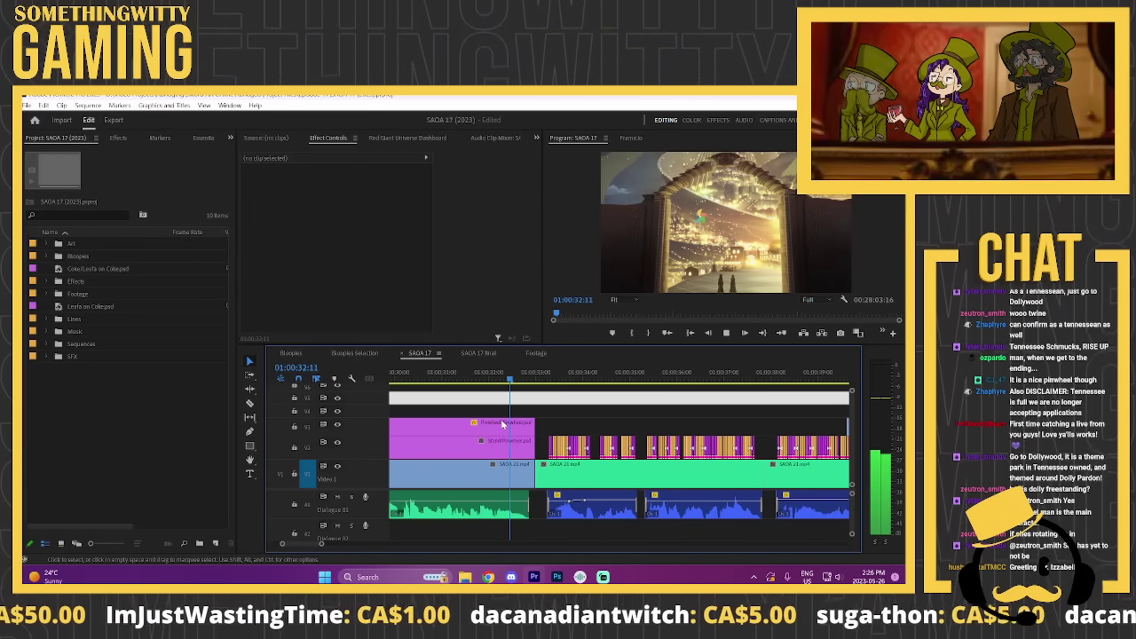
pyautogui.press('space')
pyautogui.scroll(-2, 524, 429)
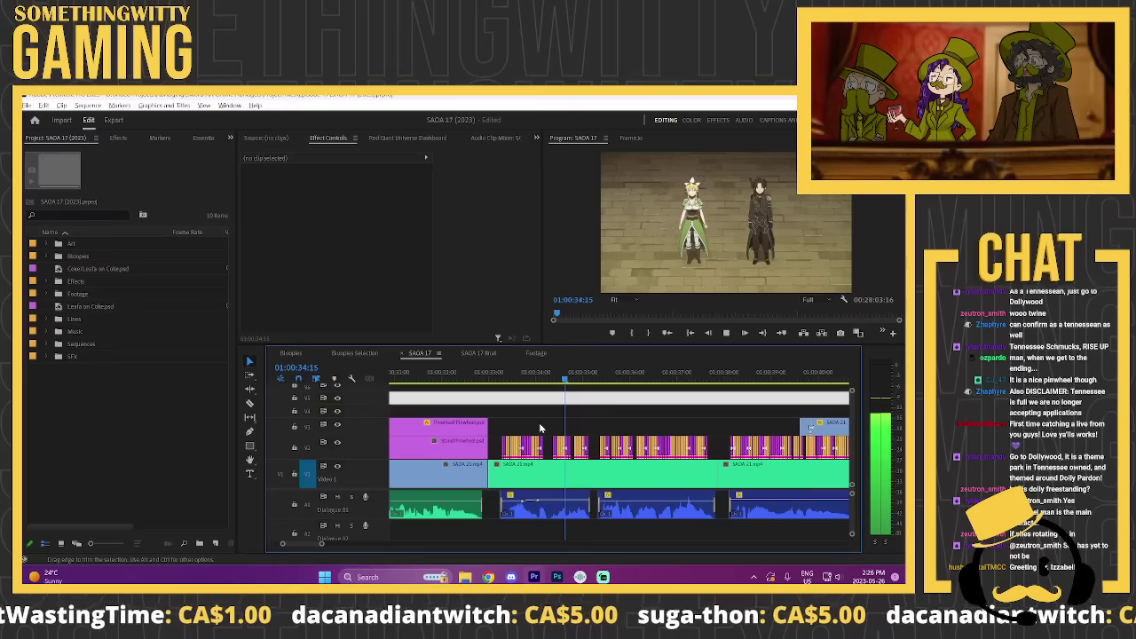
pyautogui.scroll(-2, 521, 441)
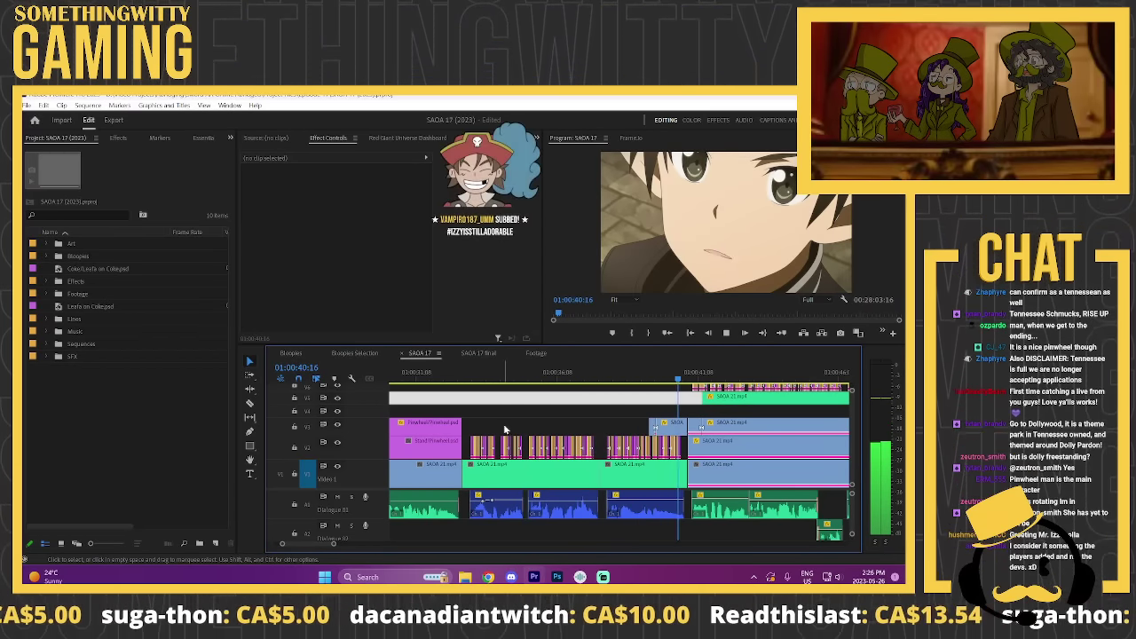
pyautogui.click(665, 380)
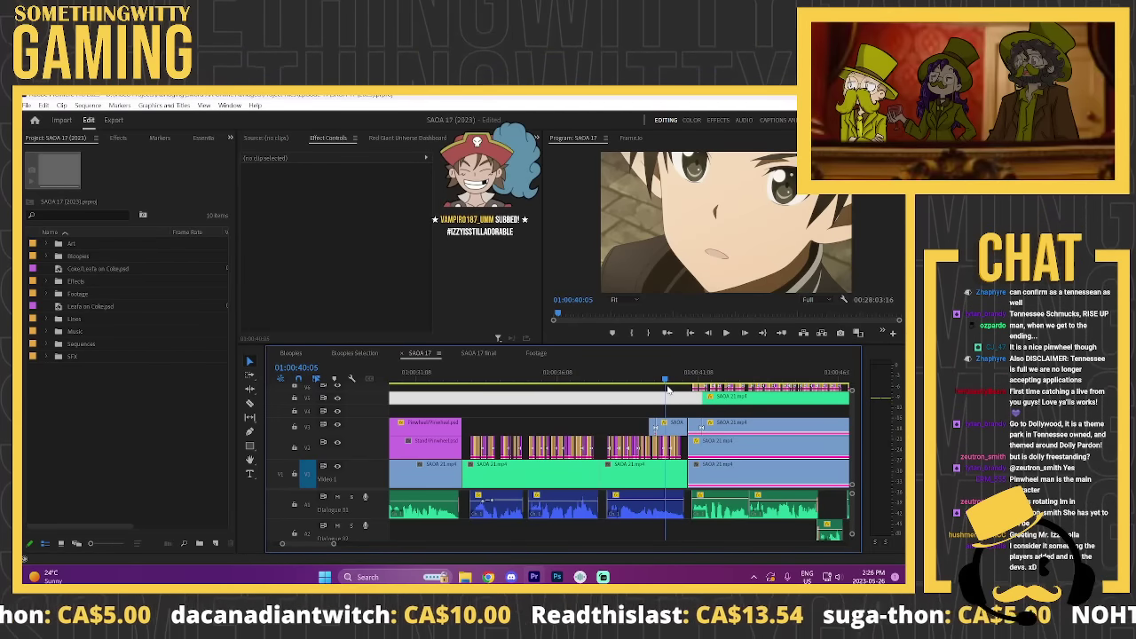
# Step: Move to 01:00:40:00, inspect the opacity mask on the V3 SAOA 21.mp4 close-up clip, and deselect that clip
pyautogui.scroll(4, 672, 437)
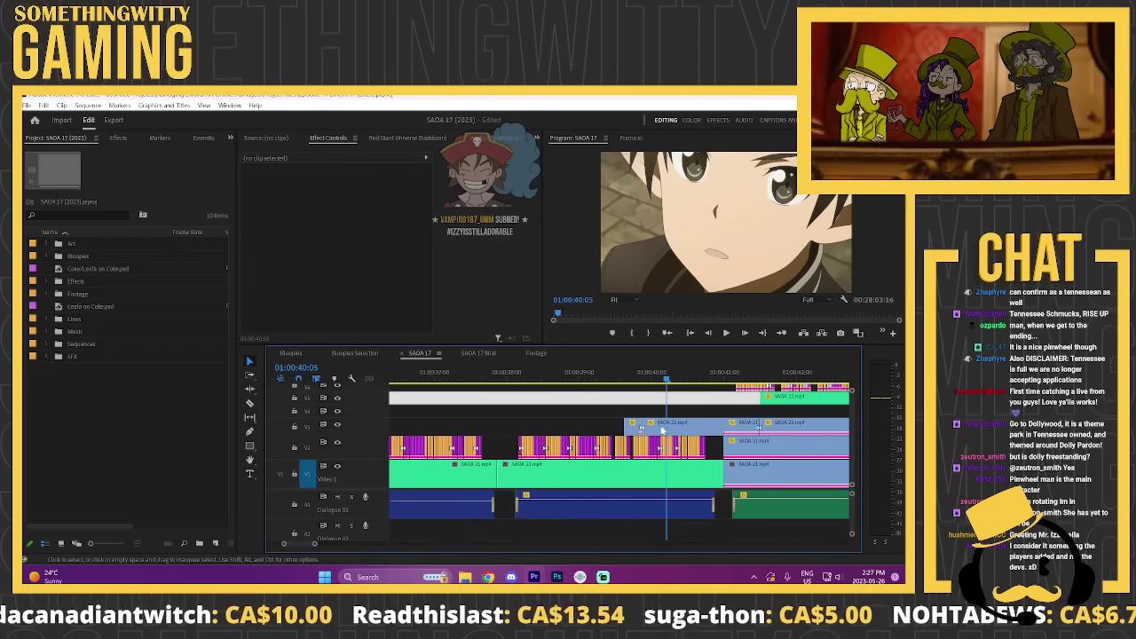
pyautogui.moveTo(630, 380); pyautogui.dragTo(651, 409)
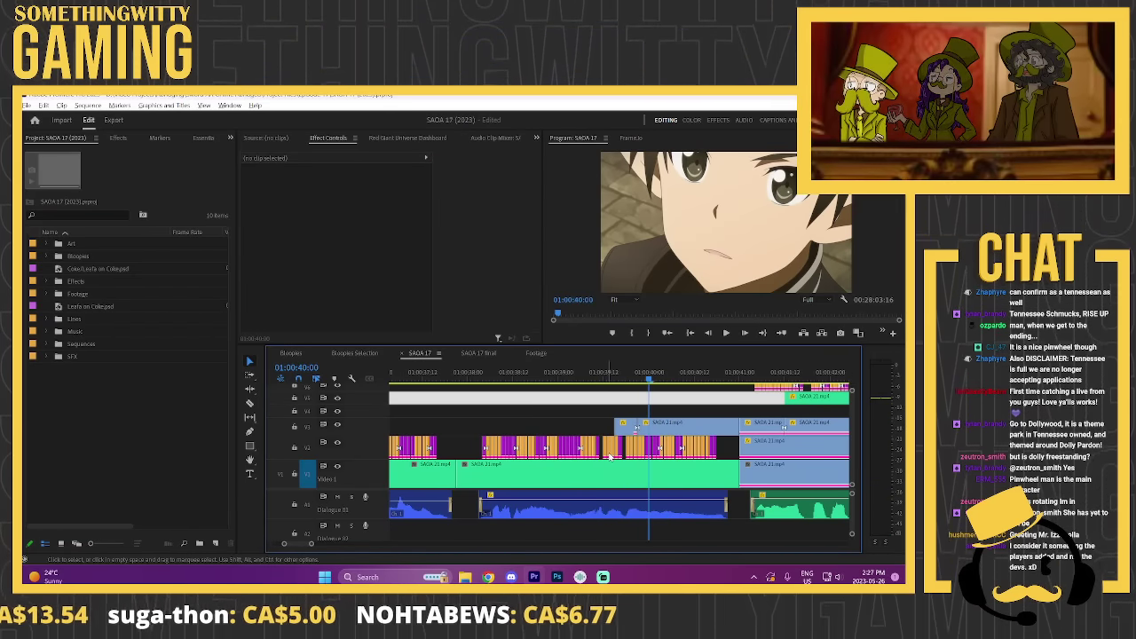
pyautogui.keyDown('alt'); pyautogui.scroll(3, 585, 444); pyautogui.keyUp('alt')
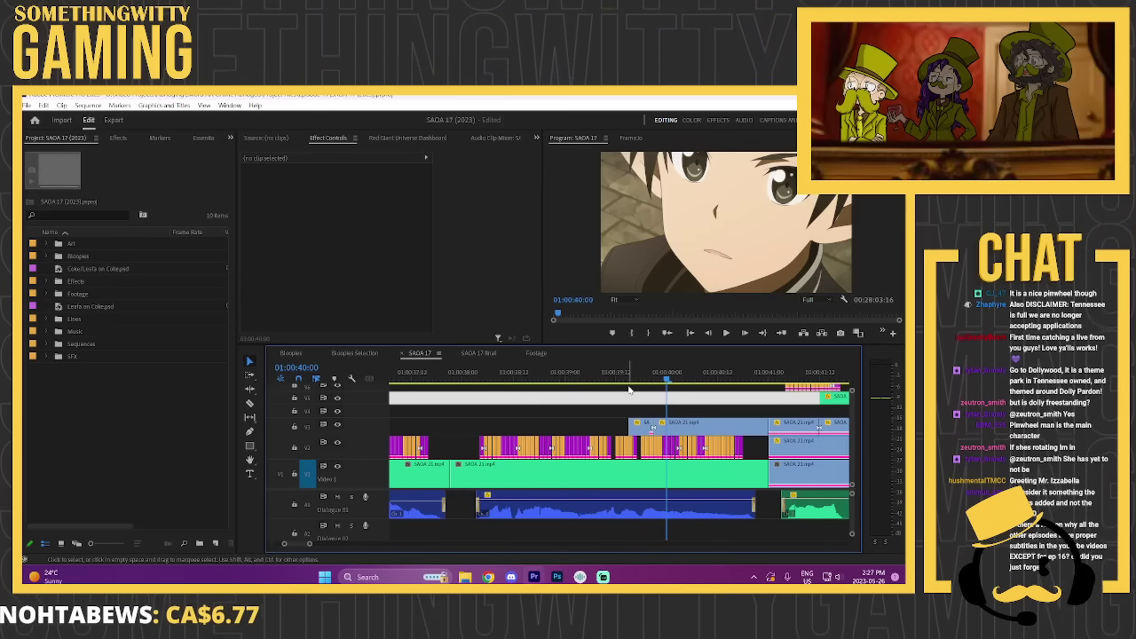
pyautogui.click(636, 424)
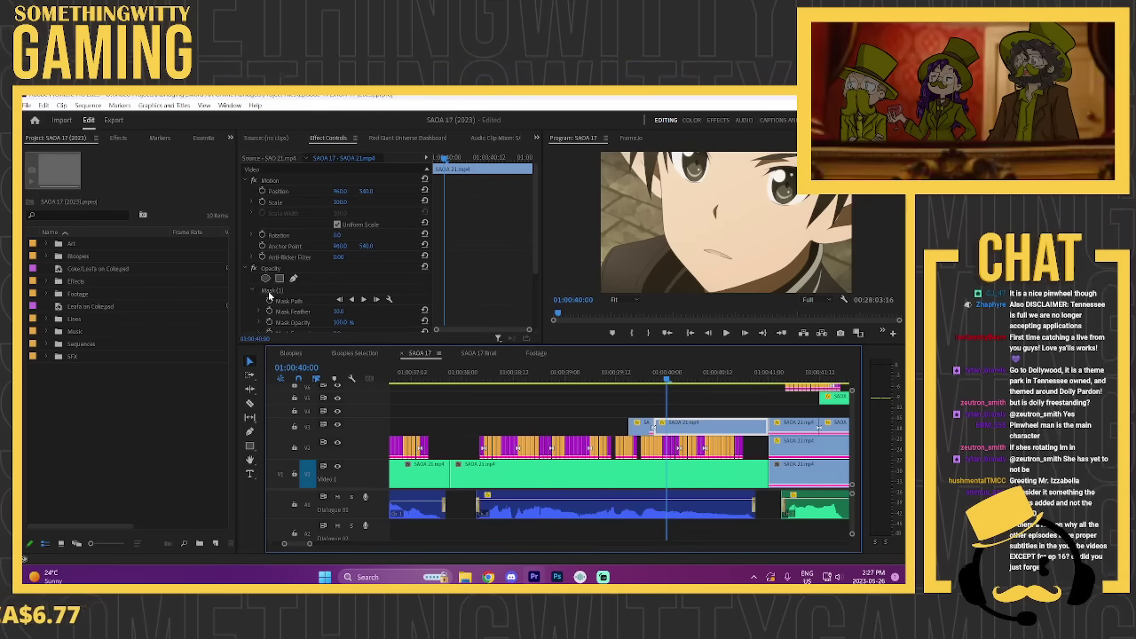
pyautogui.click(592, 403)
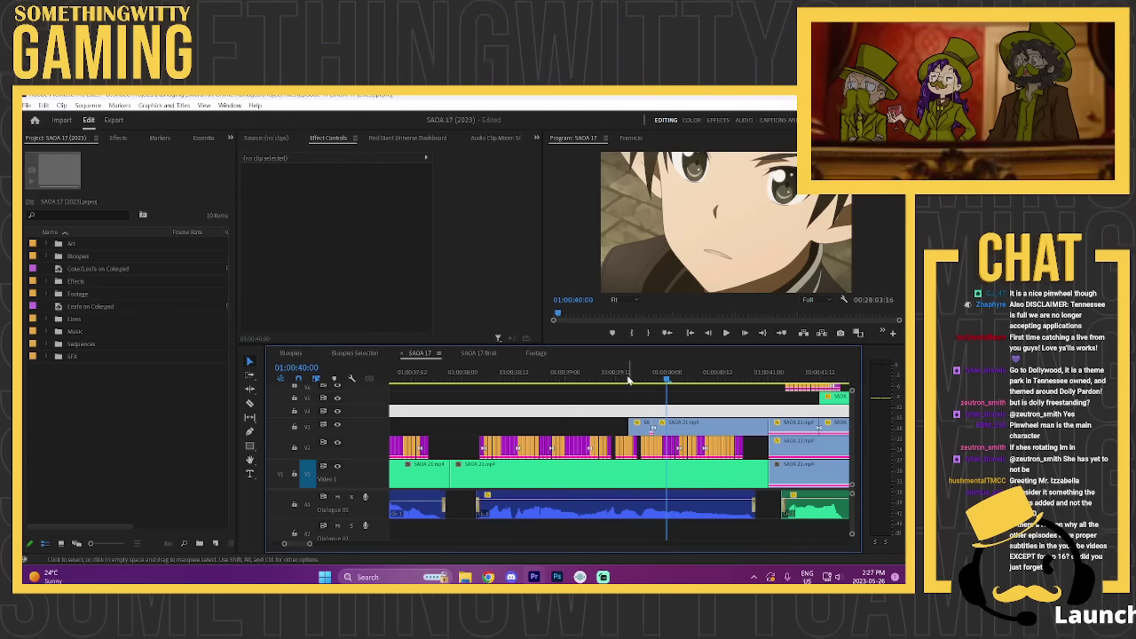
# Step: Compare the close-up's mouth frames at 01:00:39:15, 01:00:39:12 and 01:00:39:10
pyautogui.click(629, 381)
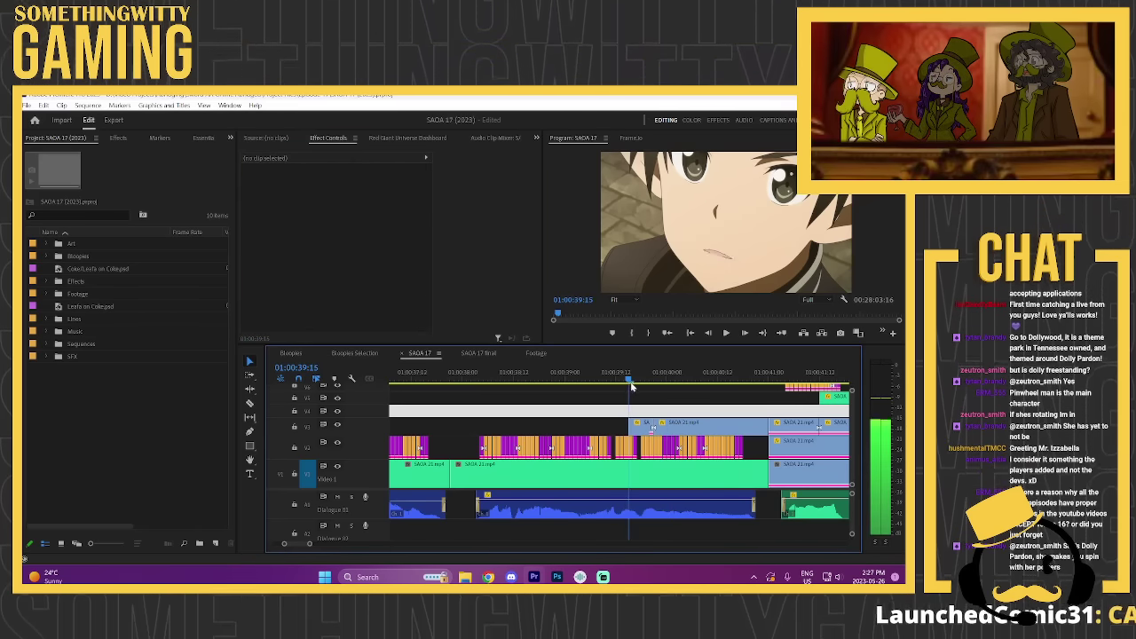
pyautogui.click(615, 381)
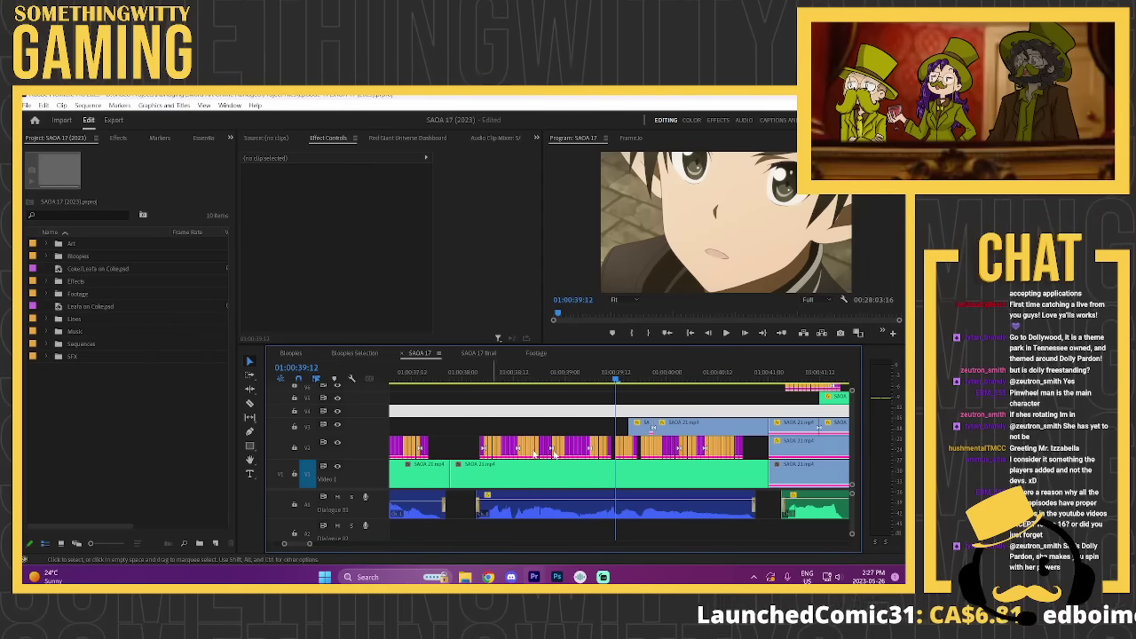
pyautogui.click(608, 382)
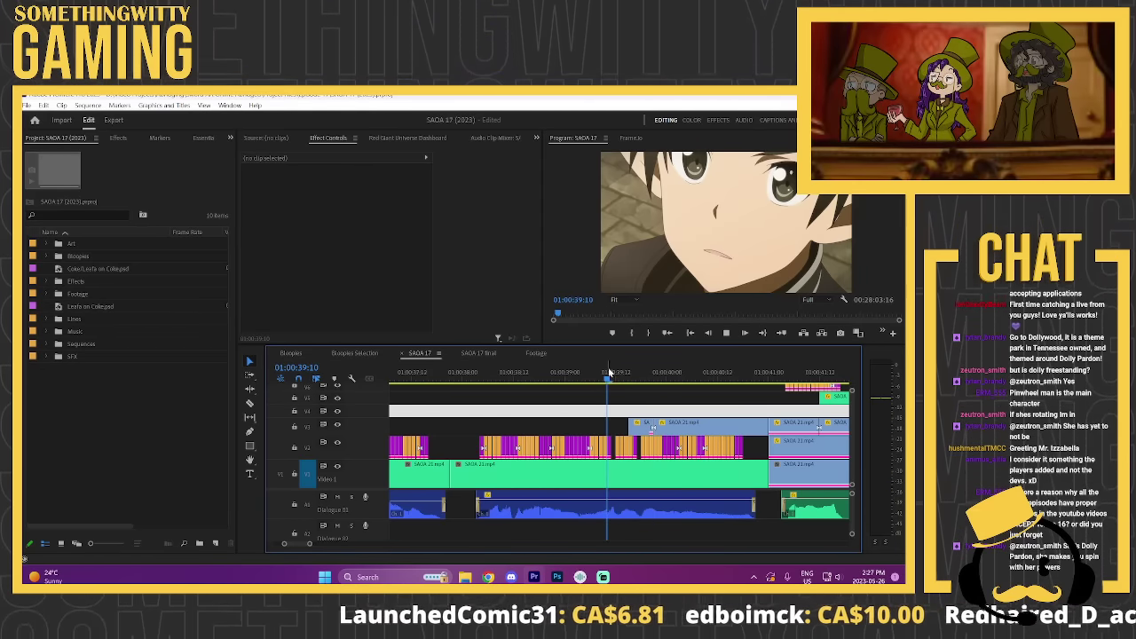
# Step: Play on from 01:00:39:10 through the city-view shot to about 01:00:54:06, showing more of the timeline during playback
pyautogui.press('space')
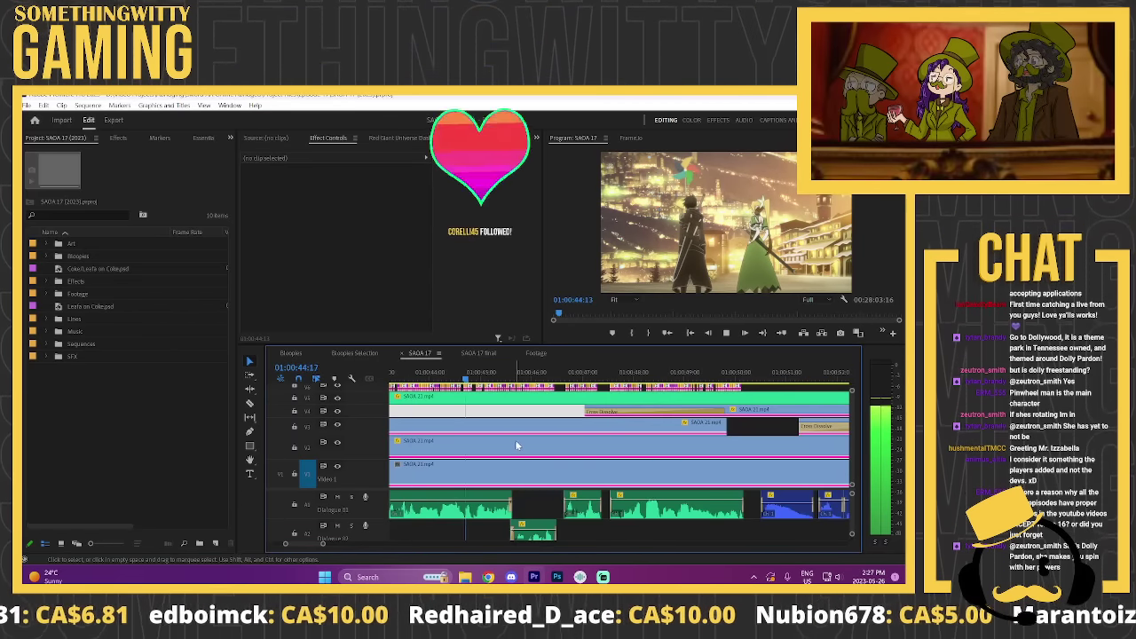
pyautogui.press('-')
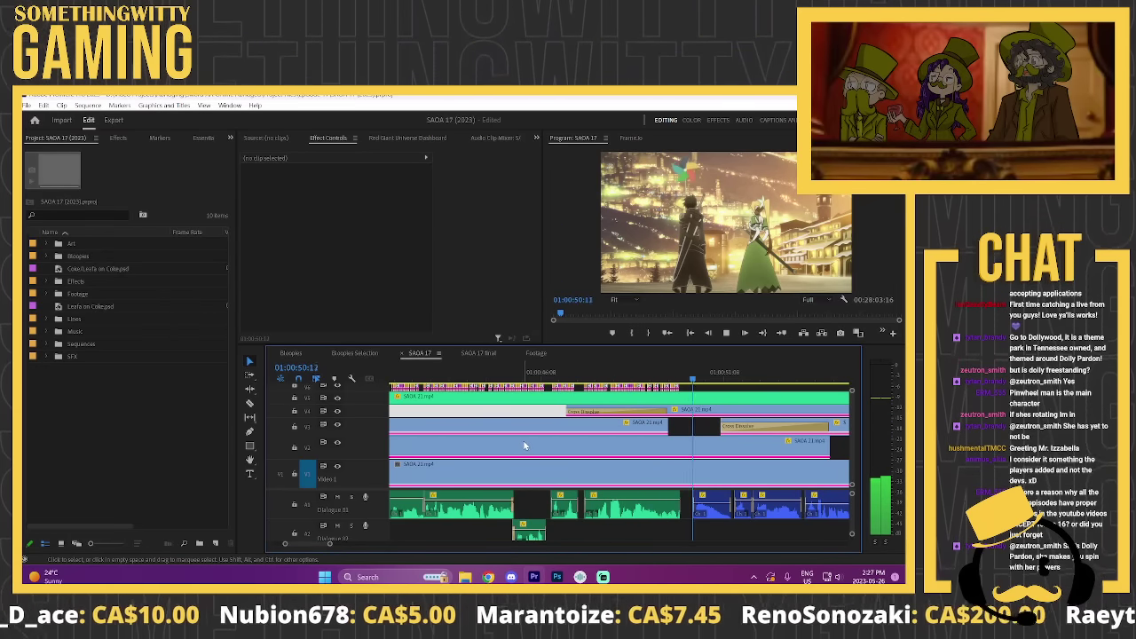
pyautogui.press('-')
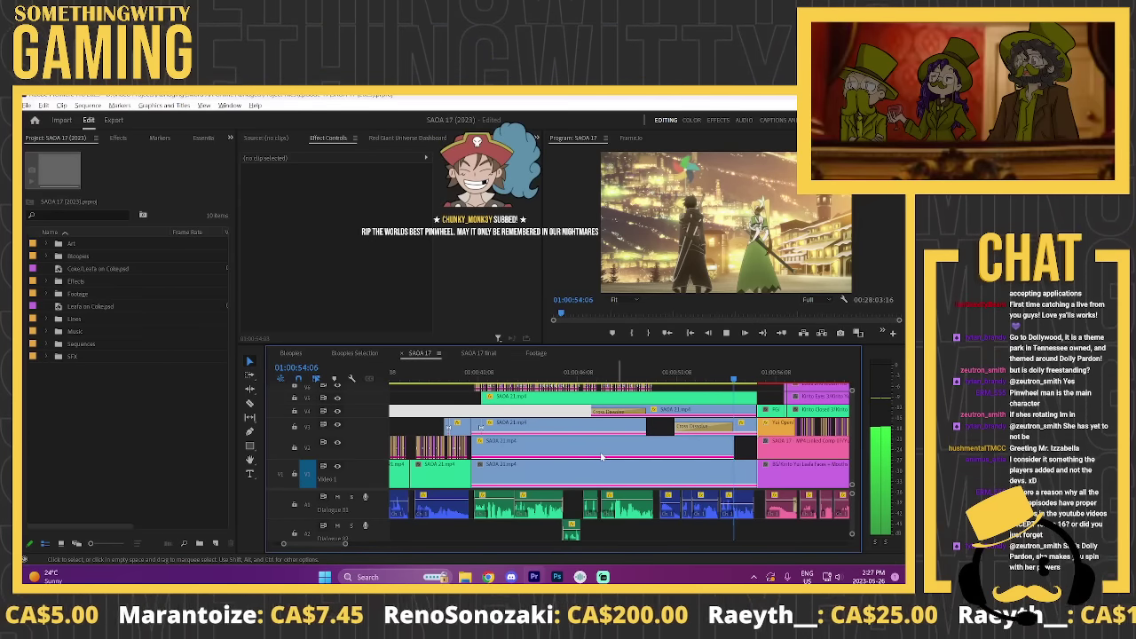
pyautogui.hotkey('alt', 'space')
pyautogui.press('Escape')
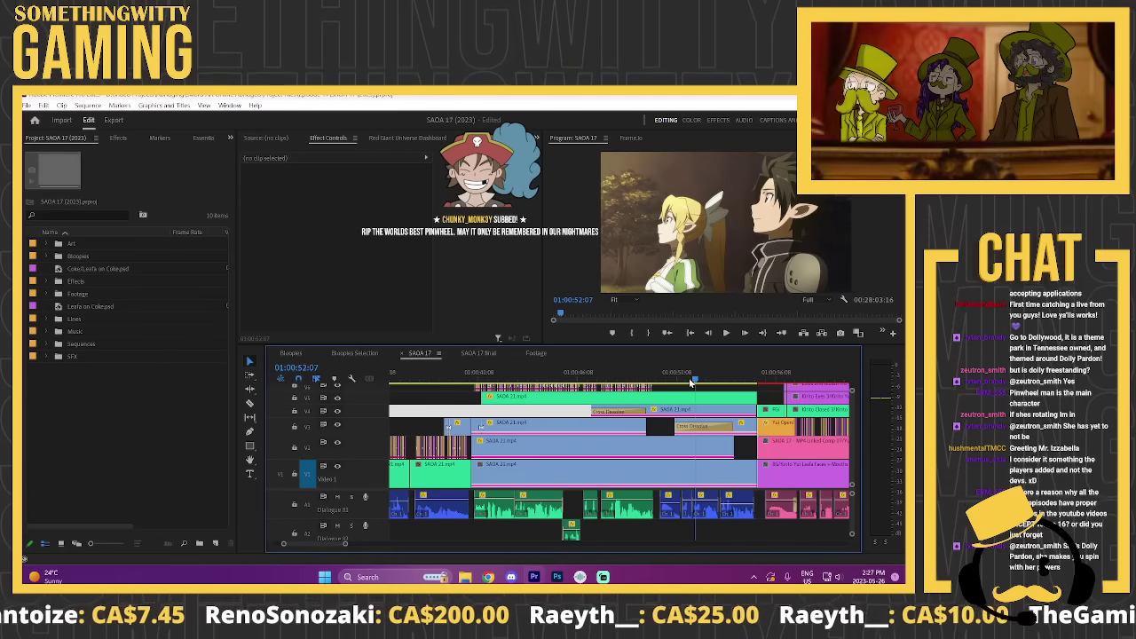
# Step: Park the playhead at 01:00:52:12 and examine the stacked video tracks that make up the two-character city-view shot with the pinwheel
pyautogui.click(699, 380)
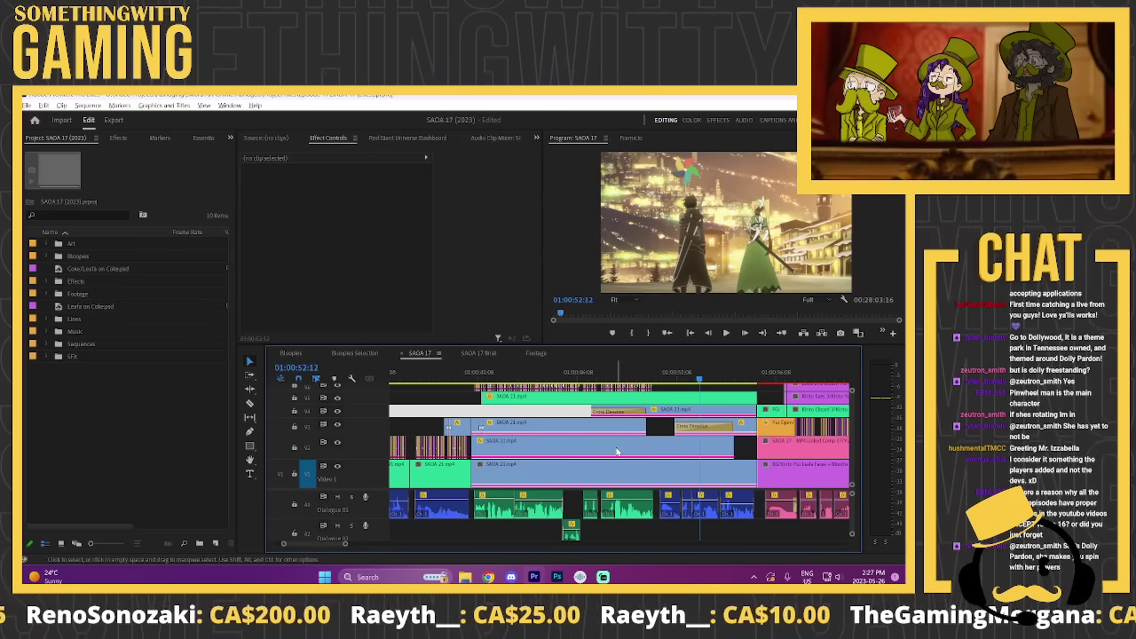
pyautogui.press('=')
pyautogui.scroll(3, 553, 434)
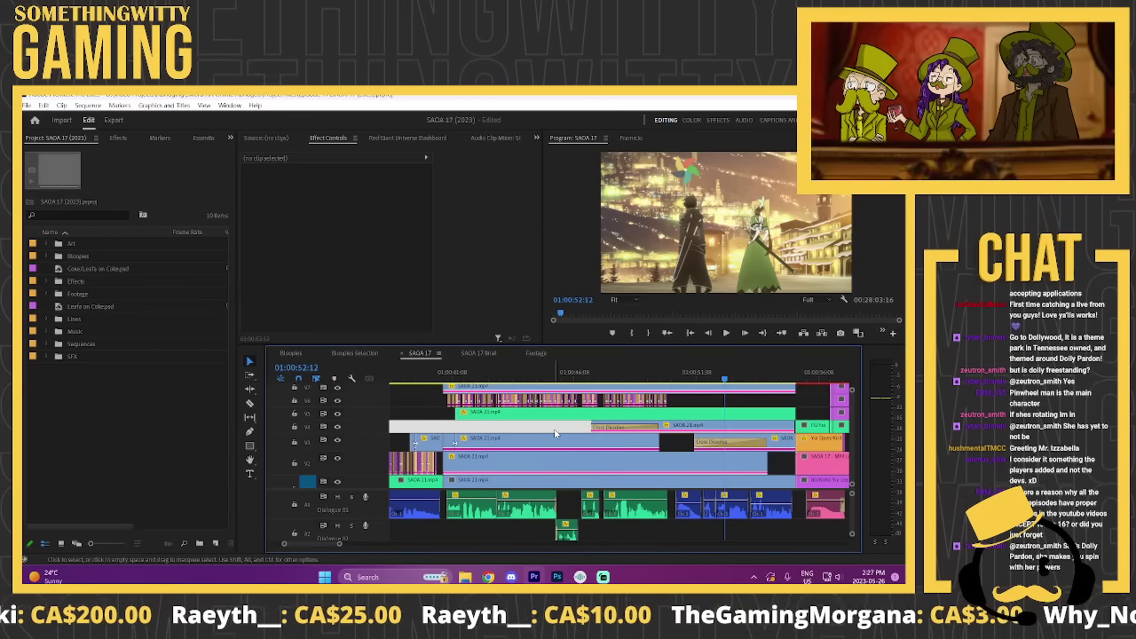
pyautogui.scroll(3, 548, 417)
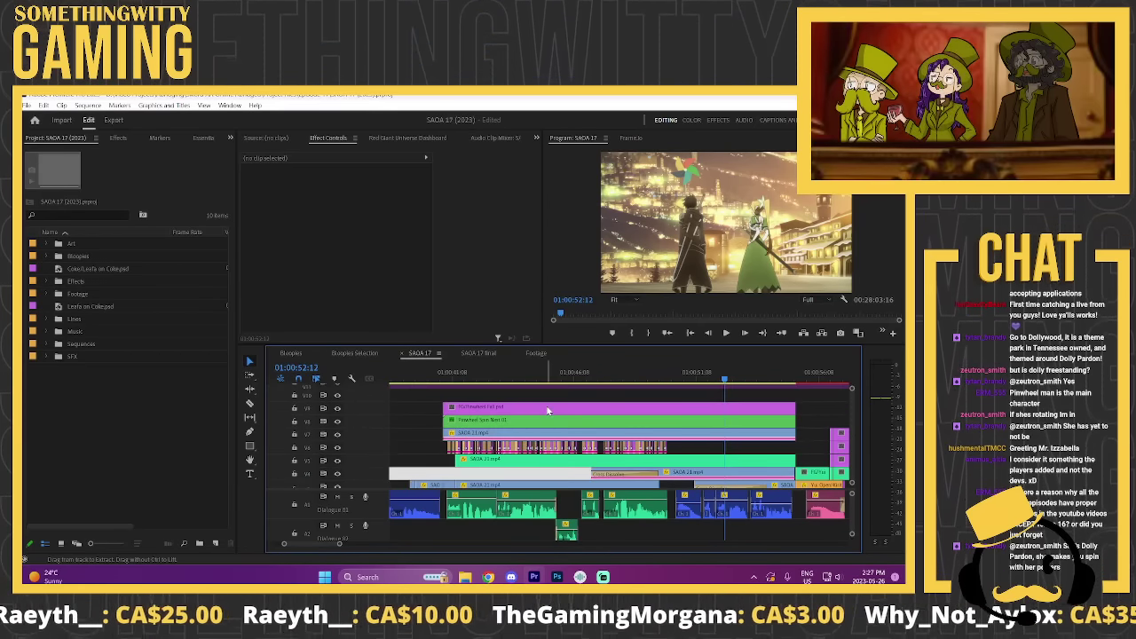
pyautogui.scroll(-5, 552, 427)
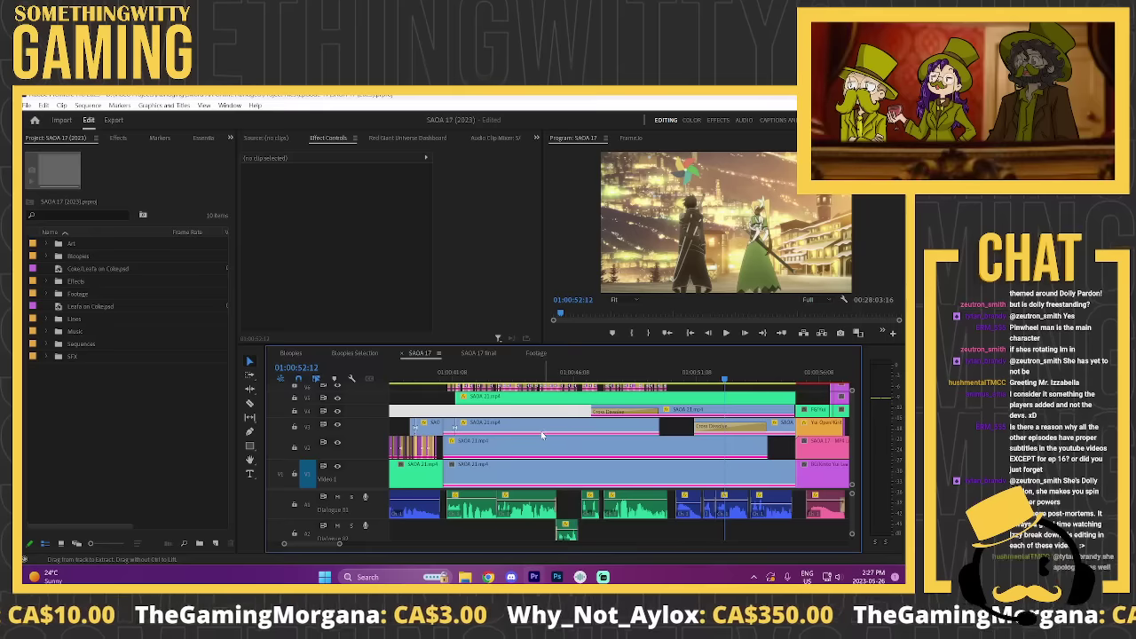
pyautogui.scroll(-4, 535, 433)
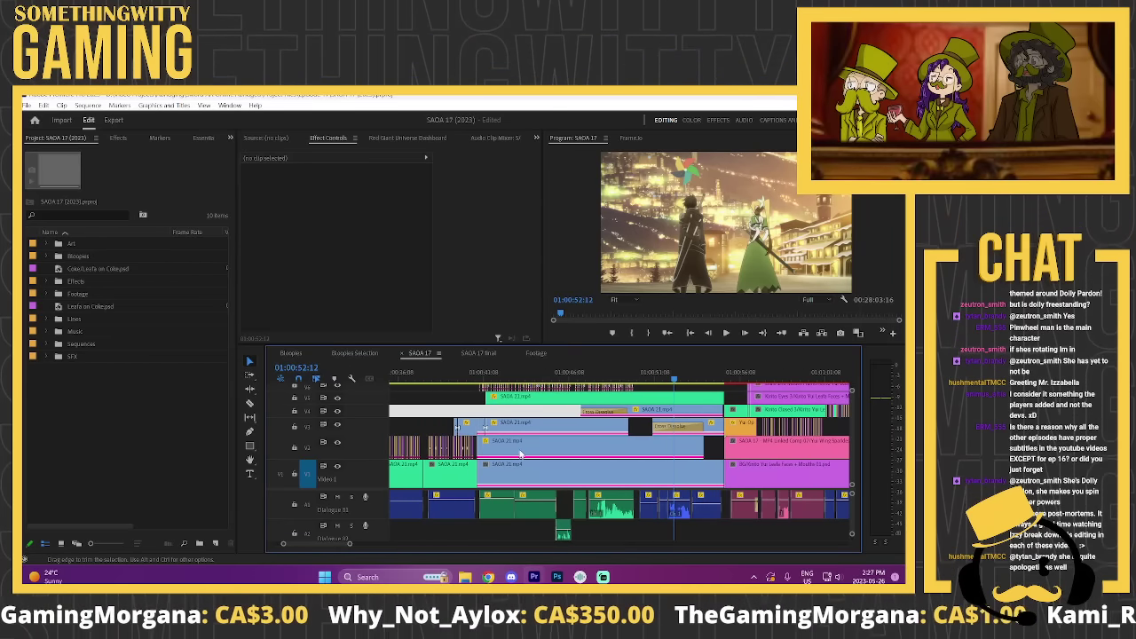
# Step: Return to the start of the city-view shot, play from about 01:00:40:22, and scrub to 01:00:43:18
pyautogui.scroll(3, 521, 453)
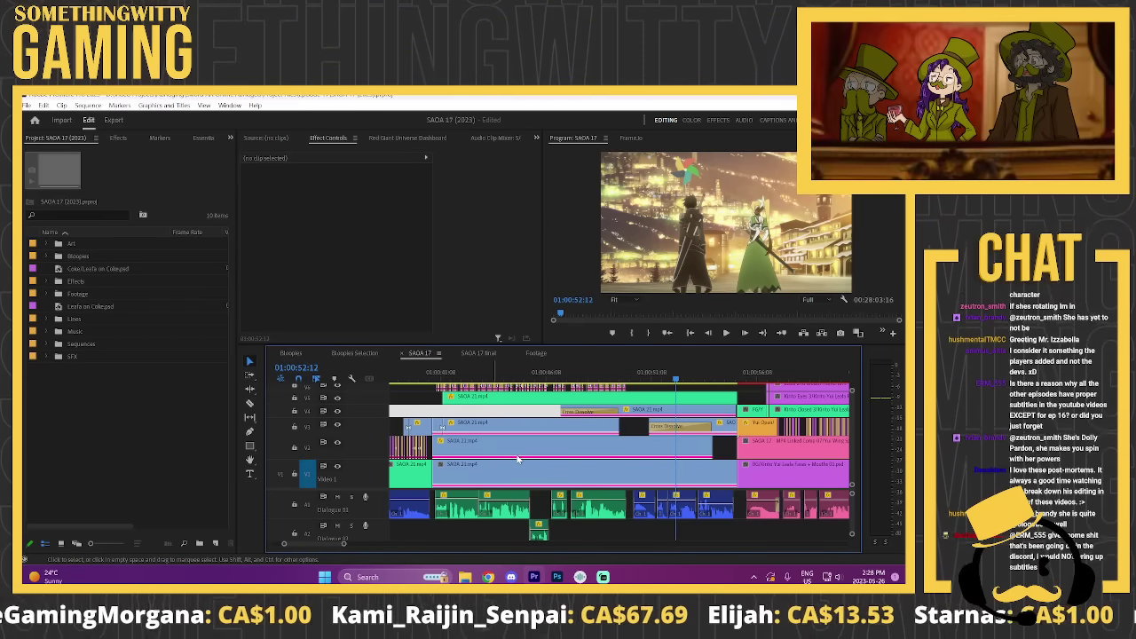
pyautogui.scroll(1, 518, 460)
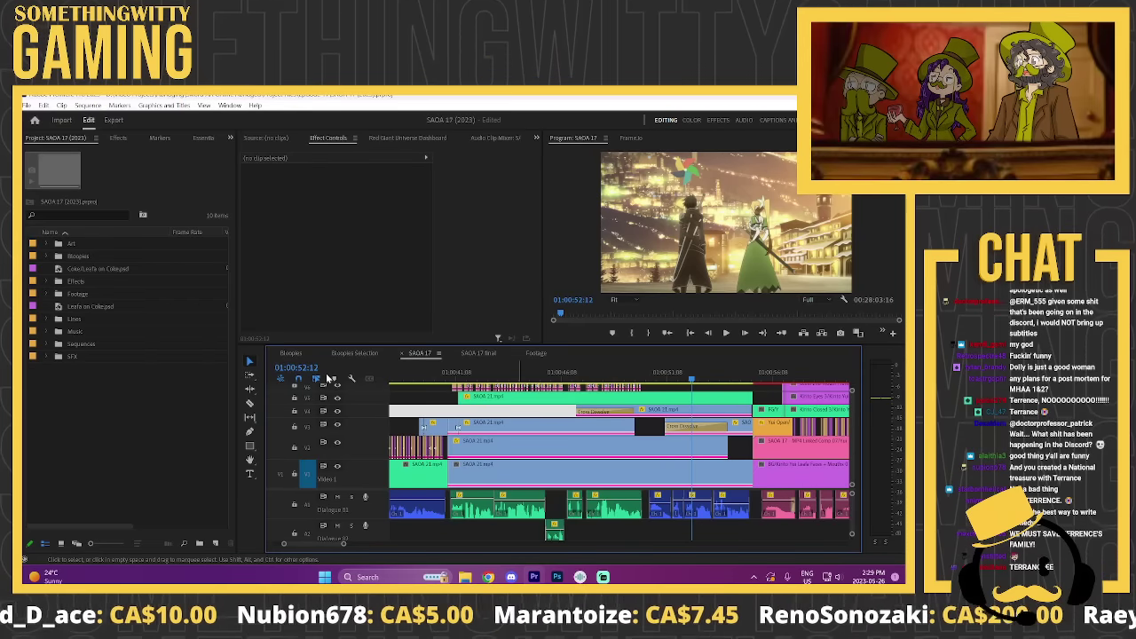
pyautogui.click(444, 378)
pyautogui.press('space')
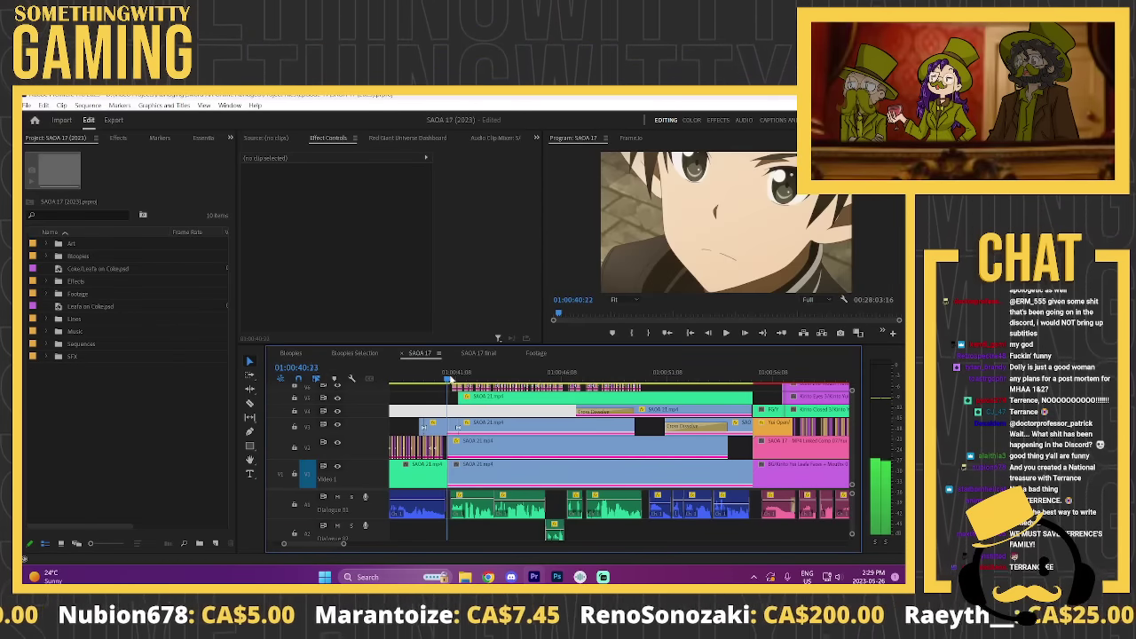
pyautogui.moveTo(500, 385); pyautogui.dragTo(512, 387)
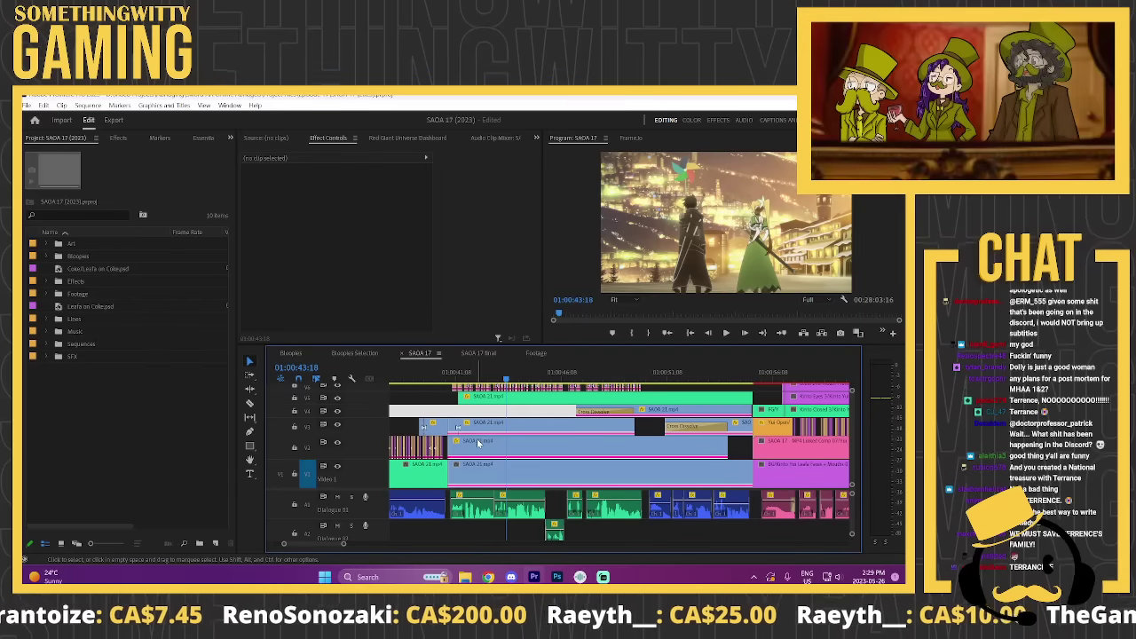
# Step: Examine the upper video tracks of the city-view shot, including the pinwheel layer, and move the playhead to 01:00:43:23
pyautogui.scroll(2, 485, 445)
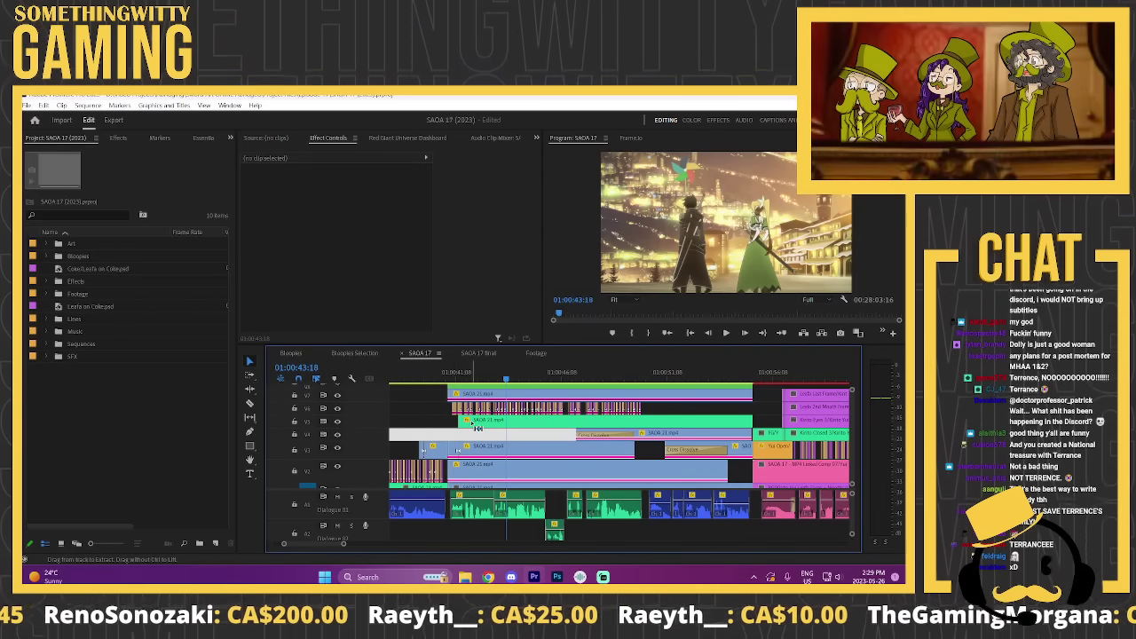
pyautogui.scroll(2, 445, 420)
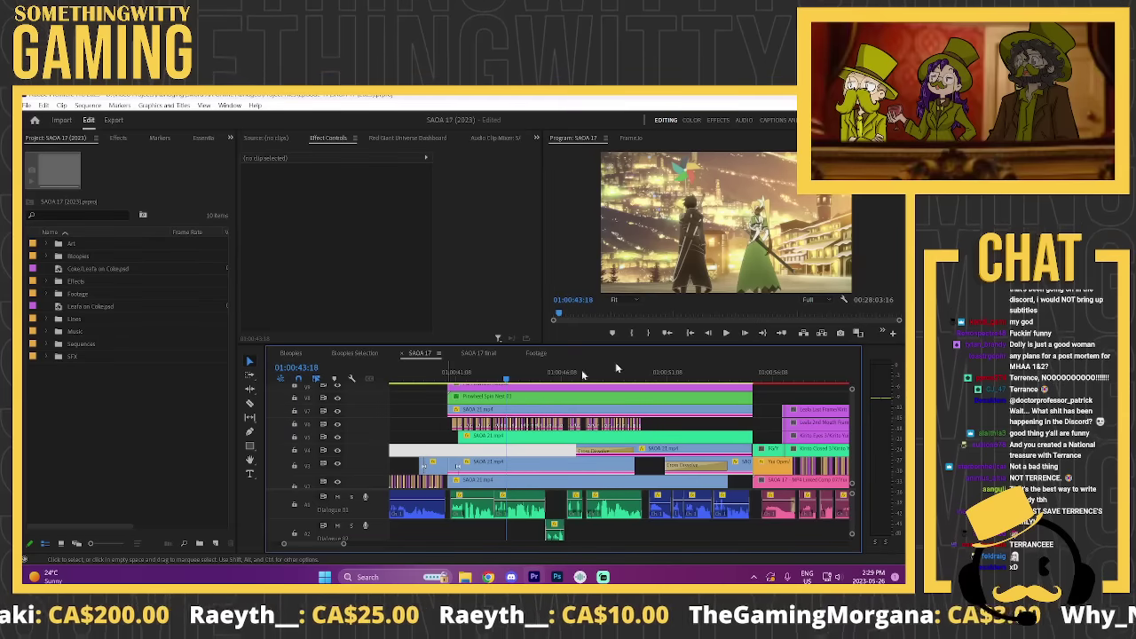
pyautogui.moveTo(522, 384)
pyautogui.mouseDown()
pyautogui.moveTo(548, 390)
pyautogui.moveTo(511, 392)
pyautogui.mouseUp()
pyautogui.scroll(-3, 518, 408)
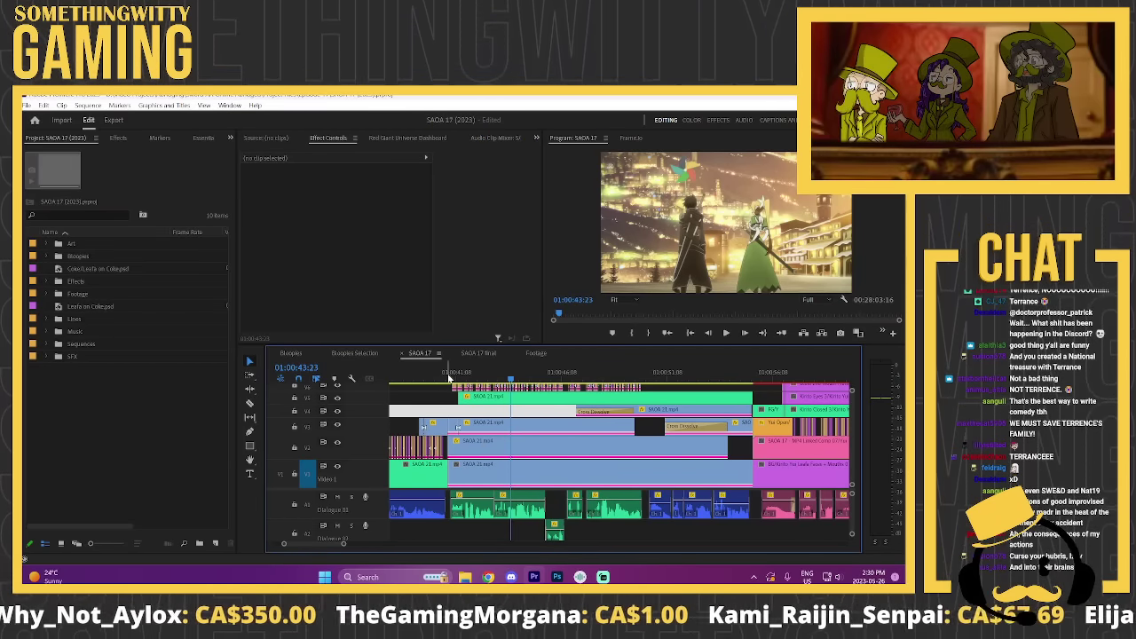
# Step: Scrub through the middle of the city-view shot and park the playhead at 01:00:52:08
pyautogui.moveTo(464, 383); pyautogui.dragTo(534, 403)
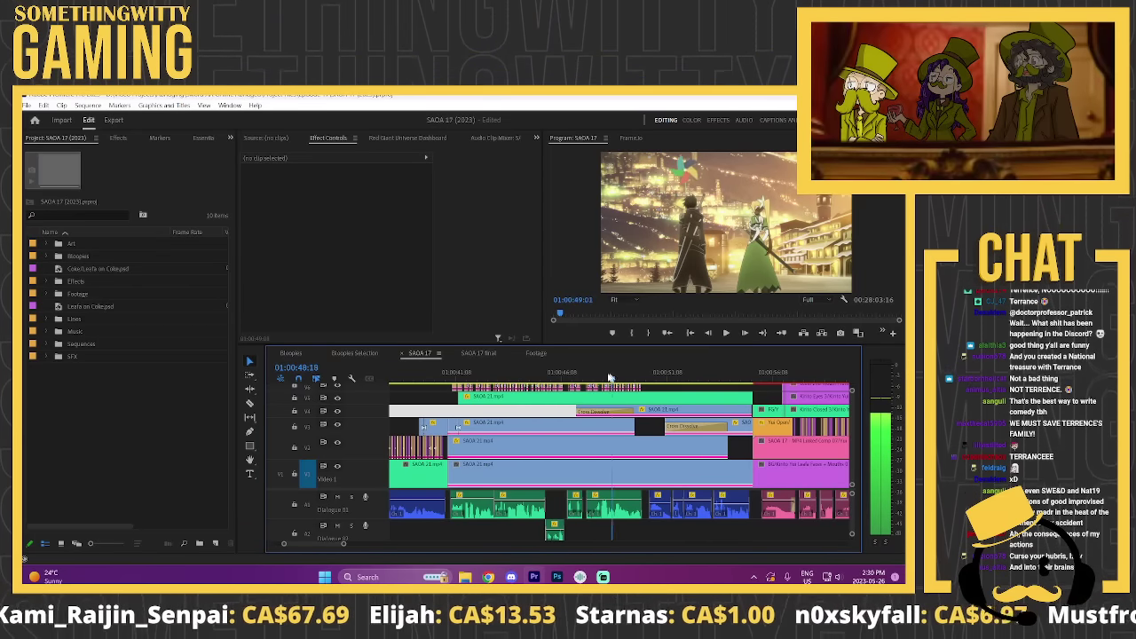
pyautogui.moveTo(468, 379); pyautogui.dragTo(612, 389)
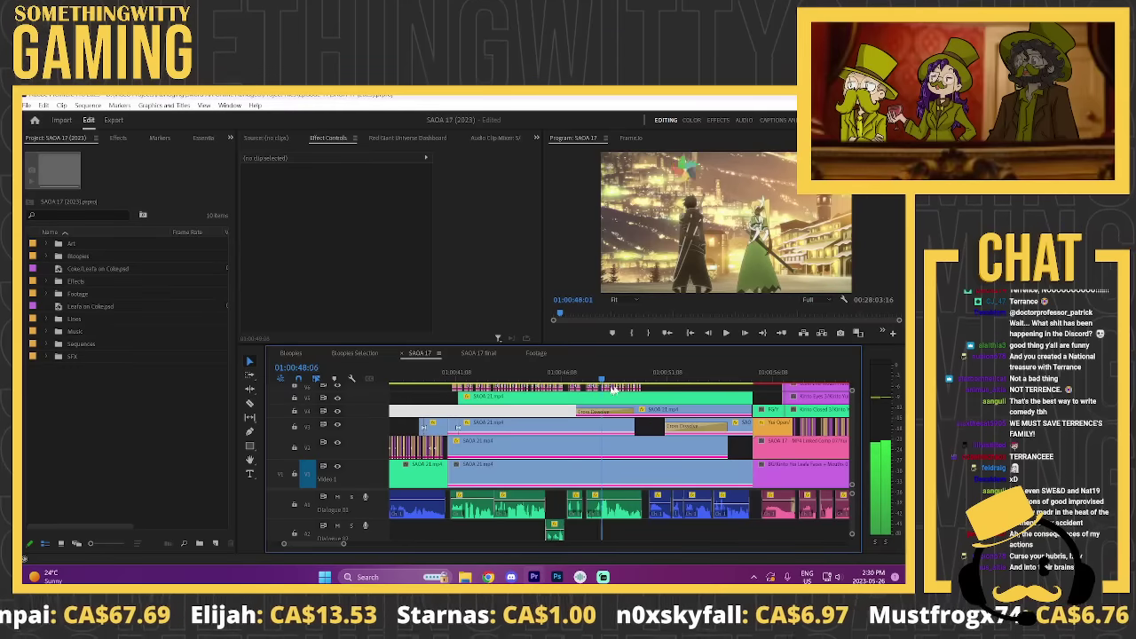
pyautogui.moveTo(752, 402); pyautogui.dragTo(672, 406)
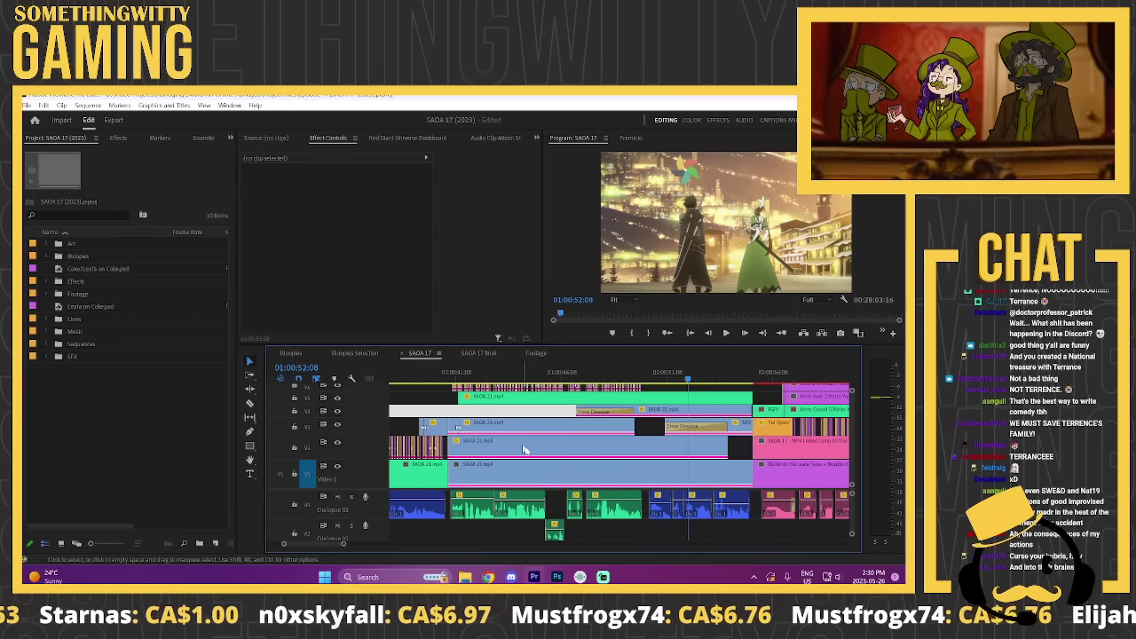
# Step: Review the opening of the city-view shot again around 01:00:43:13 and play on to 01:00:46:13
pyautogui.moveTo(442, 376); pyautogui.dragTo(574, 384)
pyautogui.moveTo(444, 380); pyautogui.dragTo(504, 403)
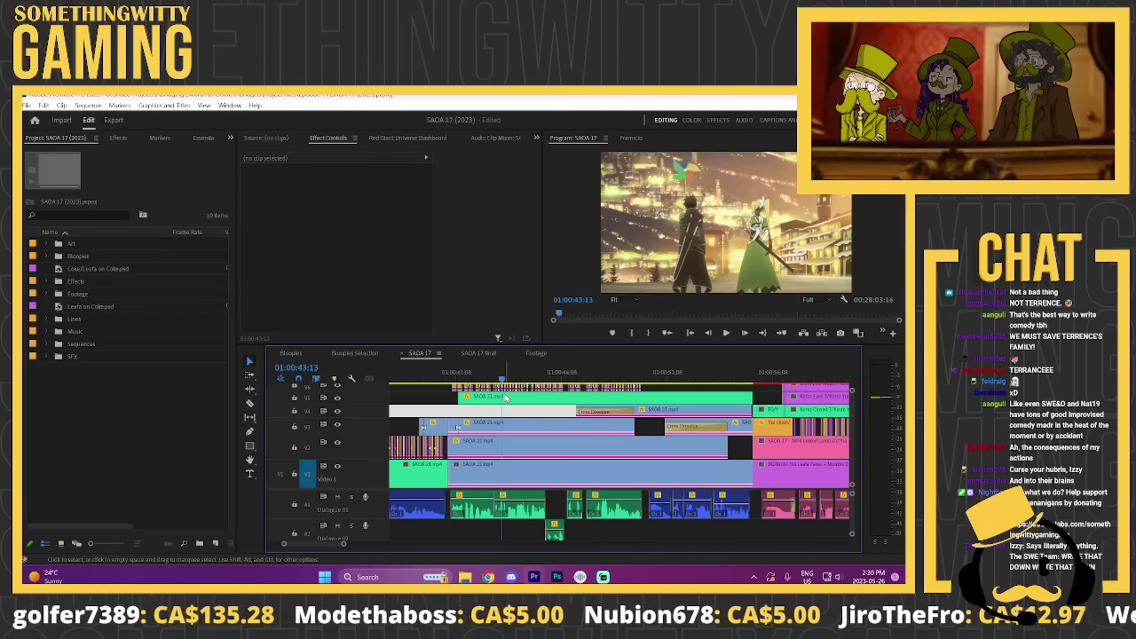
pyautogui.scroll(2, 507, 464)
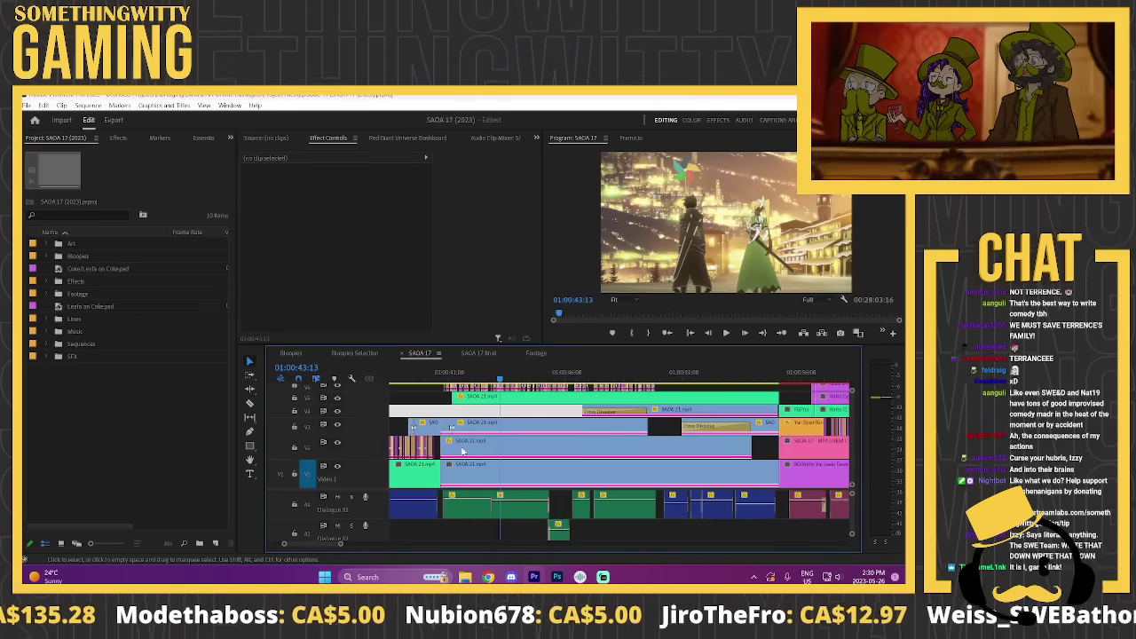
pyautogui.scroll(-1, 442, 448)
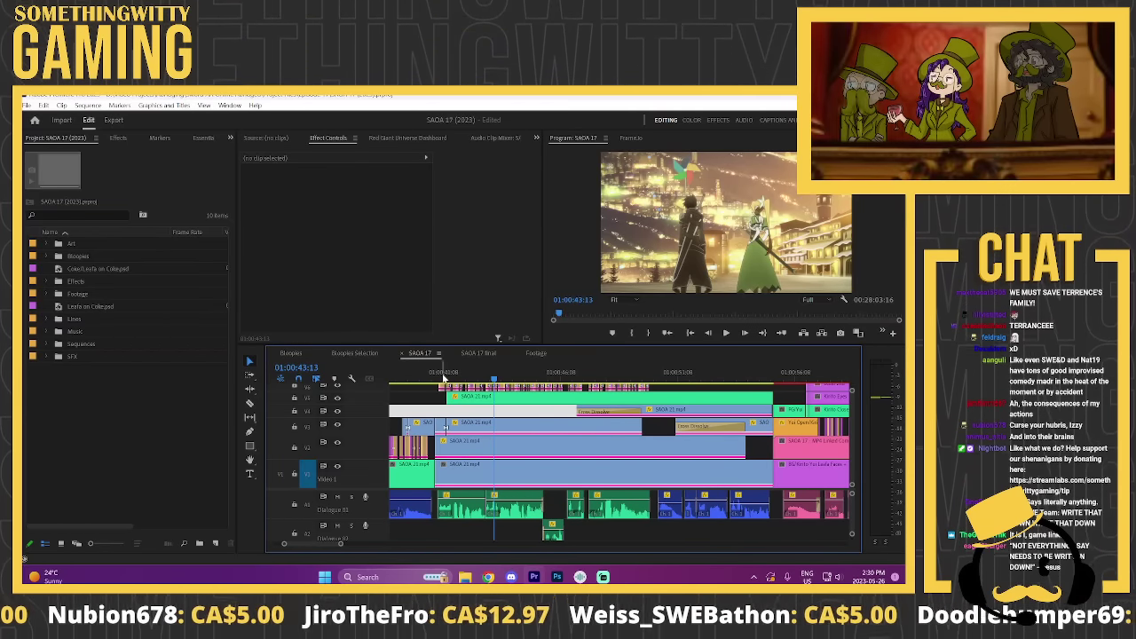
pyautogui.moveTo(441, 380); pyautogui.dragTo(564, 380)
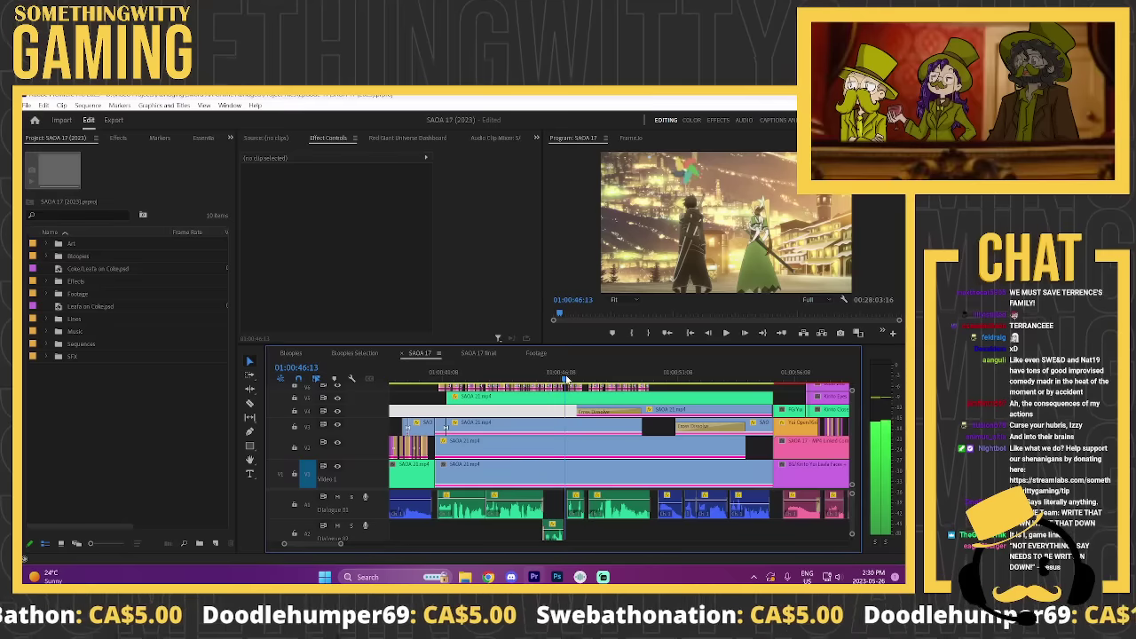
# Step: Inspect the opacity mask around the green-dressed character on the long V3 SAOA 21.mp4 clip, and deselect that clip
pyautogui.click(495, 431)
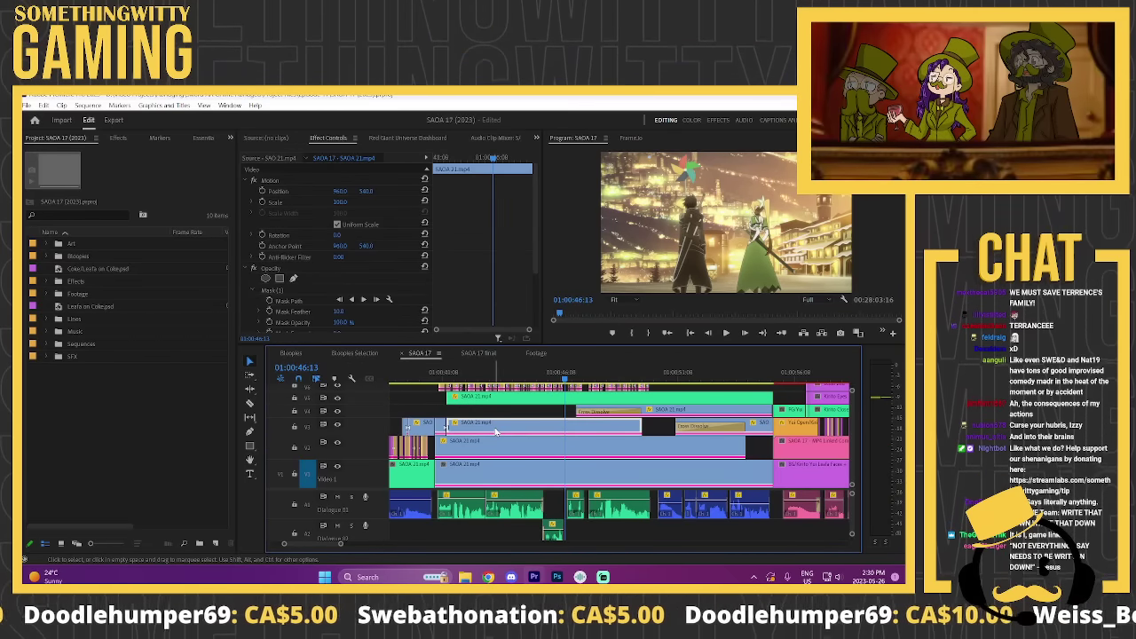
pyautogui.click(271, 291)
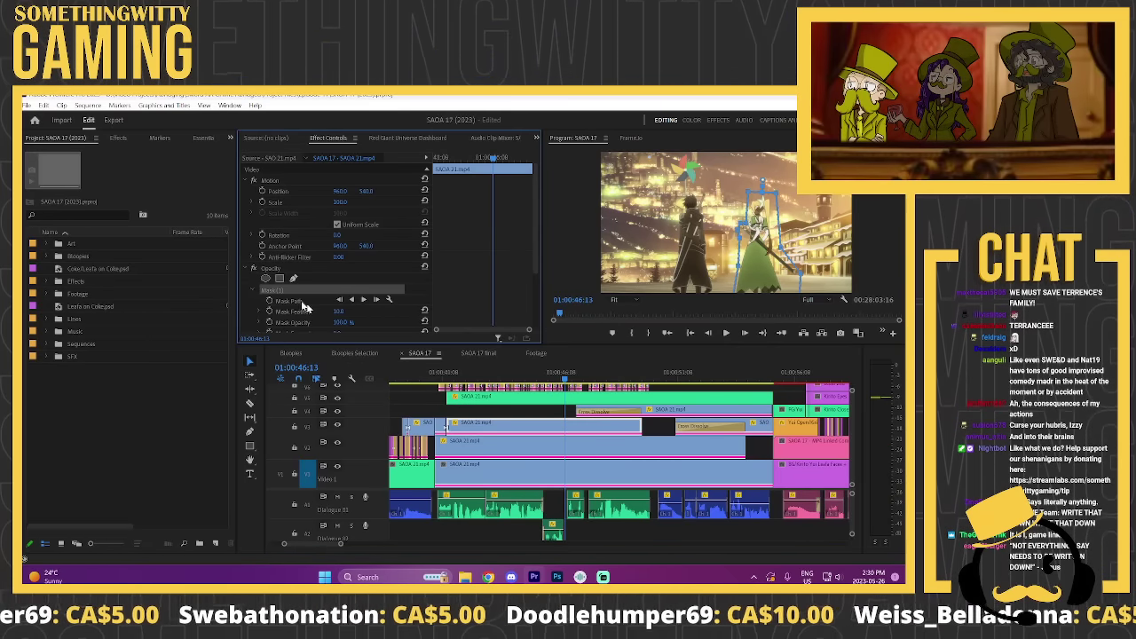
pyautogui.click(493, 411)
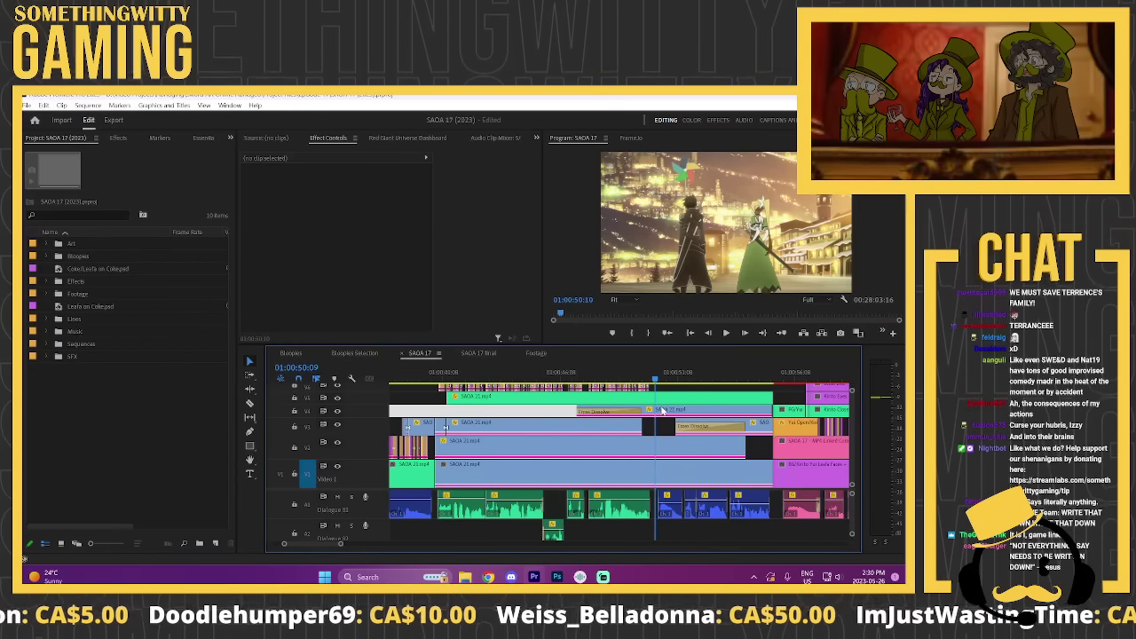
# Step: Inspect the opacity mask on the V4 SAOA 21.mp4 clip at 01:00:50:10, and deselect the clip
pyautogui.click(664, 410)
pyautogui.click(272, 291)
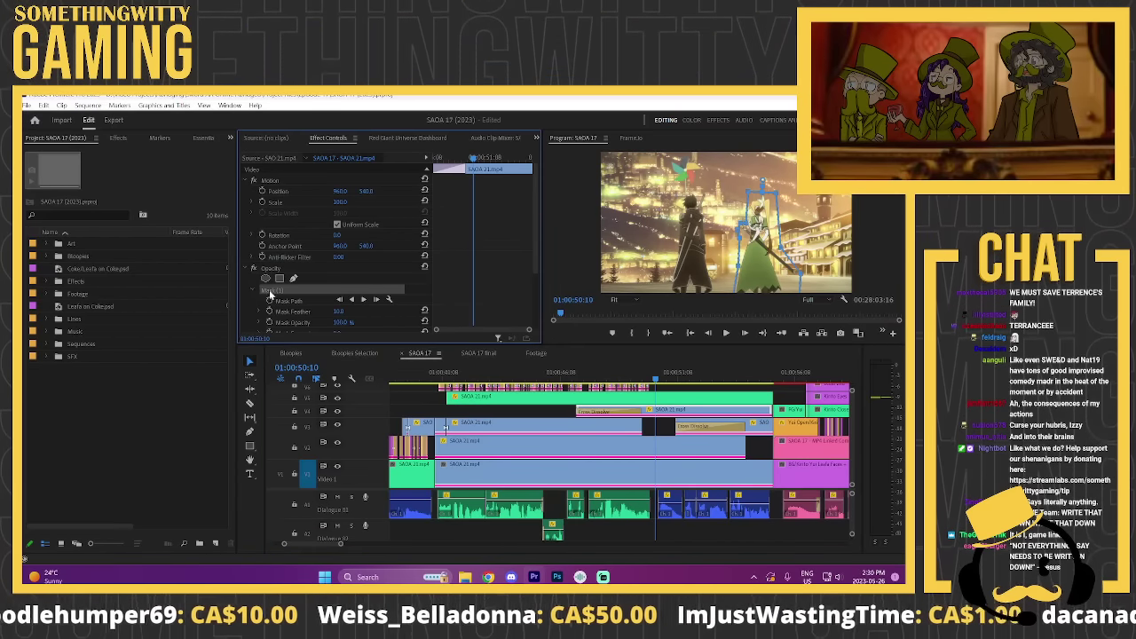
pyautogui.click(713, 364)
# Step: Move to 01:00:54:08, inspect the opacity mask around the black-coated character on the last V3 clip, and deselect it
pyautogui.scroll(-1, 714, 364)
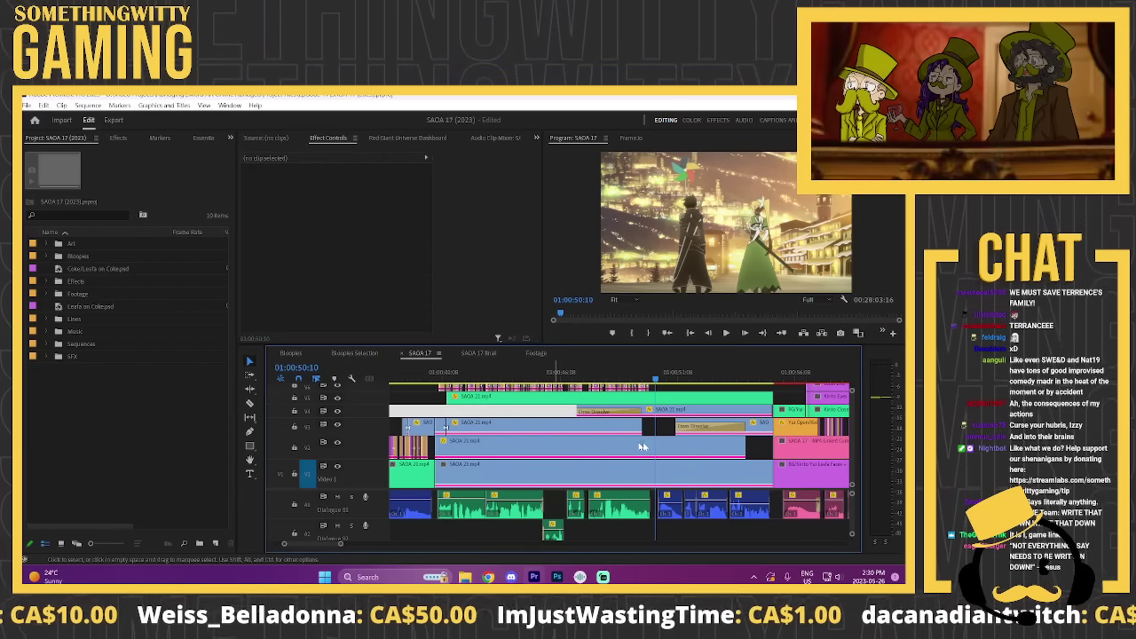
pyautogui.scroll(-2, 713, 364)
pyautogui.click(701, 377)
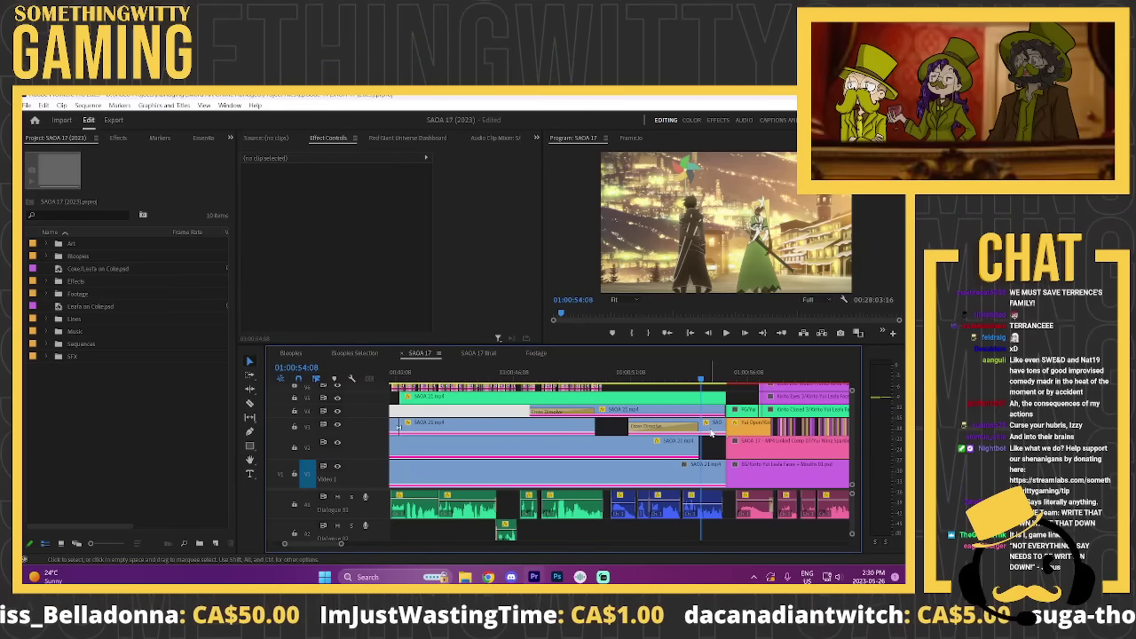
pyautogui.click(703, 424)
pyautogui.click(280, 291)
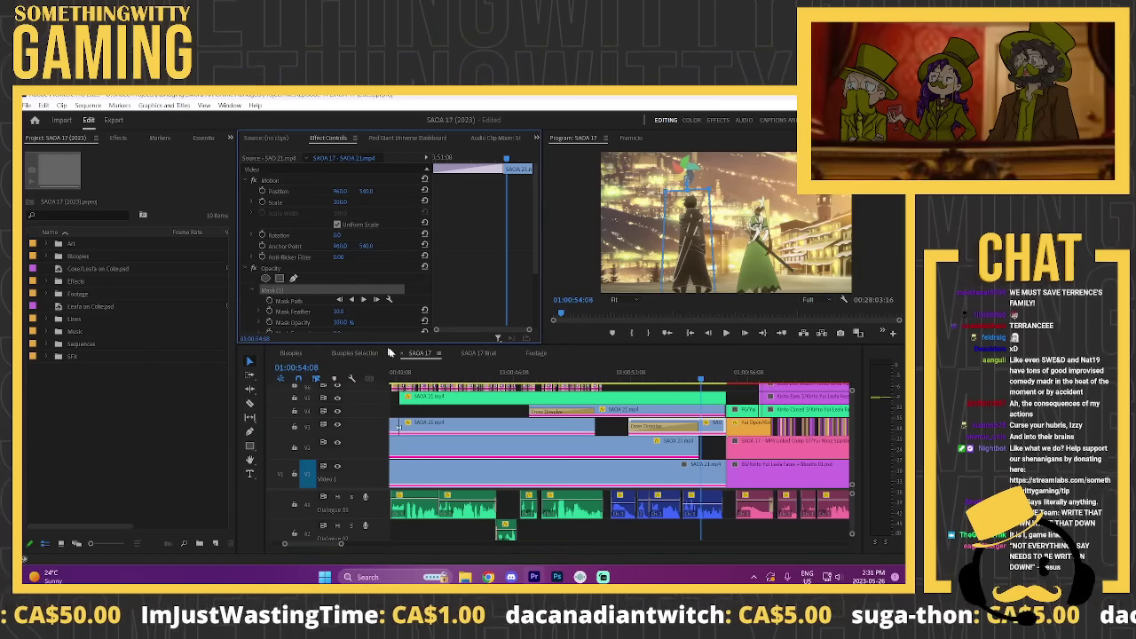
pyautogui.click(477, 415)
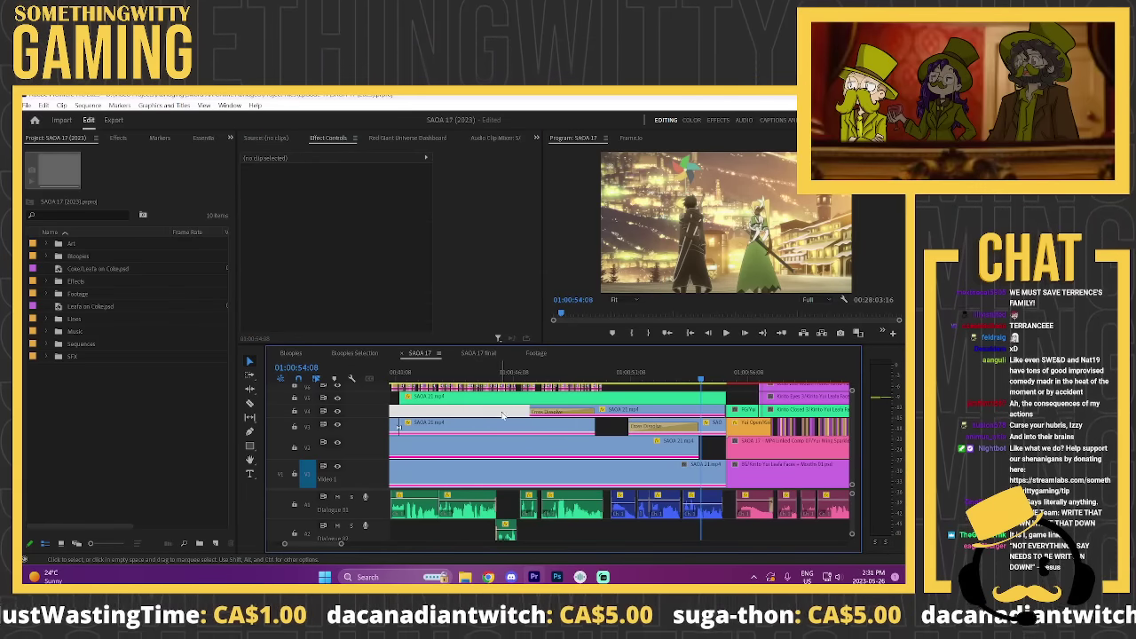
# Step: Move to 01:00:41:22 and enlarge the program preview to 150%, framed on the green-dressed character
pyautogui.scroll(3, 460, 391)
pyautogui.scroll(2, 459, 390)
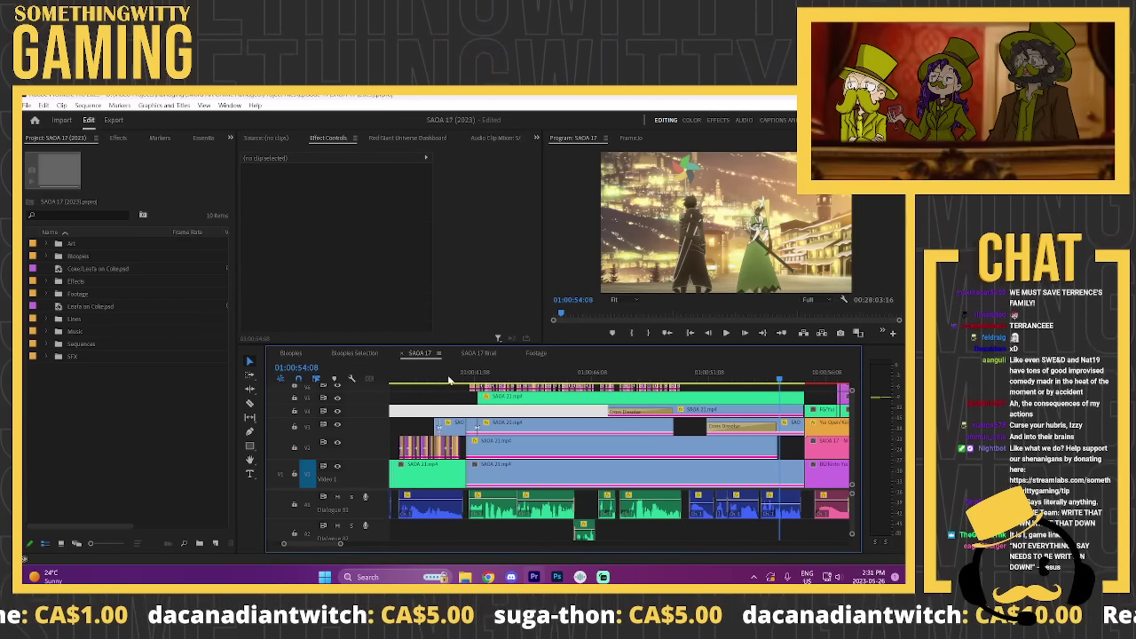
pyautogui.moveTo(461, 382); pyautogui.dragTo(486, 382)
pyautogui.click(624, 303)
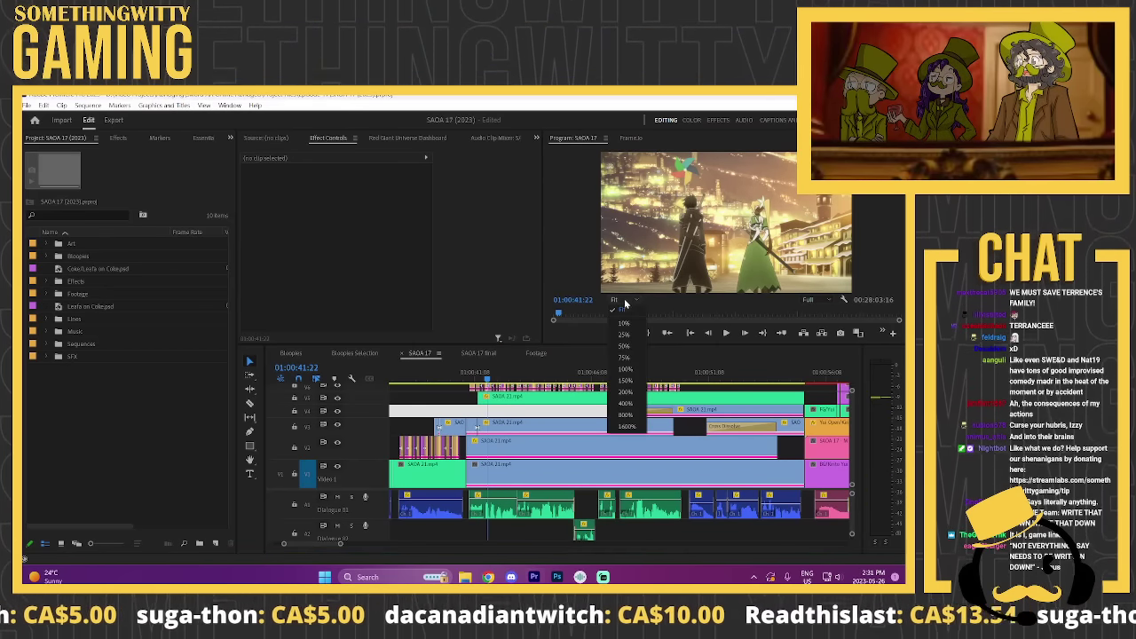
pyautogui.click(627, 381)
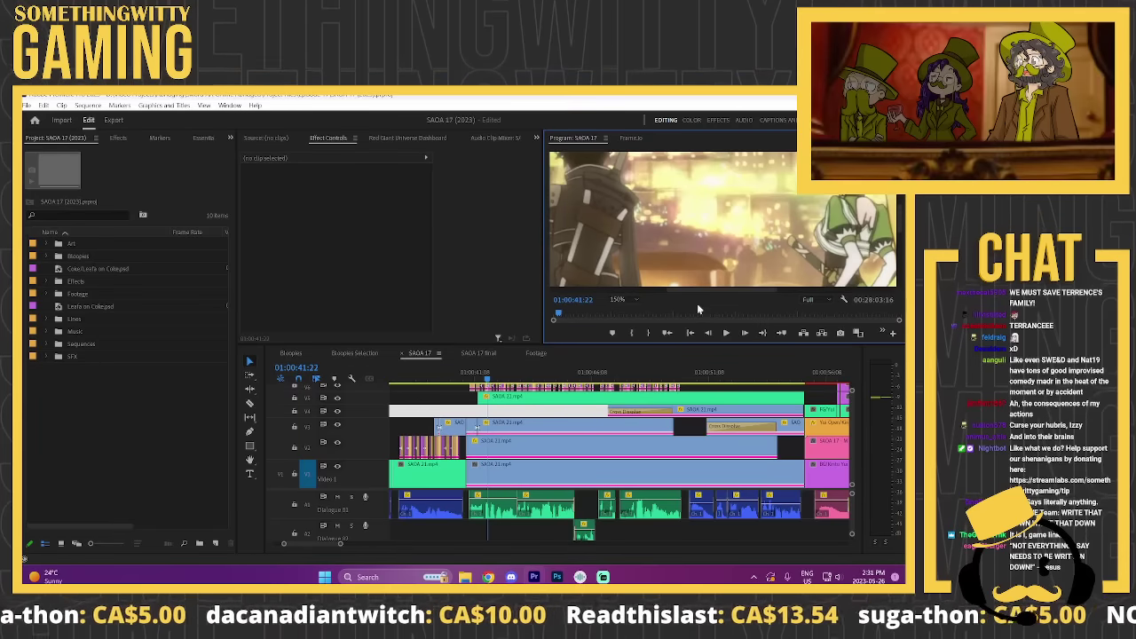
pyautogui.moveTo(697, 291); pyautogui.dragTo(726, 295)
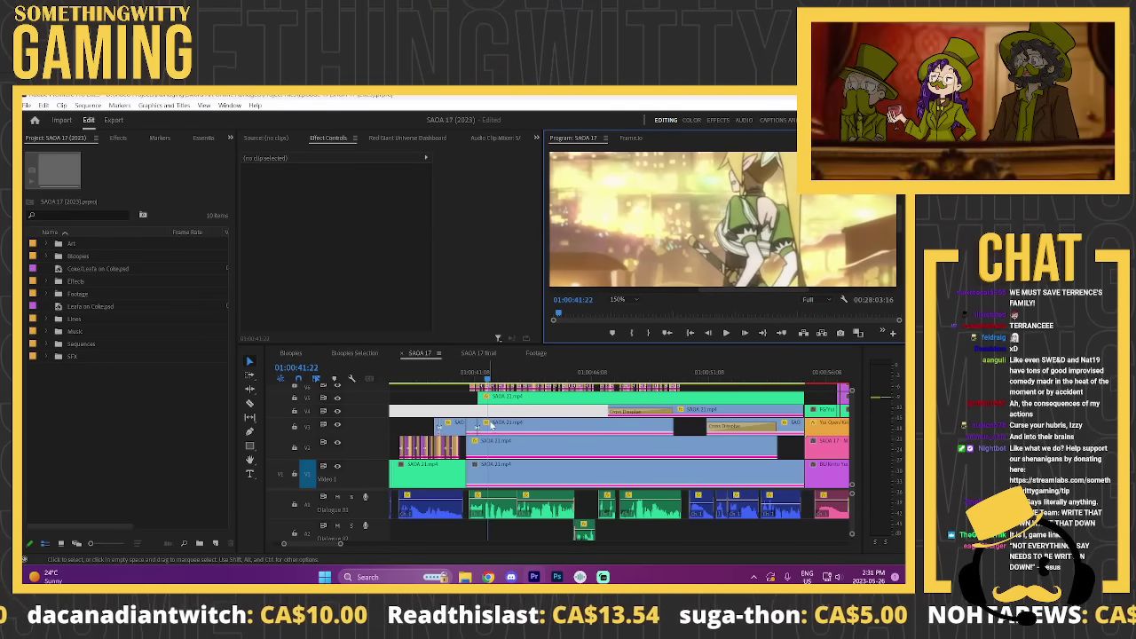
# Step: Show the long V3 clip's opacity mask in the enlarged preview, and scrub back to 01:00:41:05
pyautogui.click(491, 426)
pyautogui.click(278, 291)
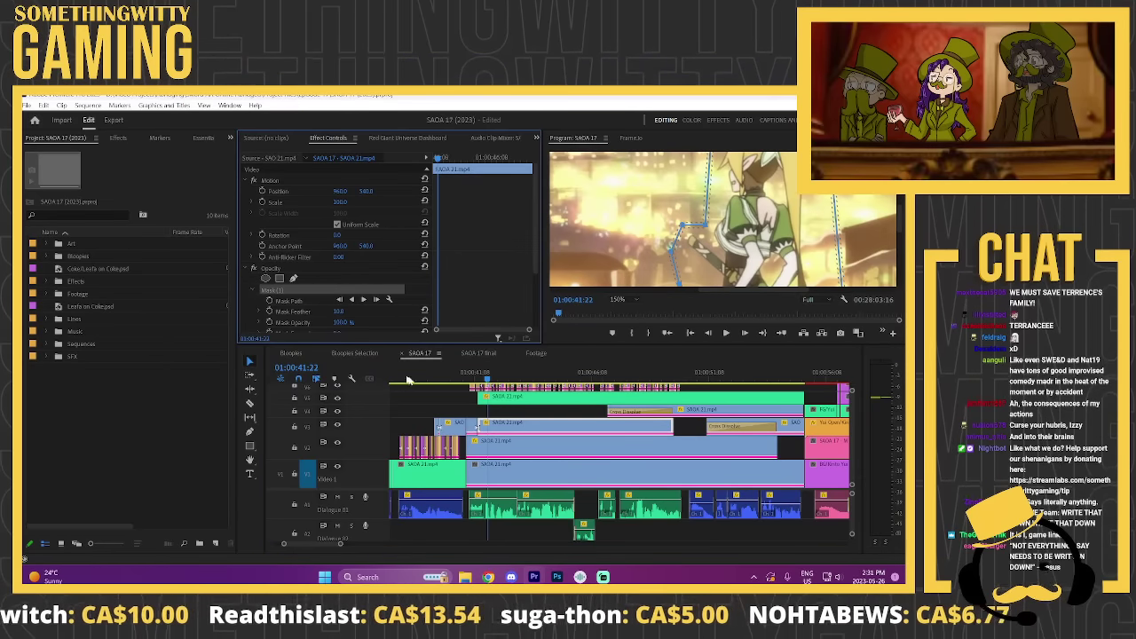
pyautogui.click(497, 380)
pyautogui.moveTo(496, 380); pyautogui.dragTo(470, 356)
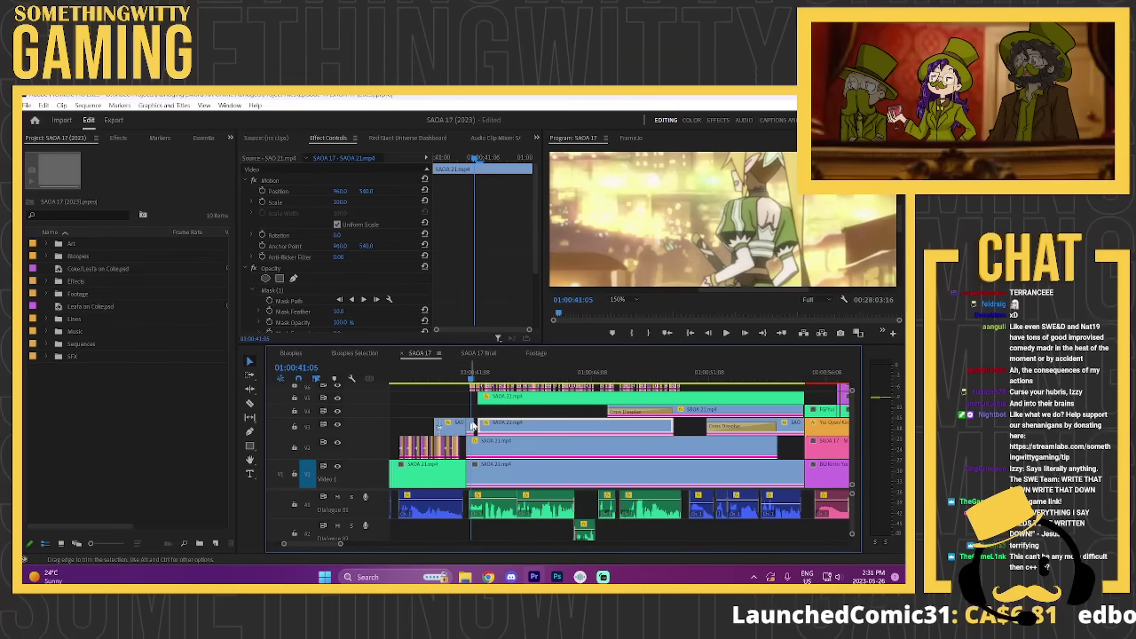
# Step: Inspect the opacity mask on the short V3 clip at 01:00:41:05, with the timeline magnified around it
pyautogui.press('=')
pyautogui.press('=')
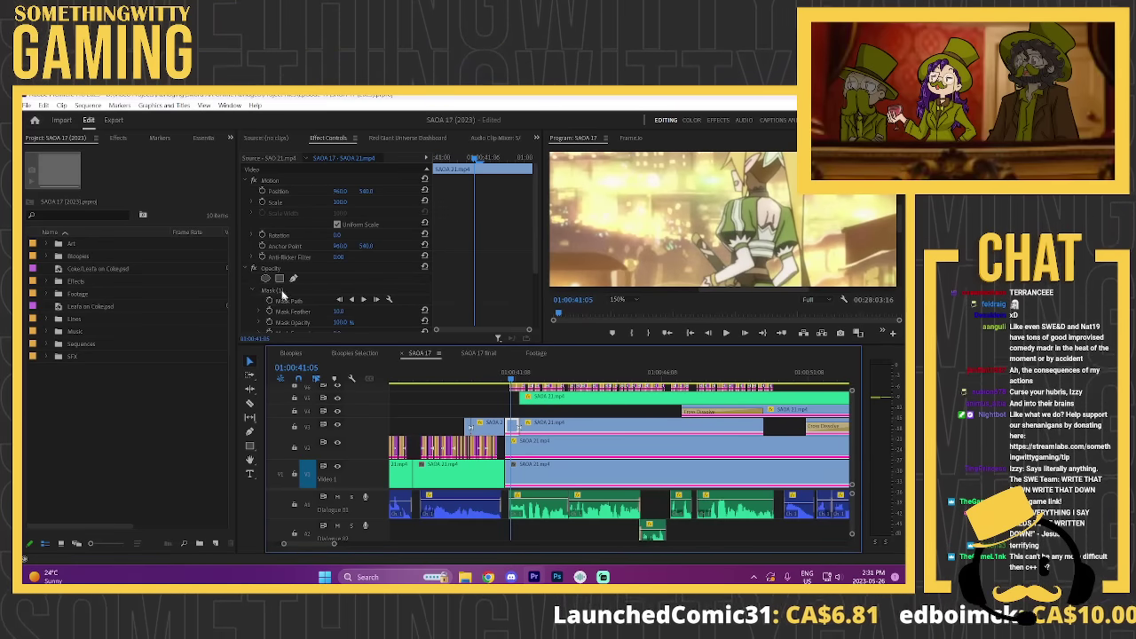
pyautogui.click(271, 290)
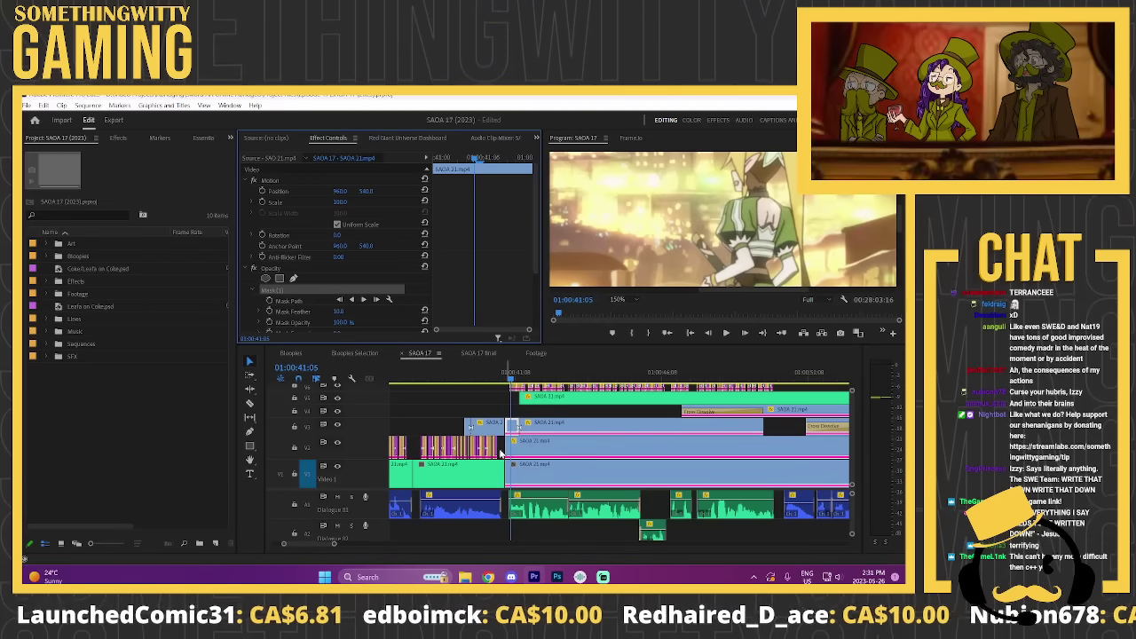
pyautogui.click(480, 431)
pyautogui.scroll(2, 445, 430)
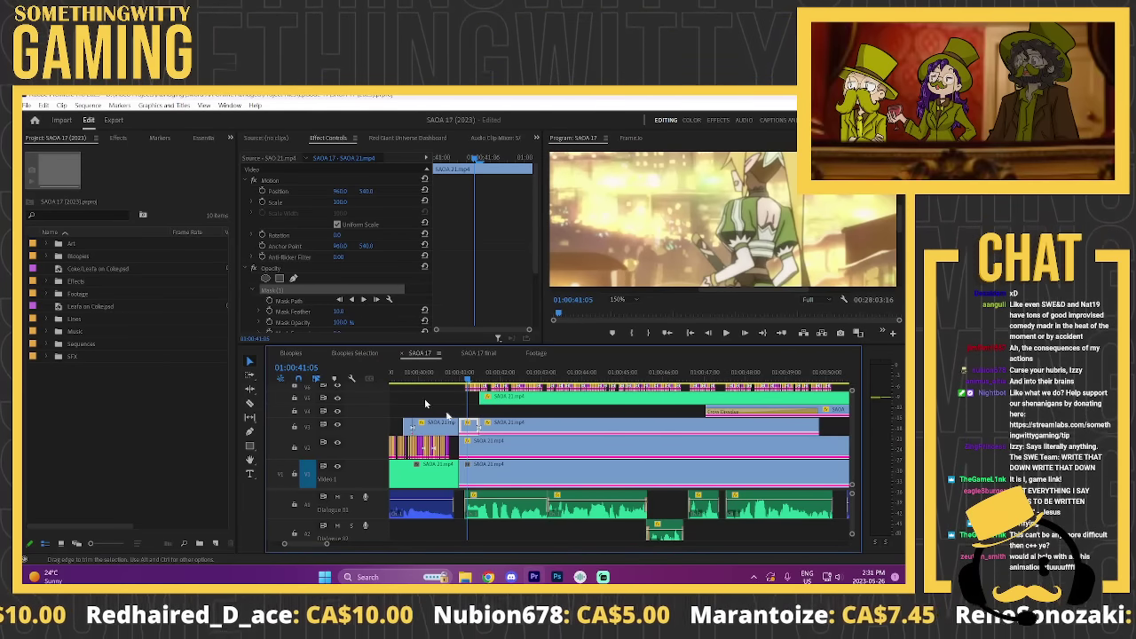
pyautogui.click(417, 292)
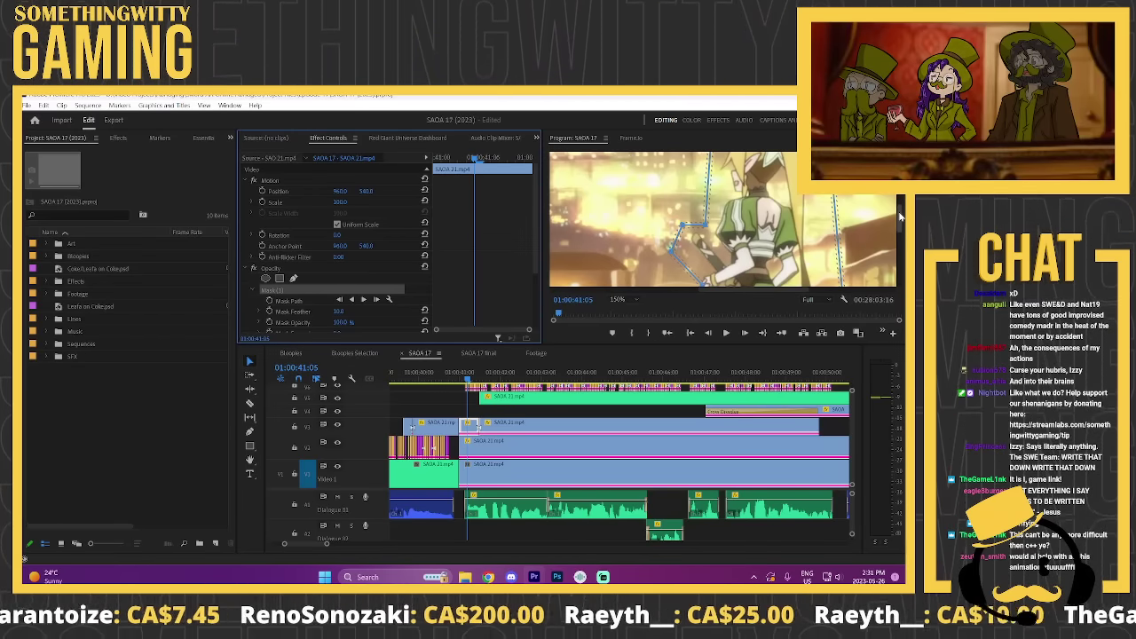
# Step: Examine the lower part of the short clip's mask around the character's arm from 01:00:41:00 to 01:00:41:03
pyautogui.moveTo(902, 222); pyautogui.dragTo(903, 229)
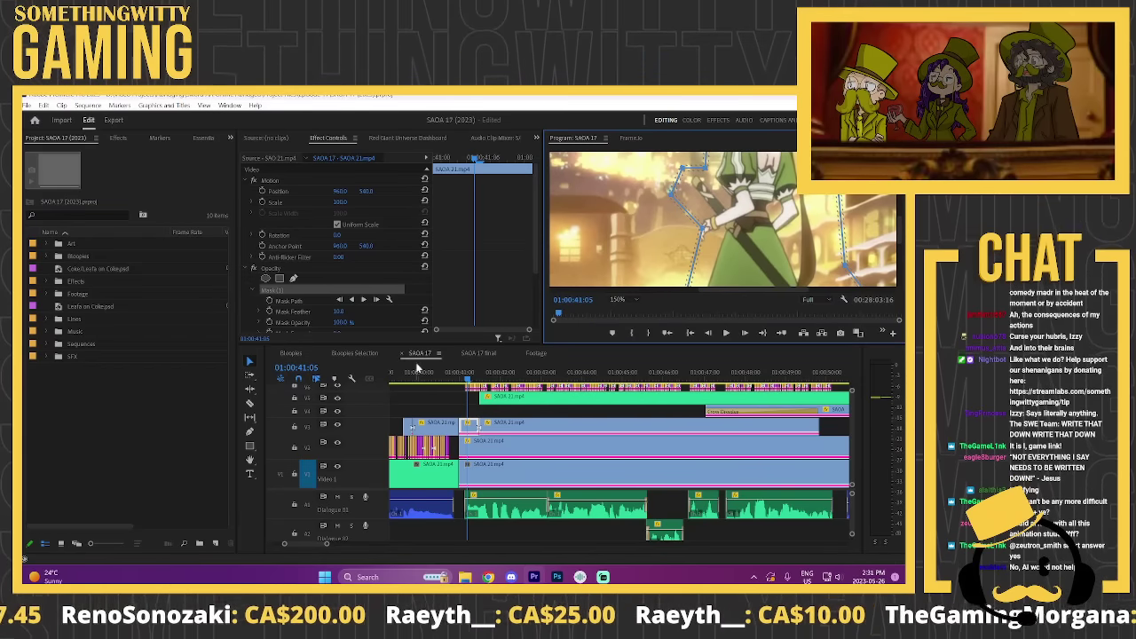
pyautogui.click(452, 379)
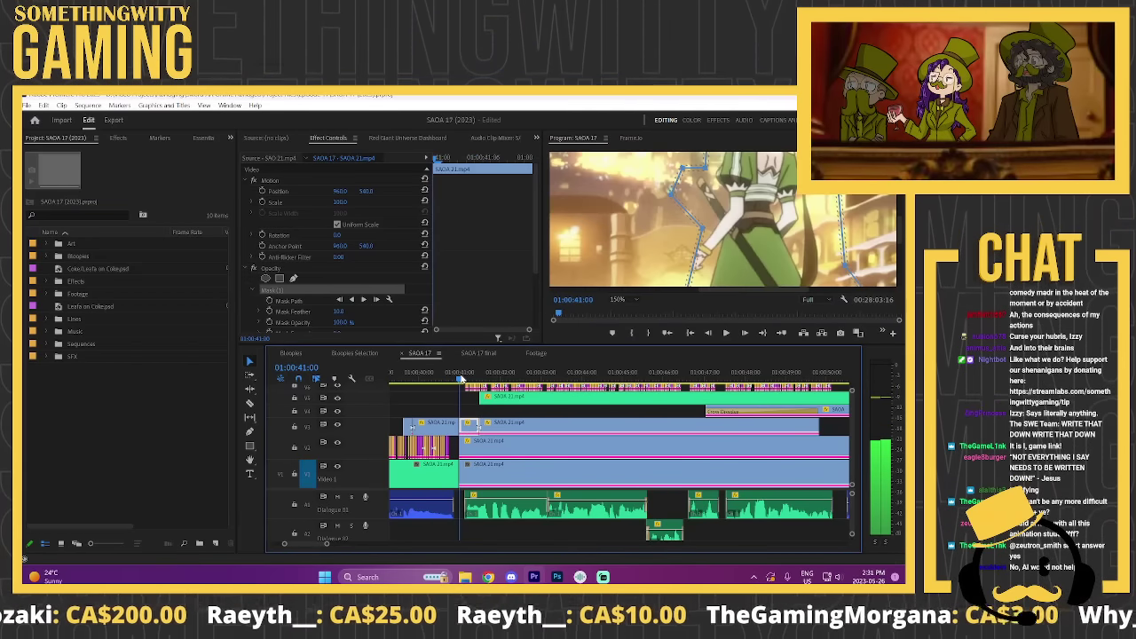
pyautogui.moveTo(453, 379)
pyautogui.mouseDown()
pyautogui.moveTo(484, 378)
pyautogui.moveTo(463, 374)
pyautogui.mouseUp()
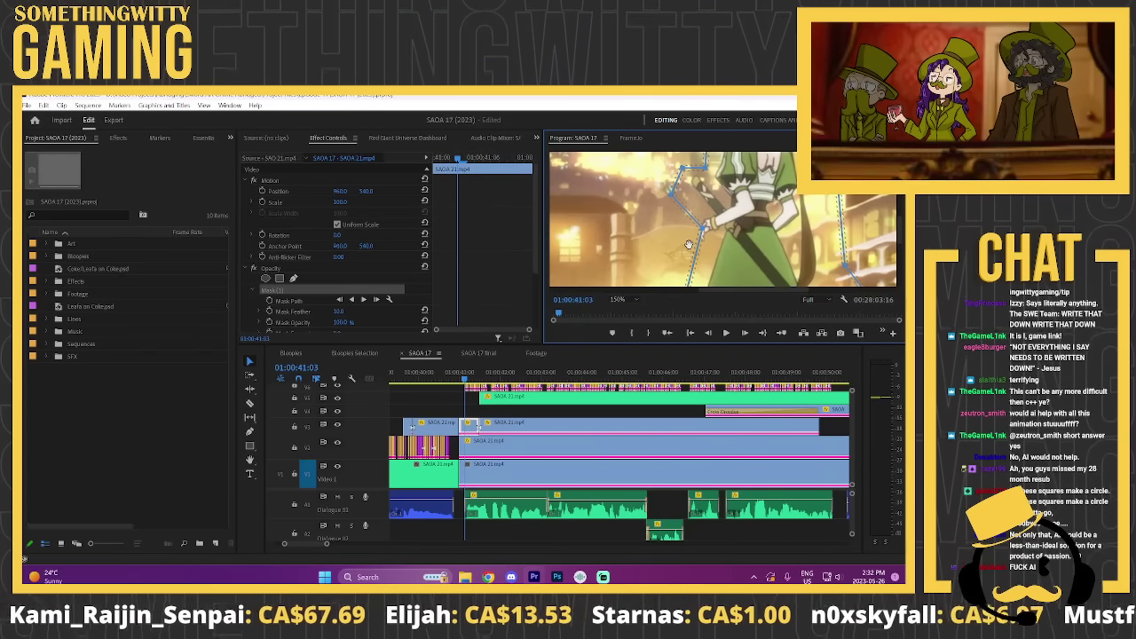
# Step: Shift the short V3 clip's mask point beside the character's hand slightly outward at 01:00:41:03, and deselect the clip
pyautogui.moveTo(701, 227); pyautogui.dragTo(698, 232)
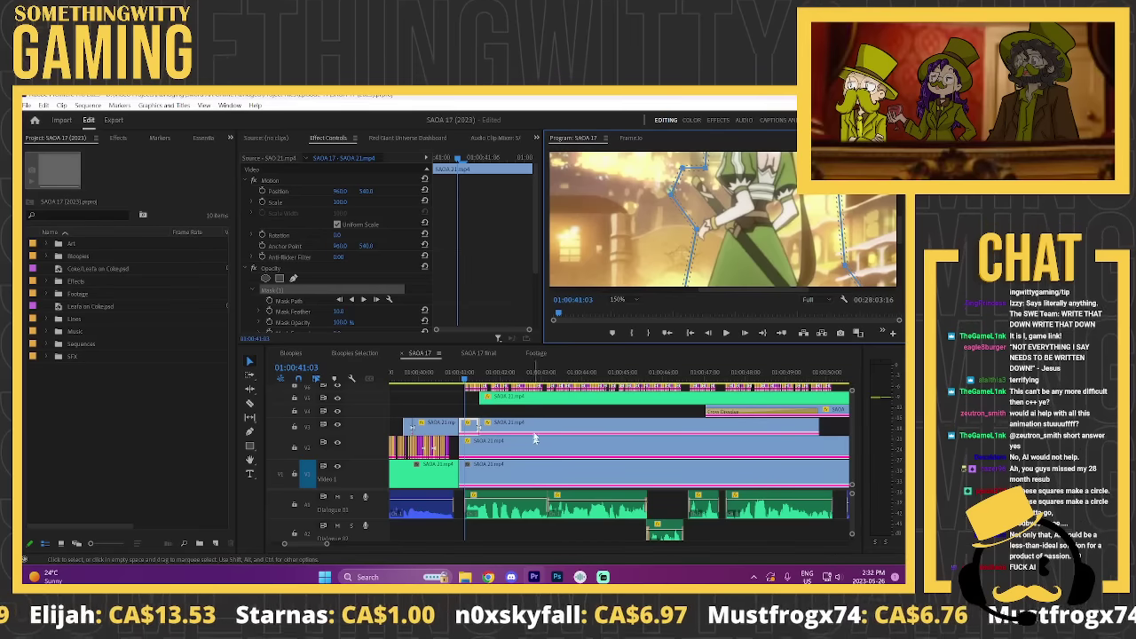
pyautogui.click(454, 399)
pyautogui.click(461, 380)
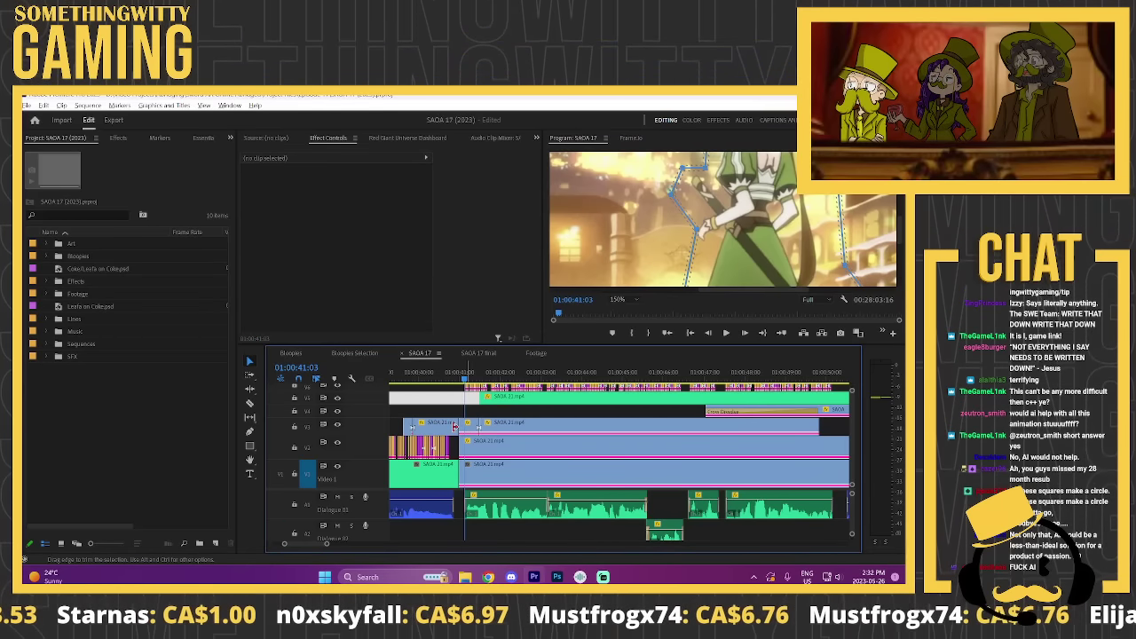
pyautogui.press('=')
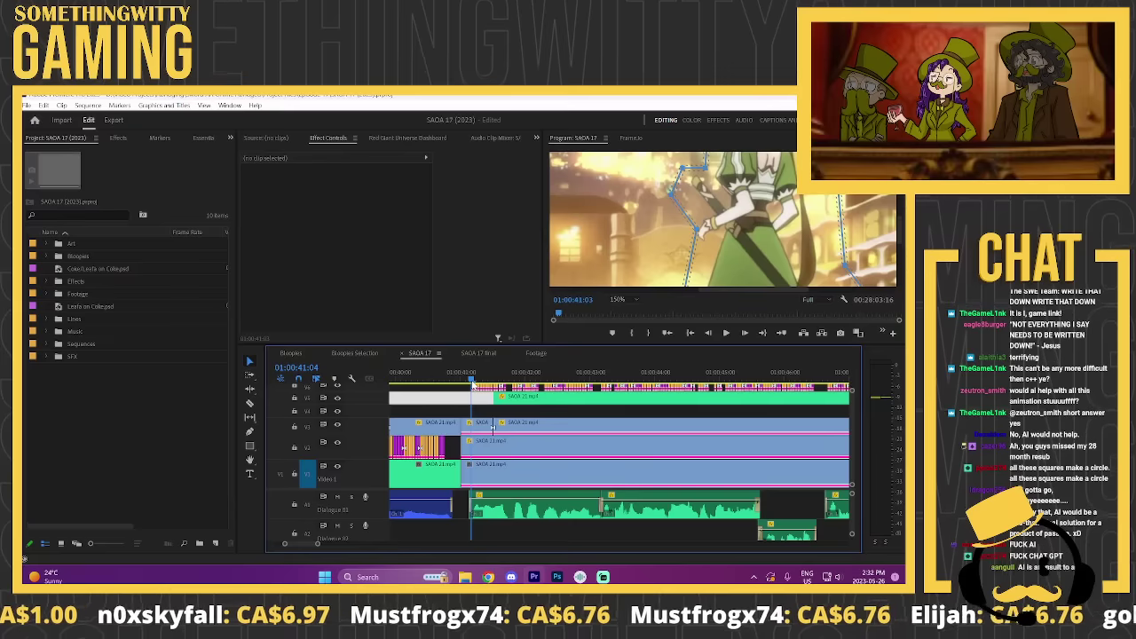
# Step: Scrub the enlarged shot between 01:00:41:04 and 01:00:41:21, and frame the preview on the green-dressed character's upper body
pyautogui.moveTo(472, 384); pyautogui.dragTo(521, 404)
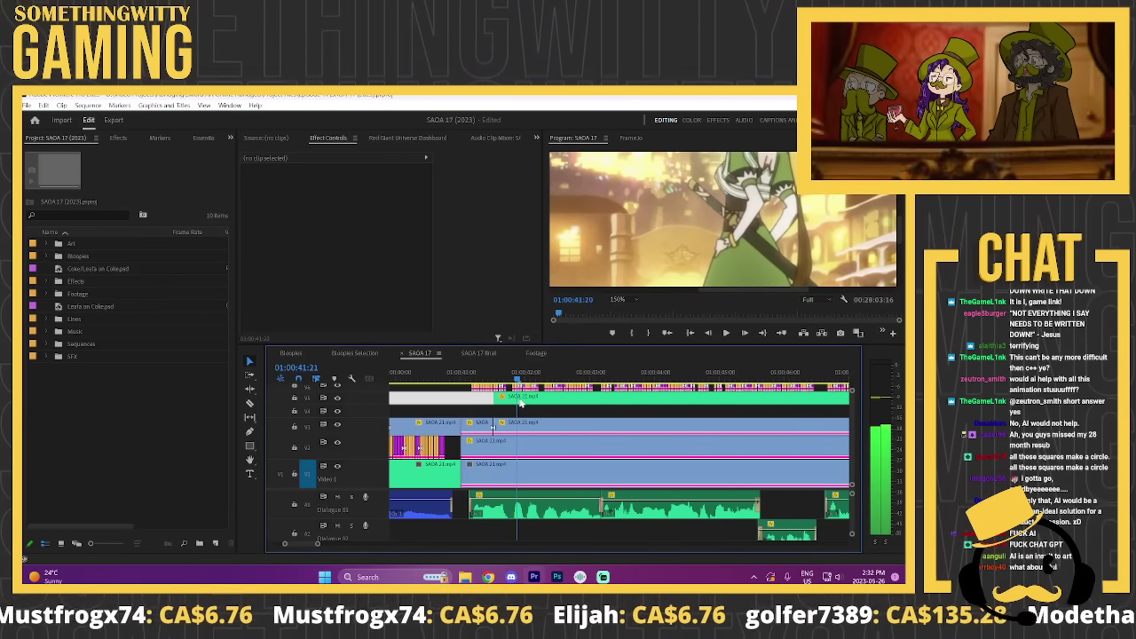
pyautogui.moveTo(597, 407); pyautogui.dragTo(502, 418)
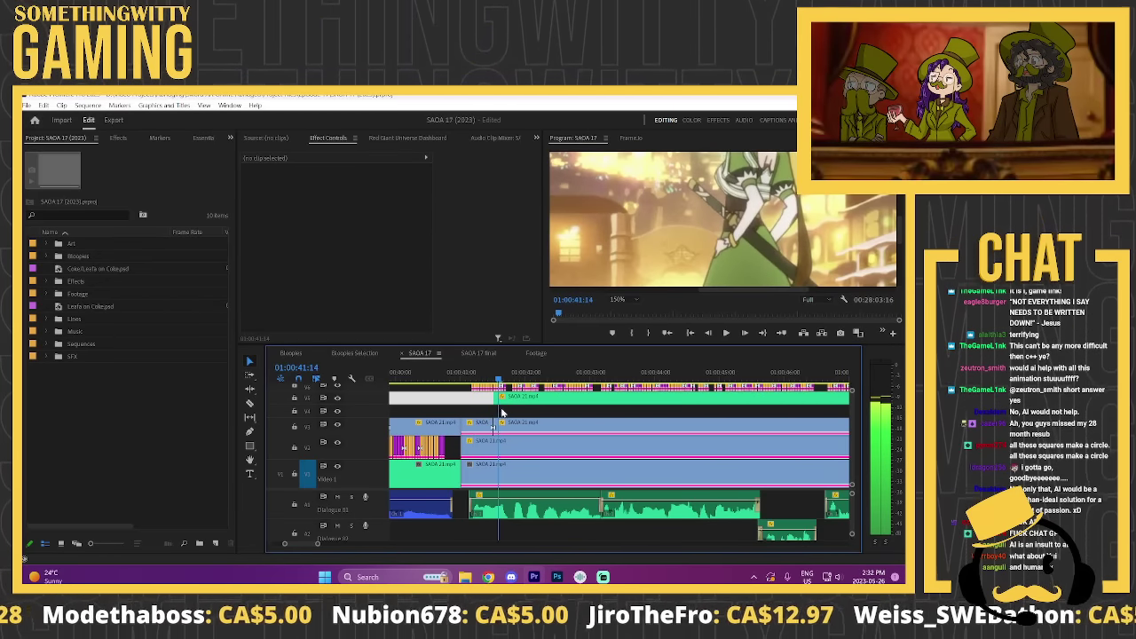
pyautogui.click(899, 238)
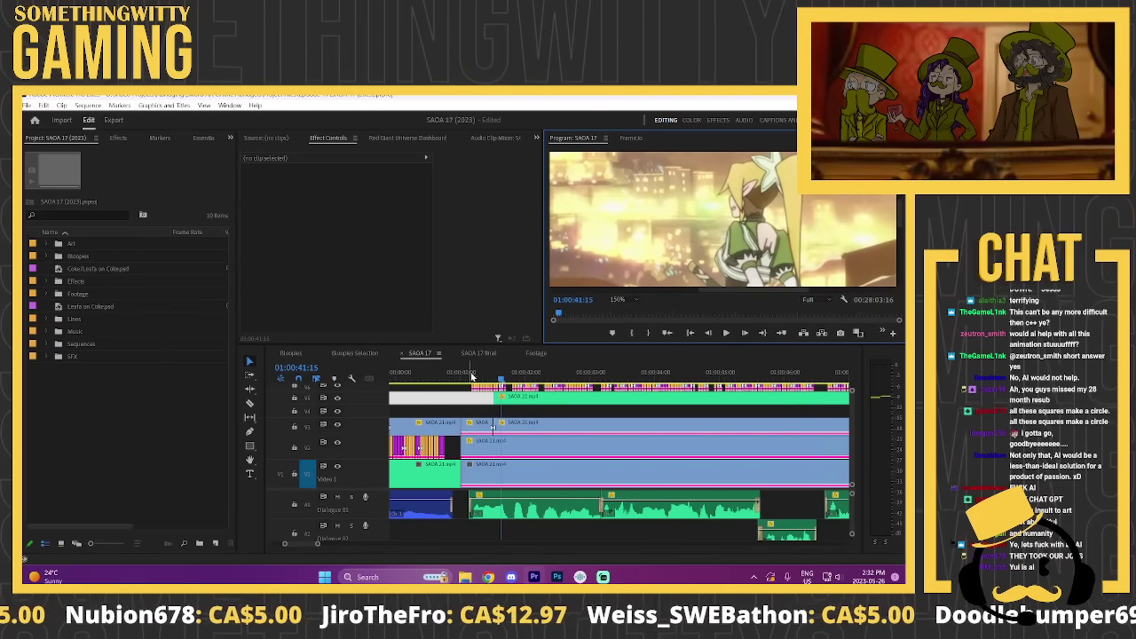
# Step: Check the Frame Hold Options of the long V3 clip and close them without changes
pyautogui.click(542, 431)
pyautogui.rightClick(542, 431)
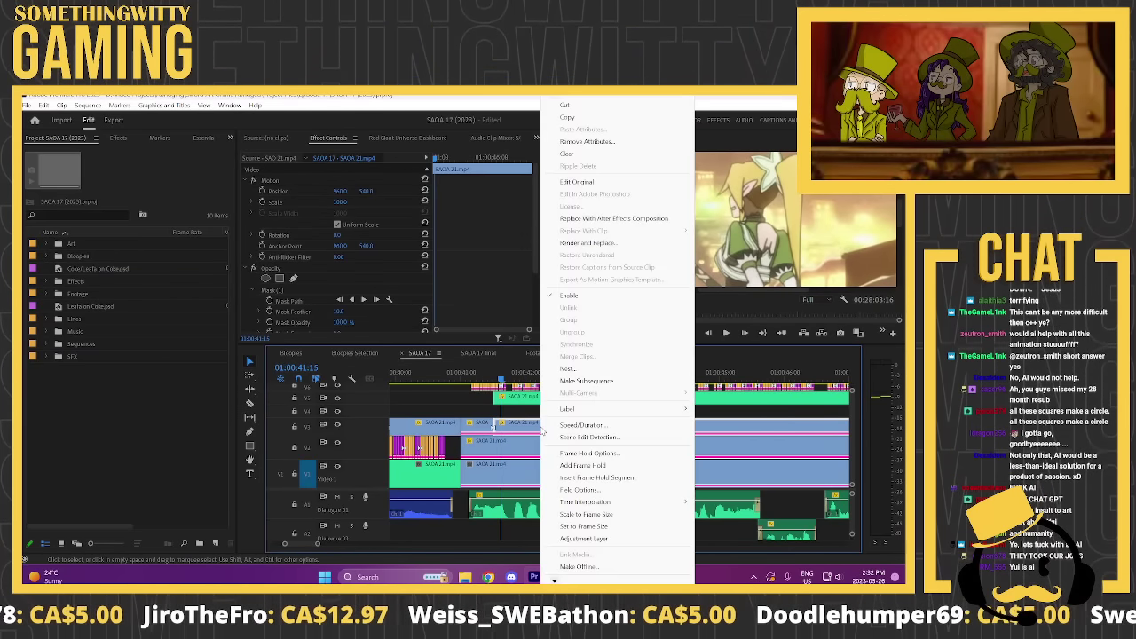
pyautogui.click(594, 452)
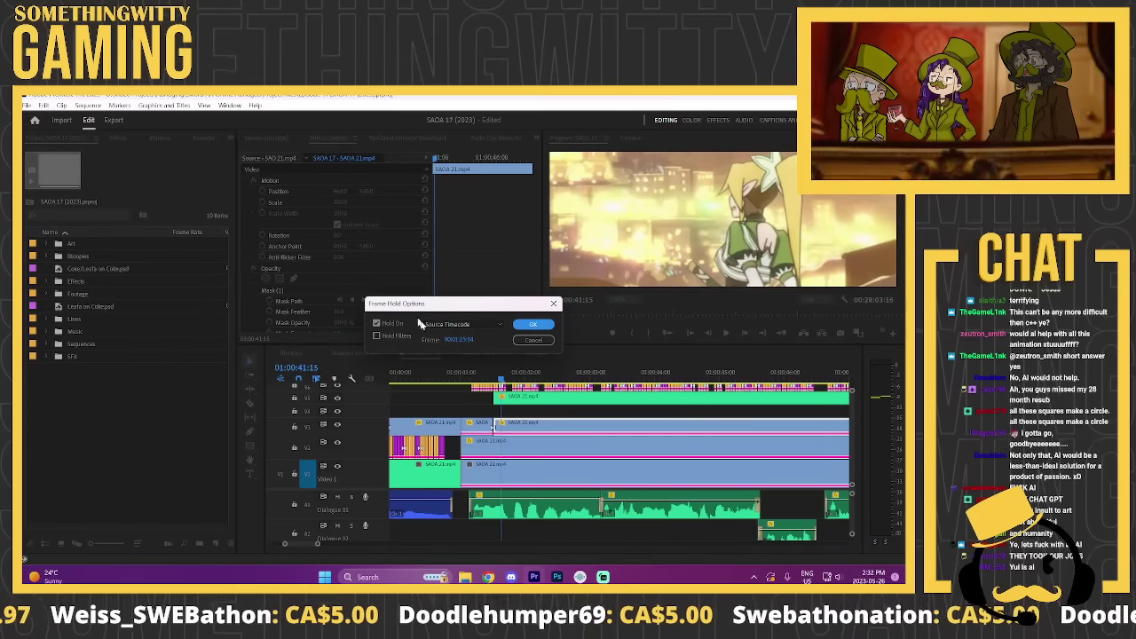
pyautogui.click(532, 340)
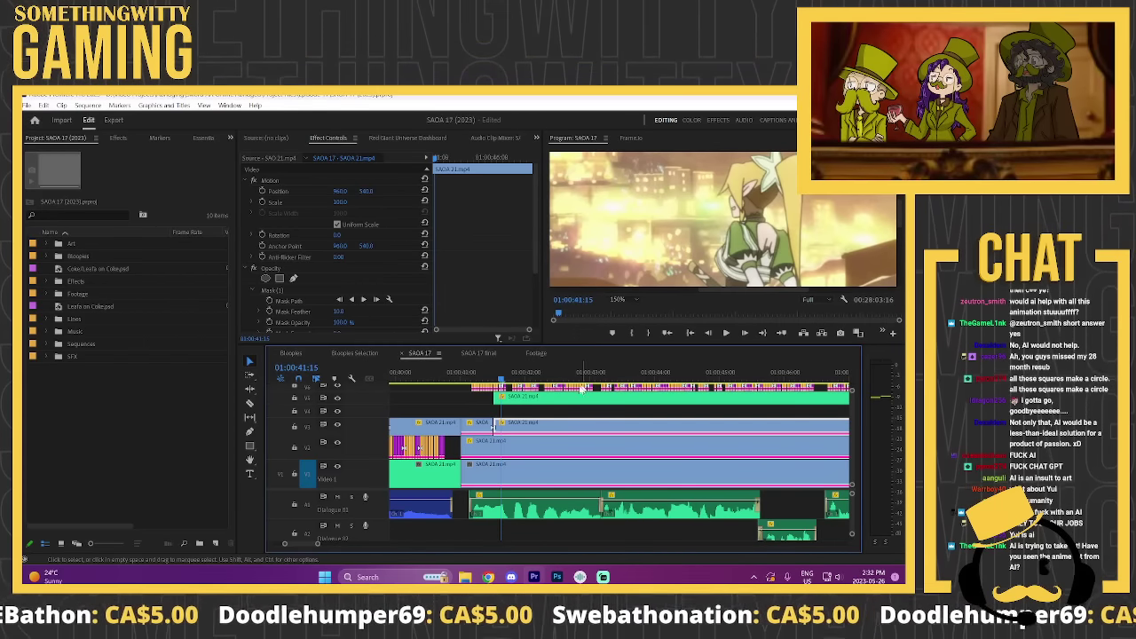
# Step: Play the enlarged shot up to 01:00:44:09, and fit the whole frame in the program preview
pyautogui.press('space')
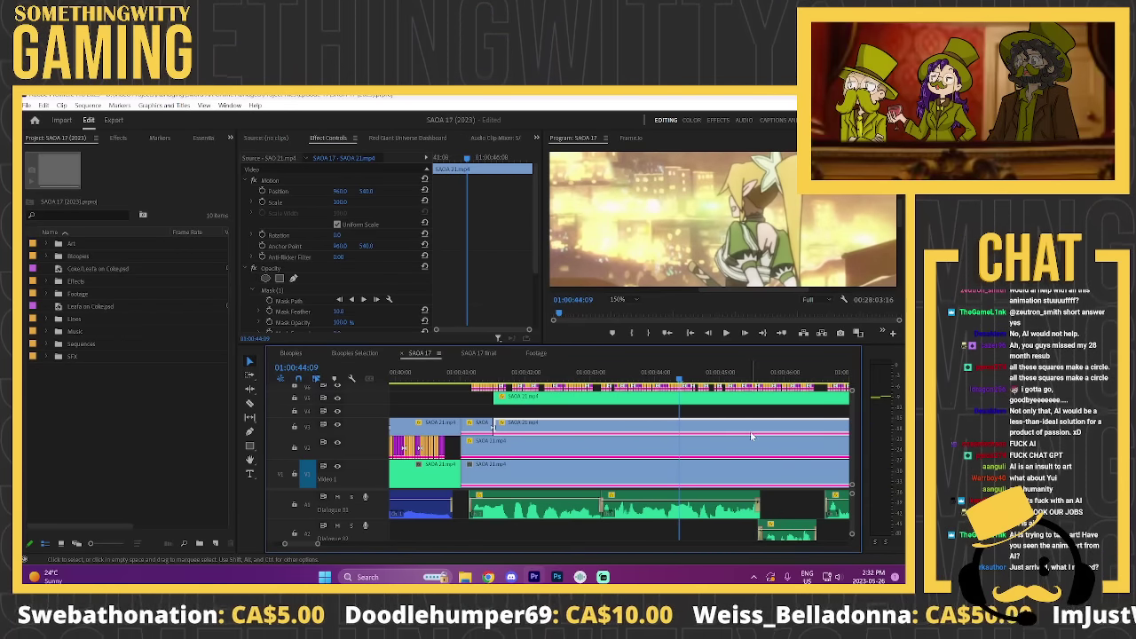
pyautogui.click(626, 302)
pyautogui.click(626, 315)
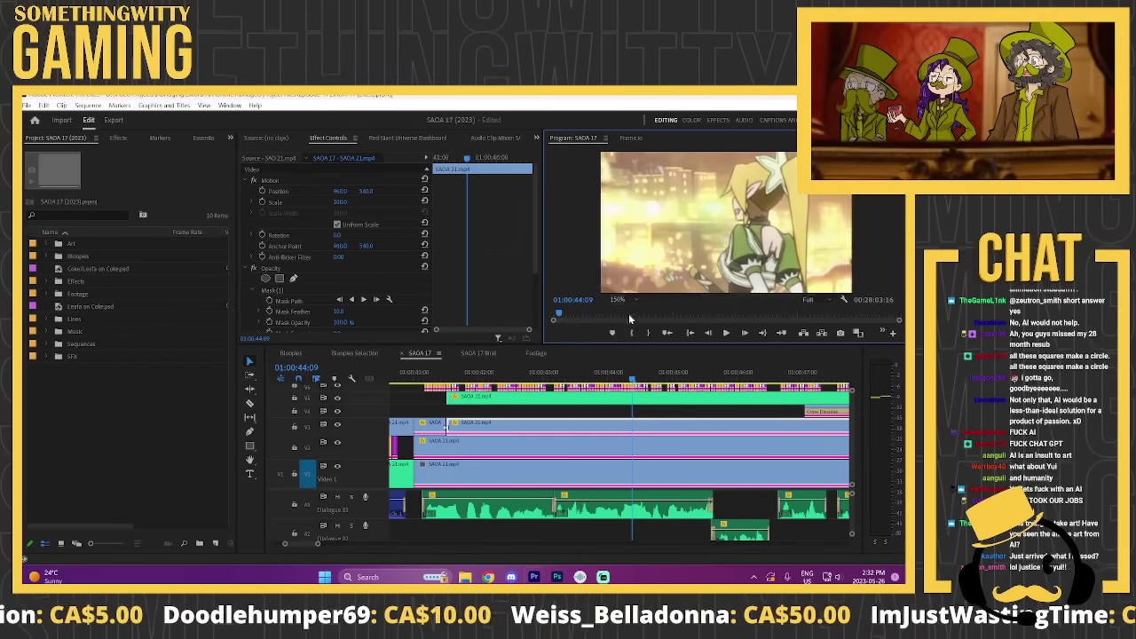
pyautogui.scroll(1, 488, 444)
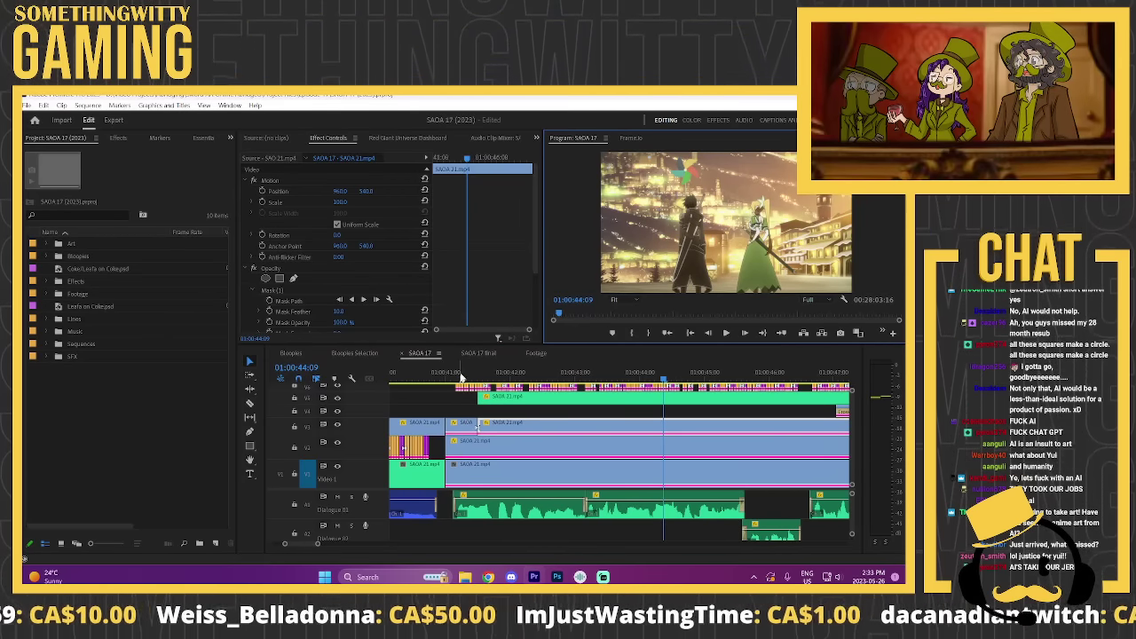
# Step: Replay the fitted city-view shot from 01:00:41:20 to 01:00:42:04
pyautogui.click(492, 377)
pyautogui.moveTo(492, 377); pyautogui.dragTo(499, 378)
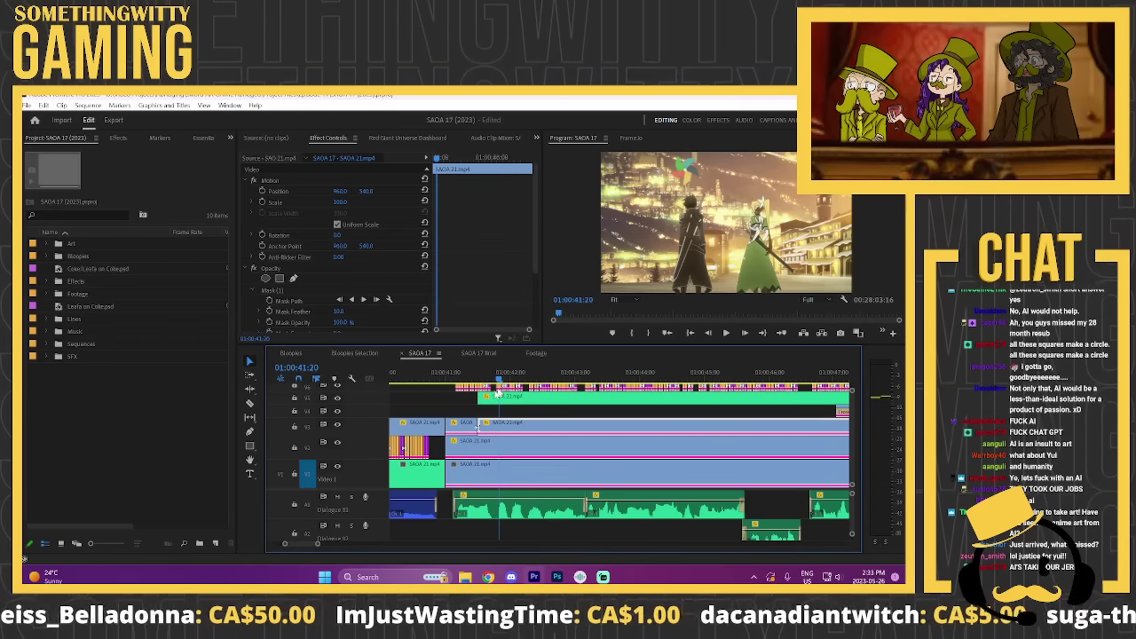
pyautogui.press('space')
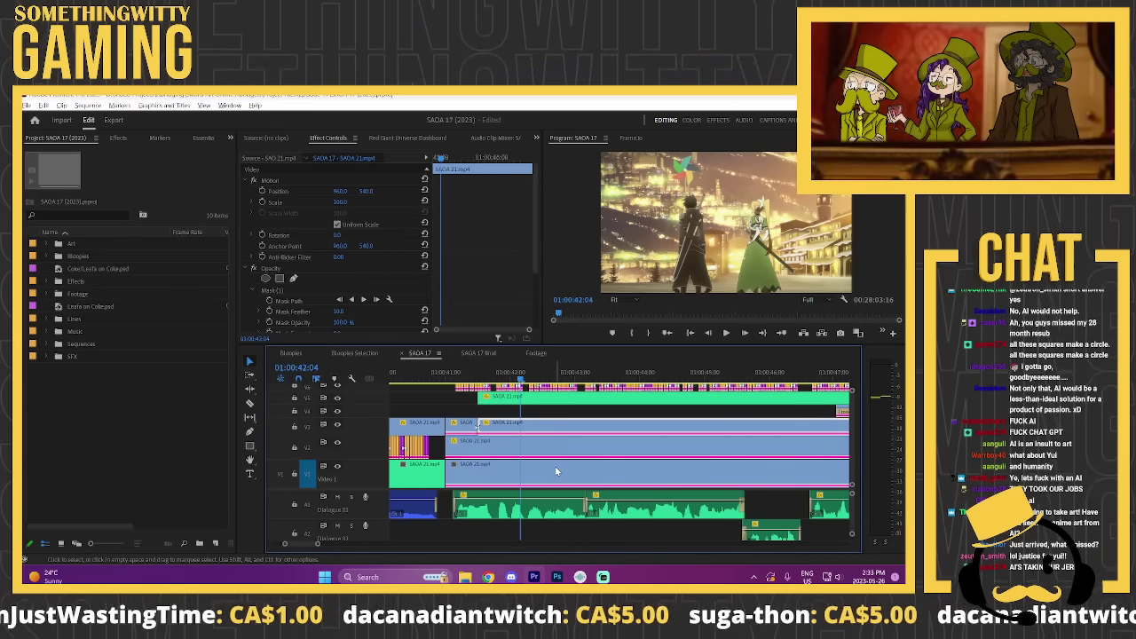
# Step: Enlarge the program preview to 100% and show the long V3 clip's opacity mask at 01:00:42:04
pyautogui.press('-')
pyautogui.scroll(-1, 509, 425)
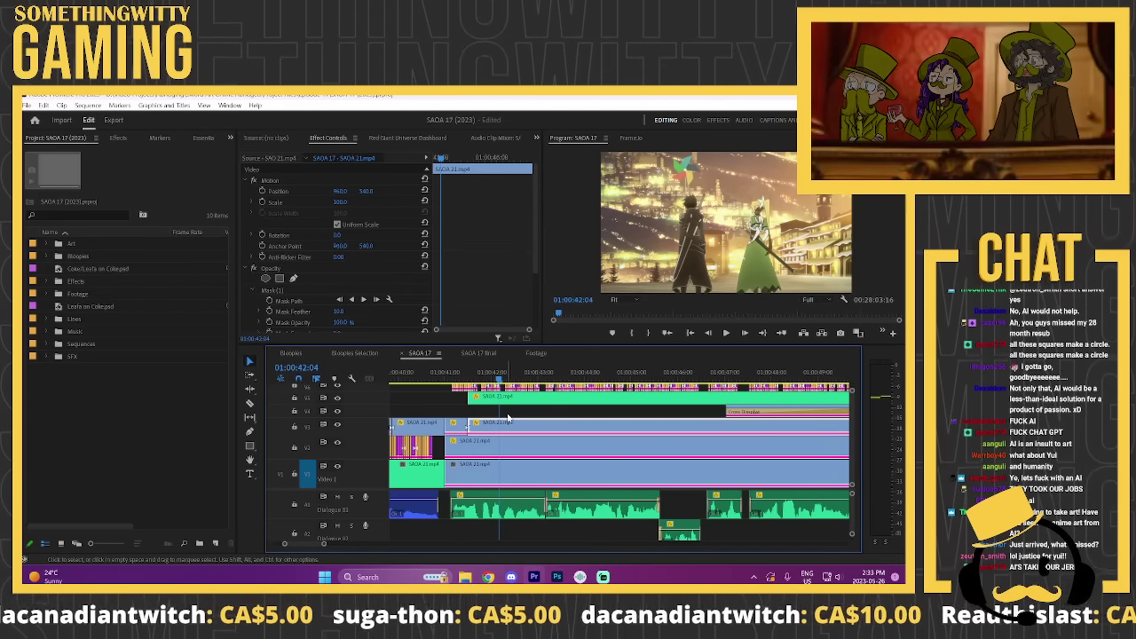
pyautogui.click(502, 410)
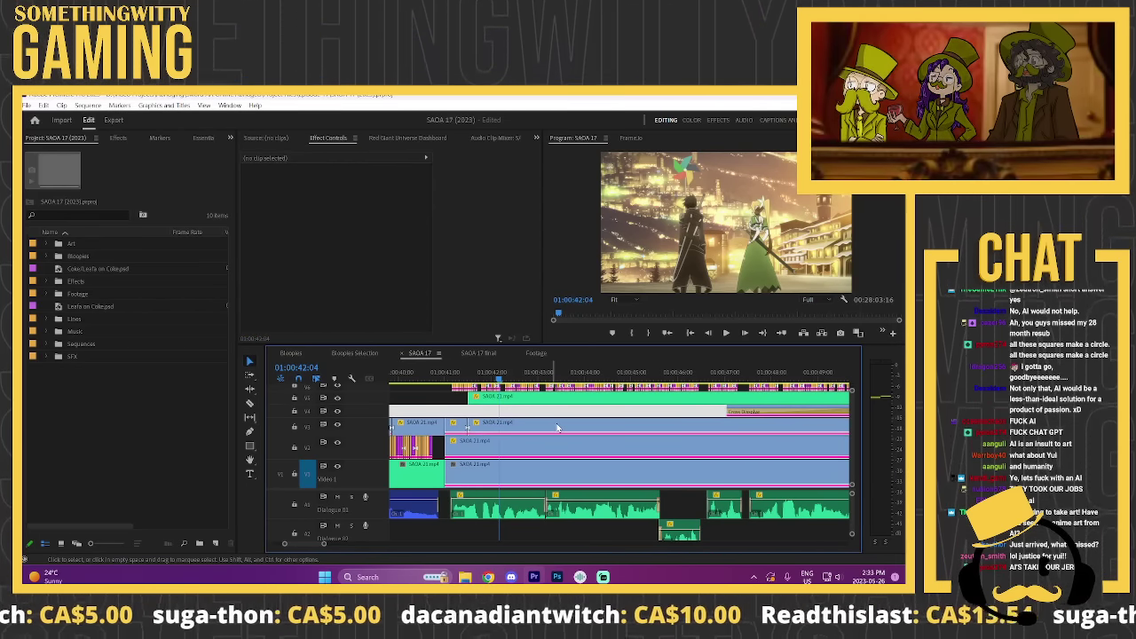
pyautogui.scroll(-1, 550, 424)
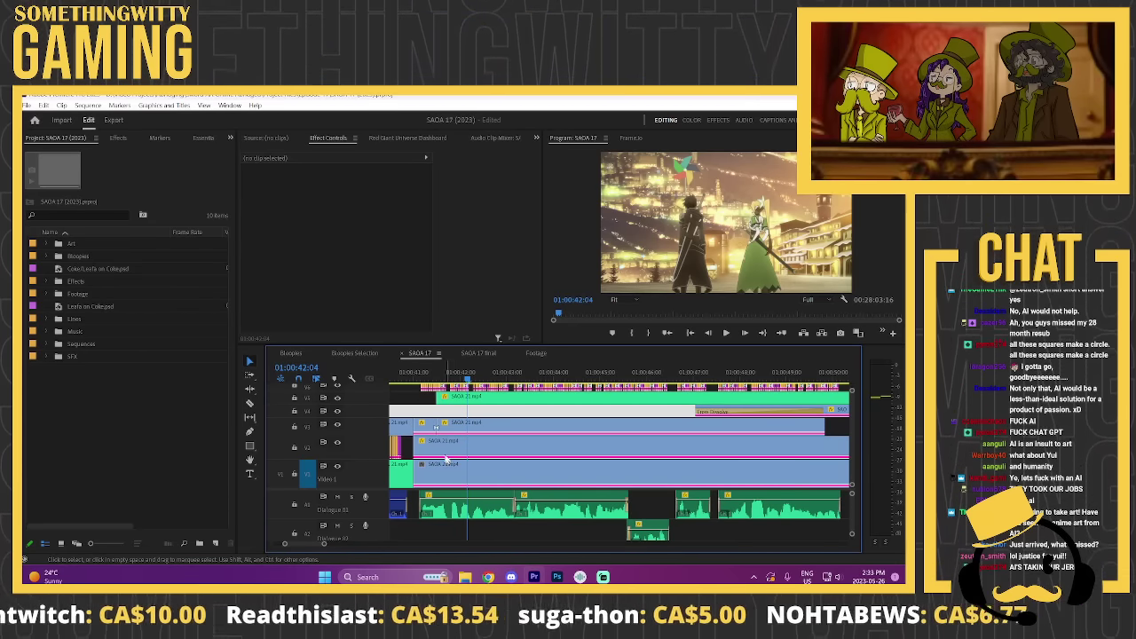
pyautogui.click(616, 299)
pyautogui.click(622, 370)
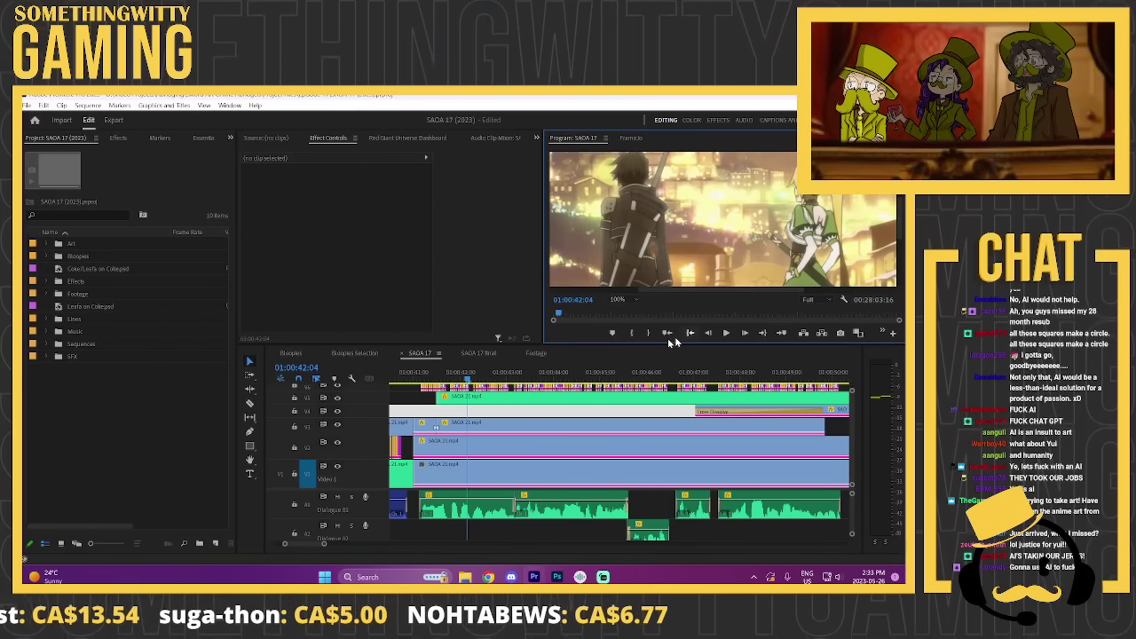
pyautogui.click(468, 427)
pyautogui.click(281, 291)
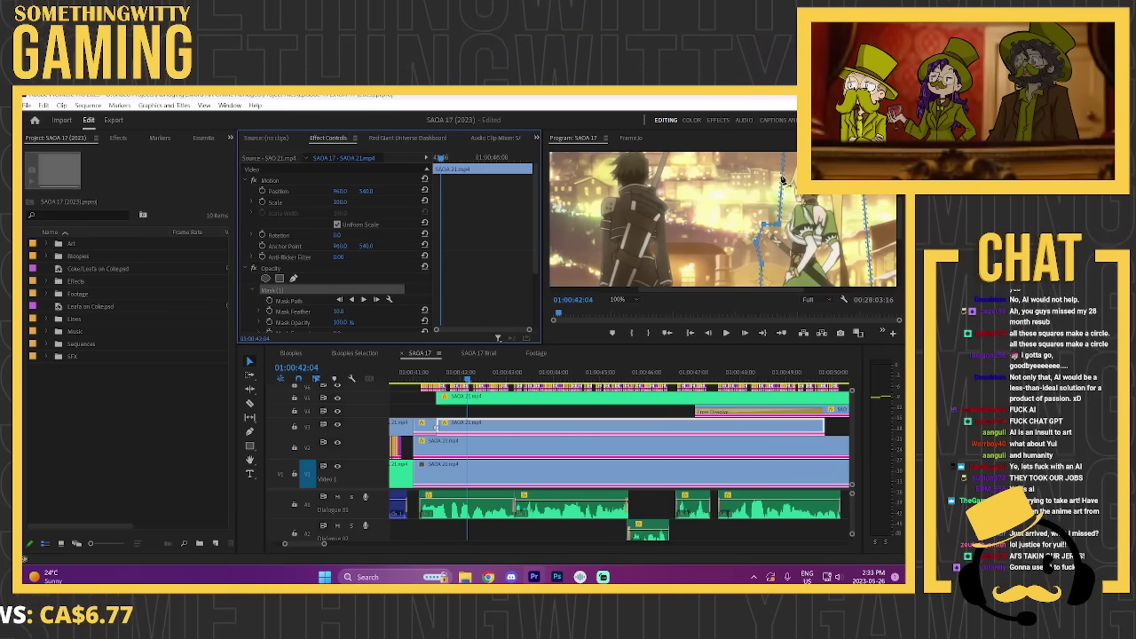
# Step: Review the shot without its mask outline up to 01:00:44:01, and fit the program preview to the whole frame
pyautogui.click(479, 380)
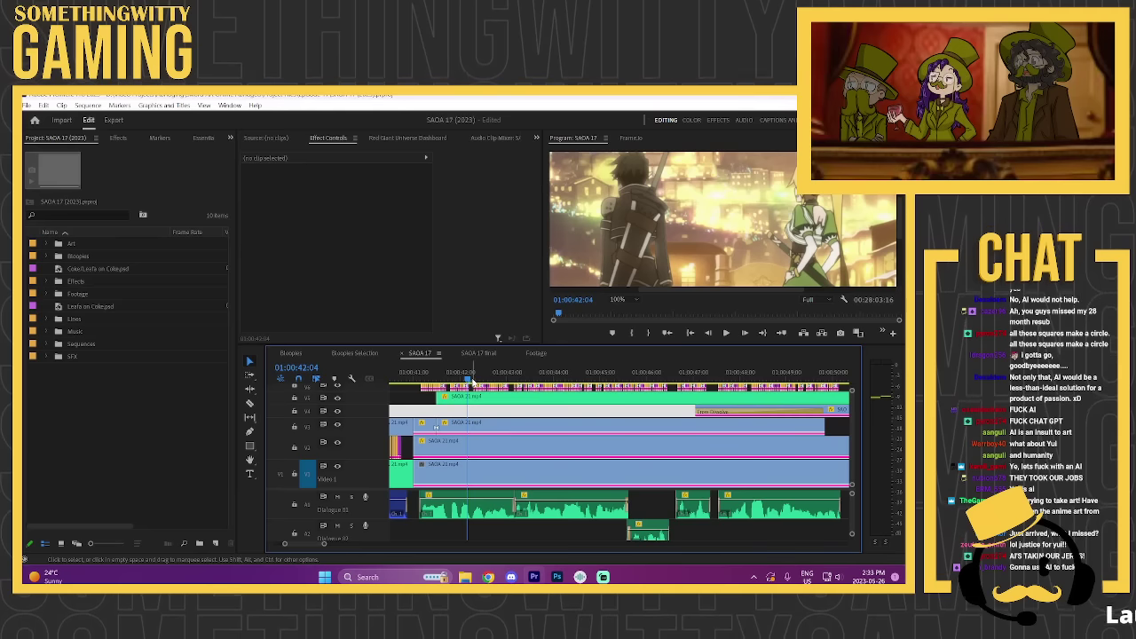
pyautogui.moveTo(479, 380); pyautogui.dragTo(513, 386)
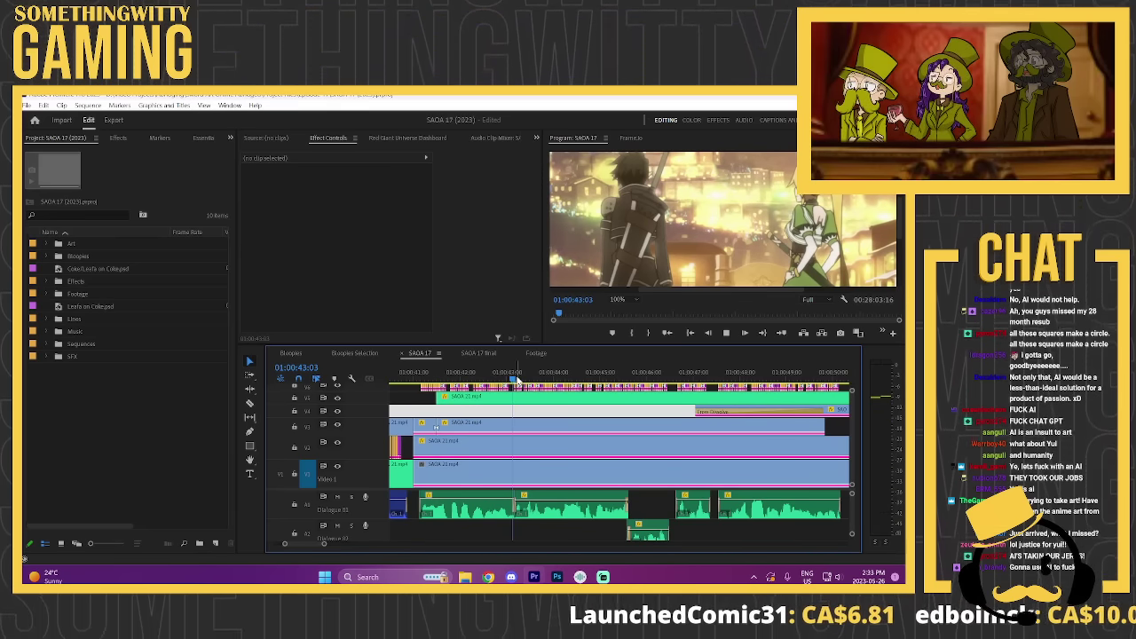
pyautogui.press('space')
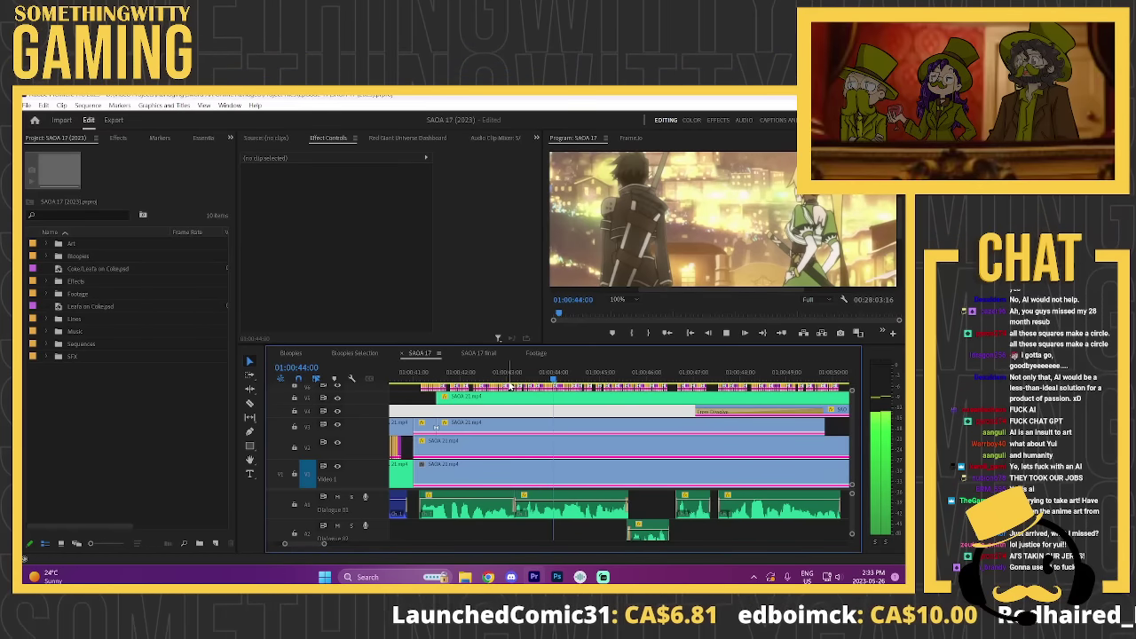
pyautogui.press('space')
pyautogui.click(616, 300)
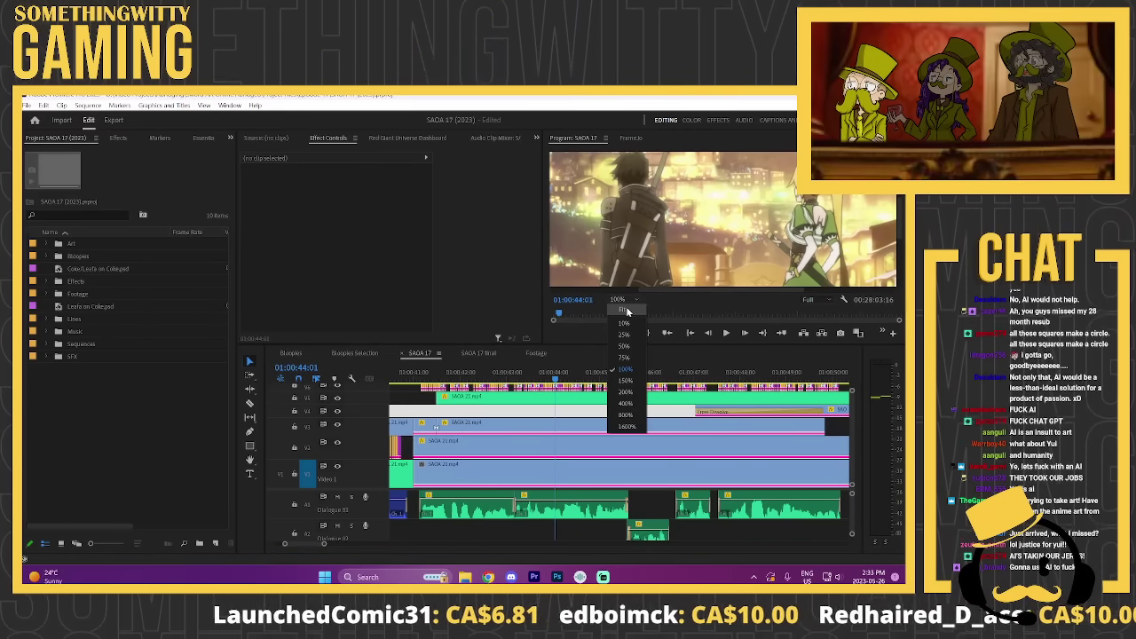
pyautogui.click(626, 309)
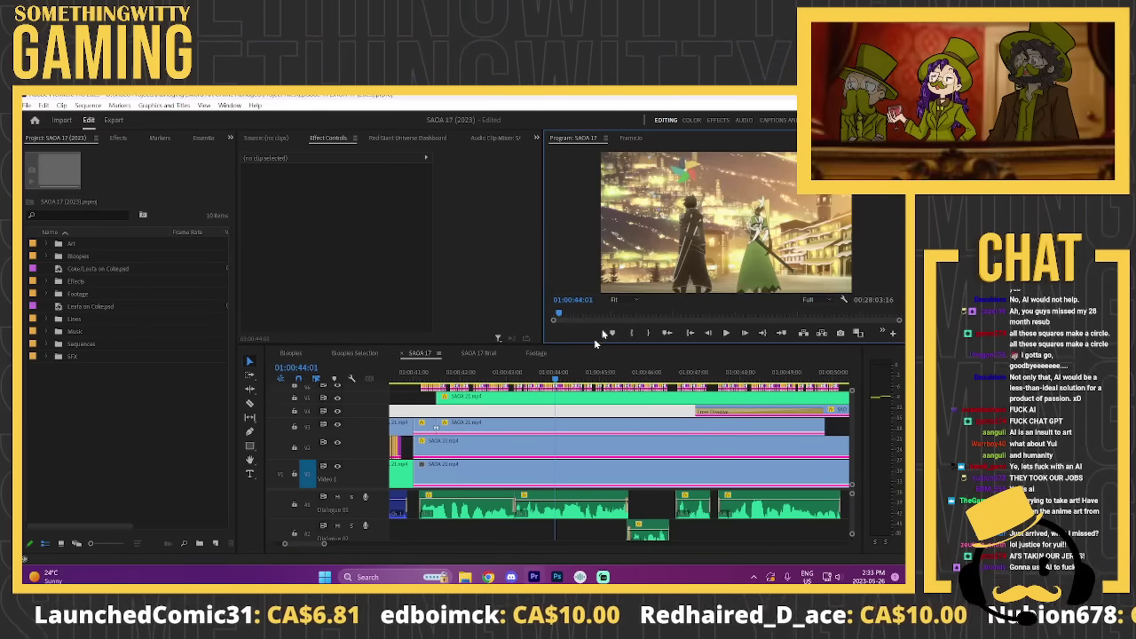
# Step: Go to the end of the city-view scene and review it from 01:00:54:11 to 01:00:54:16
pyautogui.scroll(-2, 550, 434)
pyautogui.scroll(-2, 548, 439)
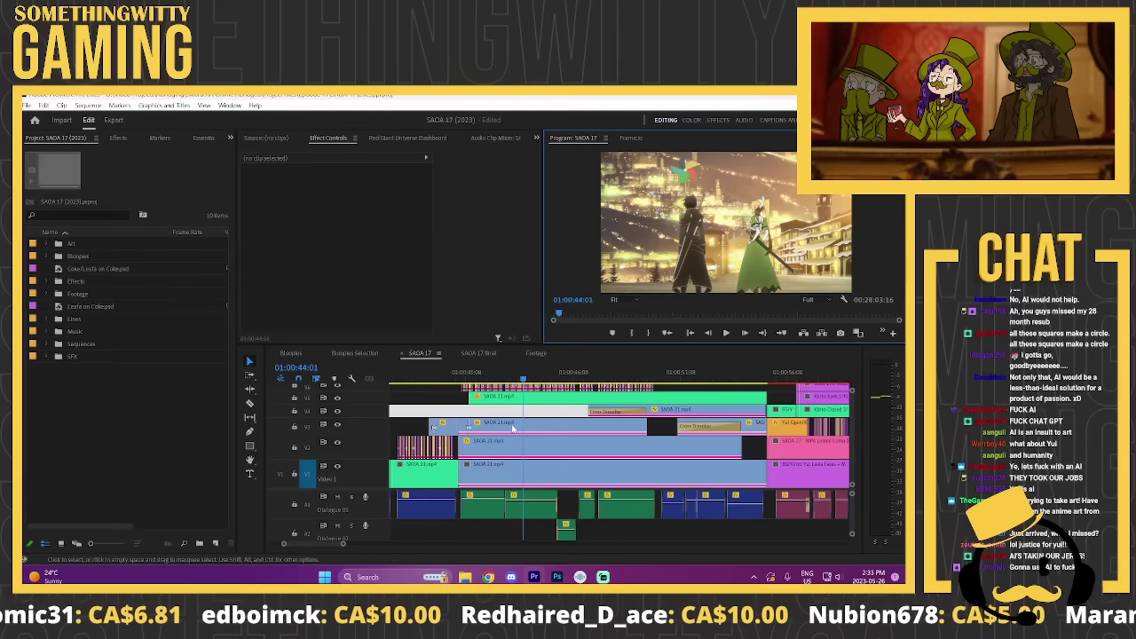
pyautogui.scroll(-3, 541, 423)
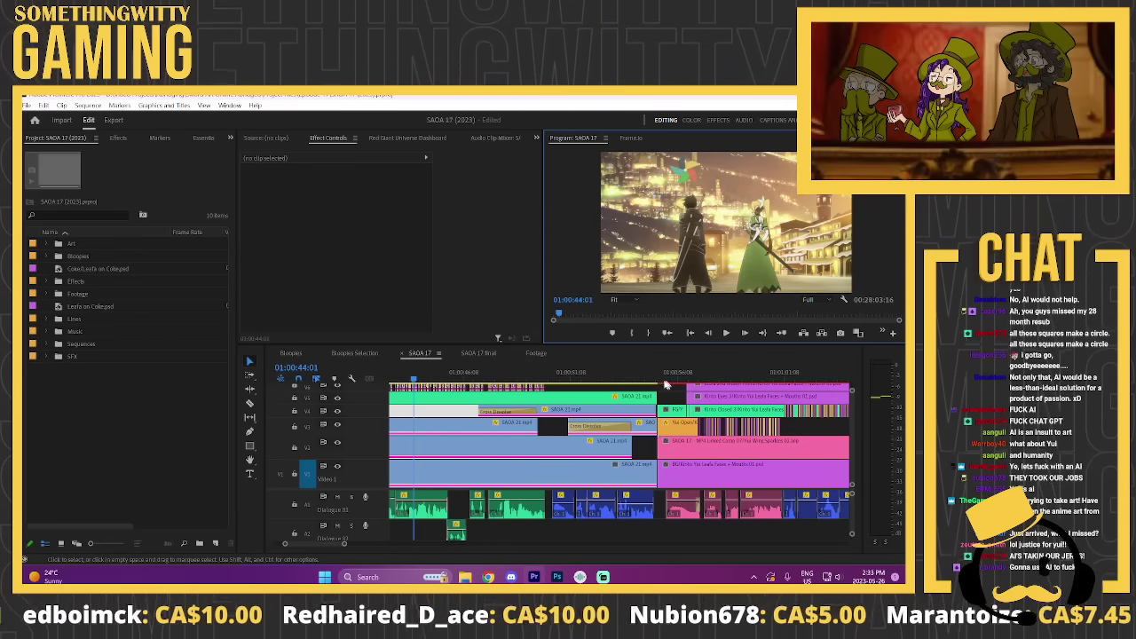
pyautogui.click(637, 380)
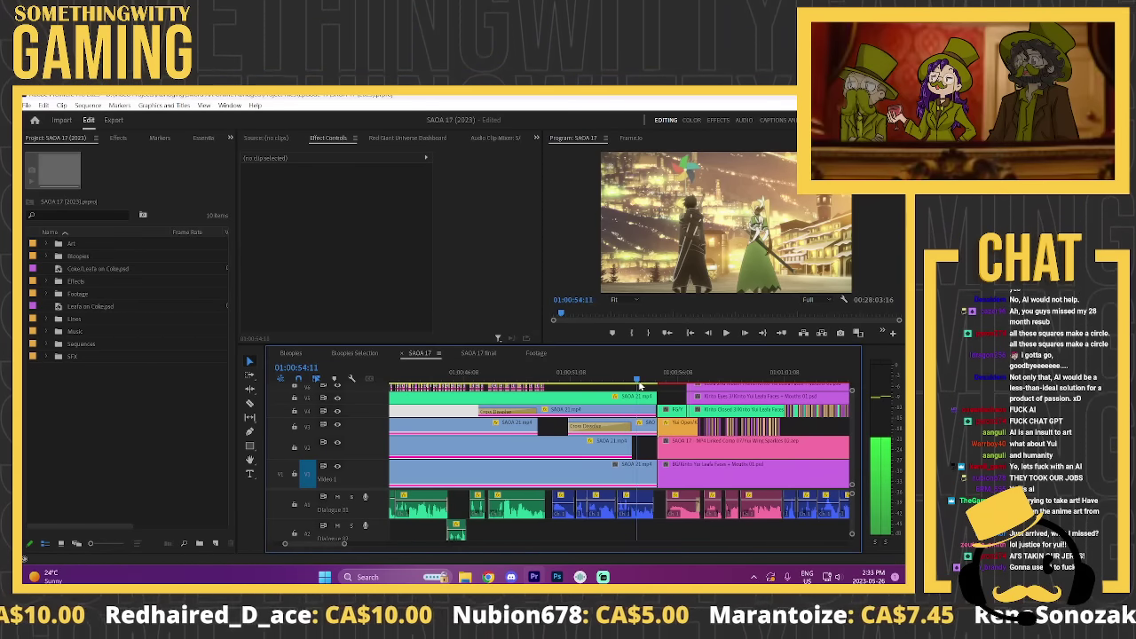
pyautogui.scroll(-2, 629, 417)
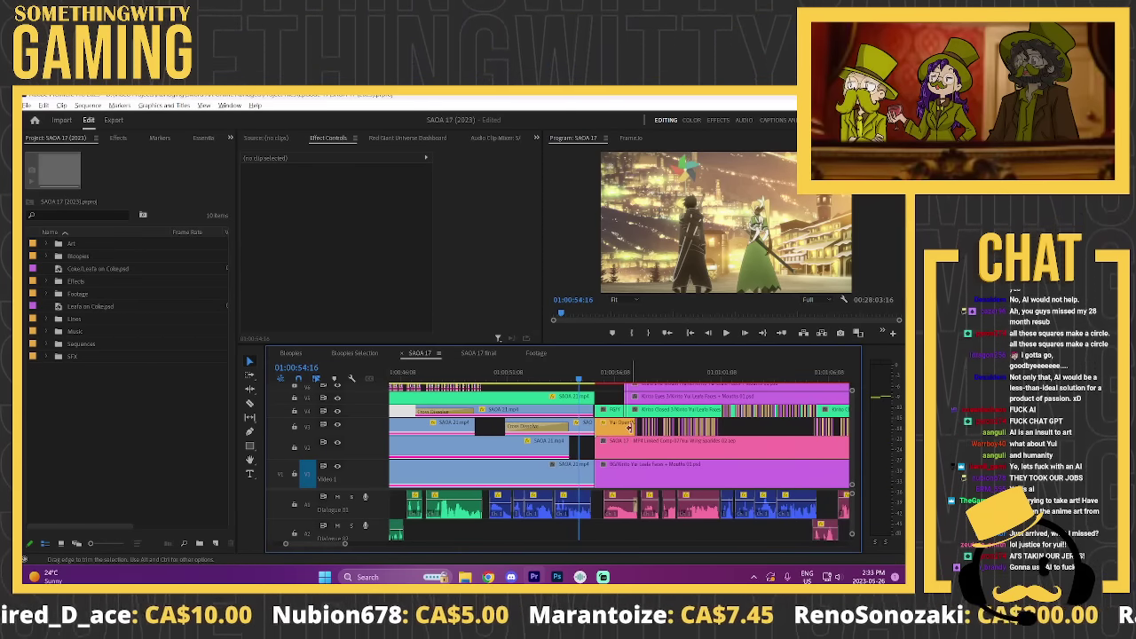
# Step: Magnify the timeline around the scene's closing cut and compare the last frames from 01:00:55:06 to 01:00:55:09
pyautogui.scroll(3, 570, 410)
pyautogui.scroll(2, 571, 410)
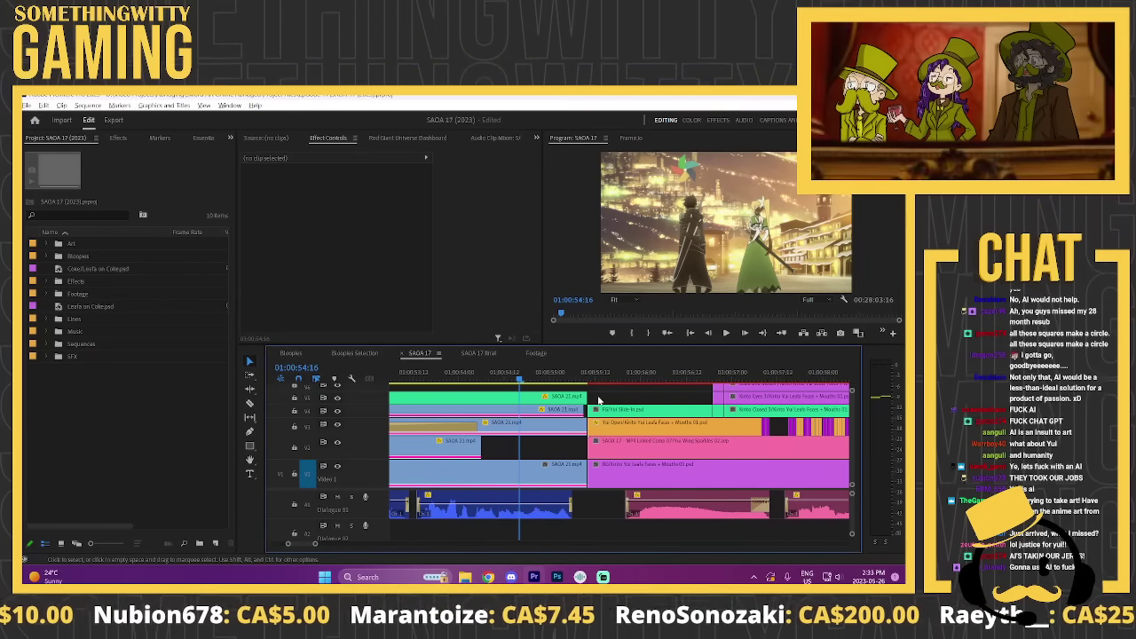
pyautogui.click(578, 380)
pyautogui.moveTo(578, 380); pyautogui.dragTo(553, 382)
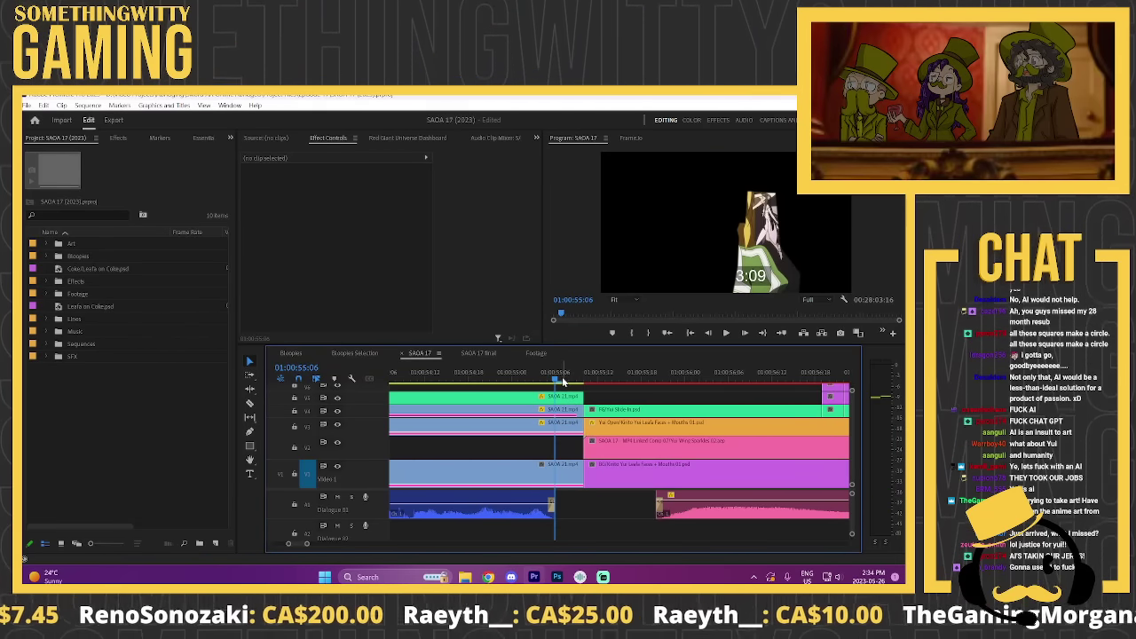
pyautogui.click(577, 382)
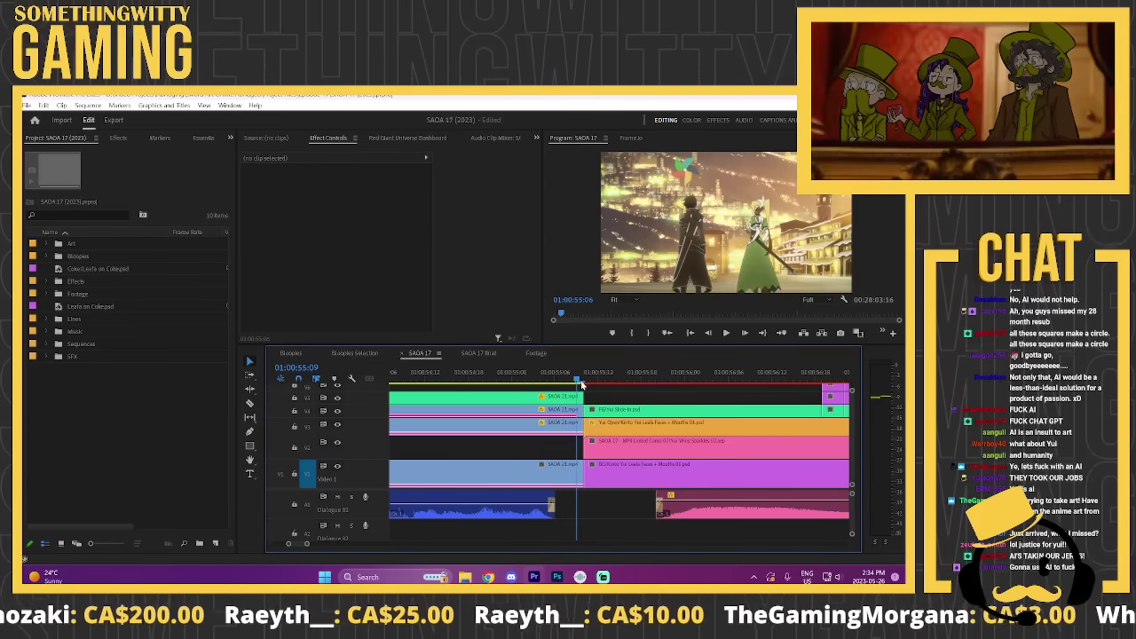
pyautogui.click(561, 381)
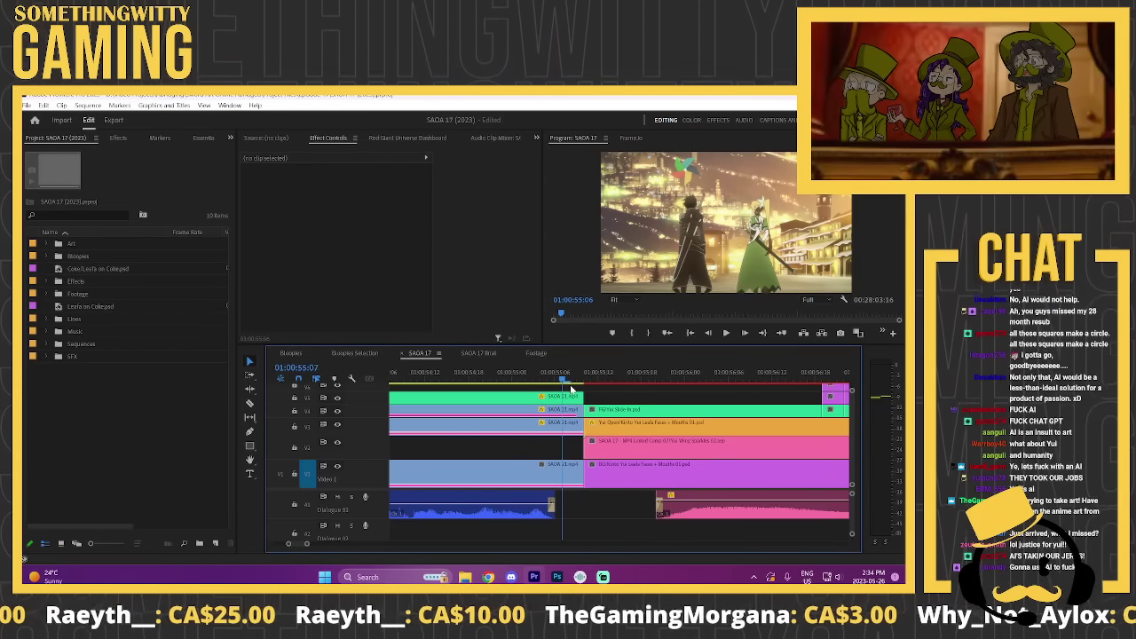
pyautogui.click(572, 384)
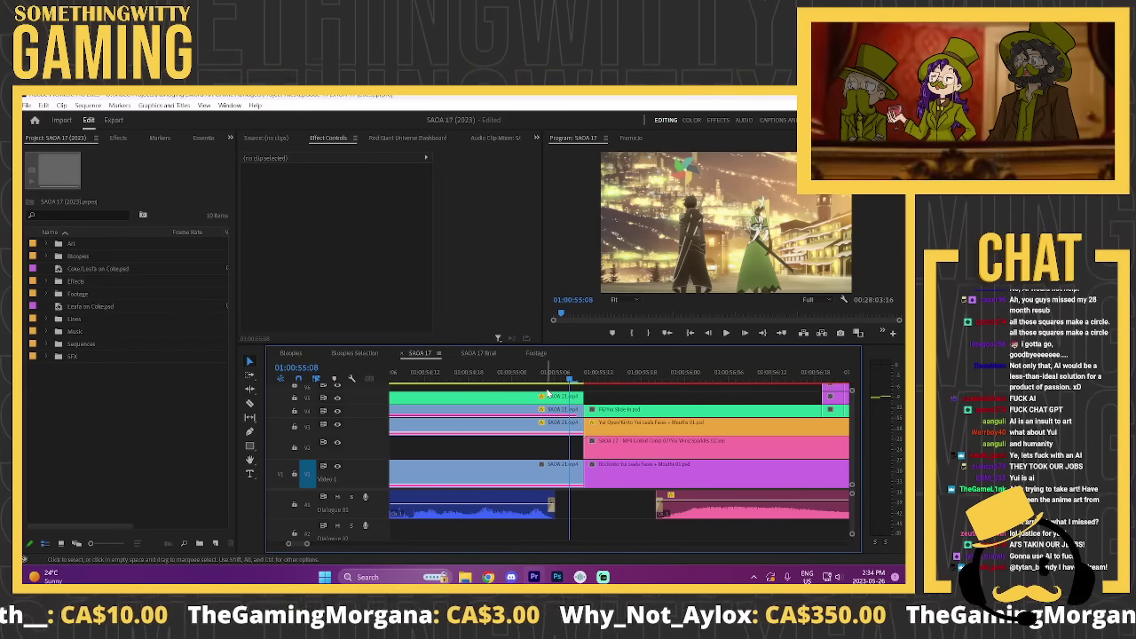
# Step: Compare the frames around 01:00:55:08 and slip the V4 SAOA 21.mp4 clip's footage slightly within its edit points
pyautogui.press('Right')
pyautogui.press('Left')
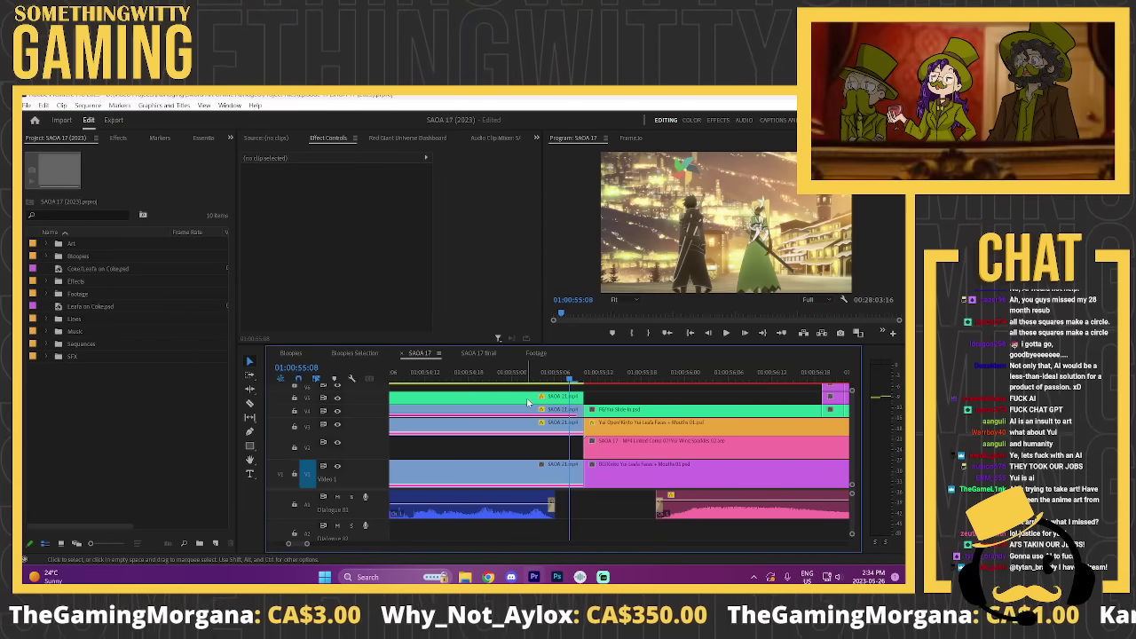
pyautogui.press('y')
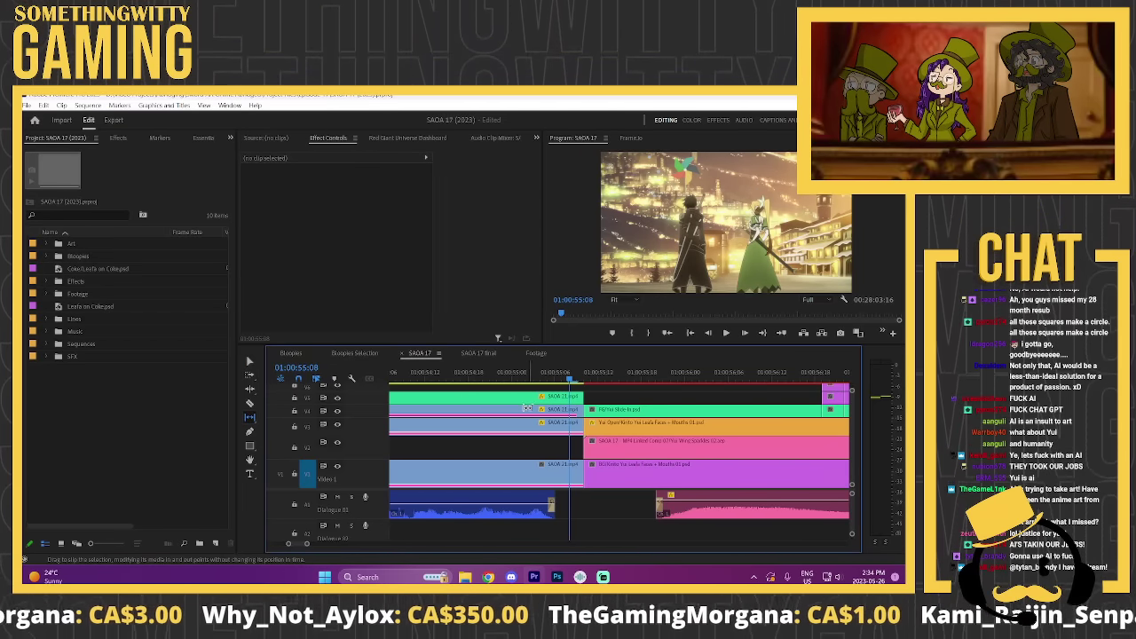
pyautogui.moveTo(519, 409); pyautogui.dragTo(528, 411)
pyautogui.press('v')
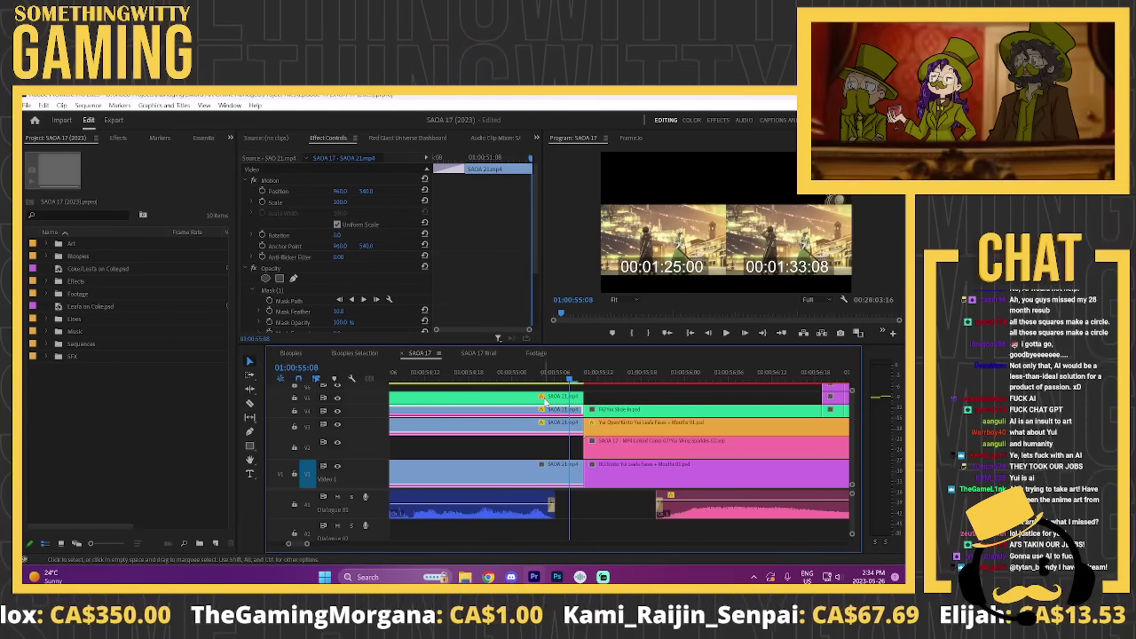
# Step: Show a wider stretch of the timeline and review the city-view scene from 01:00:47:15 to its end near 01:00:55:05
pyautogui.press('-')
pyautogui.press('-')
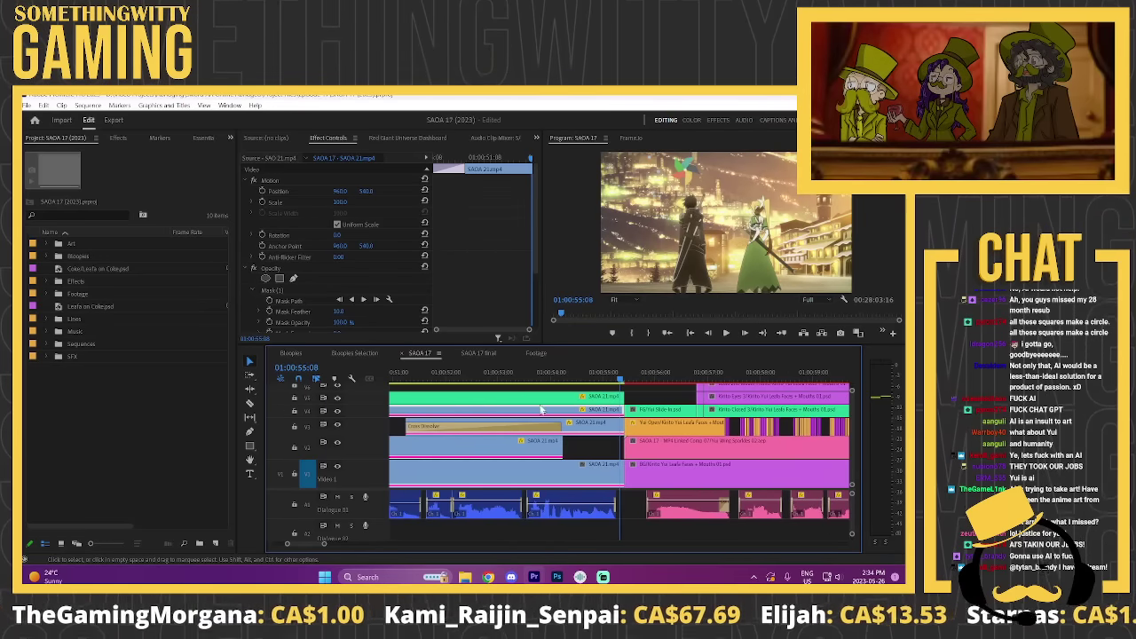
pyautogui.press('-')
pyautogui.press('-')
pyautogui.press('-')
pyautogui.press('-')
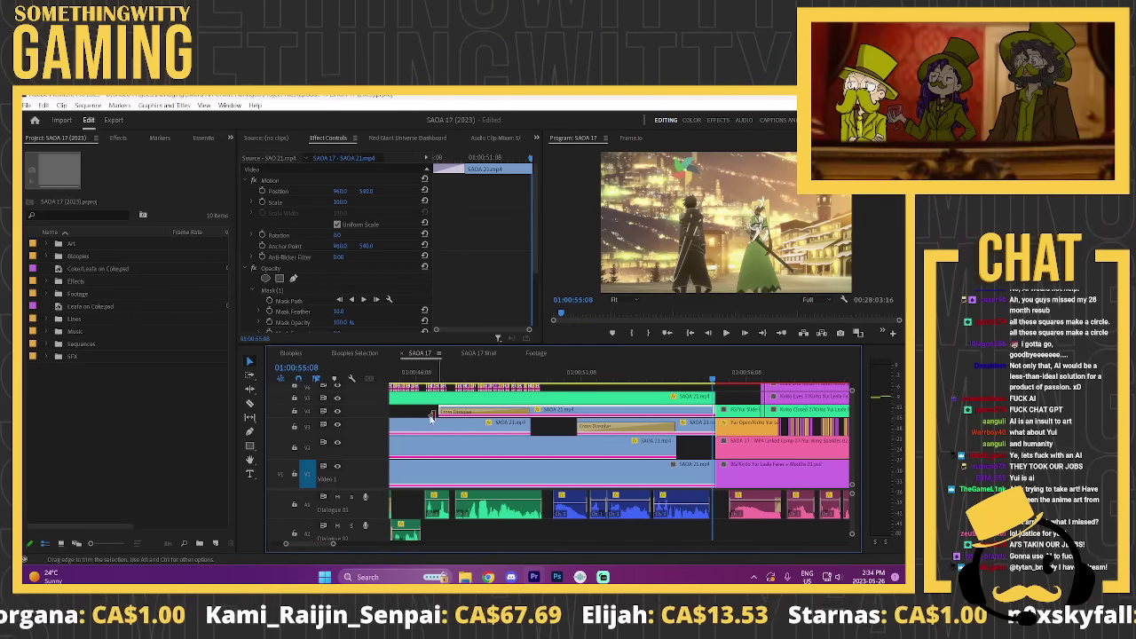
pyautogui.click(421, 410)
pyautogui.click(440, 374)
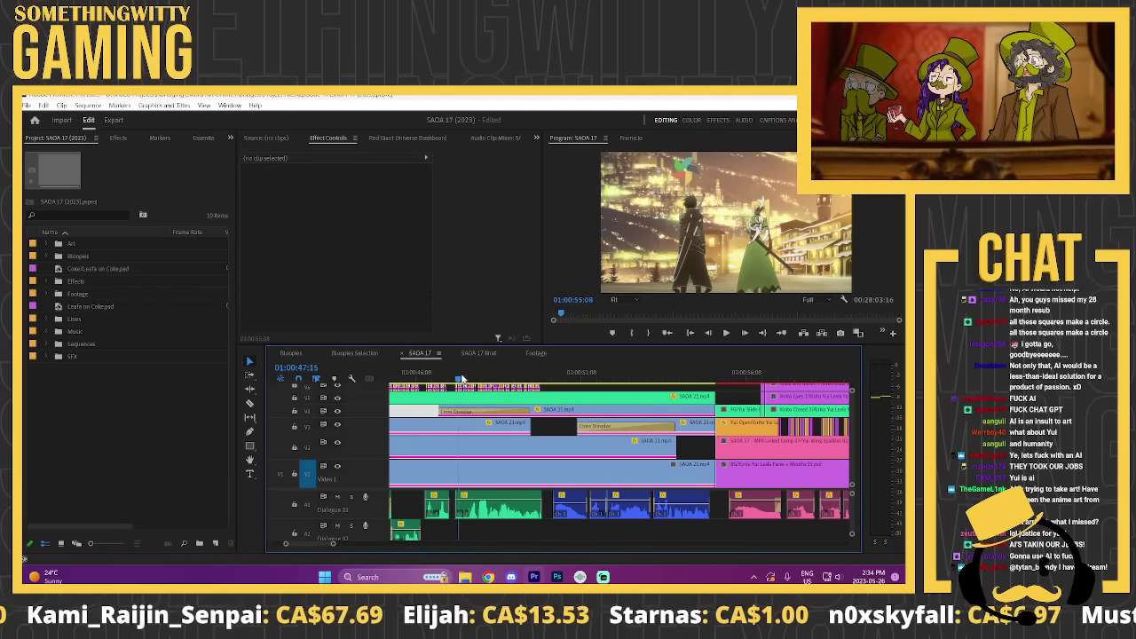
pyautogui.moveTo(462, 379); pyautogui.dragTo(543, 372)
pyautogui.click(707, 372)
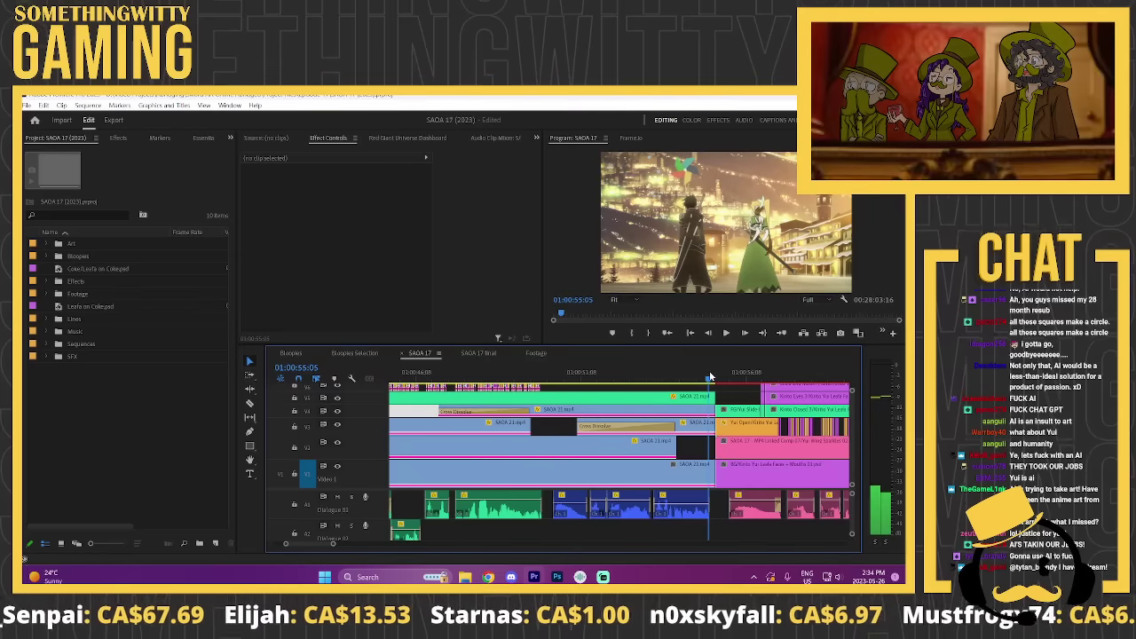
pyautogui.moveTo(707, 372)
pyautogui.mouseDown()
pyautogui.moveTo(719, 373)
pyautogui.moveTo(699, 374)
pyautogui.mouseUp()
# Step: Play the sequence from 01:00:54:21 across the cut into the two-character profile shot, stopping at 01:01:00:08
pyautogui.scroll(-5, 617, 427)
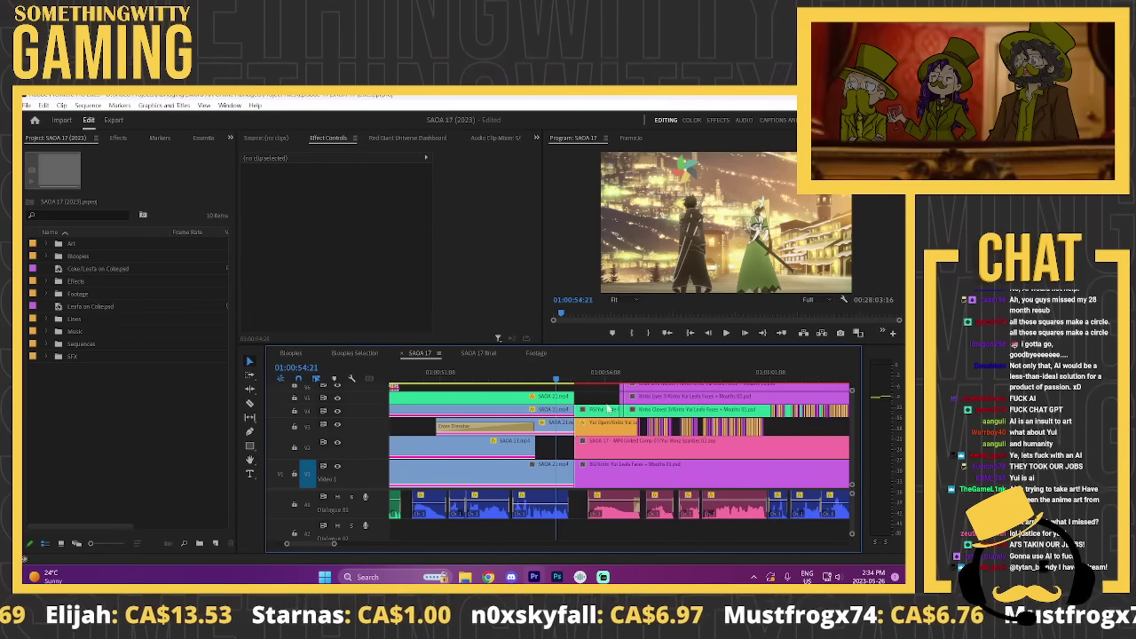
pyautogui.scroll(-2, 499, 415)
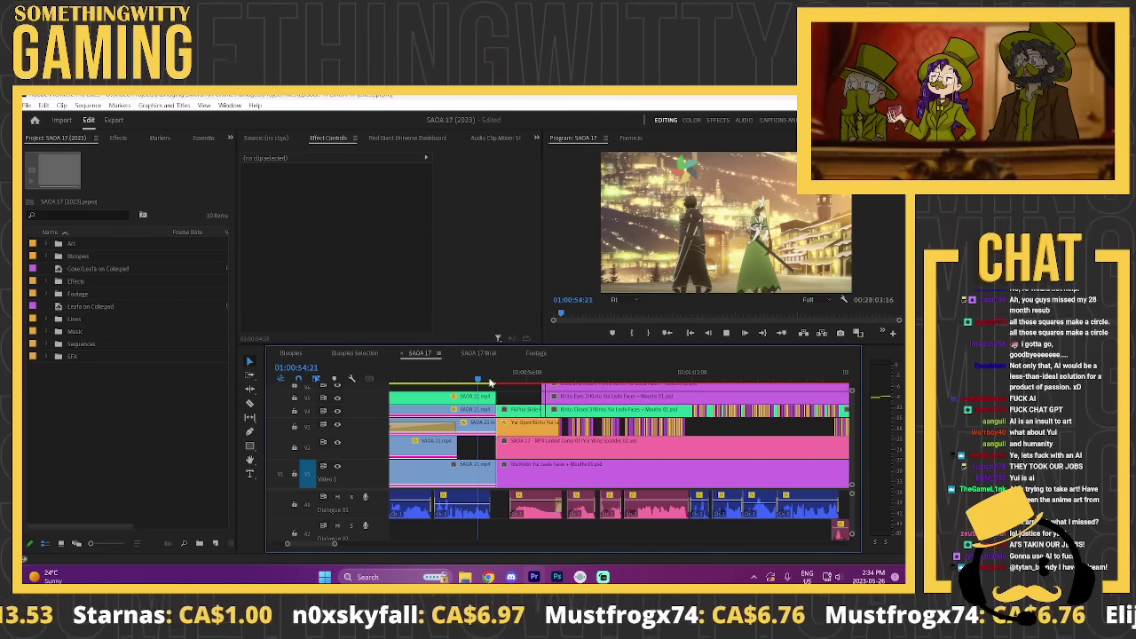
pyautogui.press('space')
pyautogui.scroll(-3, 461, 429)
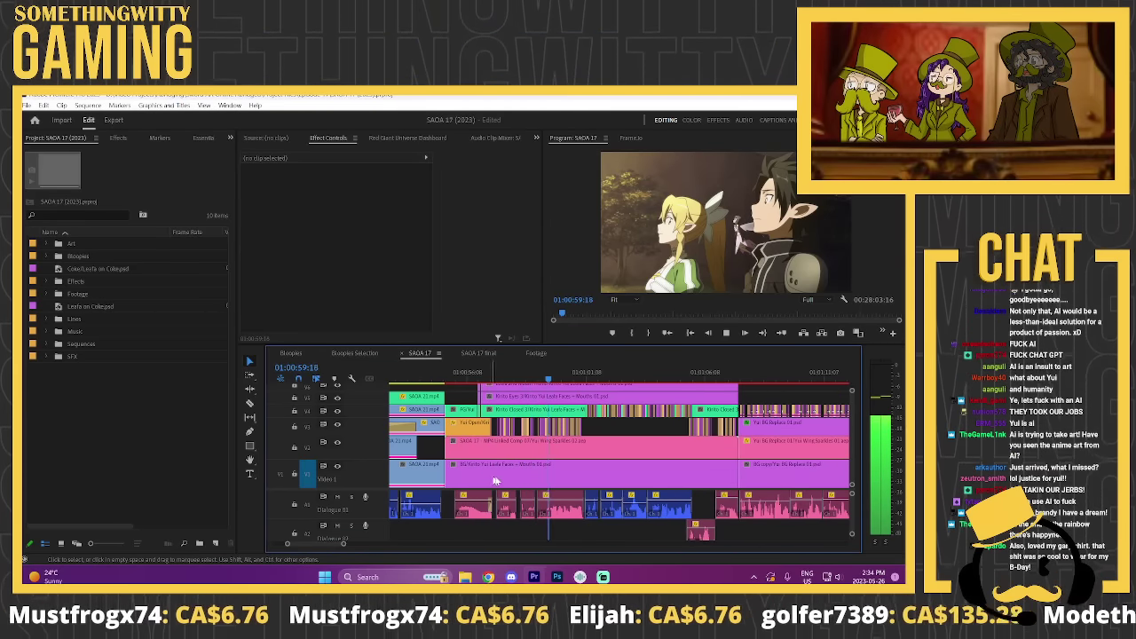
pyautogui.press('space')
# Step: Examine the stacked face and mouth layers of the profile shot and scrub from 01:01:00:06 to 01:01:03:14
pyautogui.scroll(2, 497, 432)
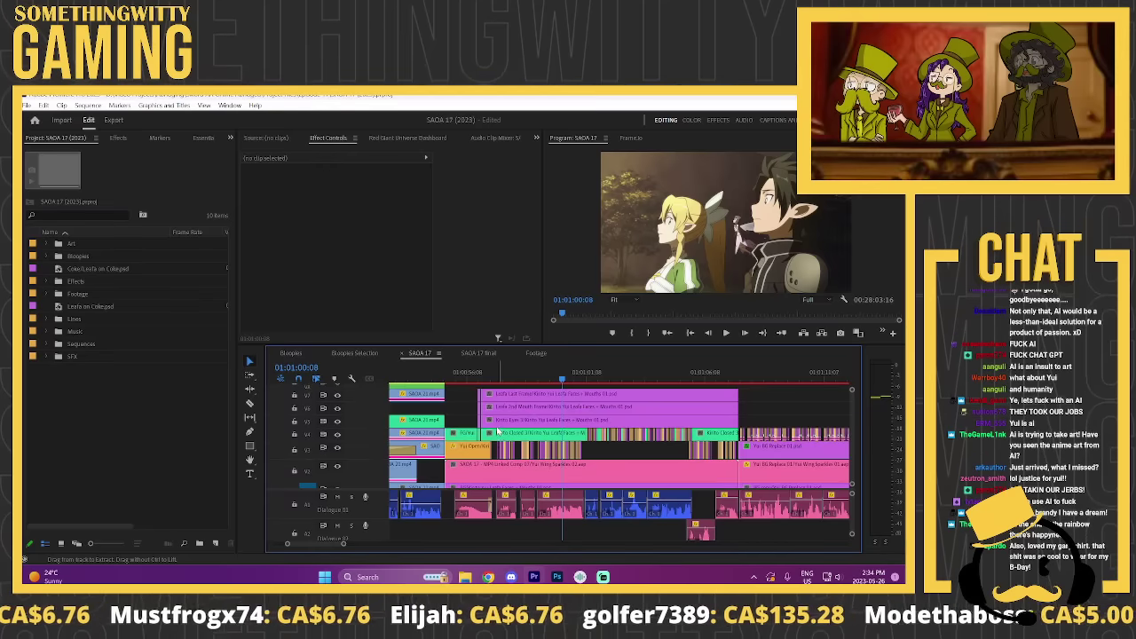
pyautogui.scroll(-3, 495, 430)
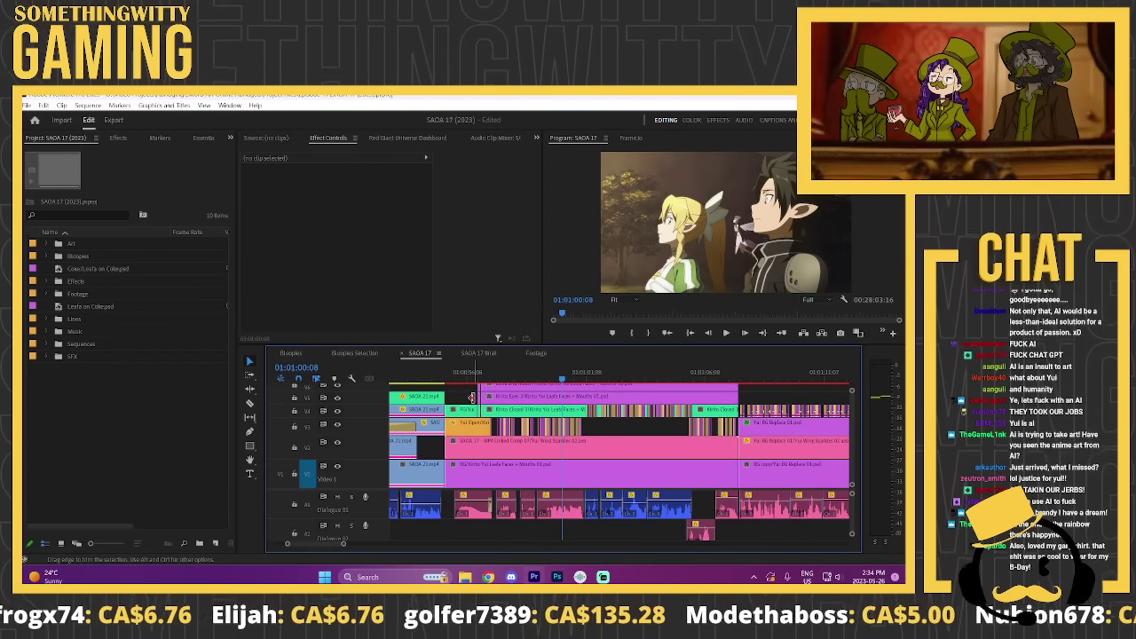
pyautogui.scroll(1, 493, 465)
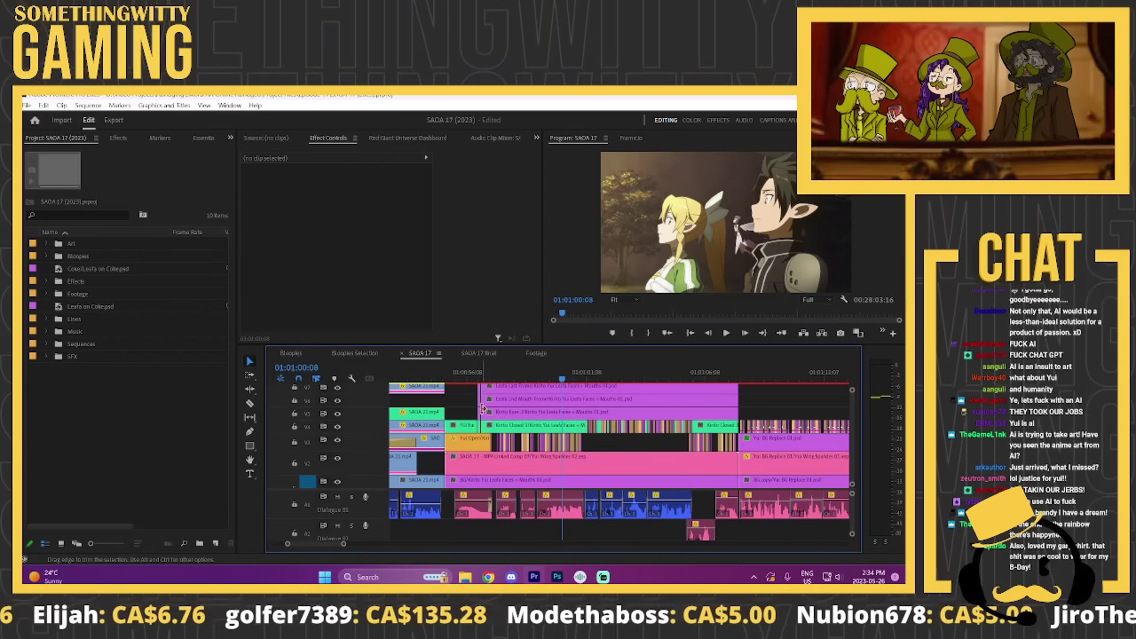
pyautogui.moveTo(513, 382); pyautogui.dragTo(560, 385)
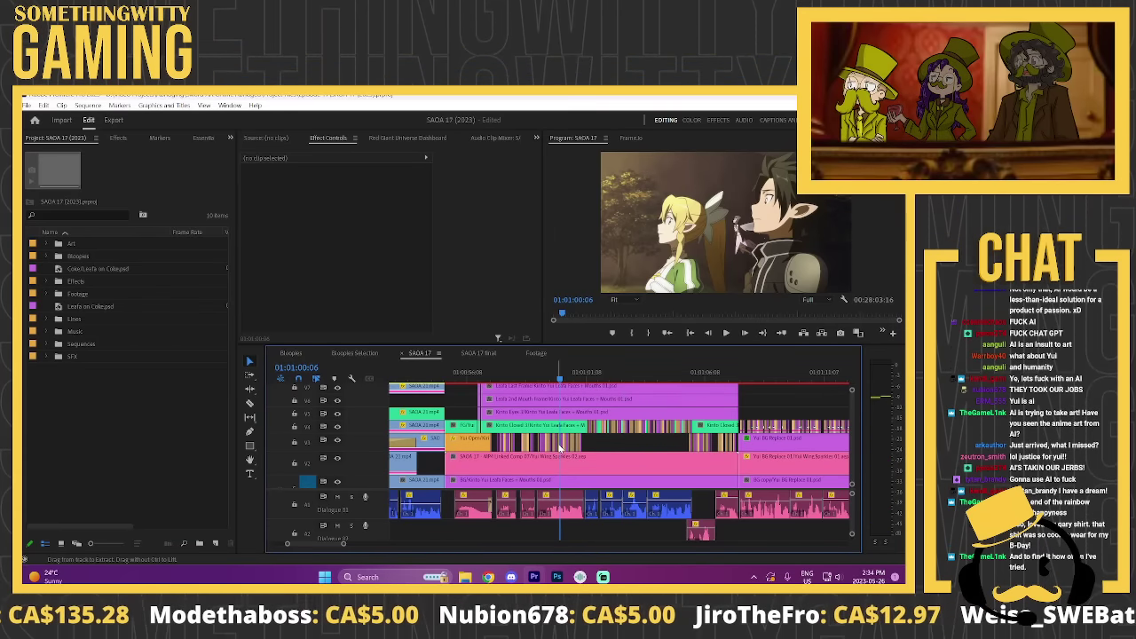
pyautogui.scroll(-1, 508, 463)
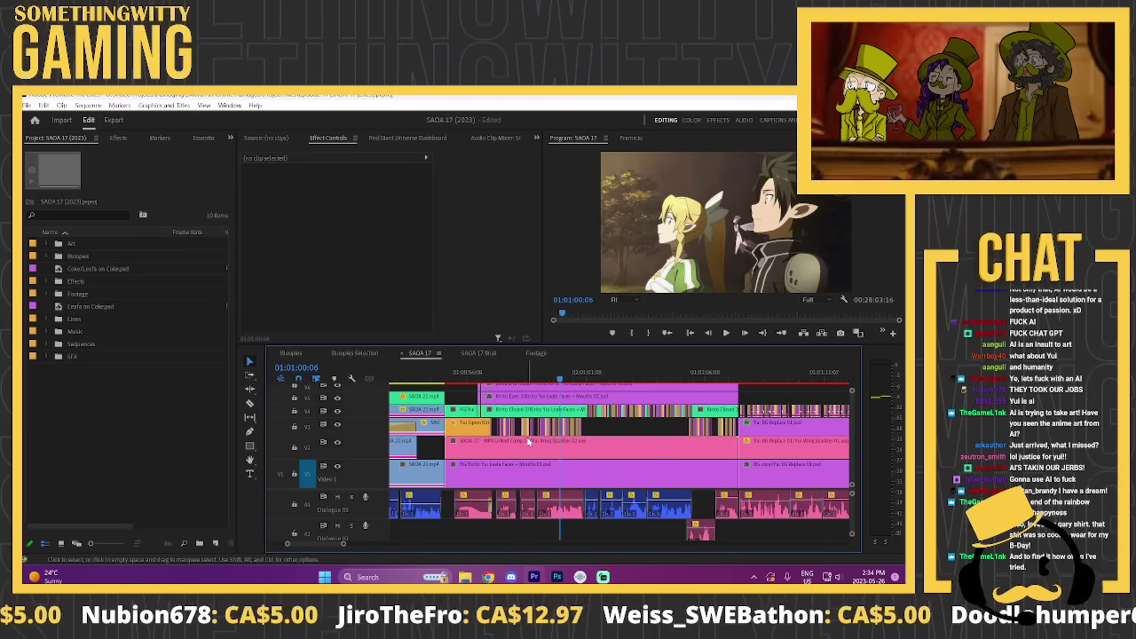
pyautogui.moveTo(463, 378); pyautogui.dragTo(639, 391)
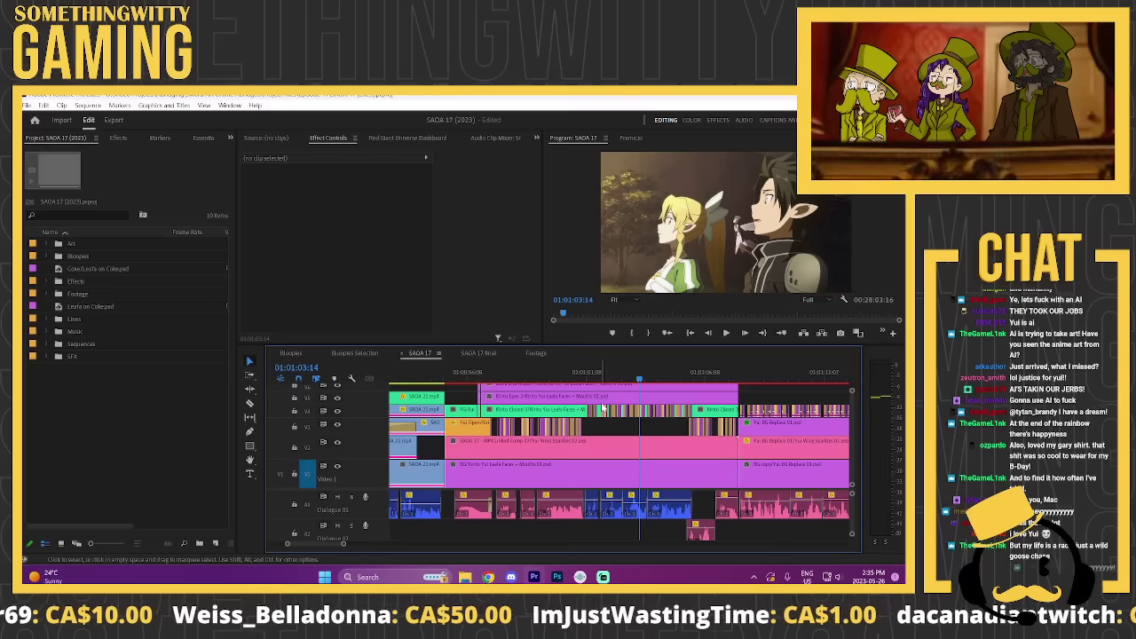
# Step: Review the profile shot's mouth animation against the dialogue through 01:01:01:10 to 01:01:03:05
pyautogui.scroll(4, 549, 376)
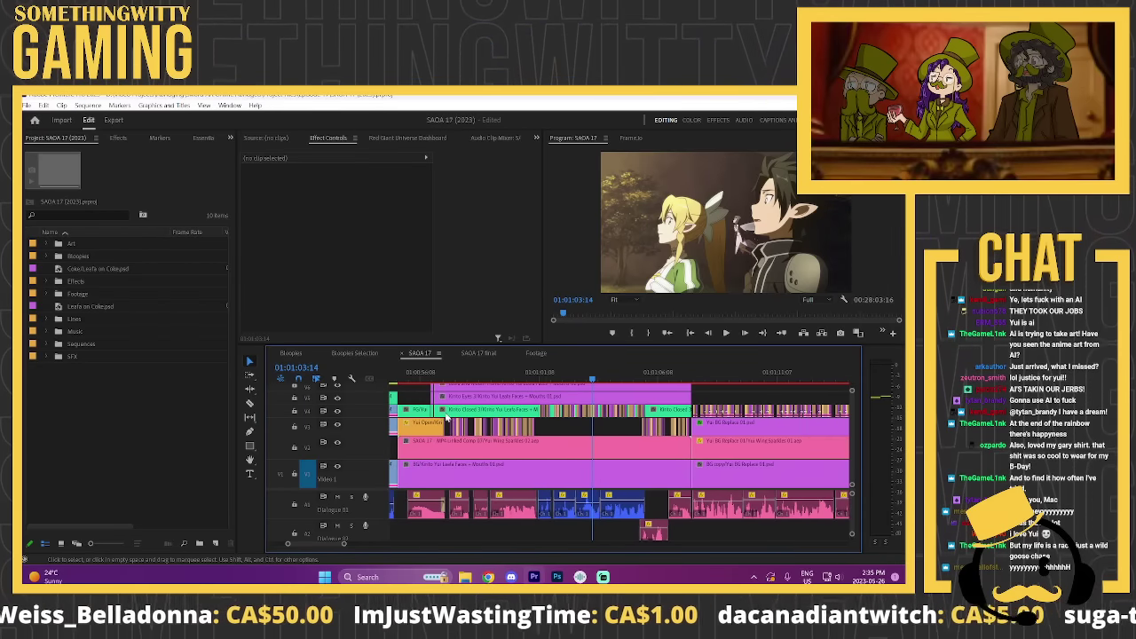
pyautogui.scroll(-1, 546, 384)
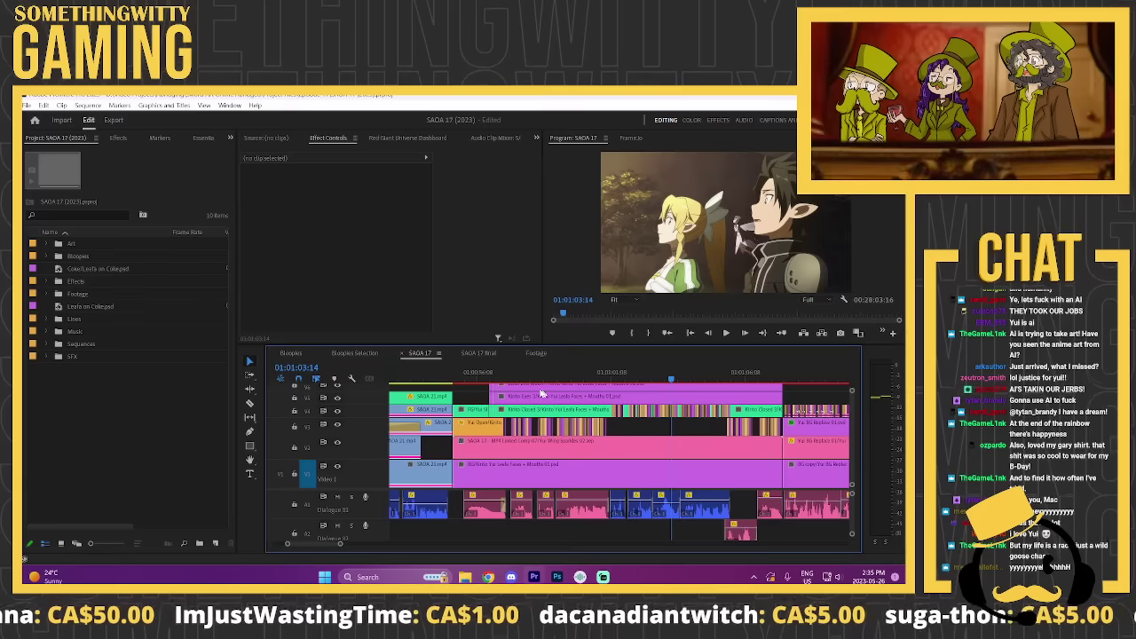
pyautogui.moveTo(539, 379); pyautogui.dragTo(615, 396)
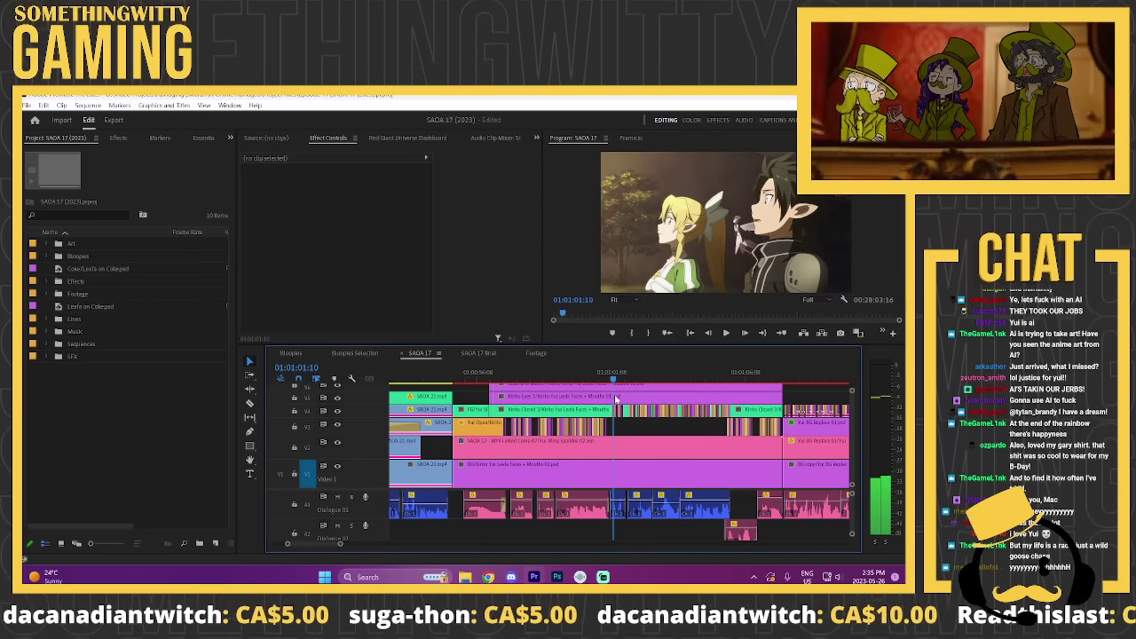
pyautogui.moveTo(615, 400); pyautogui.dragTo(662, 382)
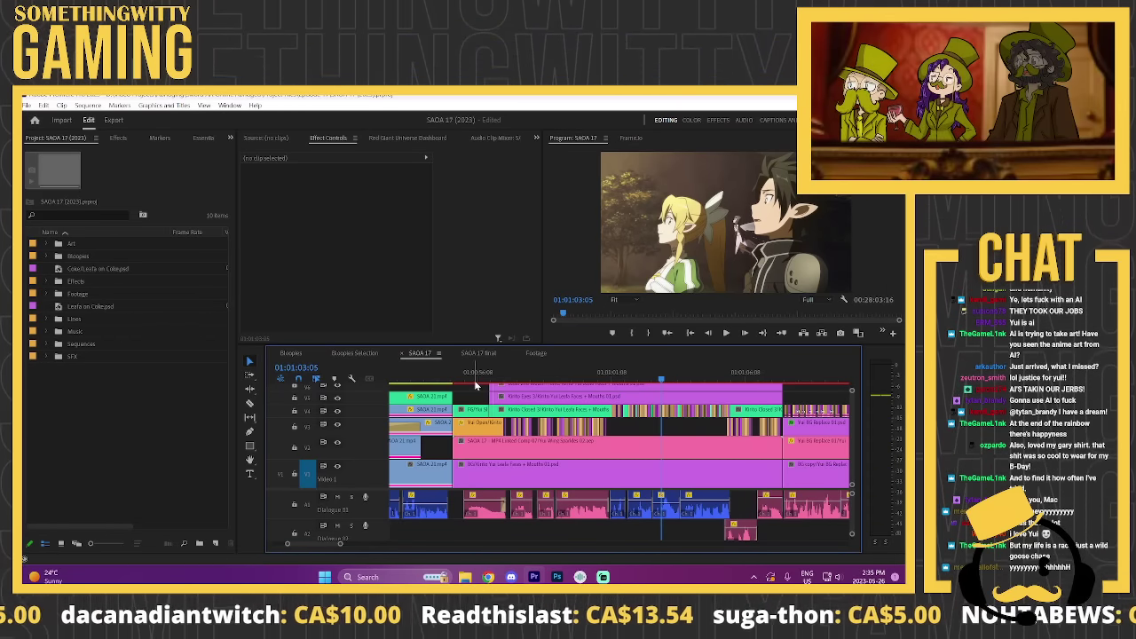
# Step: Show the Kirito Eyes 3, Leafa 2nd Mouth Frame and Leafa Last Frame layers individually in the source preview
pyautogui.scroll(2, 472, 405)
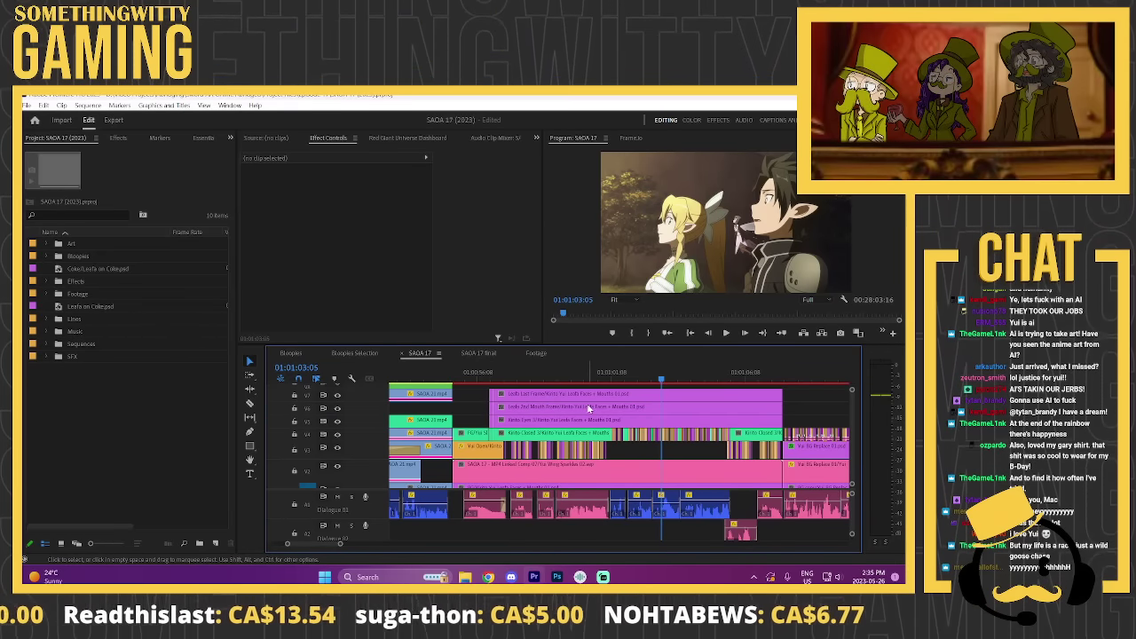
pyautogui.click(569, 425)
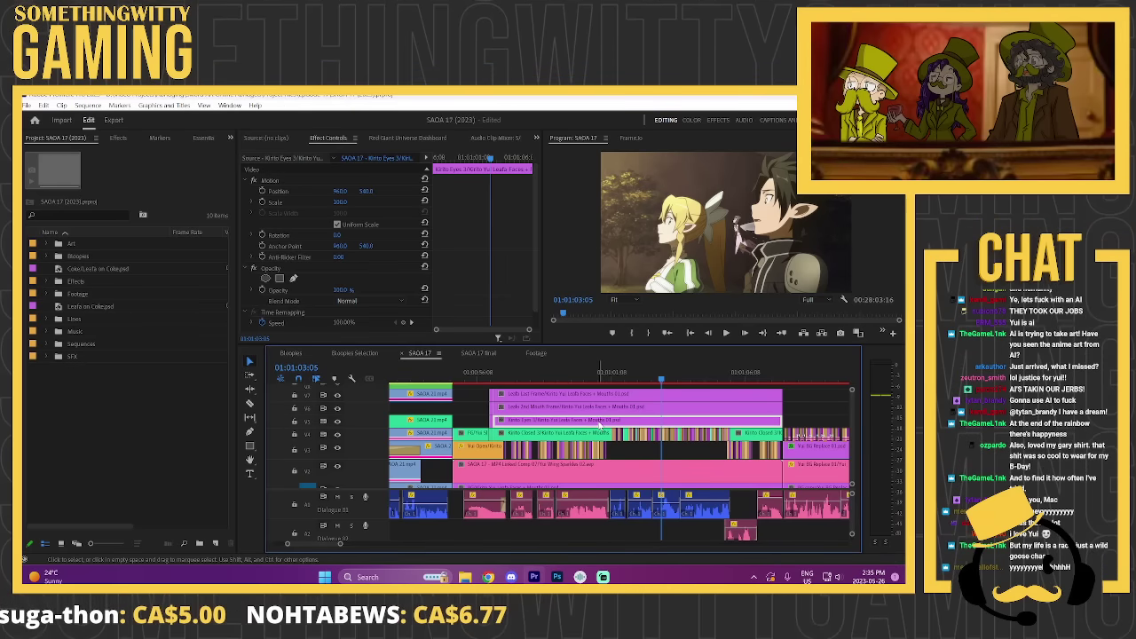
pyautogui.doubleClick(600, 425)
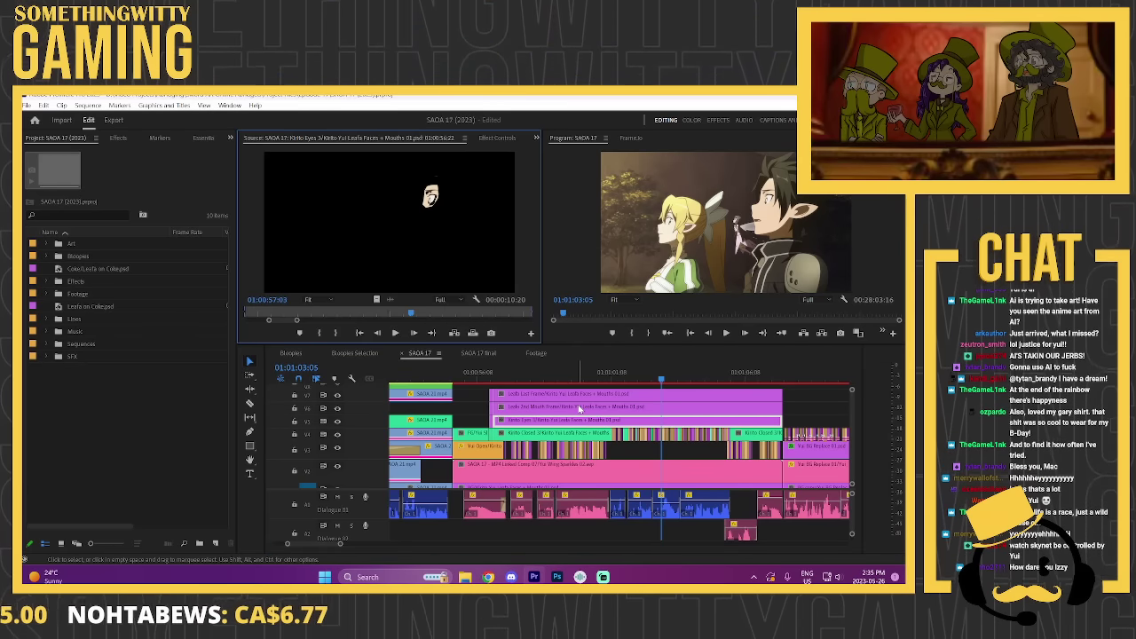
pyautogui.doubleClick(580, 406)
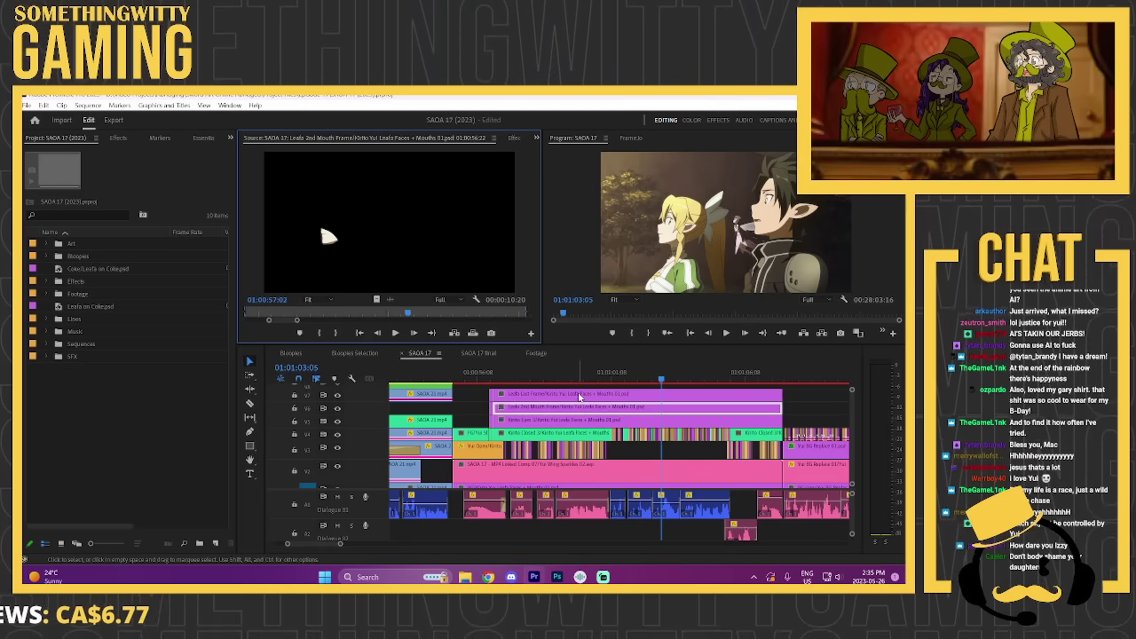
pyautogui.doubleClick(580, 395)
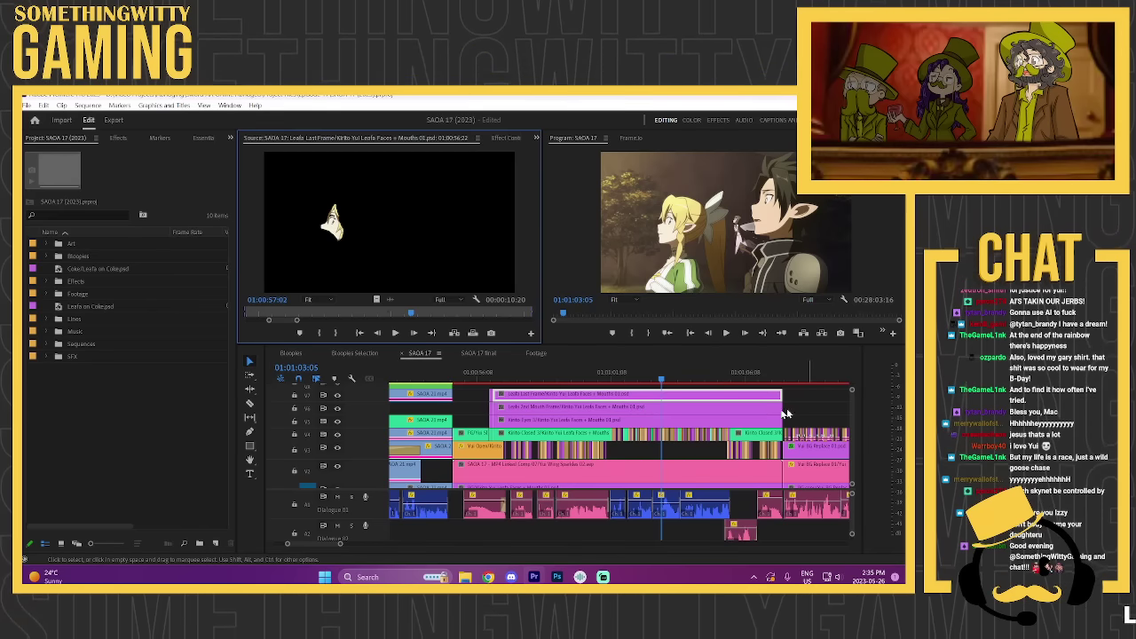
# Step: Scrub the profile shot's lip movement around 01:01:02:09 and back to 01:01:00:09, examining the V3 and V4 mouth clips
pyautogui.scroll(-2, 512, 417)
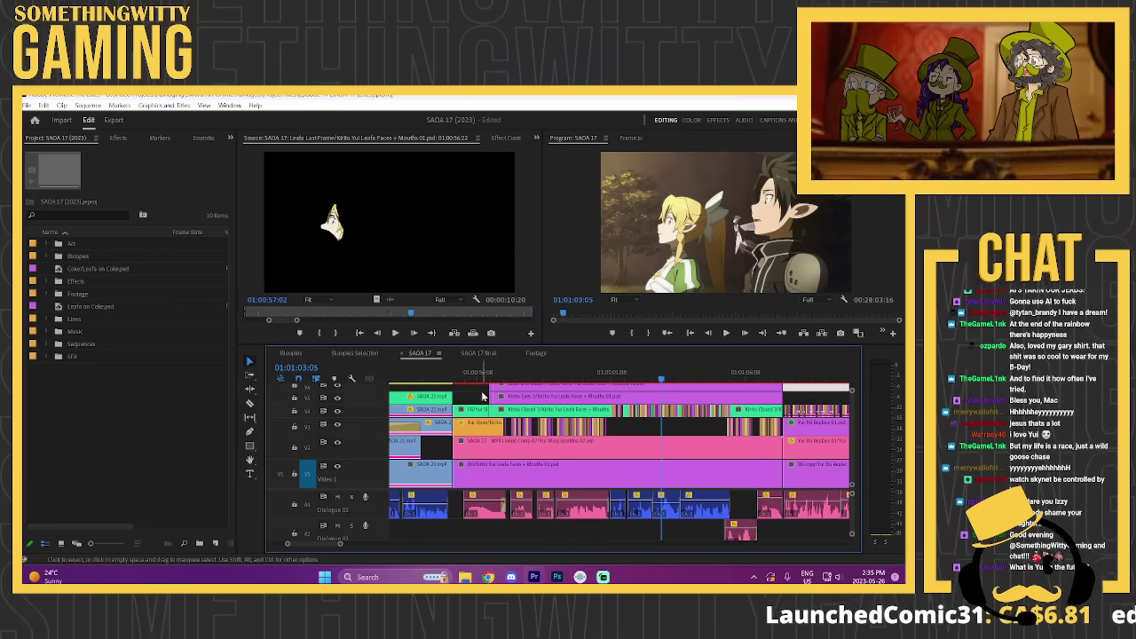
pyautogui.moveTo(508, 377); pyautogui.dragTo(549, 388)
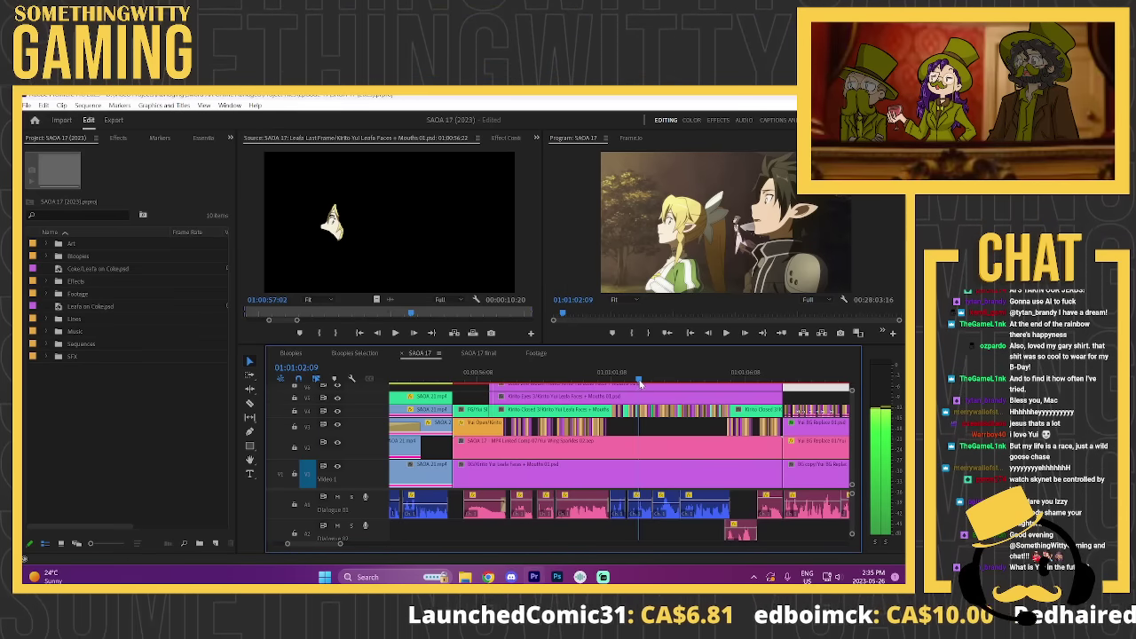
pyautogui.moveTo(639, 384); pyautogui.dragTo(585, 380)
pyautogui.scroll(-2, 531, 429)
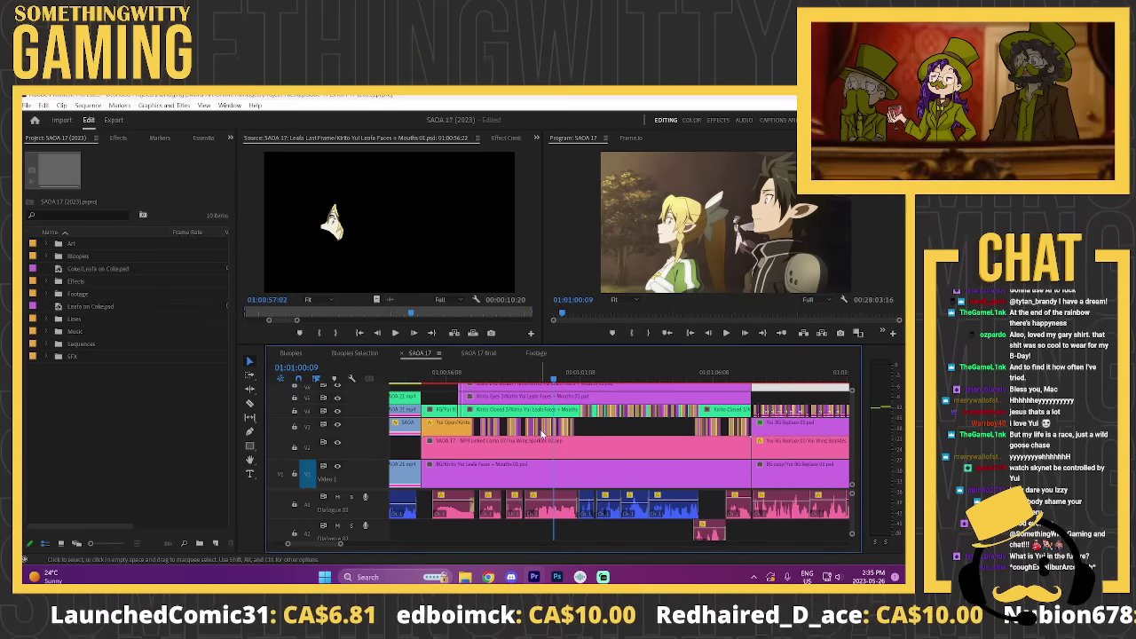
pyautogui.scroll(4, 543, 433)
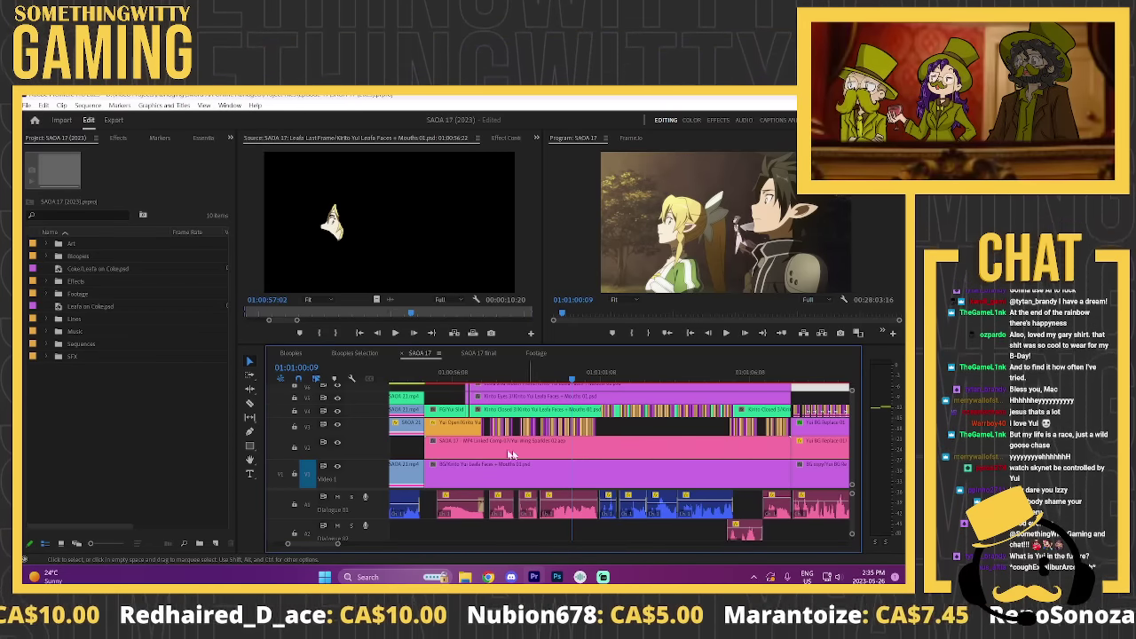
# Step: Return to the start of the profile shot at 01:00:55:20 and target the A1 dialogue track
pyautogui.click(431, 379)
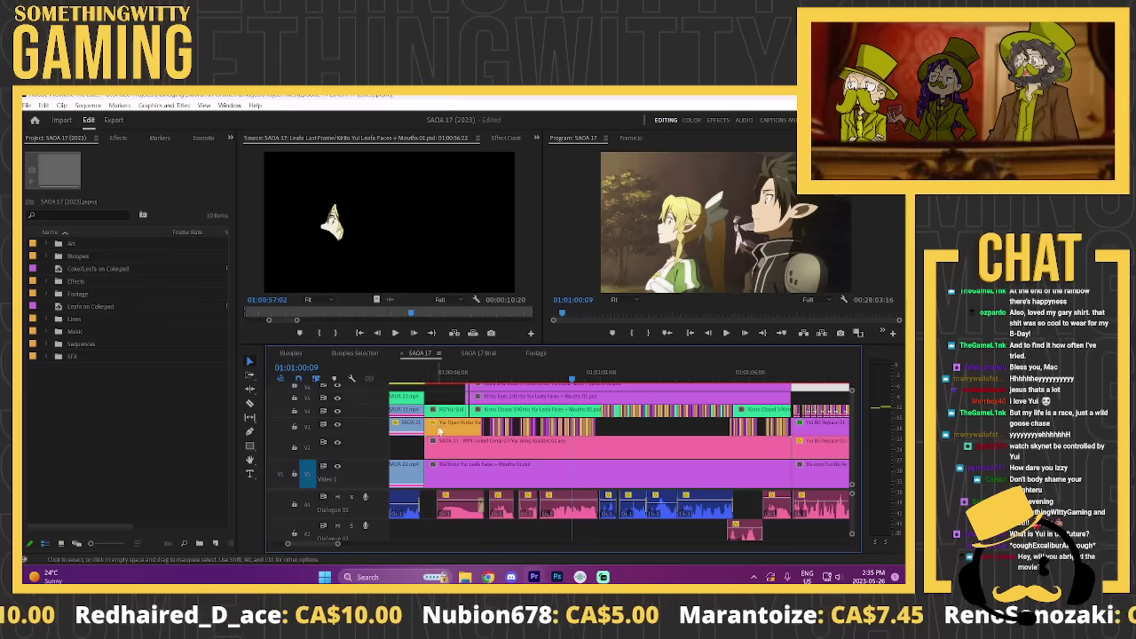
pyautogui.click(439, 379)
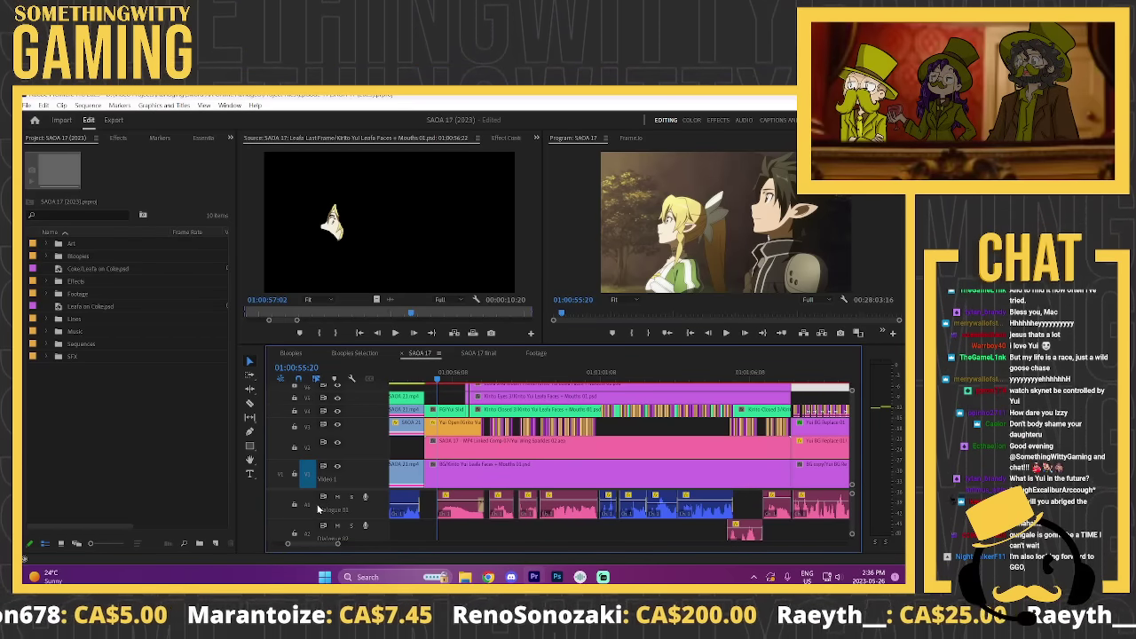
pyautogui.click(307, 504)
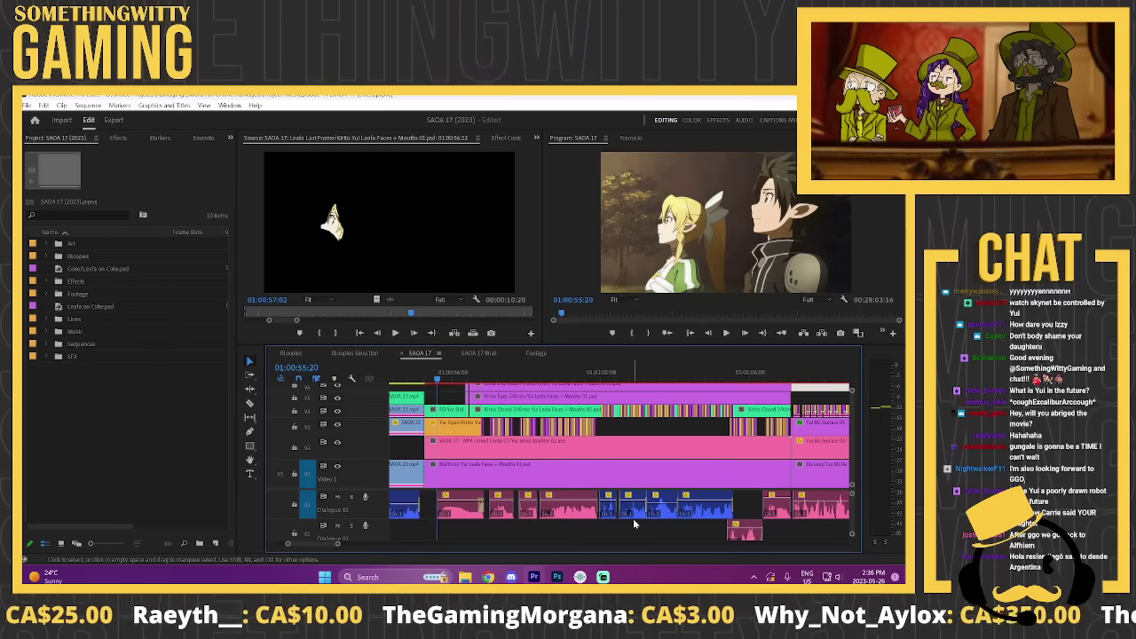
# Step: Highlight the gap between the mouth clips on V3 and review the shot's opening frames from 01:00:56:03 to 01:00:56:06
pyautogui.click(631, 432)
pyautogui.hscroll(-2, 631, 429)
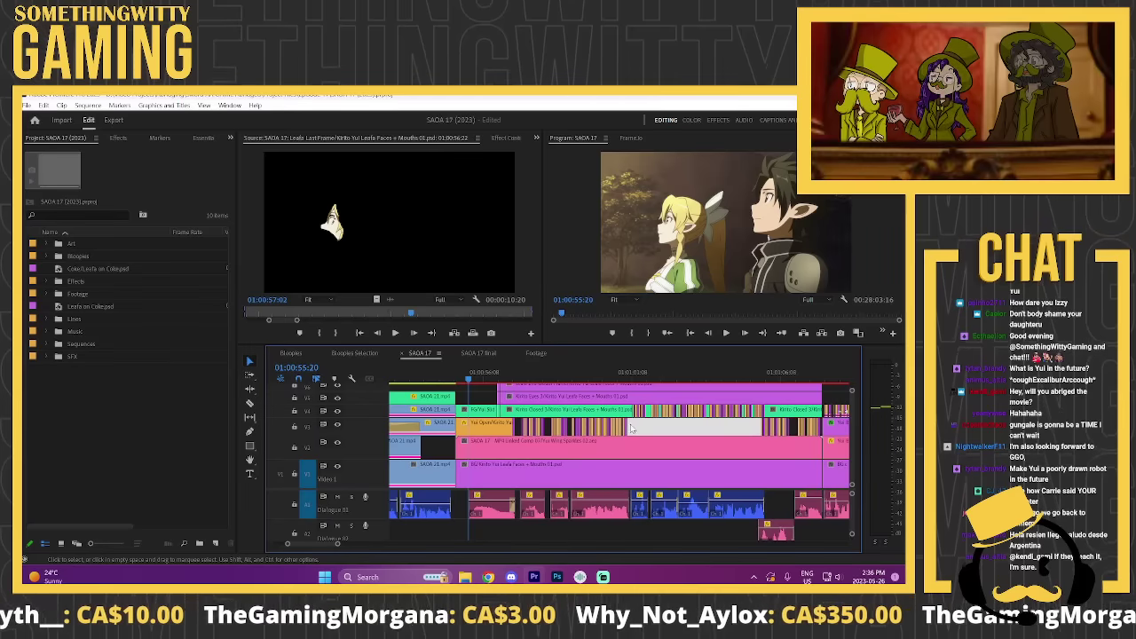
pyautogui.click(478, 378)
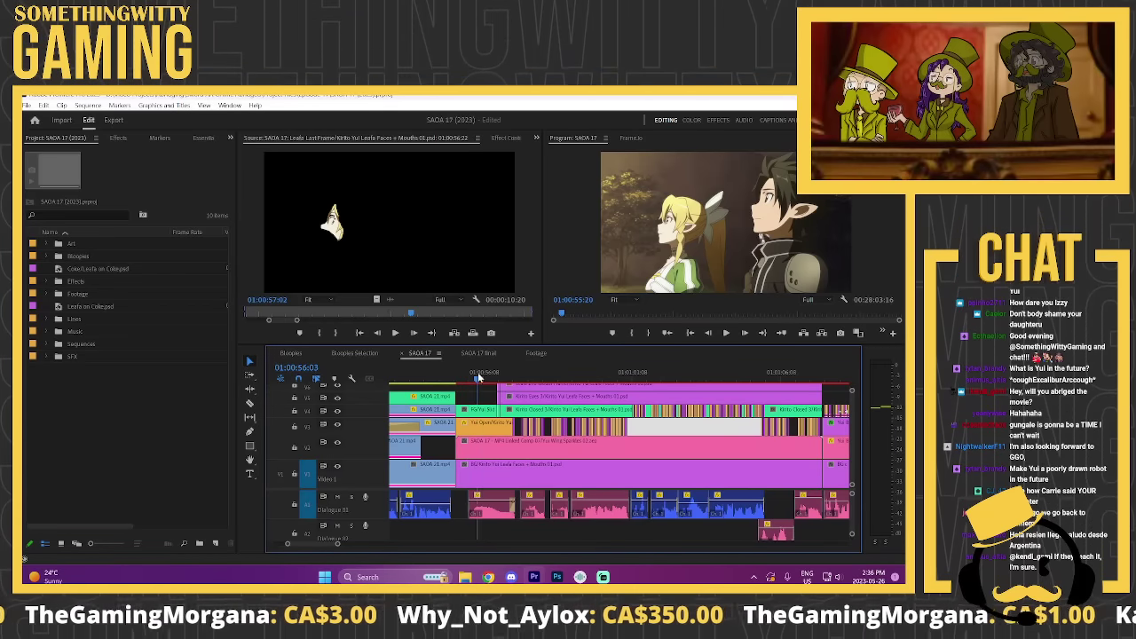
pyautogui.moveTo(488, 380)
pyautogui.mouseDown()
pyautogui.moveTo(507, 379)
pyautogui.moveTo(466, 383)
pyautogui.mouseUp()
pyautogui.scroll(1, 528, 489)
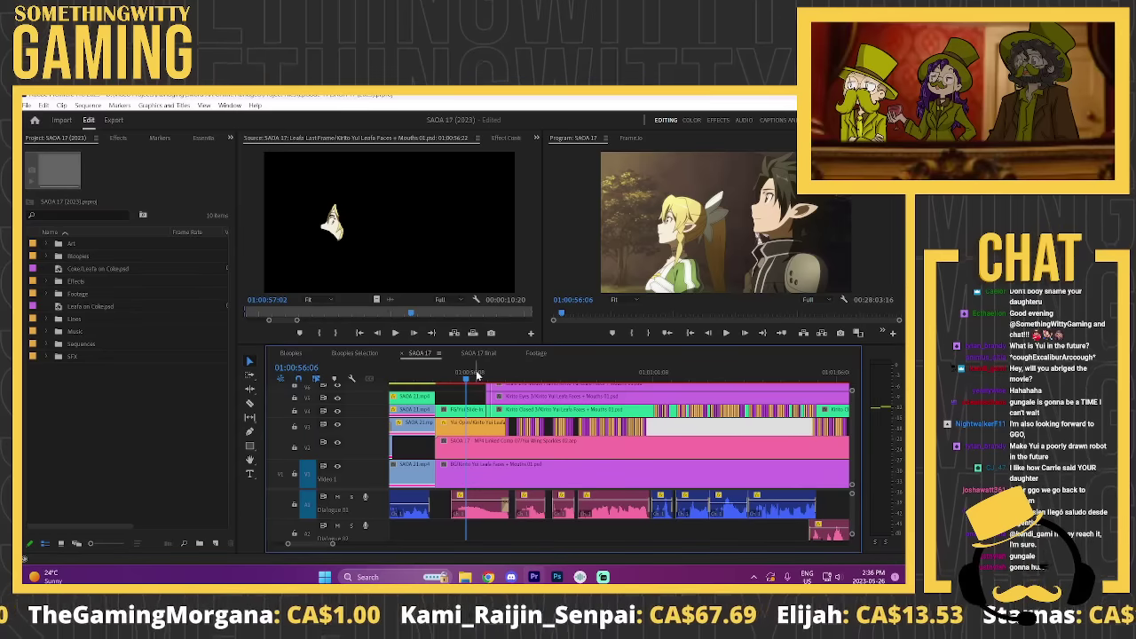
# Step: Review the profile shot from 01:00:56:06 through 01:00:58:01 and 01:01:00:07 to 01:01:02:07
pyautogui.moveTo(497, 382); pyautogui.dragTo(535, 397)
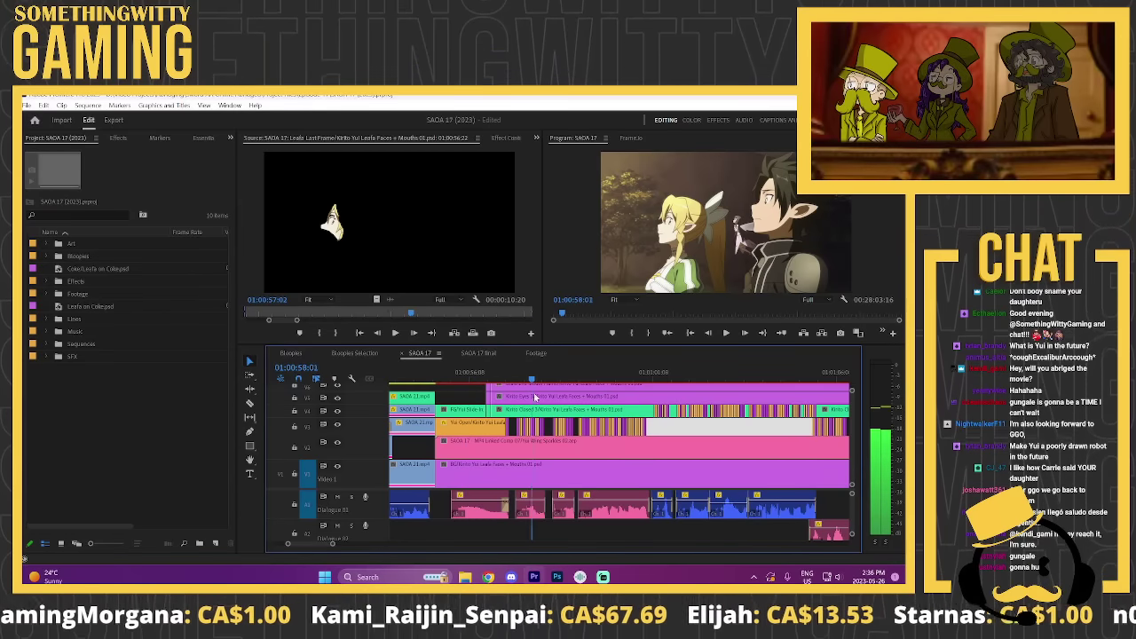
pyautogui.click(679, 372)
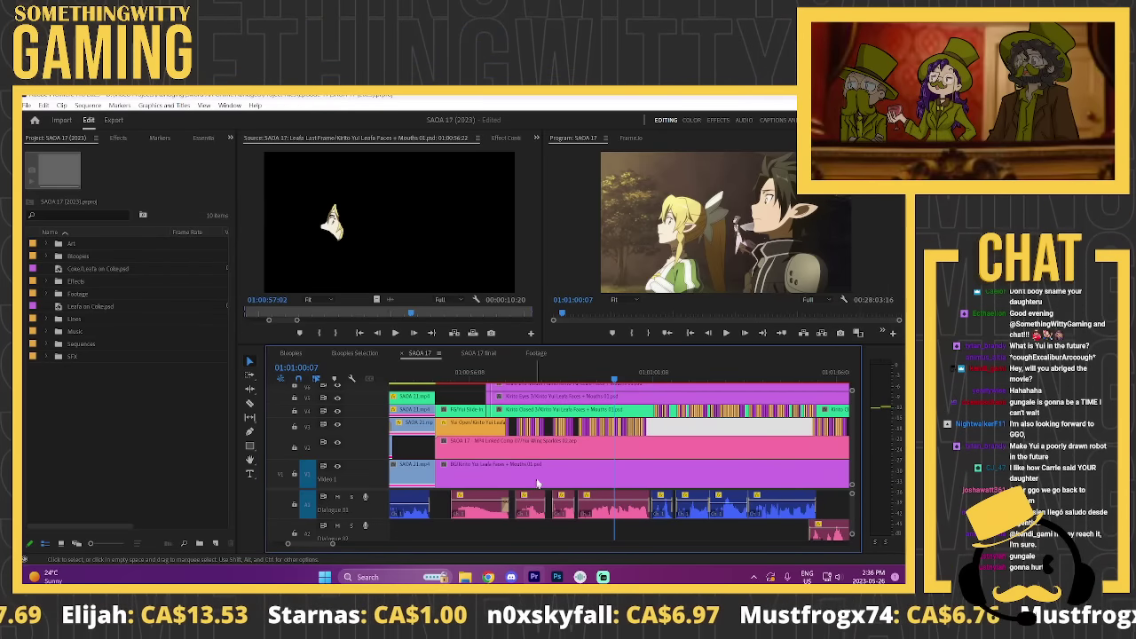
pyautogui.scroll(-5, 526, 455)
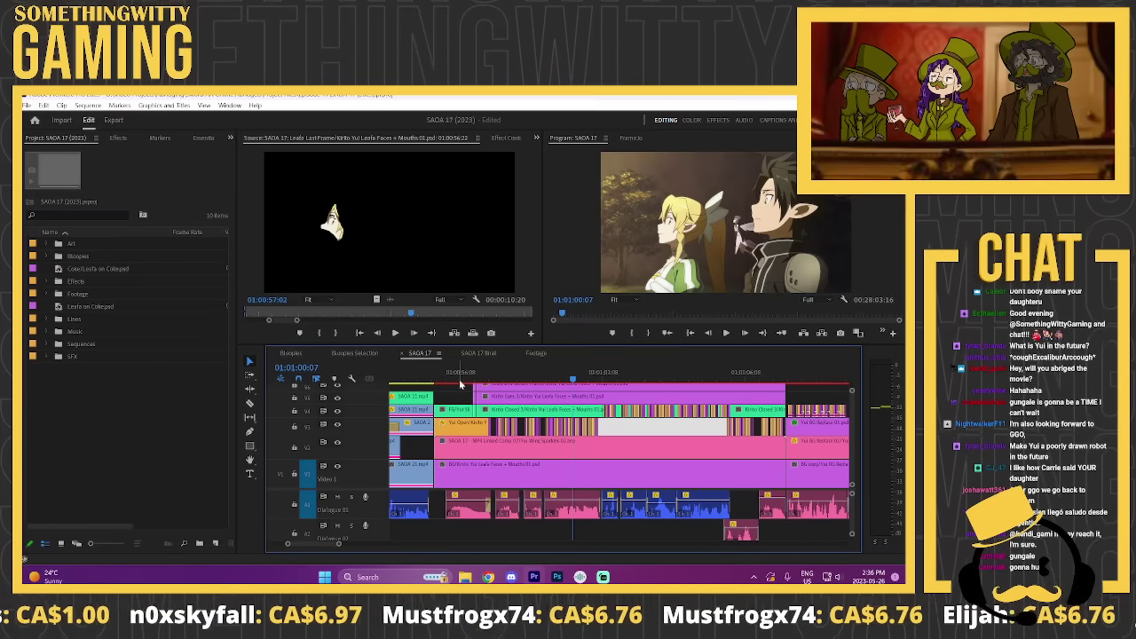
pyautogui.moveTo(480, 378); pyautogui.dragTo(629, 396)
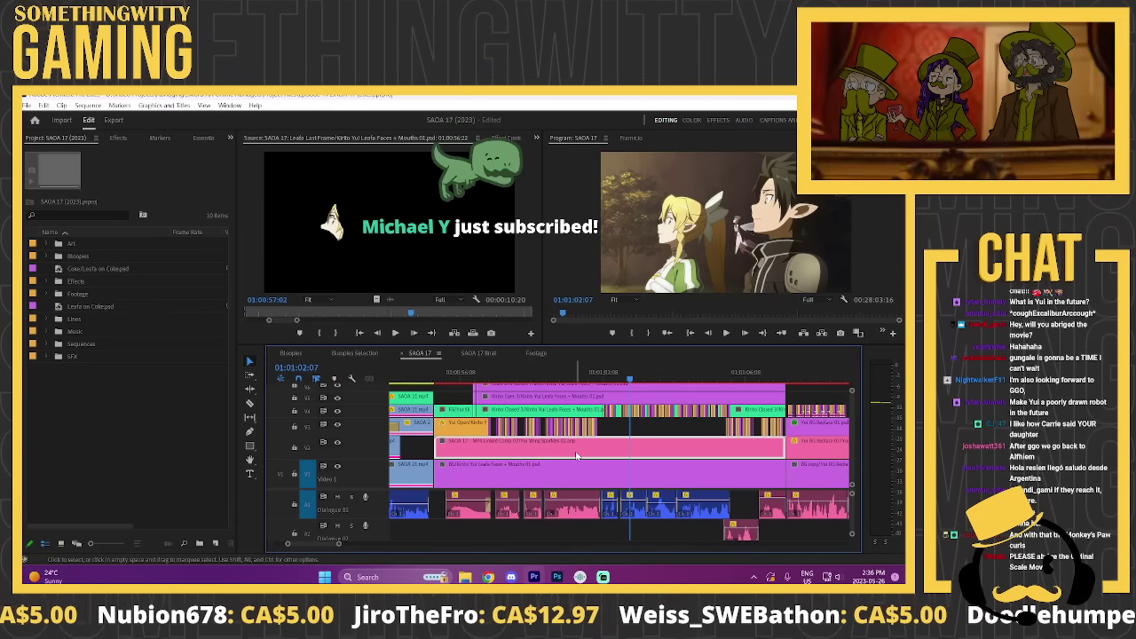
# Step: Open the V2 Yui Wing Sparkles 02 linked comp in After Effects and save the project as Yui Wing Sparkles 02 (converted).aep
pyautogui.rightClick(582, 456)
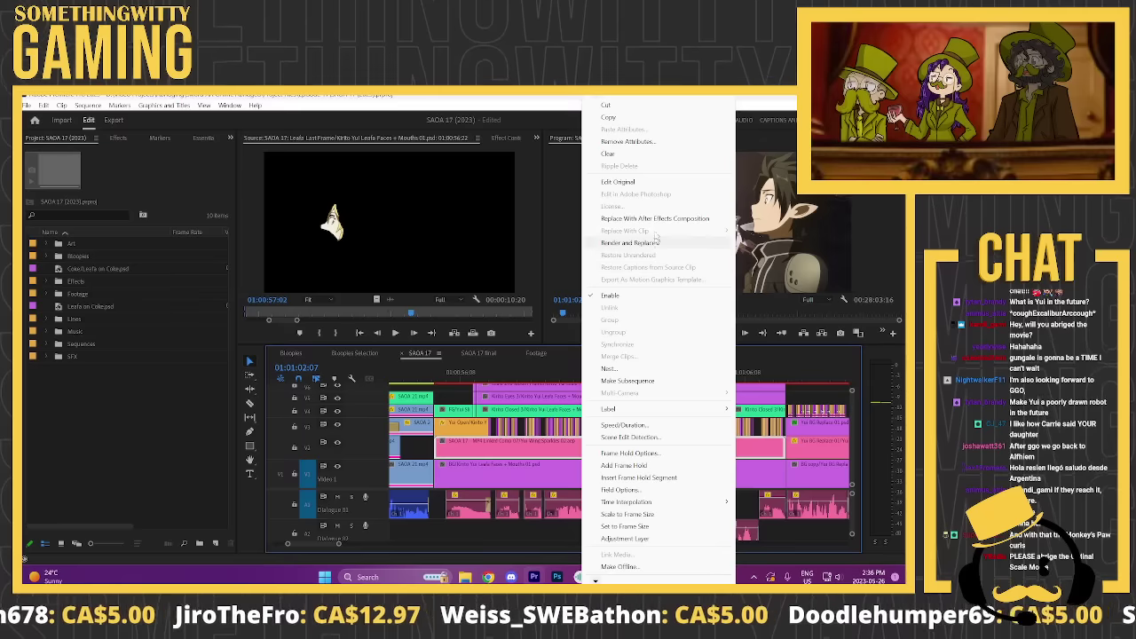
pyautogui.click(641, 183)
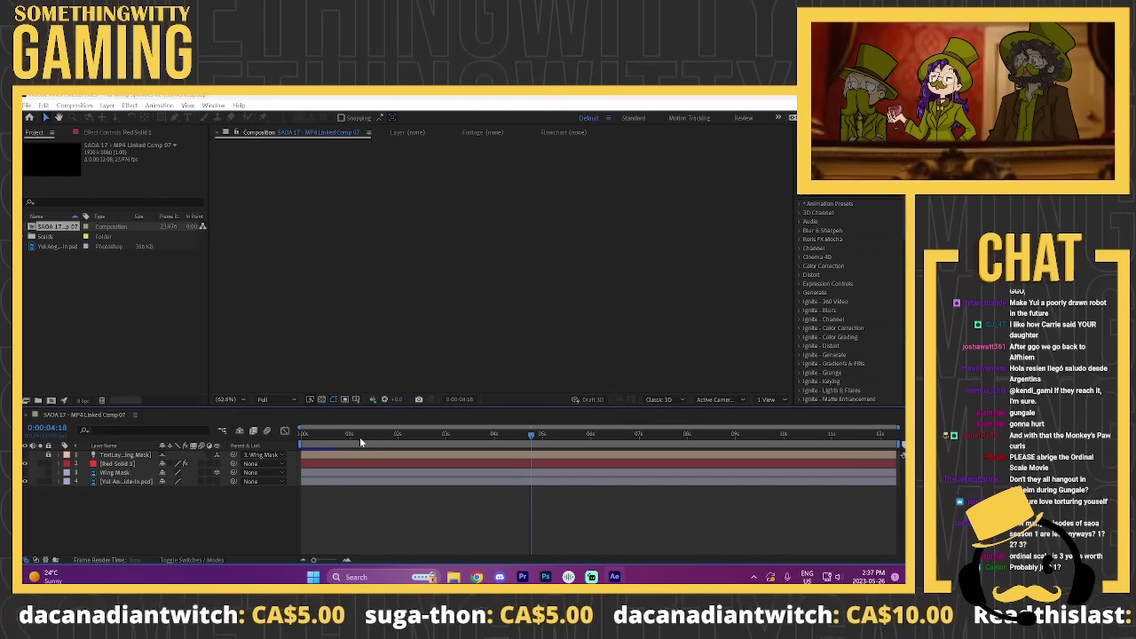
pyautogui.hotkey('ctrl', 's')
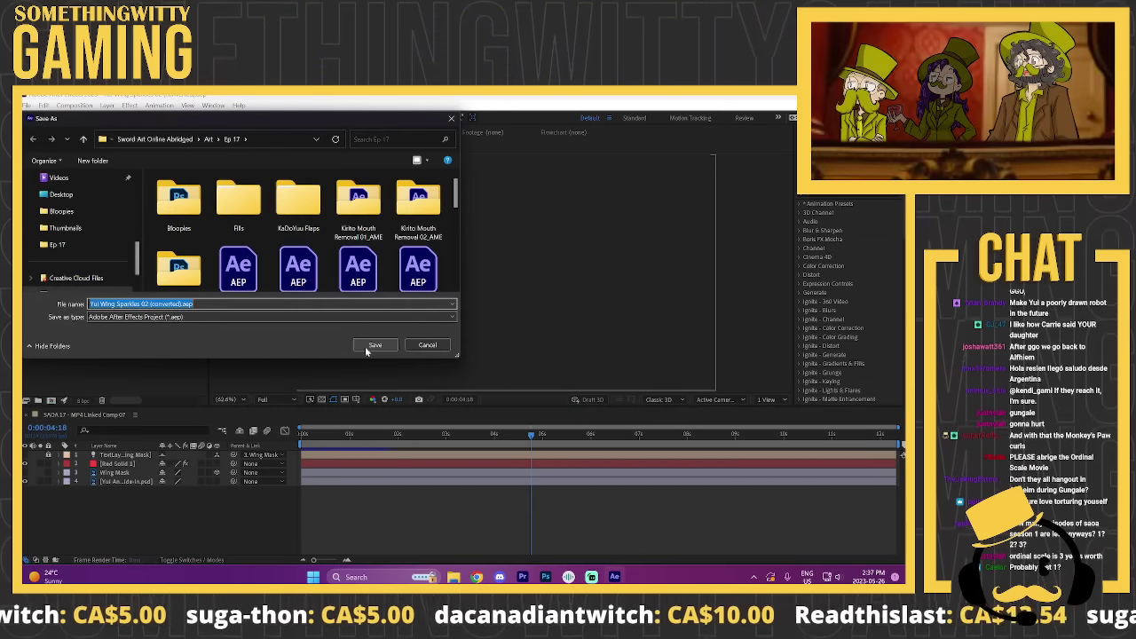
pyautogui.click(368, 347)
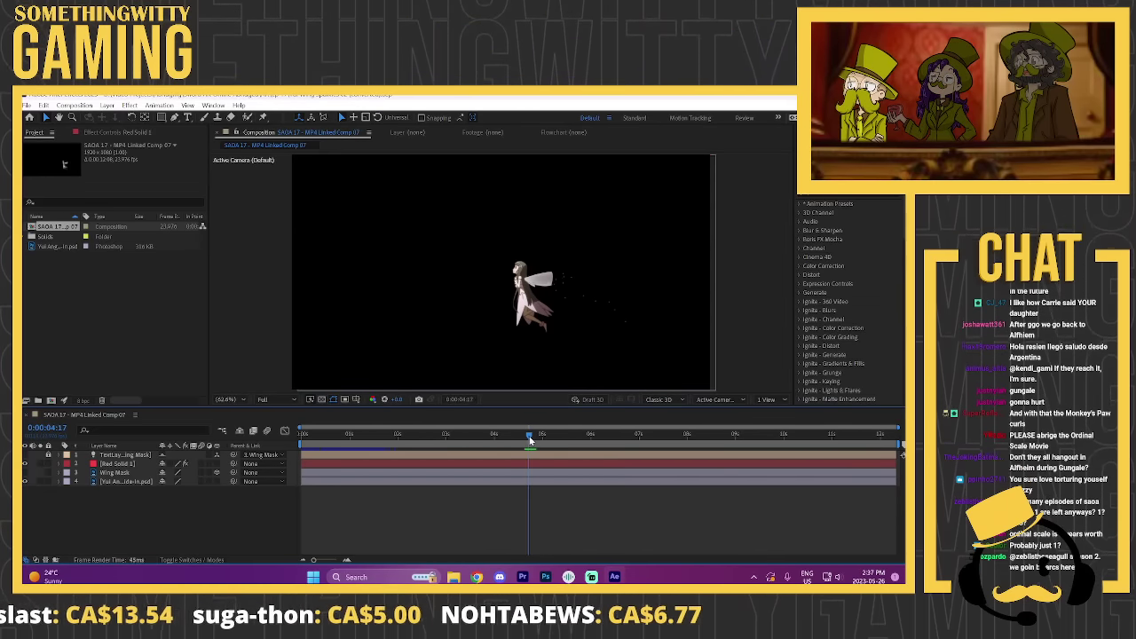
# Step: Scrub through the wing sparkle composition, ending at 0:00:02:10, to examine the particles trailing behind Yui
pyautogui.moveTo(529, 440); pyautogui.dragTo(649, 446)
pyautogui.click(365, 433)
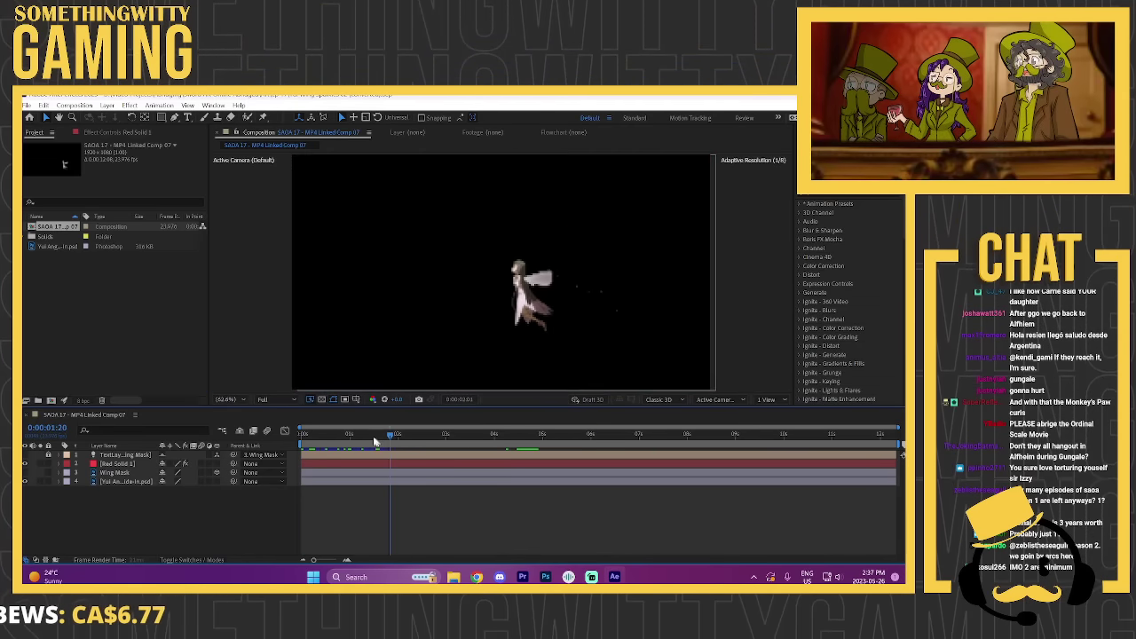
pyautogui.moveTo(370, 431); pyautogui.dragTo(423, 439)
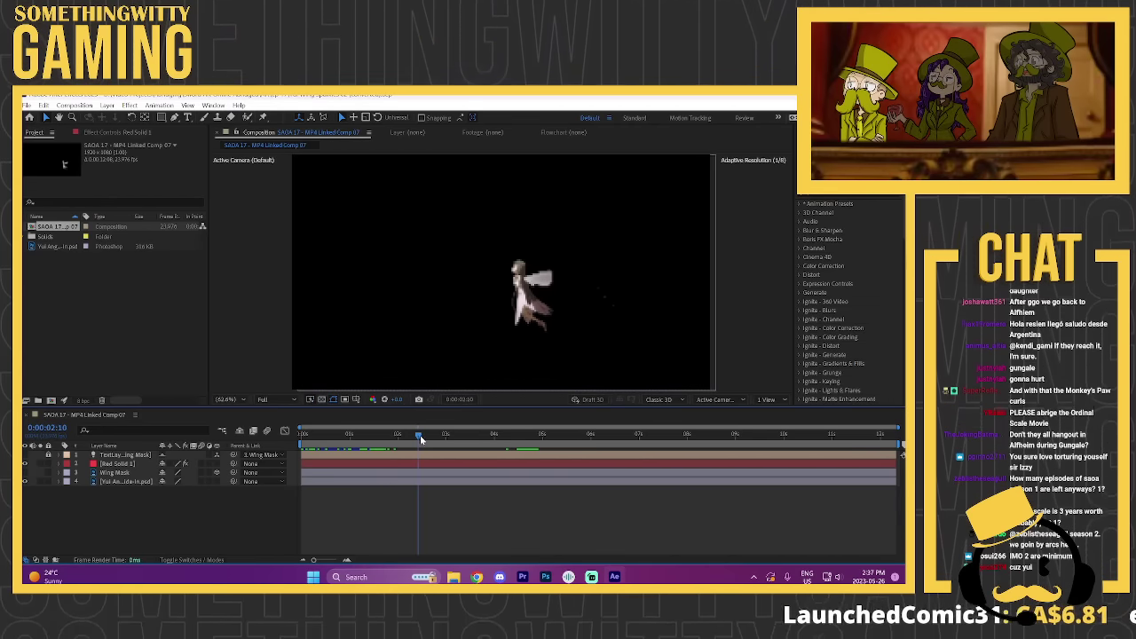
# Step: Examine Yui's wing up close at 400% and show the Red Solid 1 and Wing Mask layers in turn
pyautogui.scroll(3, 568, 293)
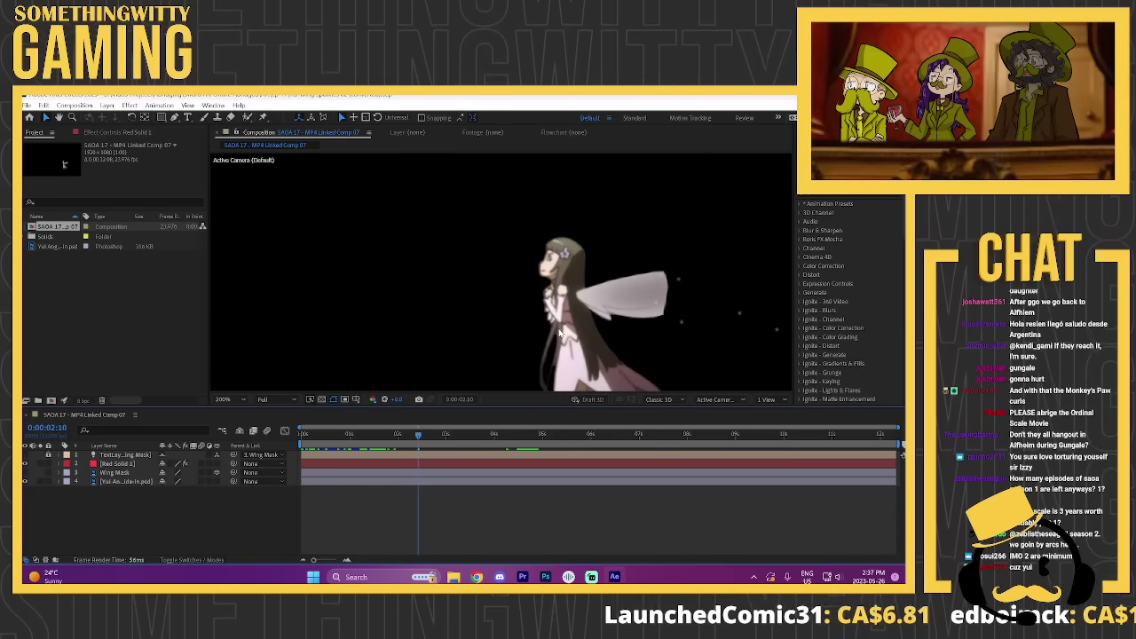
pyautogui.scroll(2, 557, 327)
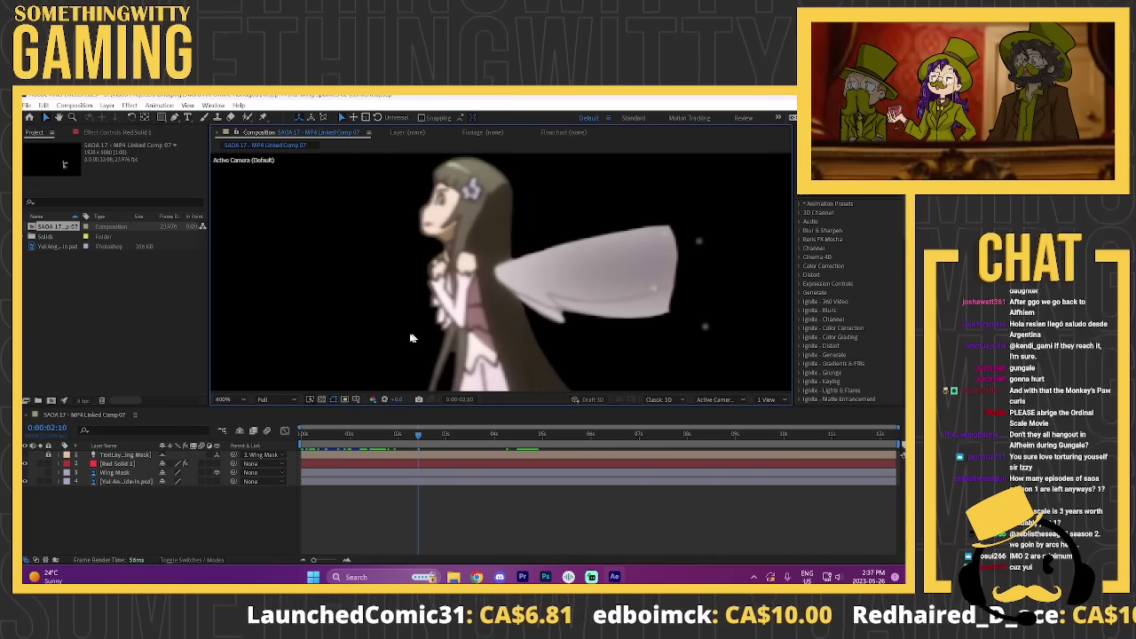
pyautogui.click(119, 463)
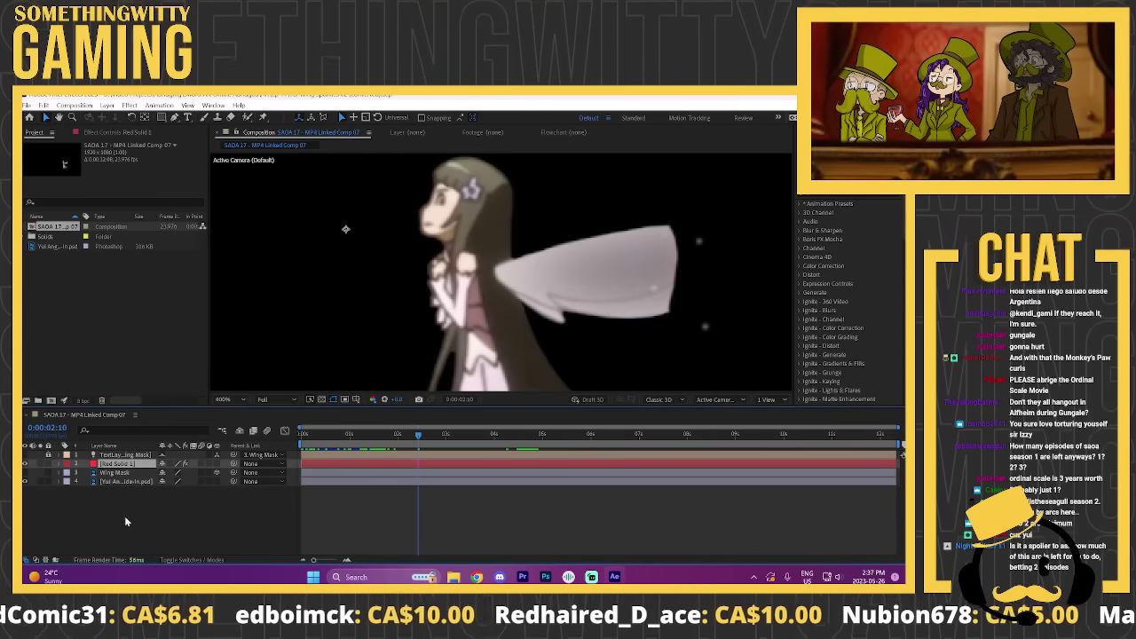
pyautogui.click(108, 476)
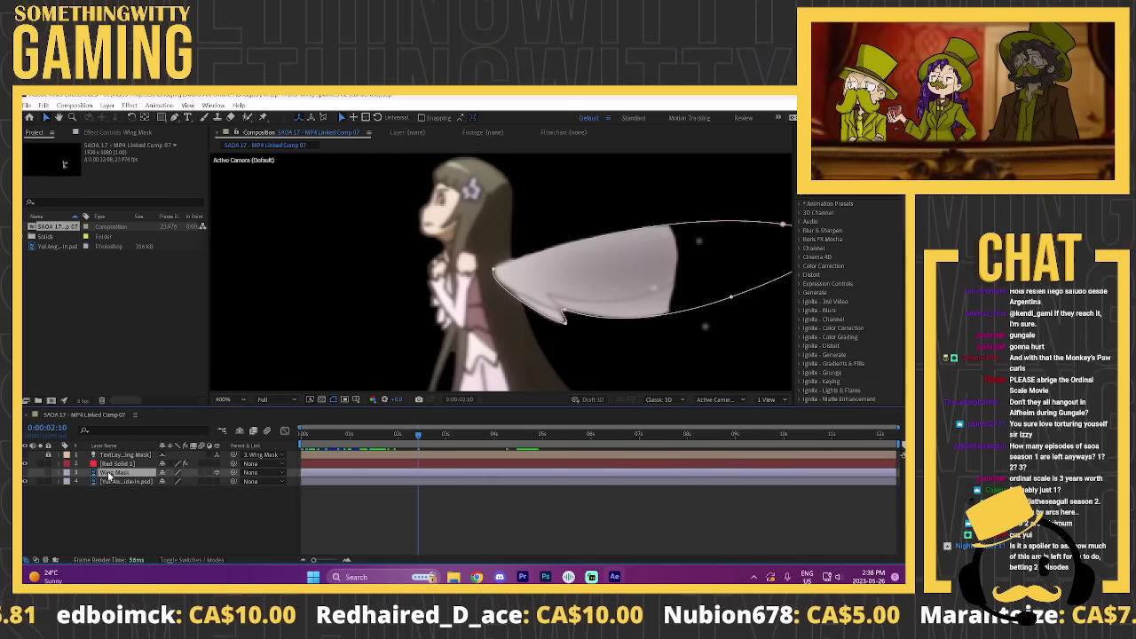
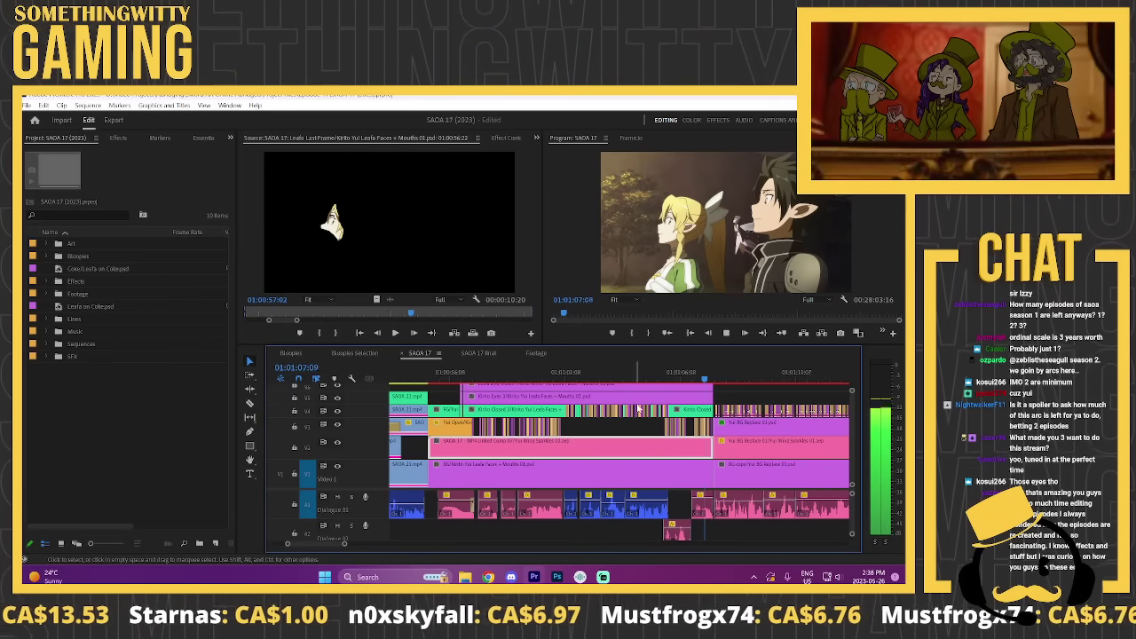
# Step: Stop playback at 01:01:08:14 in Premiere Pro, review Yui's front-view shot through 01:01:15:15 and return to 01:01:11:06
pyautogui.press('space')
pyautogui.scroll(-5, 544, 426)
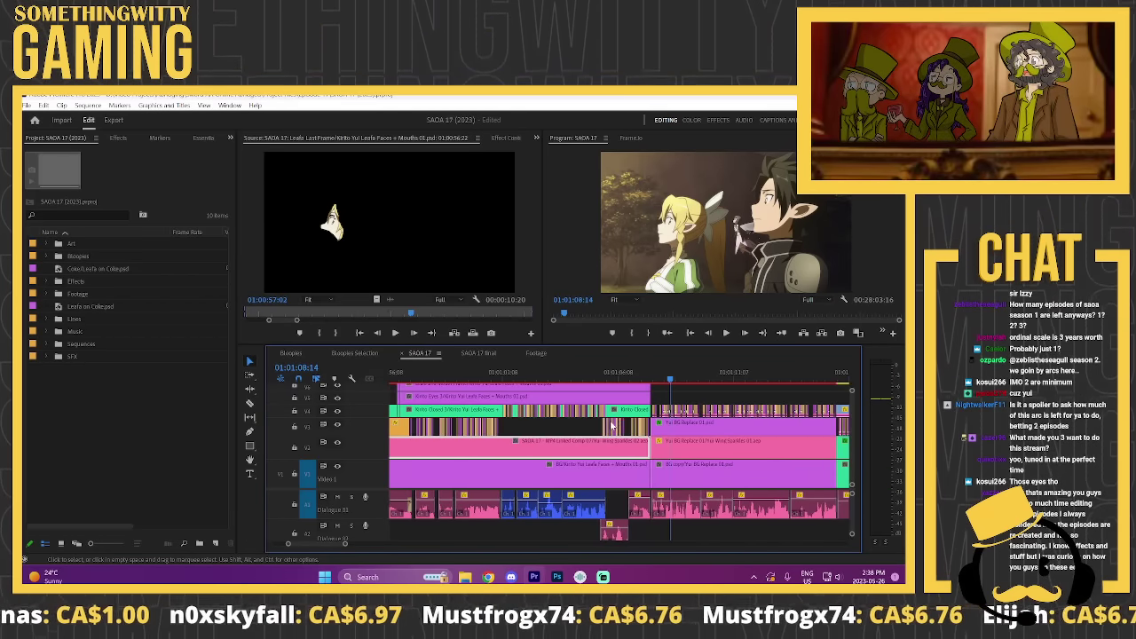
pyautogui.scroll(-2, 544, 427)
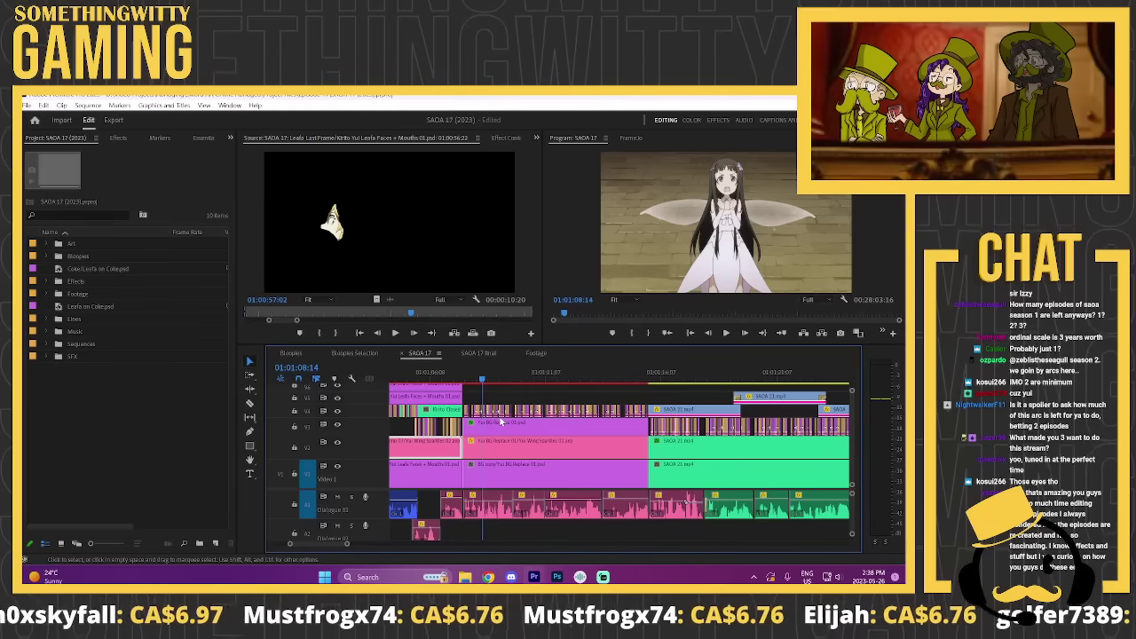
pyautogui.scroll(-4, 479, 442)
pyautogui.scroll(3, 454, 444)
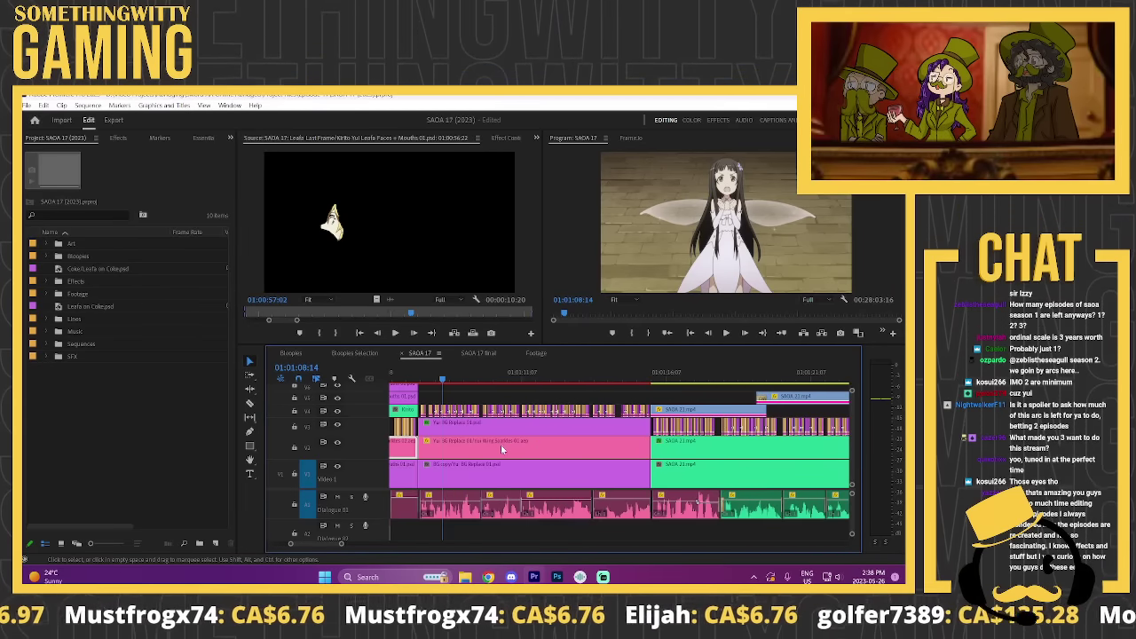
pyautogui.scroll(2, 536, 433)
pyautogui.click(495, 384)
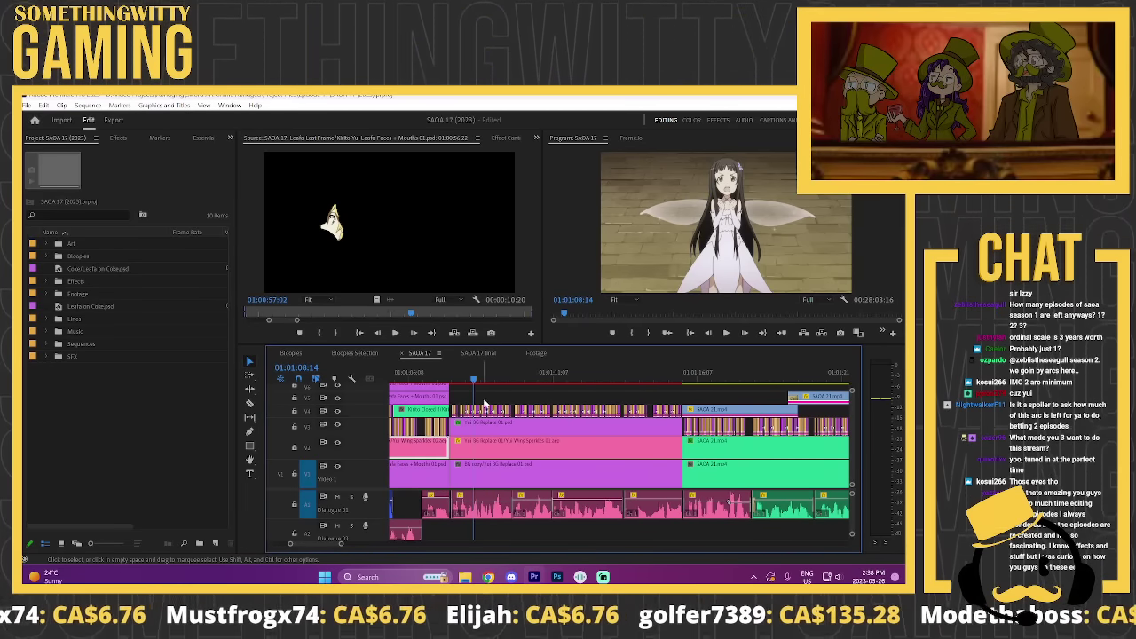
pyautogui.moveTo(495, 383); pyautogui.dragTo(521, 392)
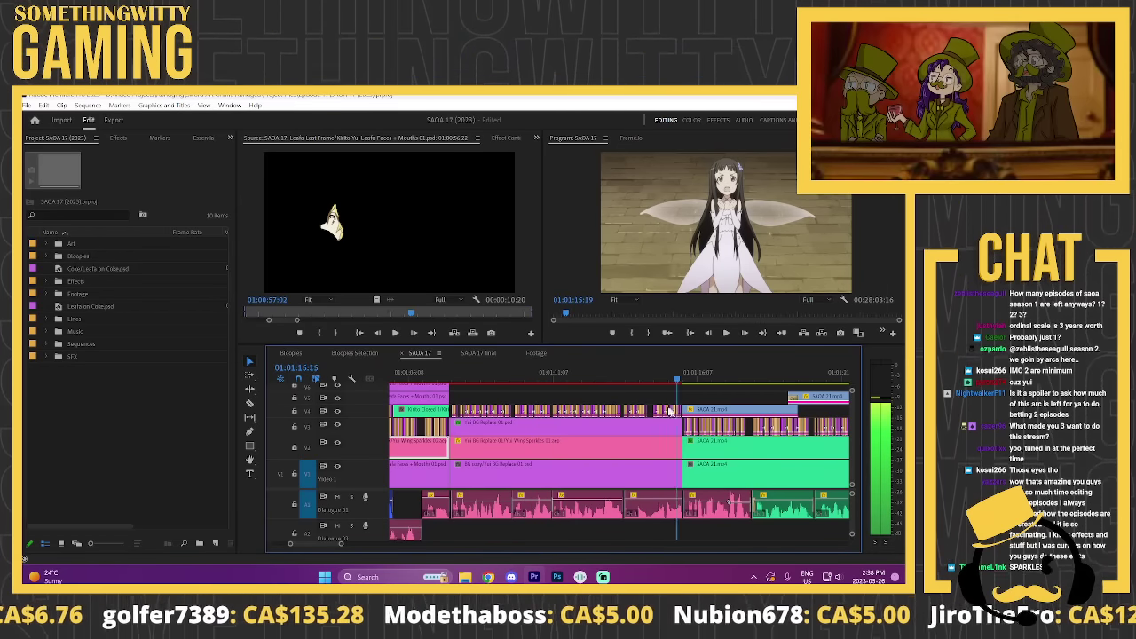
pyautogui.click(585, 406)
pyautogui.moveTo(554, 409); pyautogui.dragTo(551, 406)
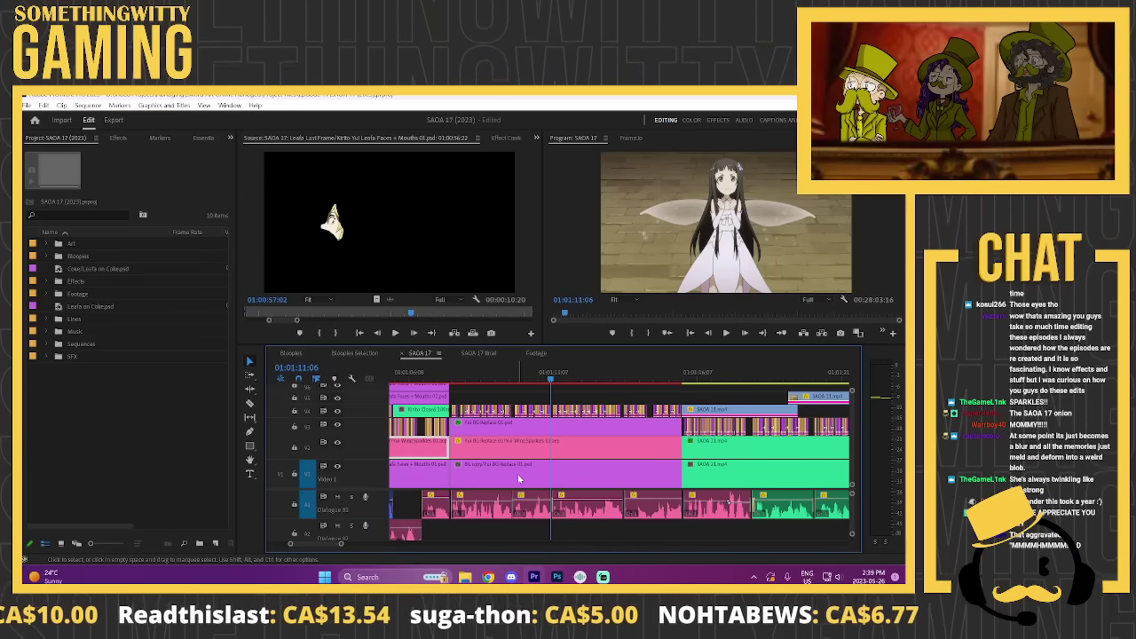
# Step: Show the V1 BG copy/Yui BG Replace 01.psd background clip by itself in the source preview and inspect its Motion properties
pyautogui.click(519, 479)
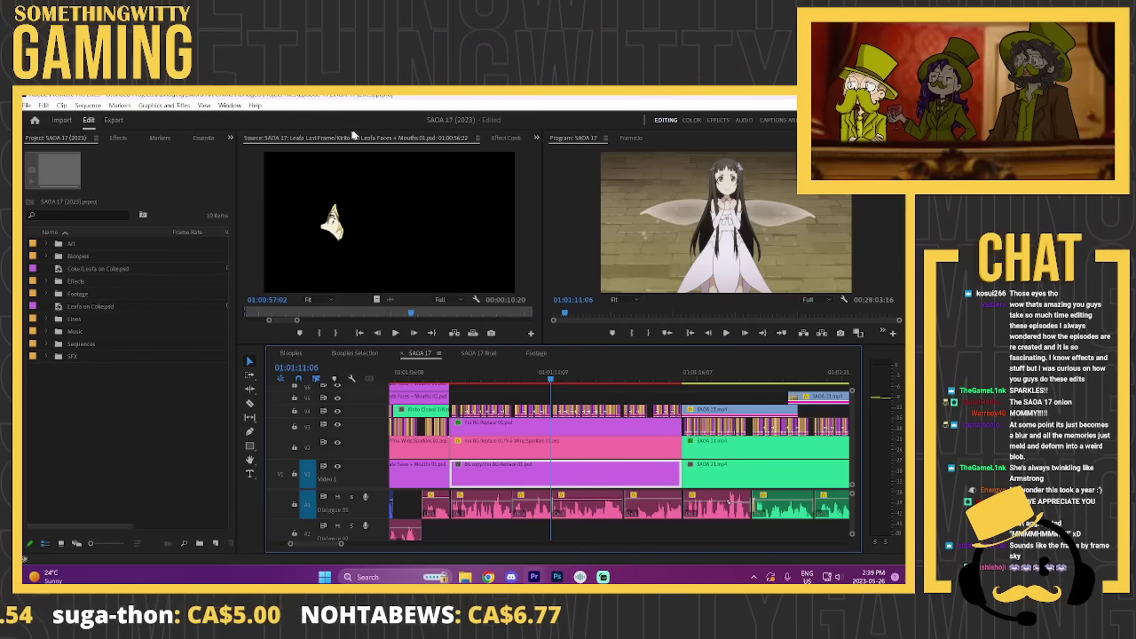
pyautogui.doubleClick(483, 474)
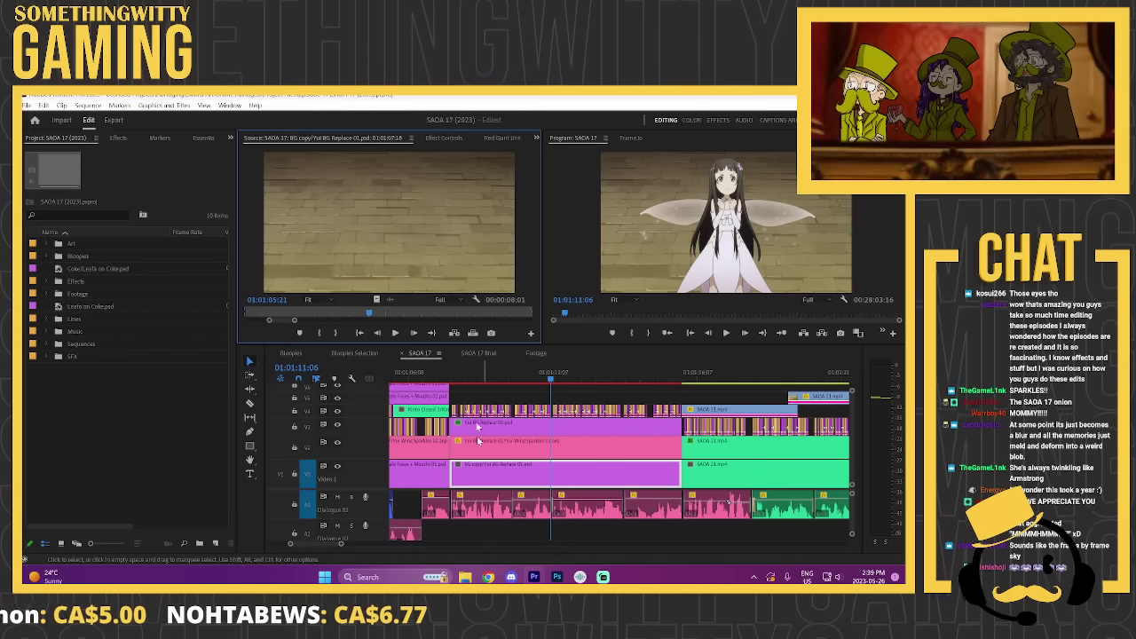
pyautogui.click(444, 138)
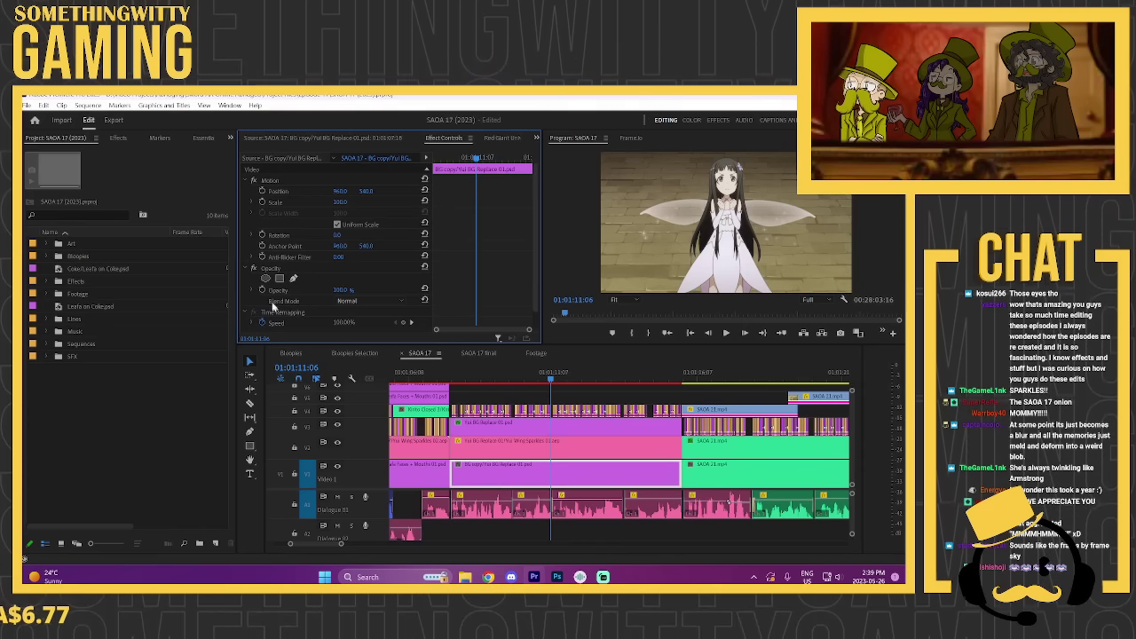
pyautogui.click(269, 180)
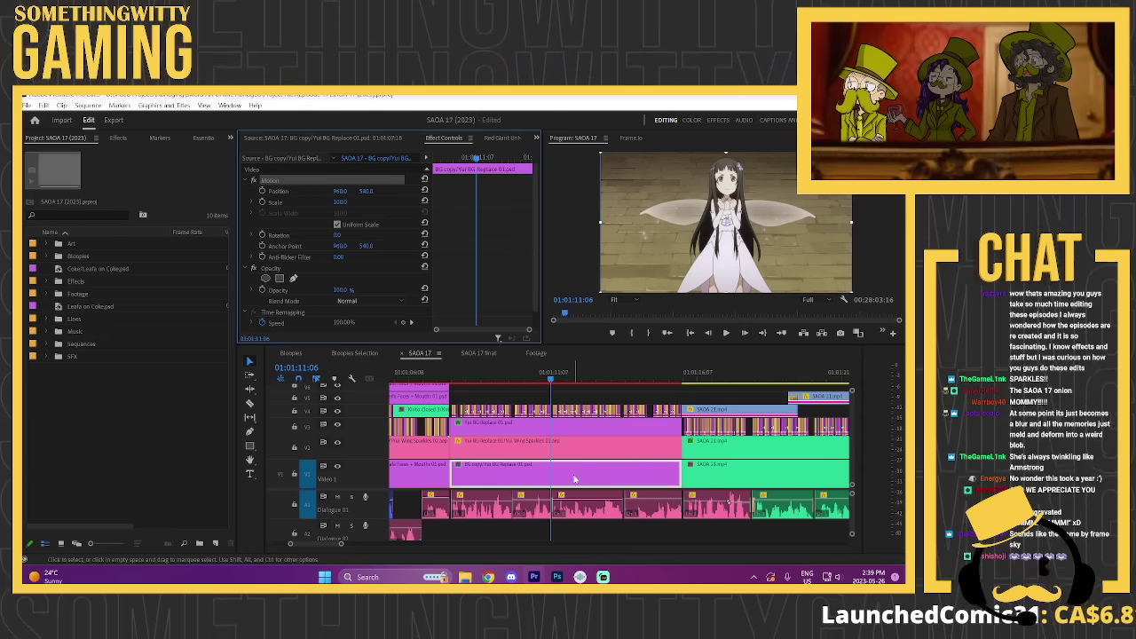
# Step: Open the background clip's Yui BG Replace 01.psd file for editing in Photoshop
pyautogui.rightClick(569, 442)
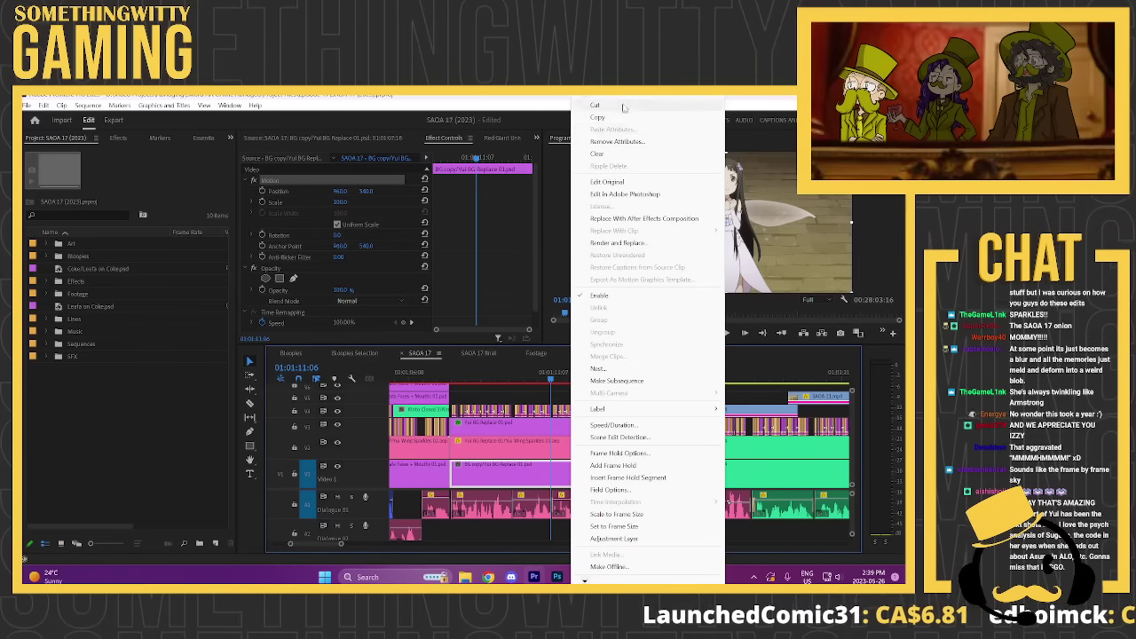
pyautogui.click(608, 196)
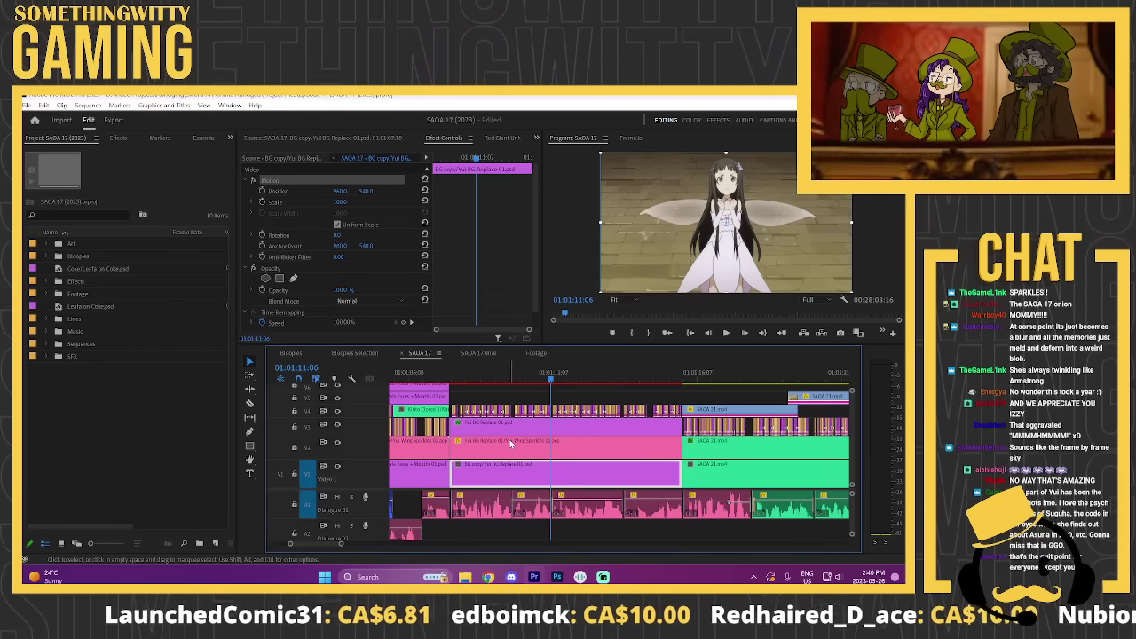
pyautogui.scroll(-1, 515, 435)
pyautogui.hotkey('ctrl', 'e')
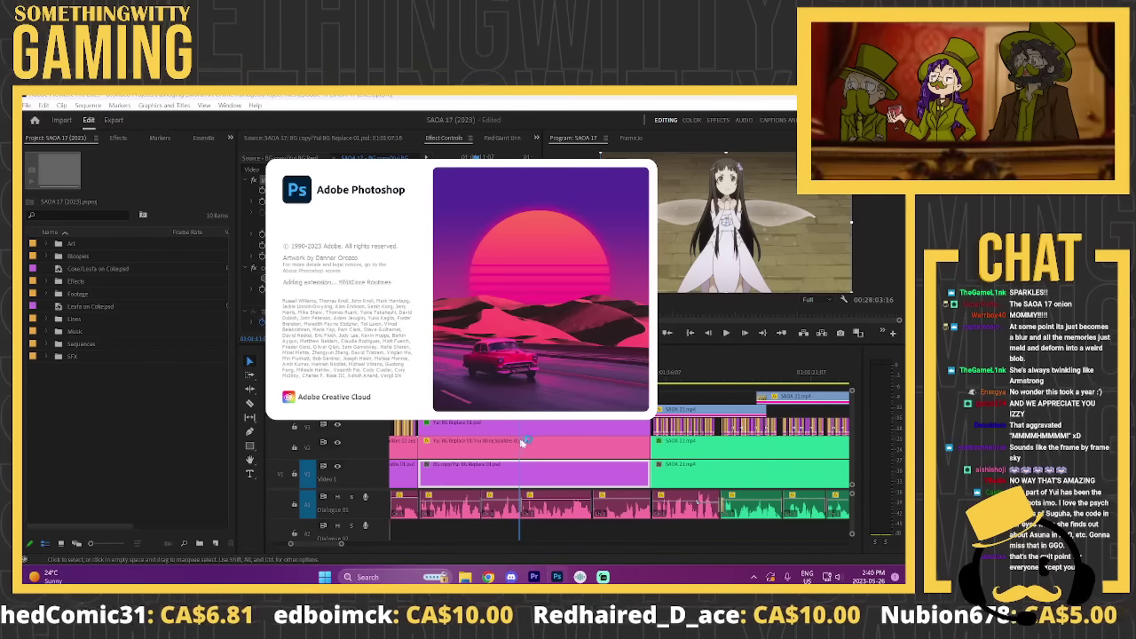
pyautogui.scroll(1, 522, 444)
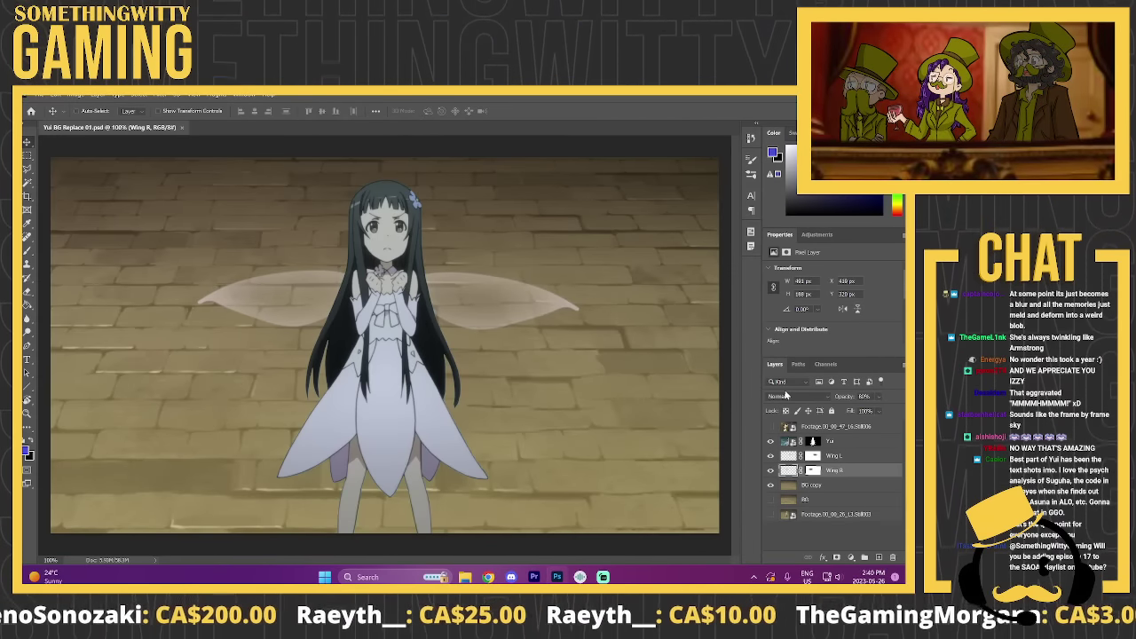
# Step: Disable the layer mask on the Yui layer to show the original footage frame behind her
pyautogui.scroll(-2, 444, 404)
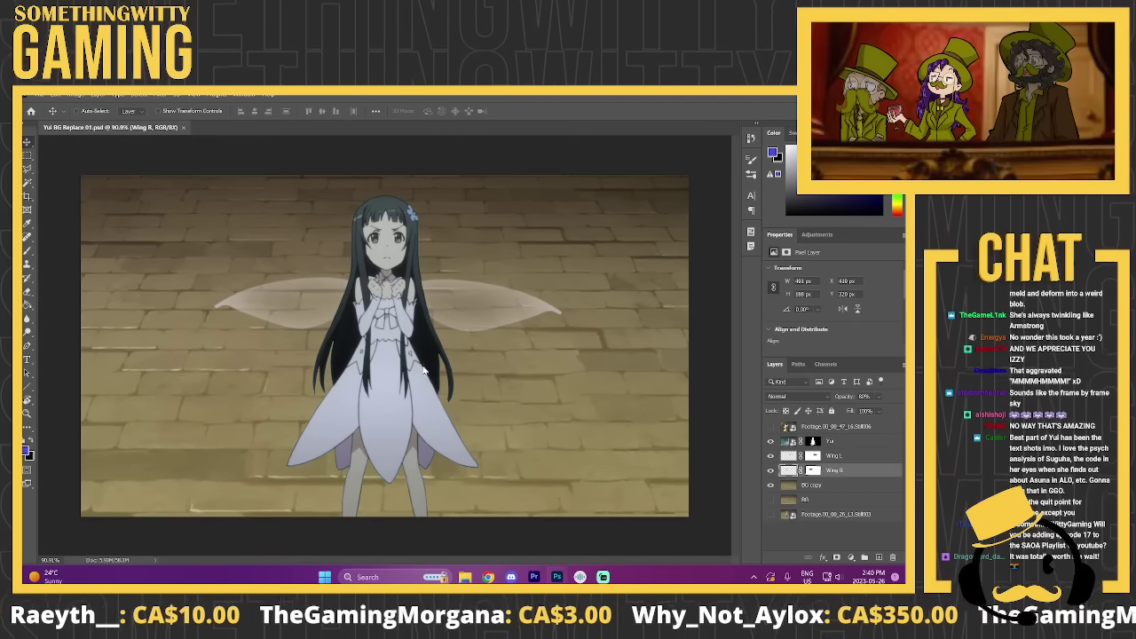
pyautogui.scroll(1, 422, 373)
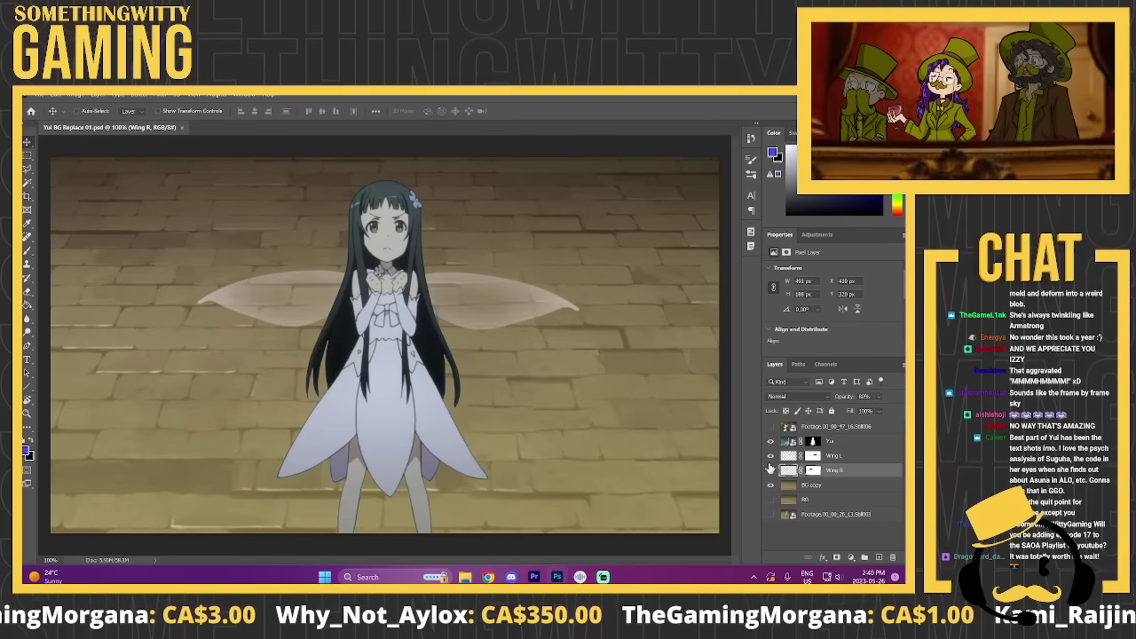
pyautogui.click(838, 443)
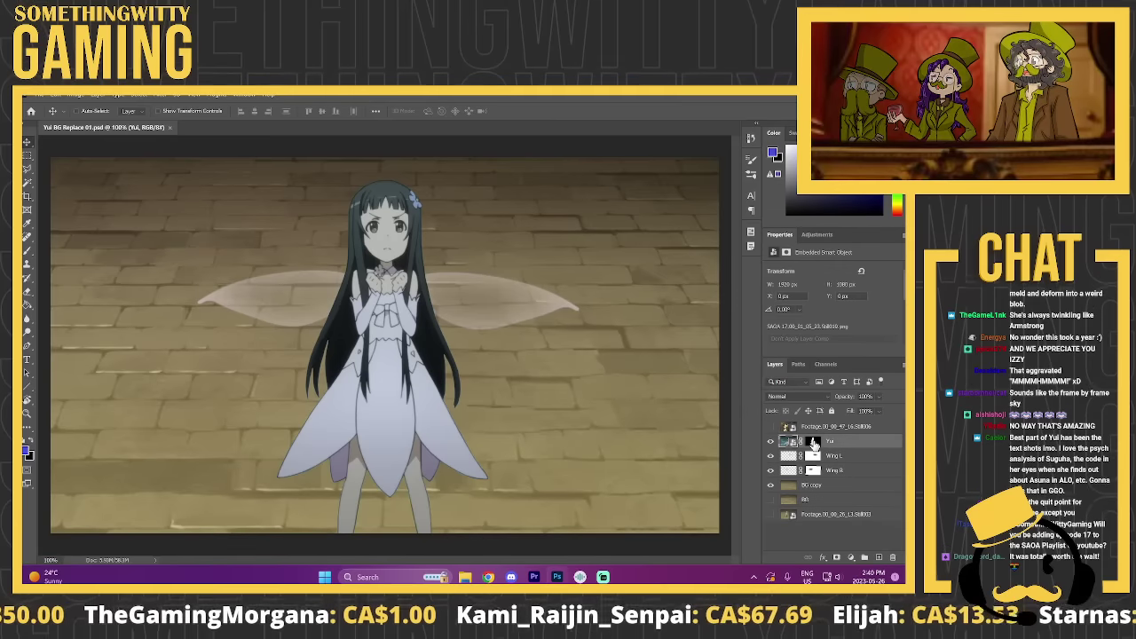
pyautogui.rightClick(813, 443)
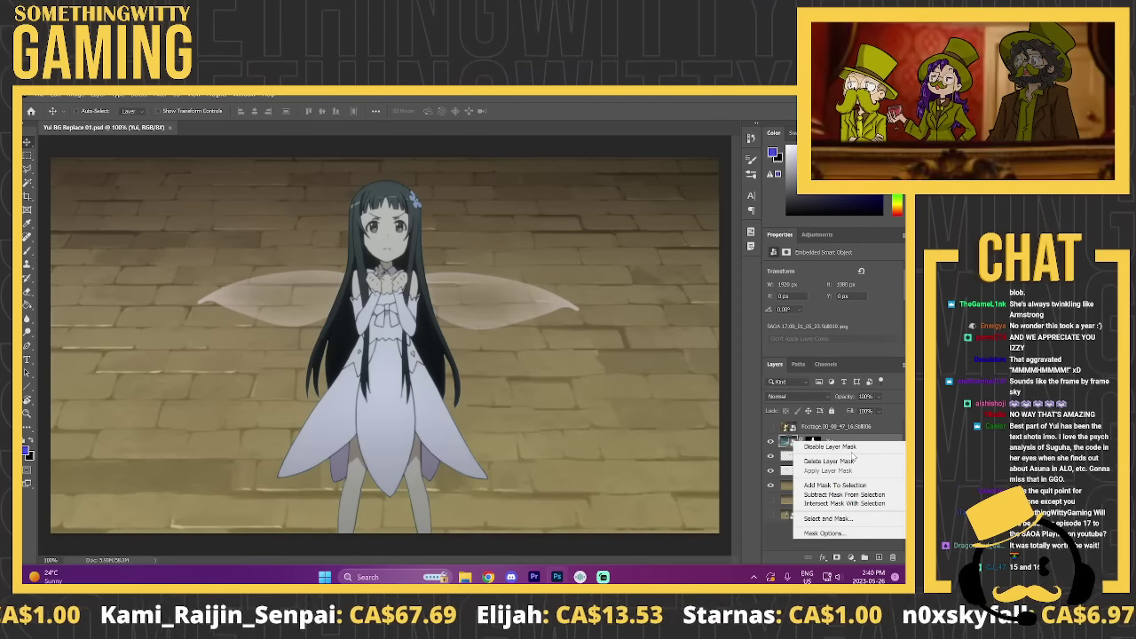
pyautogui.click(828, 461)
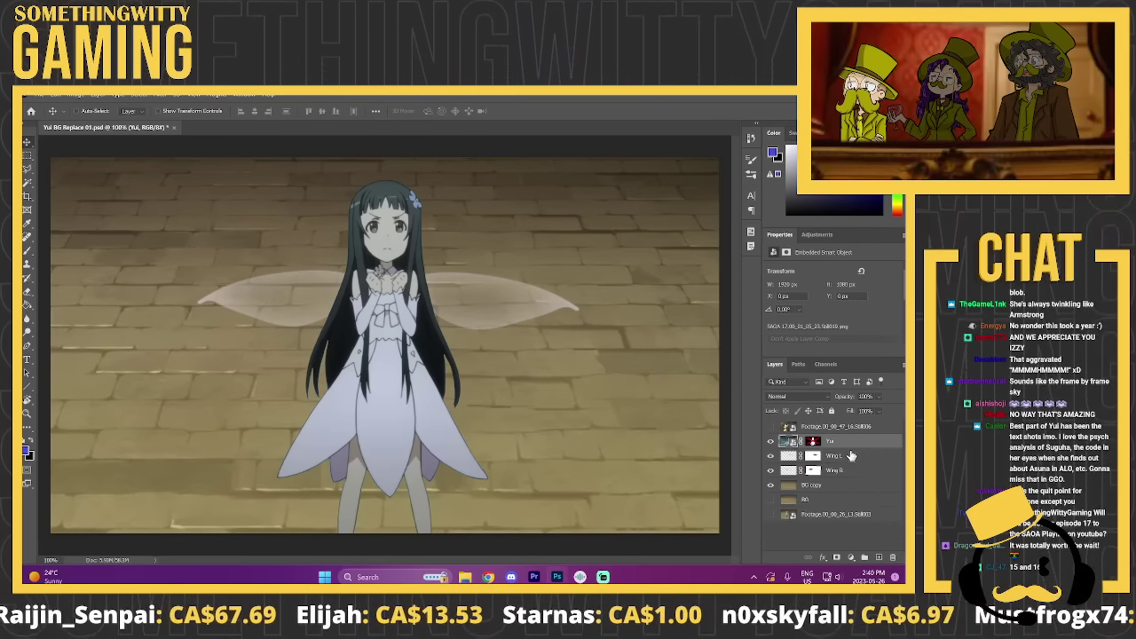
pyautogui.scroll(-1, 493, 383)
pyautogui.scroll(1, 500, 390)
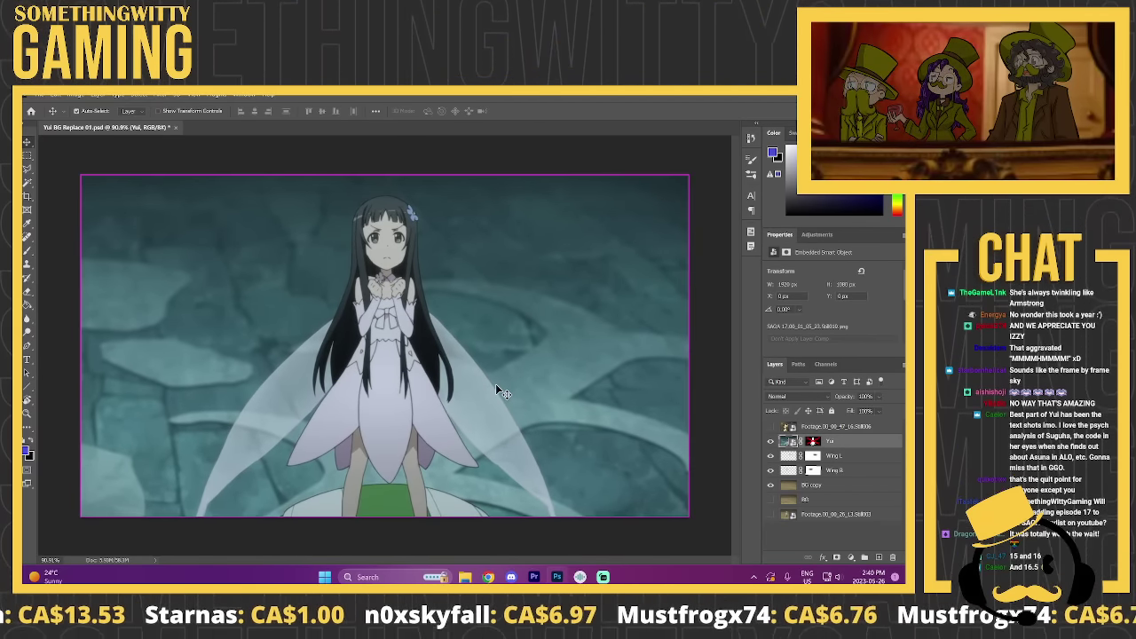
# Step: Restore the mask on the Yui layer and compare the masked composite with the original footage frame once more
pyautogui.hotkey('ctrl', 'z')
pyautogui.scroll(2, 414, 383)
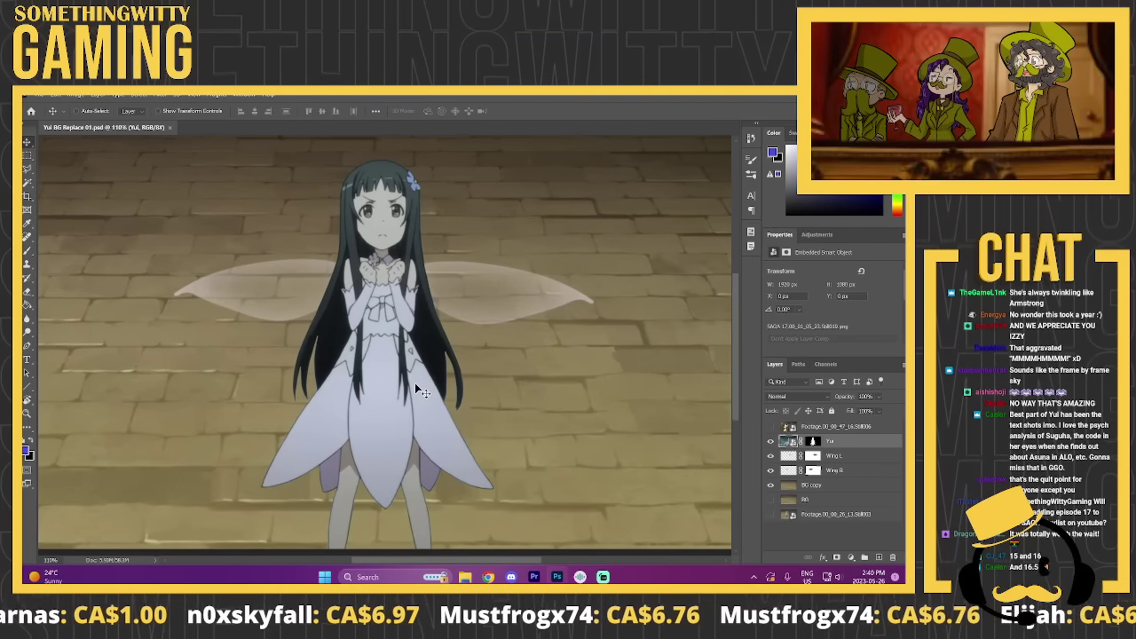
pyautogui.scroll(-2, 463, 365)
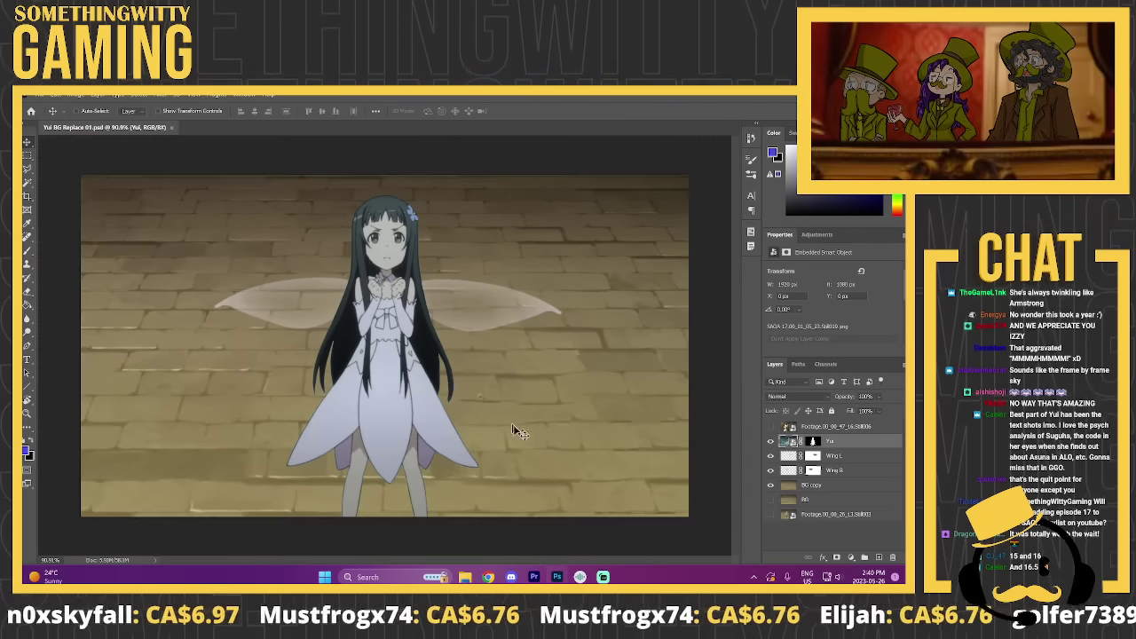
pyautogui.scroll(1, 519, 431)
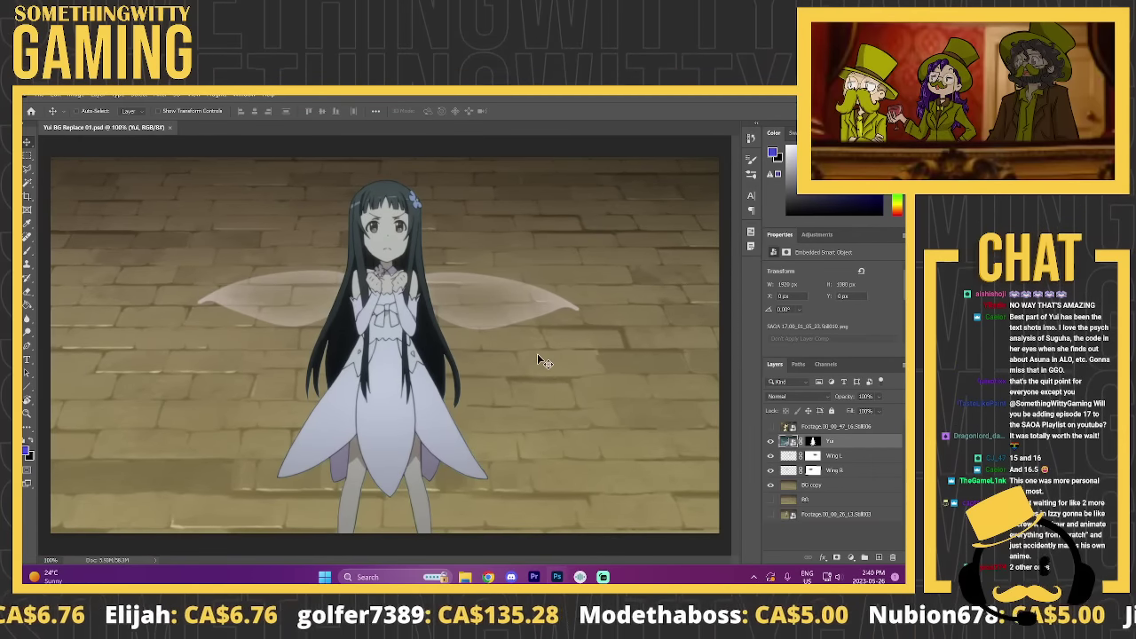
pyautogui.hotkey('ctrl', 'z')
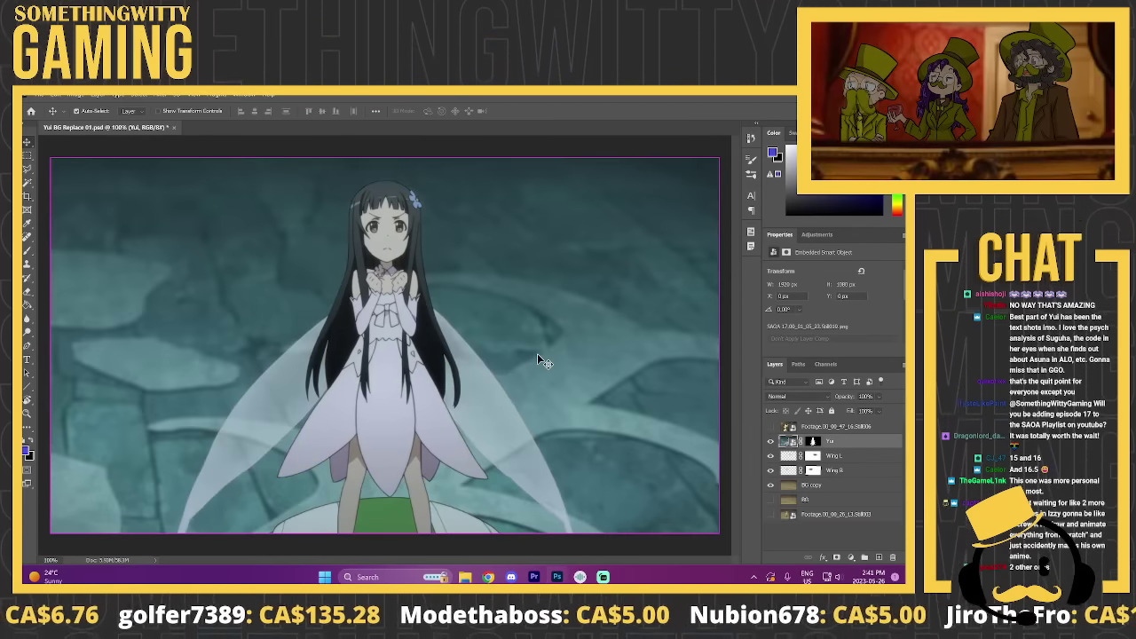
pyautogui.hotkey('ctrl', 'shift', 'z')
# Step: Switch to Premiere Pro, select the Yui BG Replace 01.psd clip above the wing sparkle clip and locate its Lumetri Color effect
pyautogui.hotkey('alt', 'Tab')
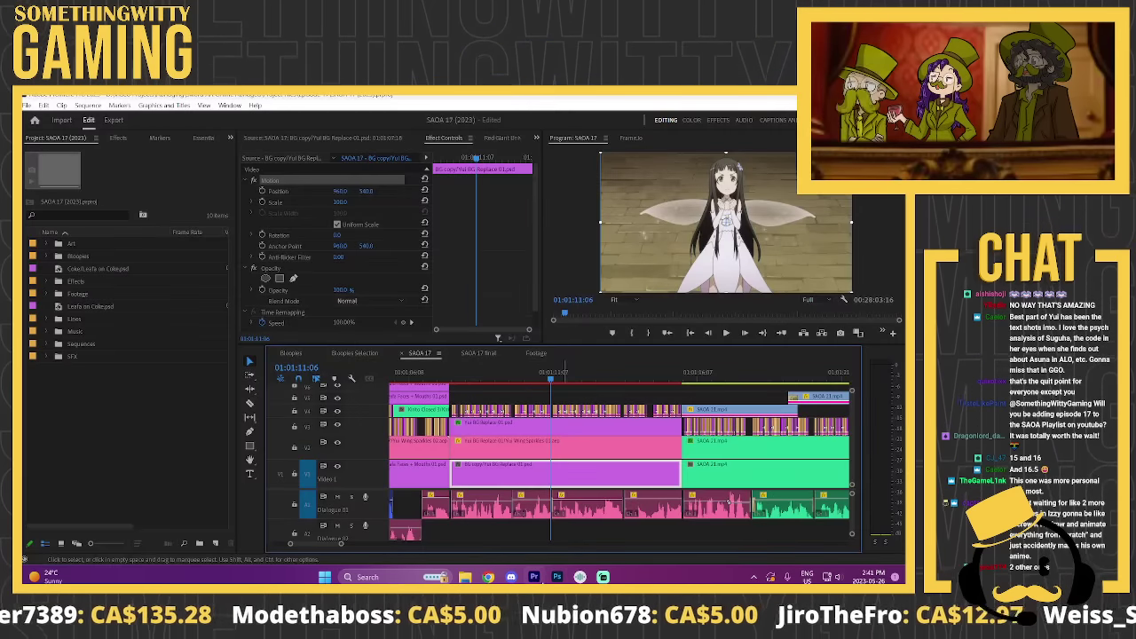
pyautogui.scroll(-1, 457, 222)
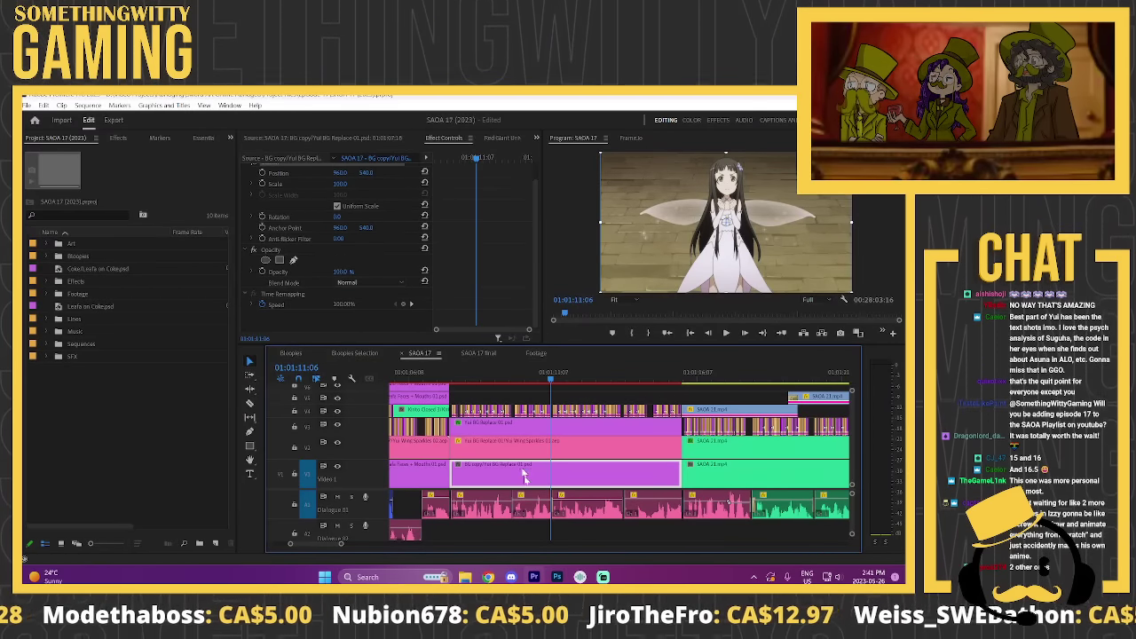
pyautogui.click(517, 430)
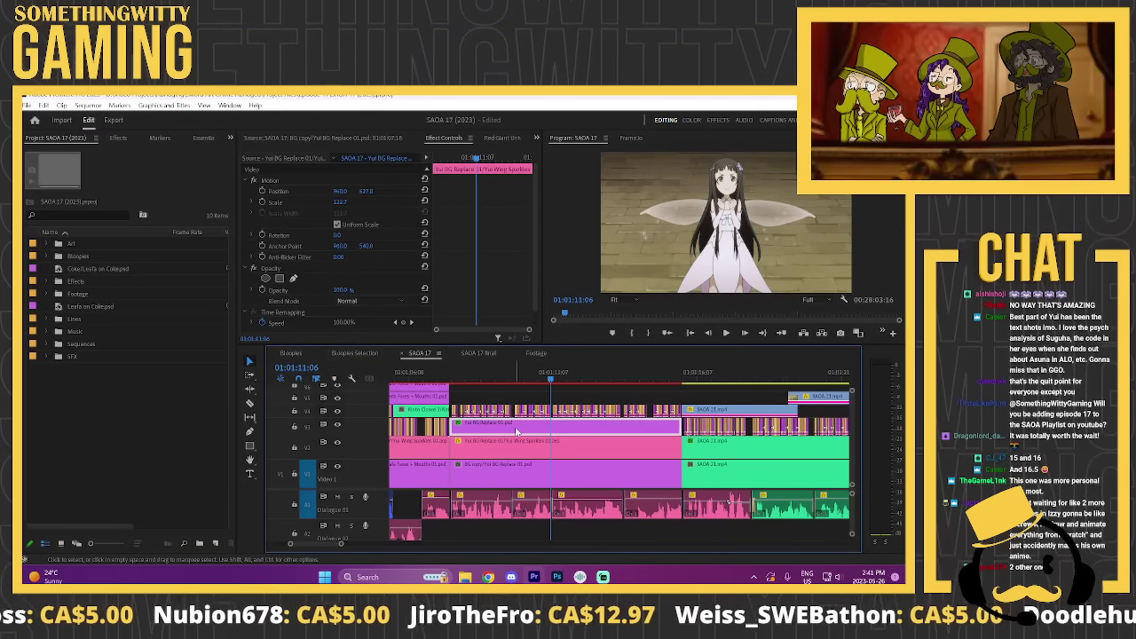
pyautogui.scroll(-3, 439, 237)
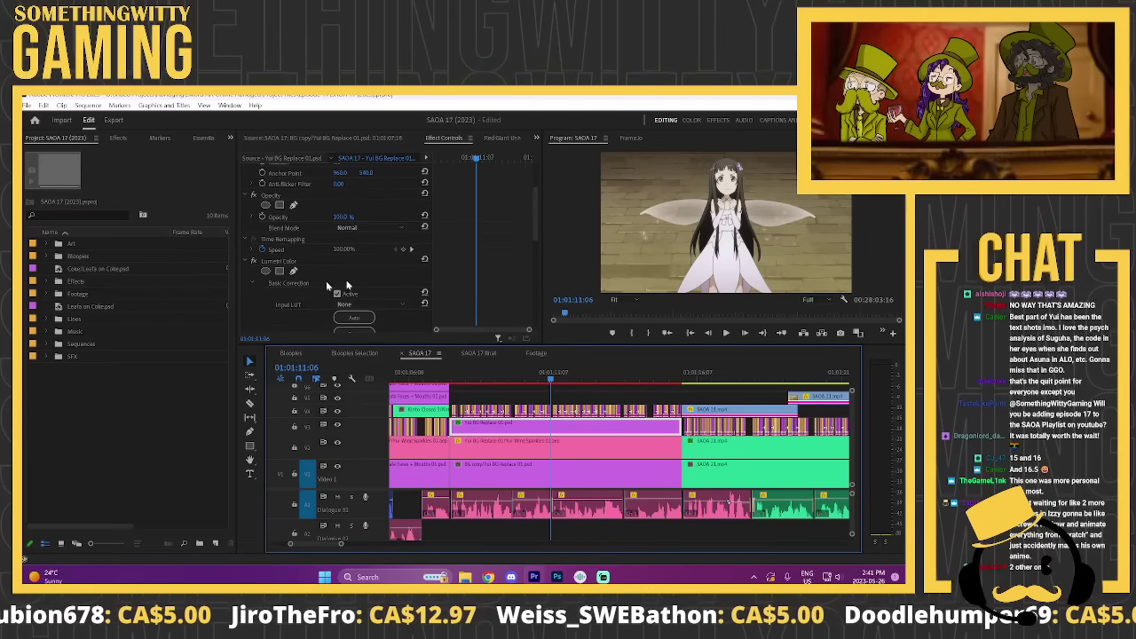
pyautogui.click(279, 261)
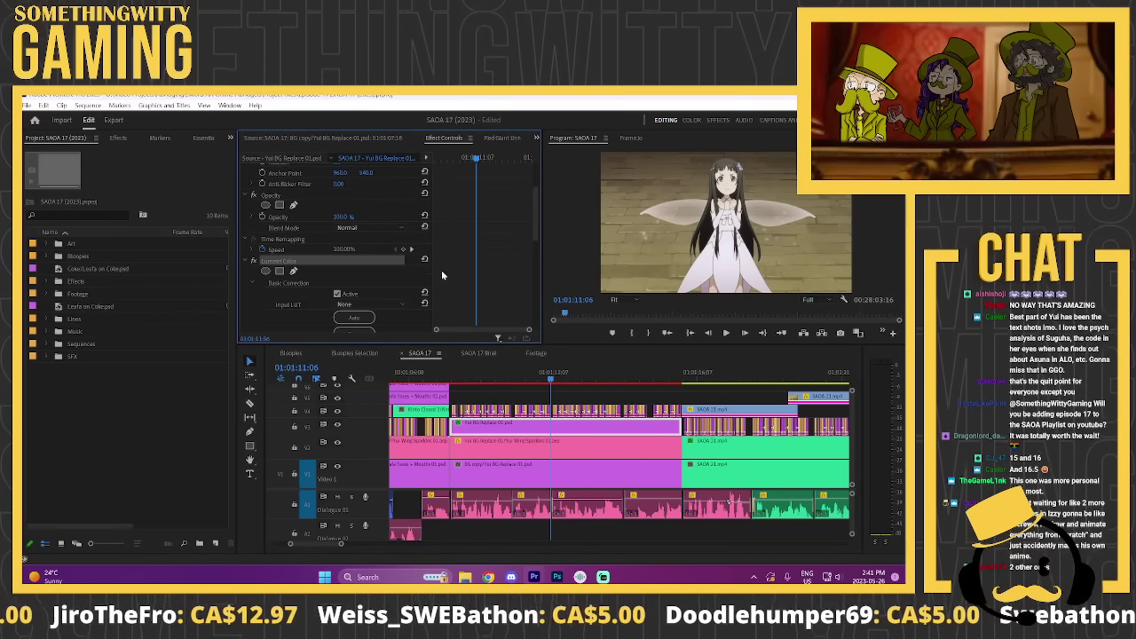
pyautogui.scroll(-2, 490, 231)
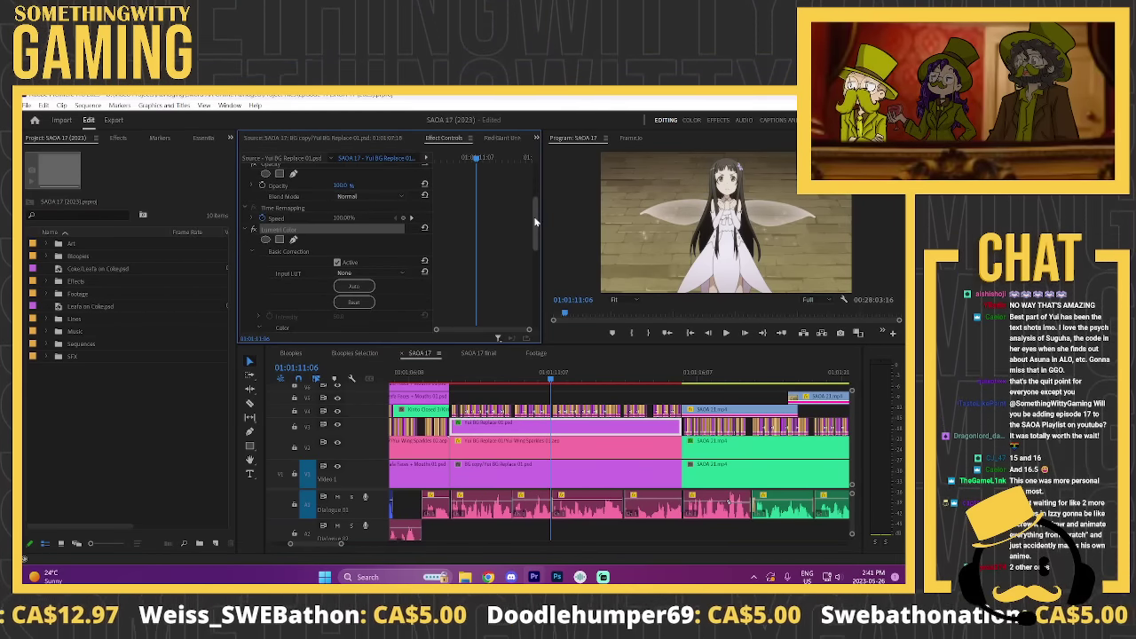
pyautogui.scroll(5, 535, 222)
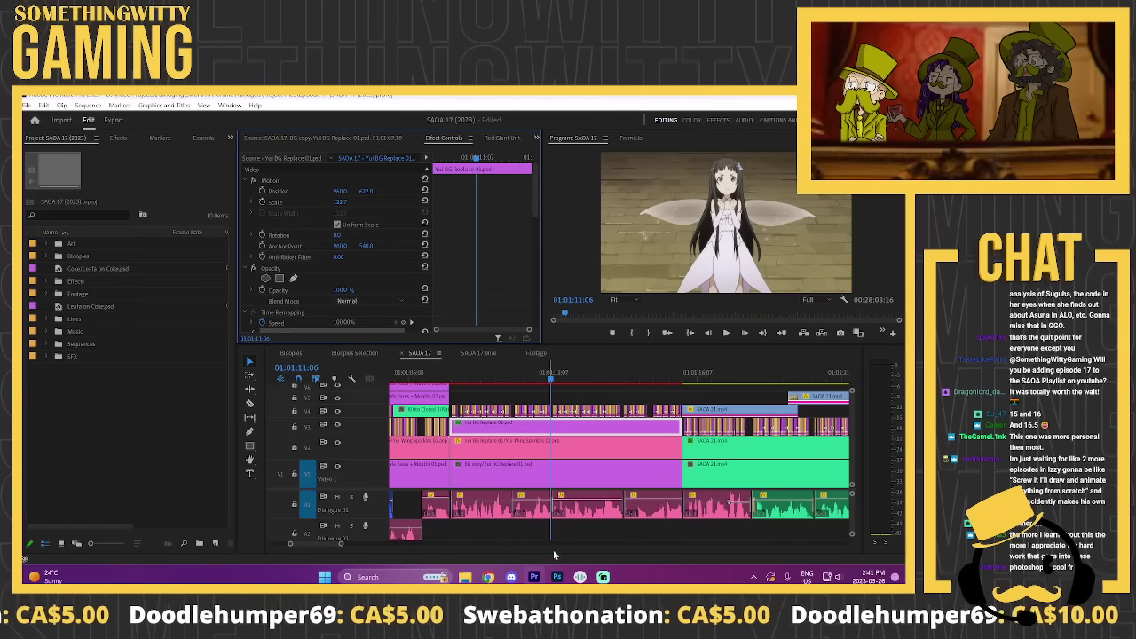
# Step: Turn the Lumetri Color effect on Yui's clip off and back on to compare her colours with and without it
pyautogui.scroll(-3, 257, 297)
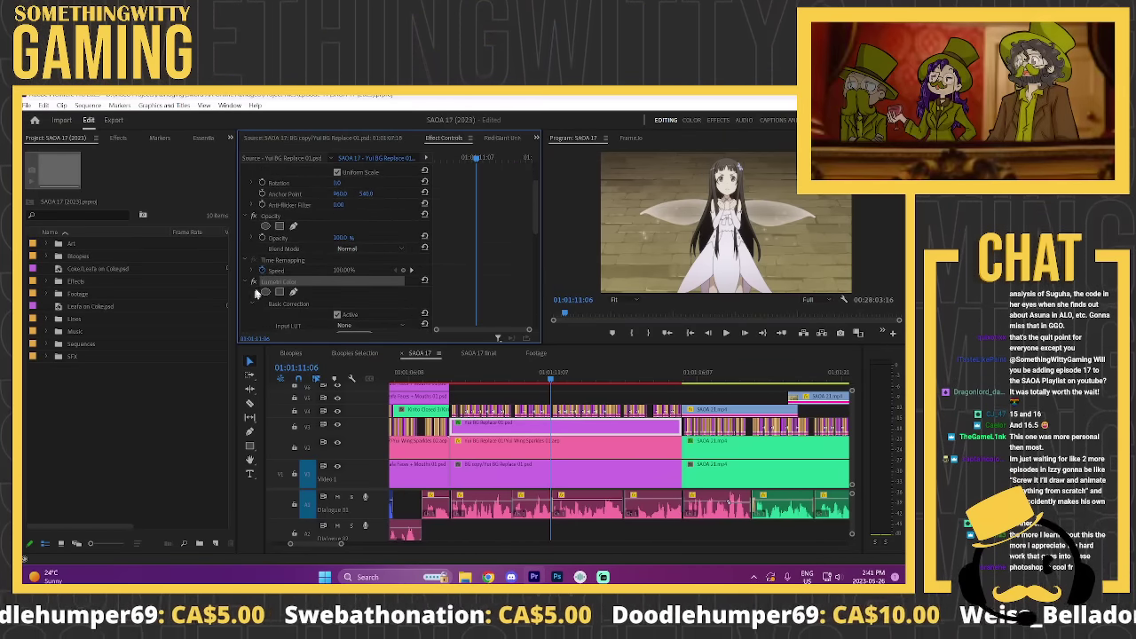
pyautogui.click(254, 281)
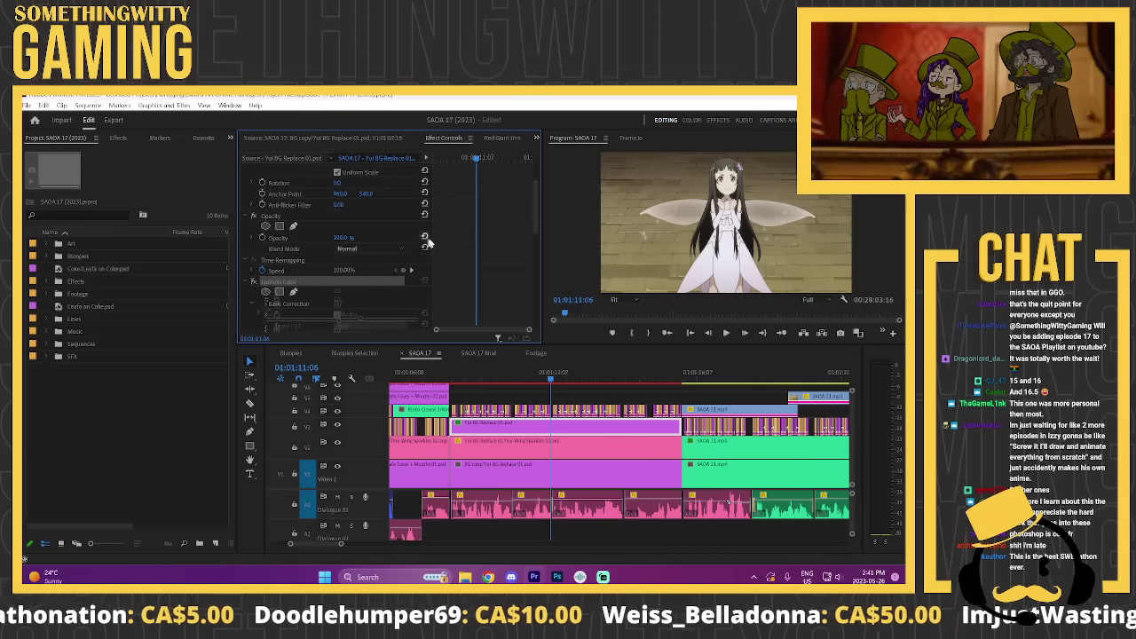
pyautogui.scroll(-2, 443, 235)
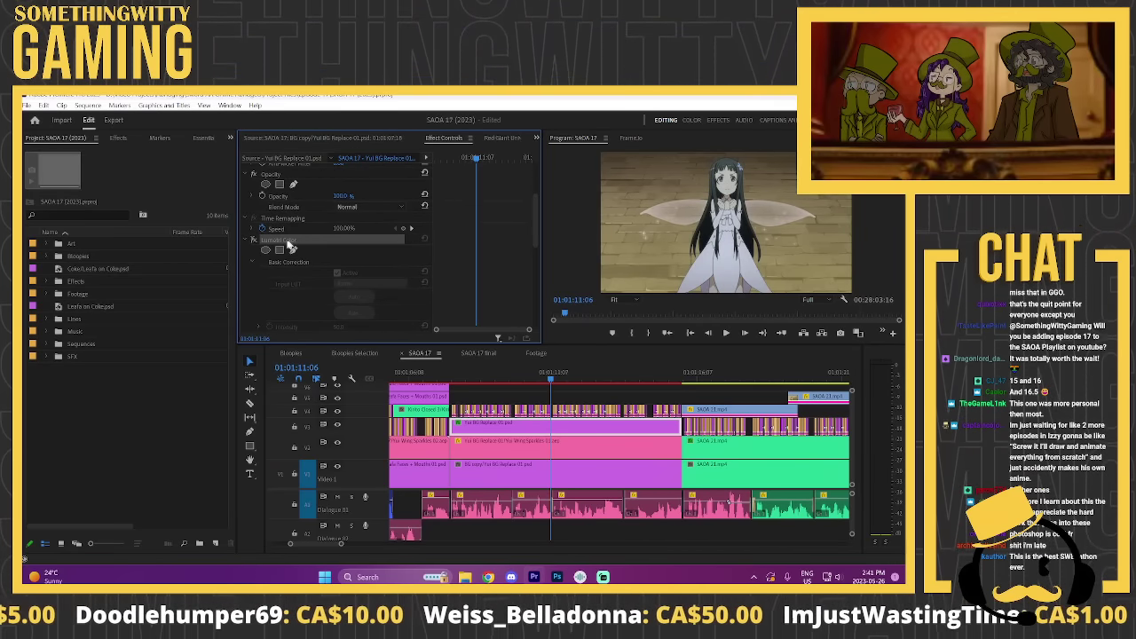
pyautogui.click(253, 240)
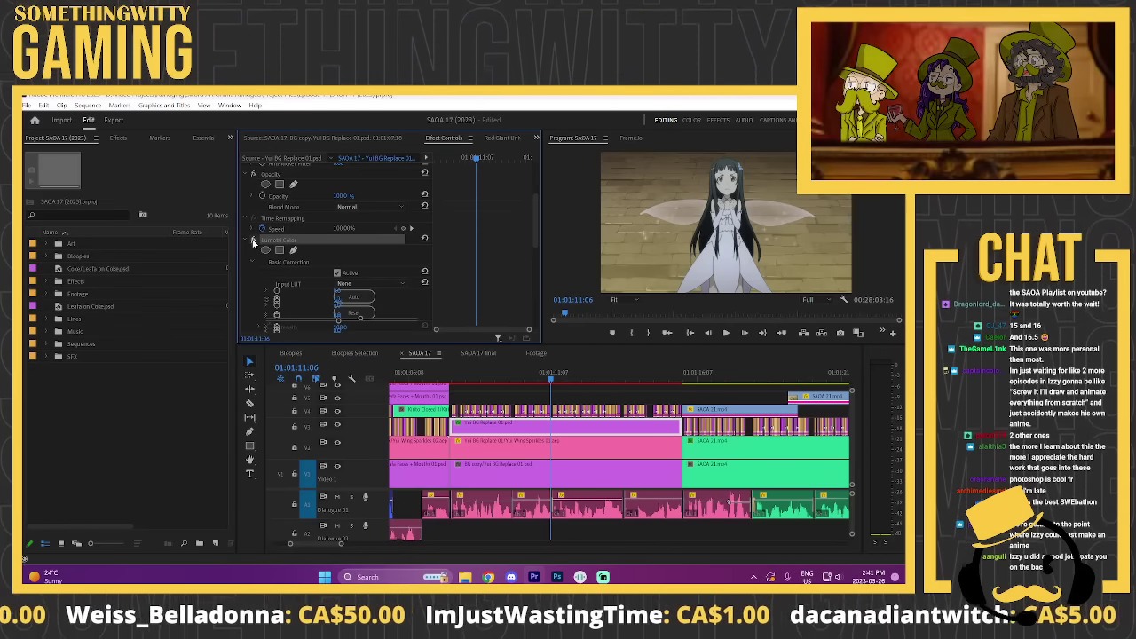
# Step: Inspect the Basic Correction settings of the Lumetri Color effect on Yui's clip
pyautogui.scroll(1, 483, 271)
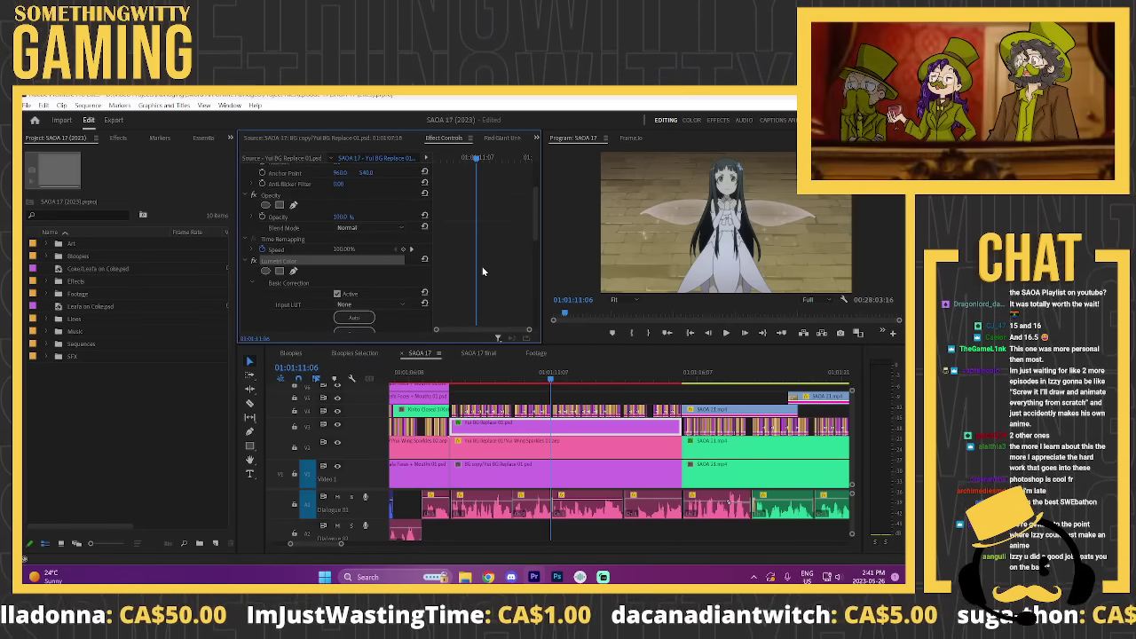
pyautogui.scroll(-1, 477, 277)
pyautogui.scroll(1, 454, 278)
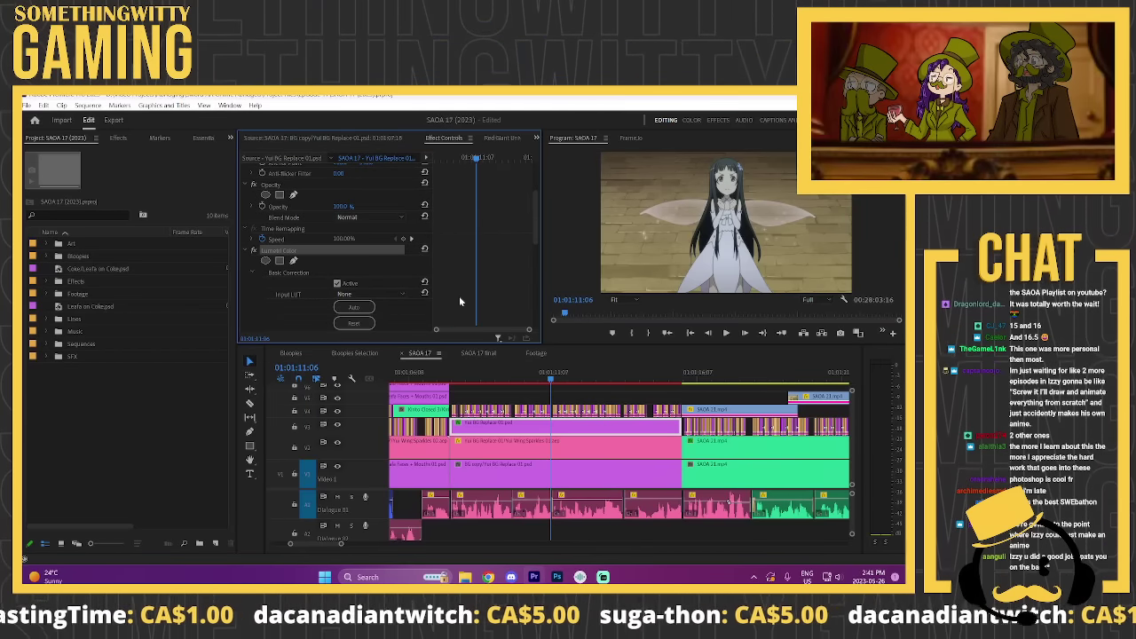
pyautogui.moveTo(533, 212); pyautogui.dragTo(543, 217)
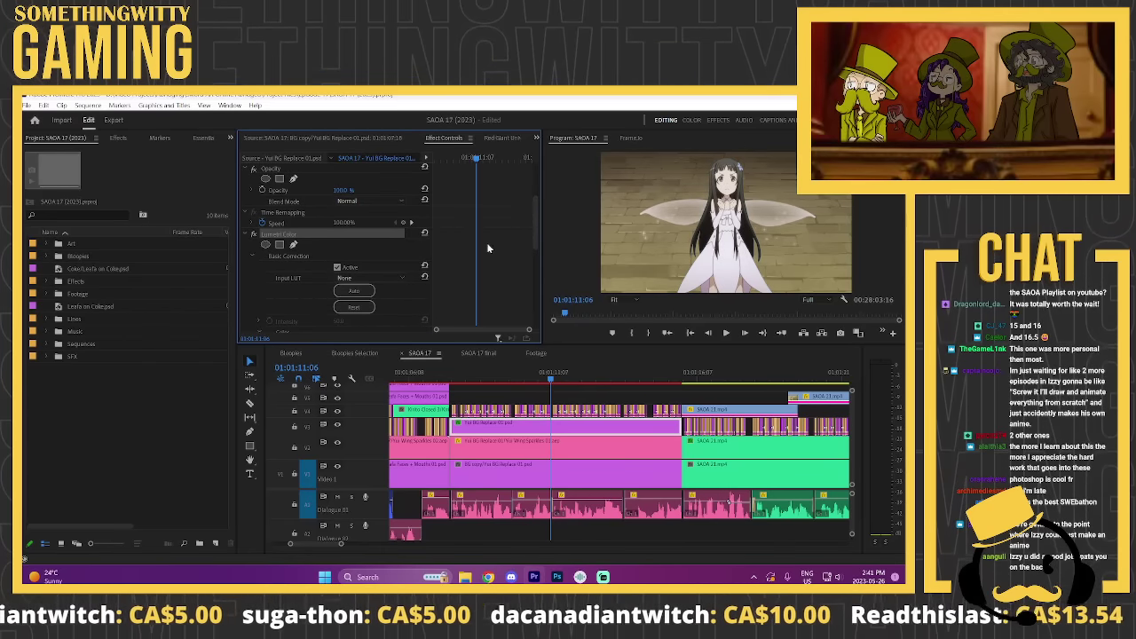
pyautogui.scroll(-3, 537, 231)
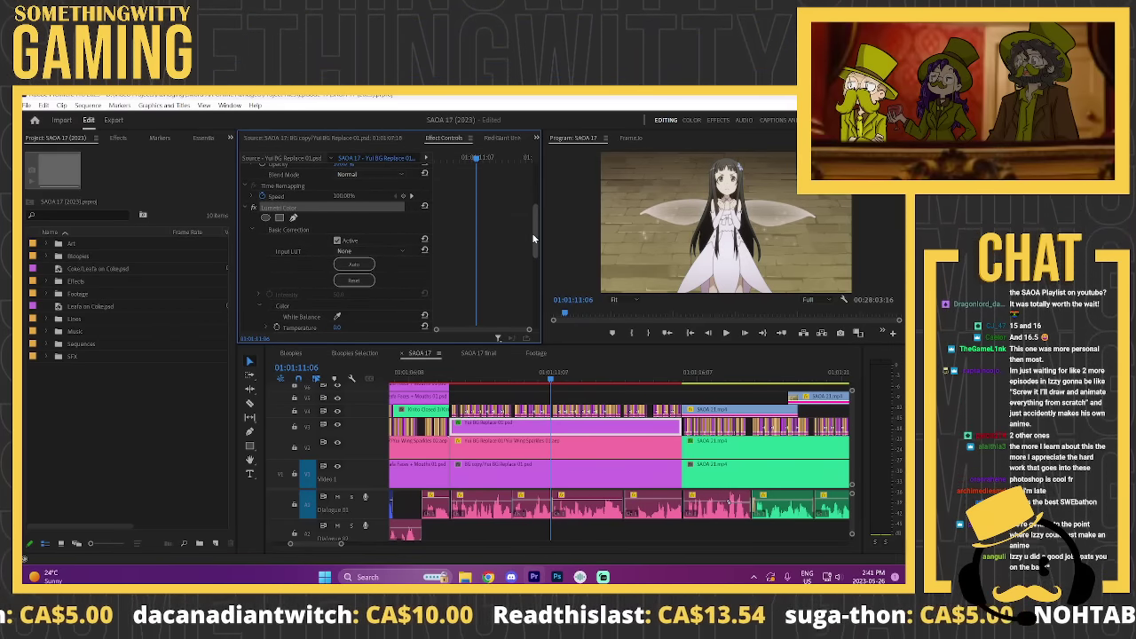
pyautogui.scroll(-1, 533, 238)
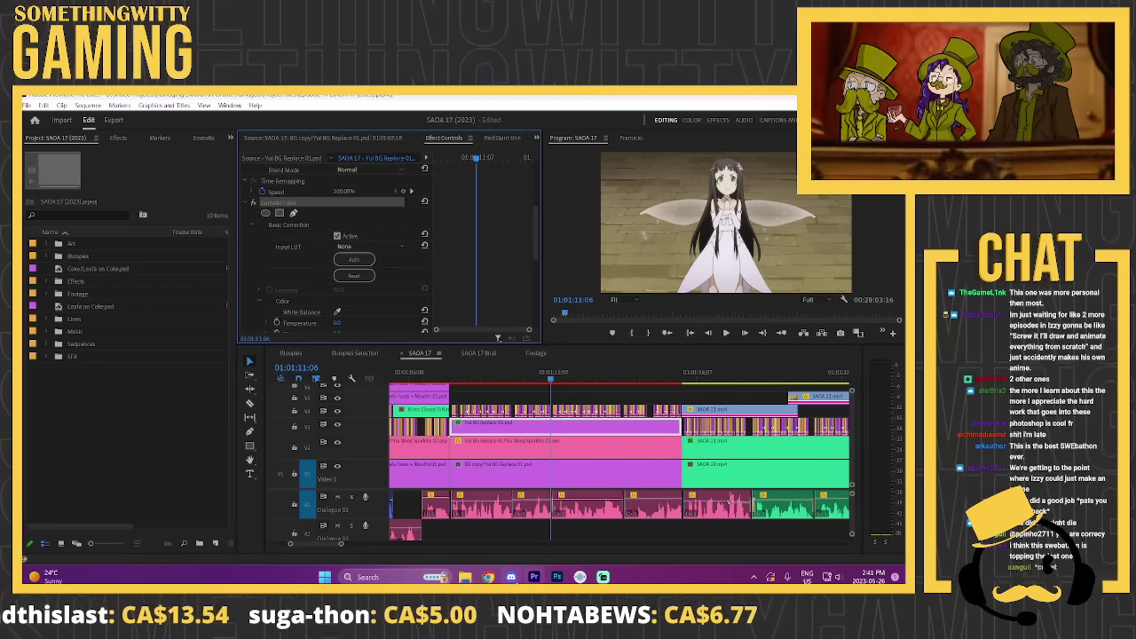
# Step: Switch to Photoshop, hide and show the Wing L and Wing R layers again, and examine the wings up close
pyautogui.click(557, 576)
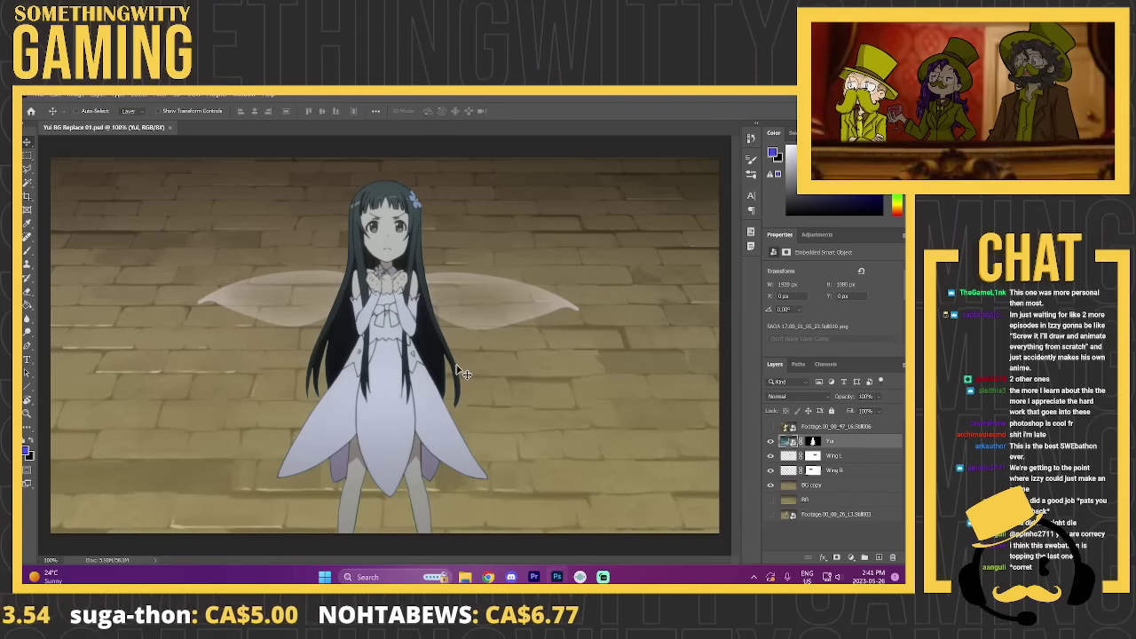
pyautogui.click(770, 456)
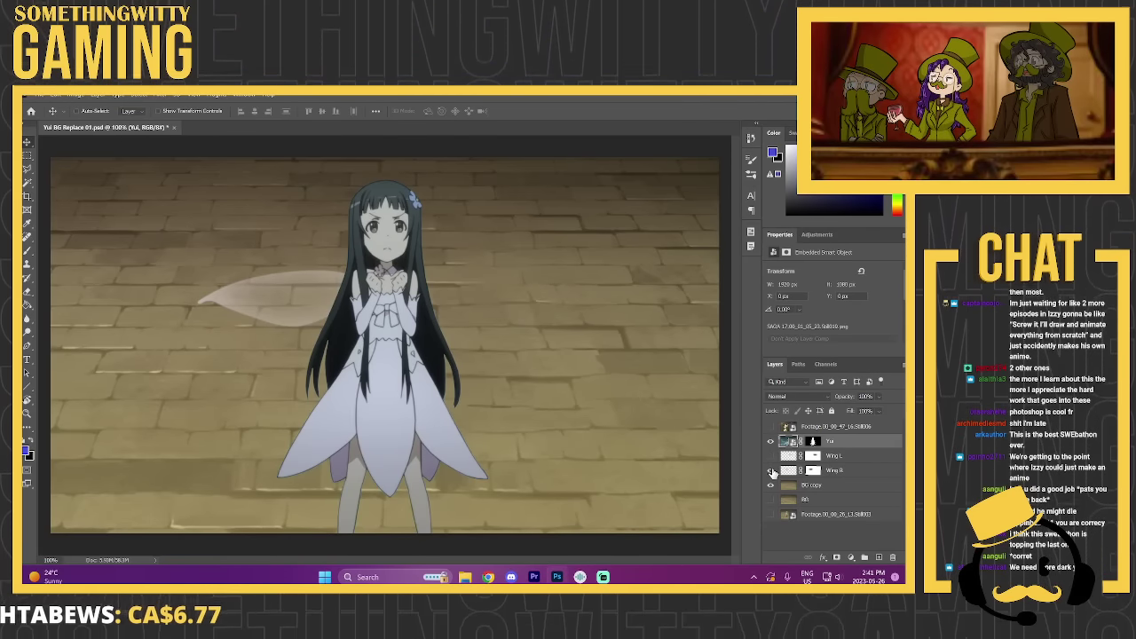
pyautogui.click(771, 471)
pyautogui.click(771, 470)
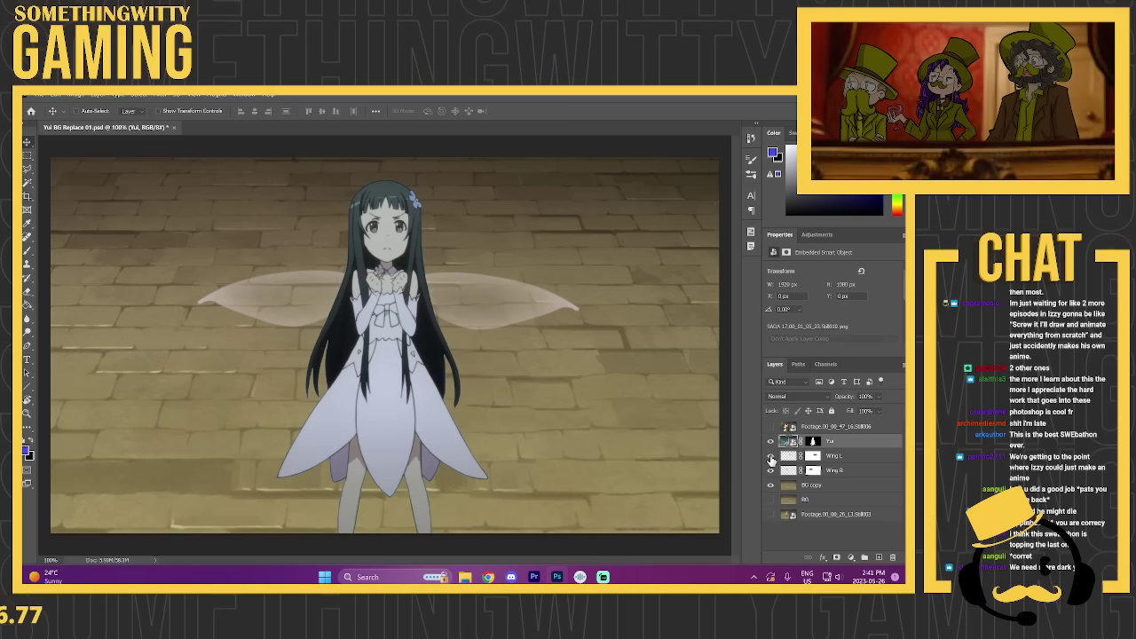
pyautogui.click(770, 456)
pyautogui.scroll(1, 373, 263)
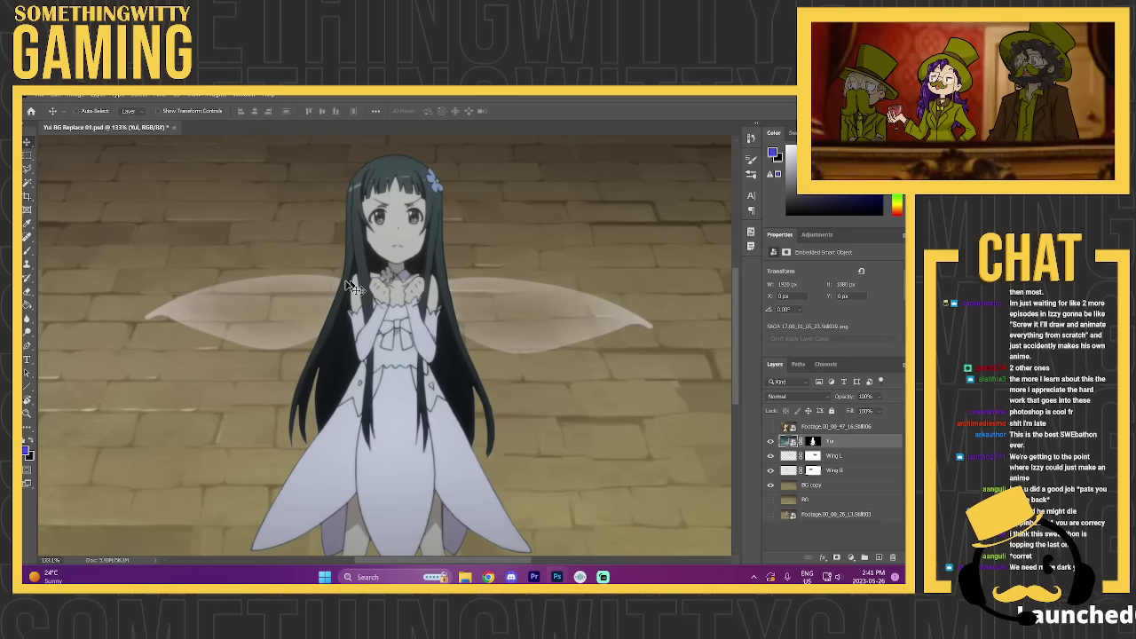
pyautogui.scroll(2, 351, 287)
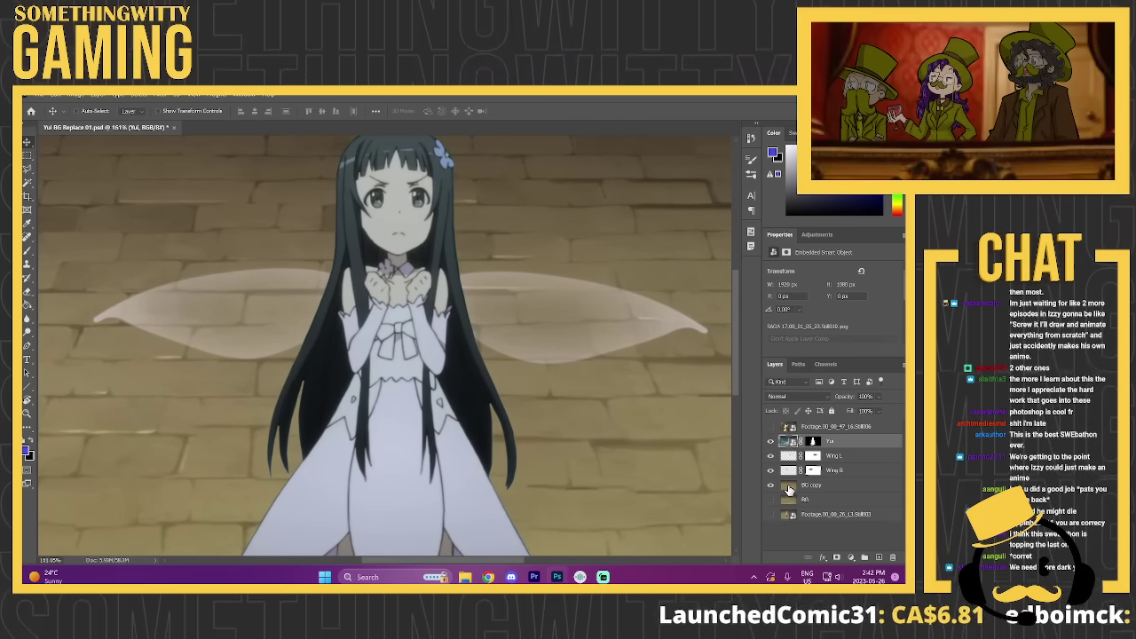
# Step: Try a free transform that scales the BG copy layer to about 45% to expose its perspective shape, and cancel it
pyautogui.click(789, 488)
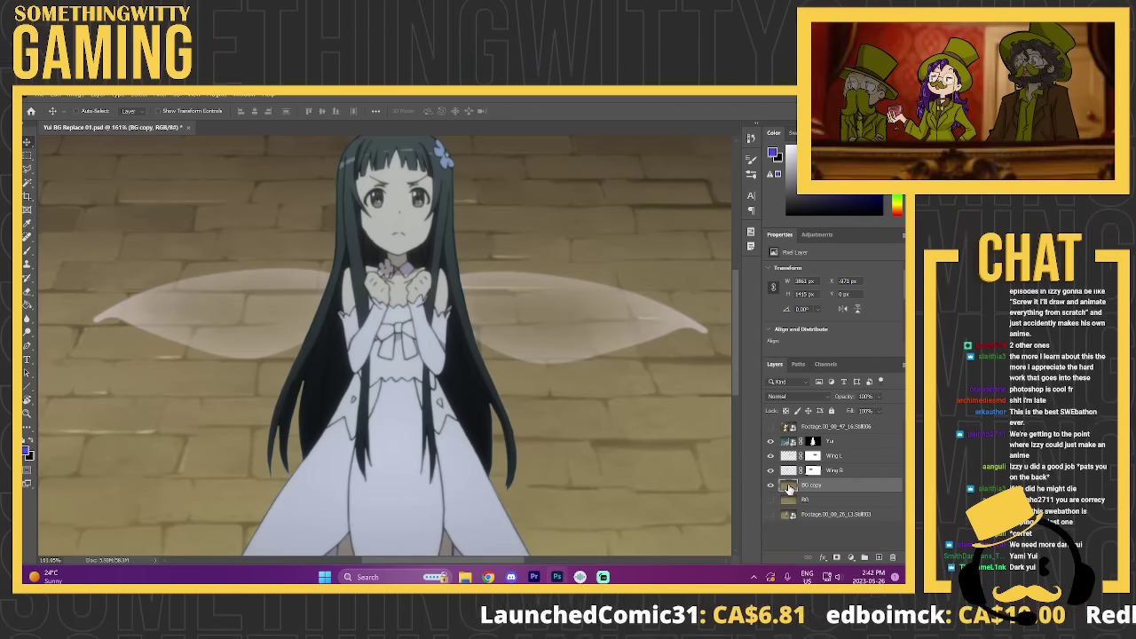
pyautogui.scroll(-2, 431, 403)
pyautogui.scroll(-5, 415, 385)
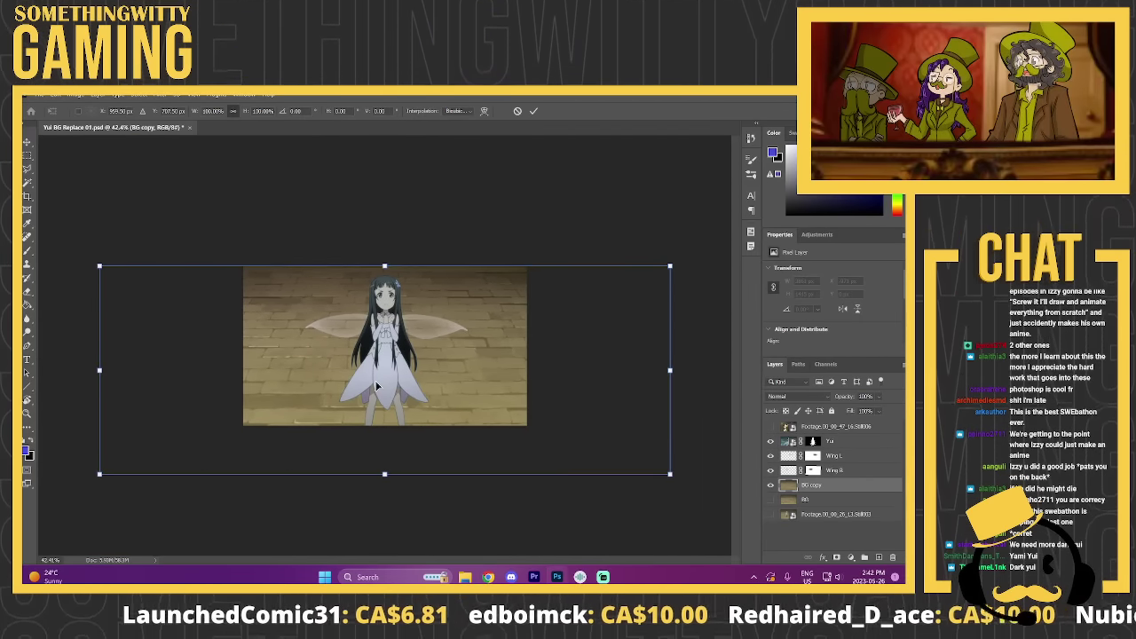
pyautogui.moveTo(386, 477); pyautogui.dragTo(385, 361)
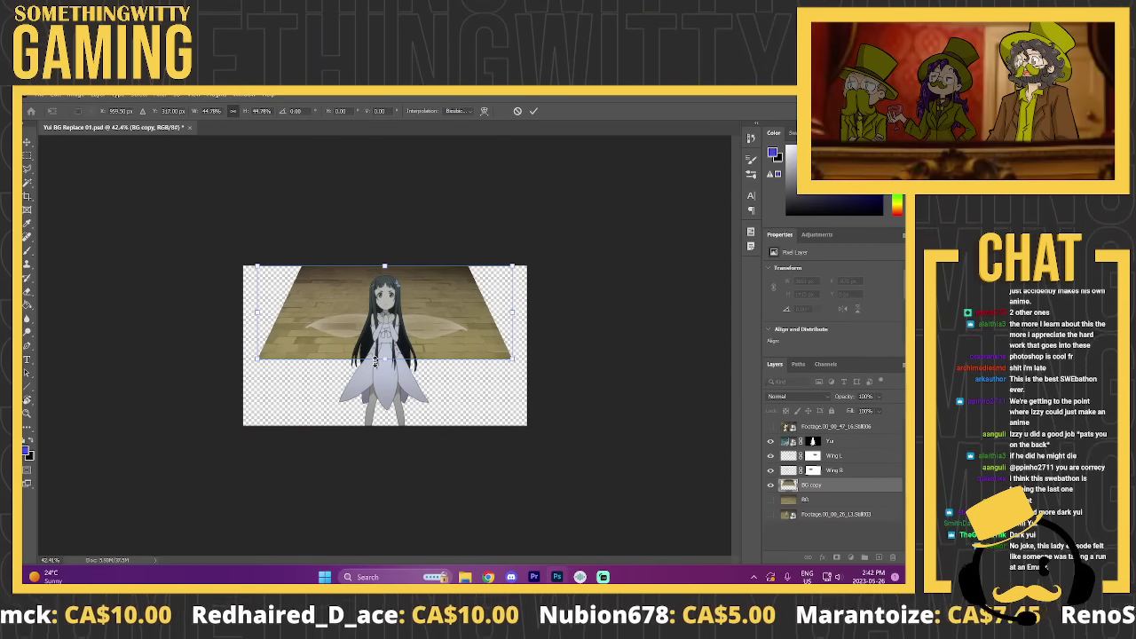
pyautogui.hotkey('ctrl', 'z')
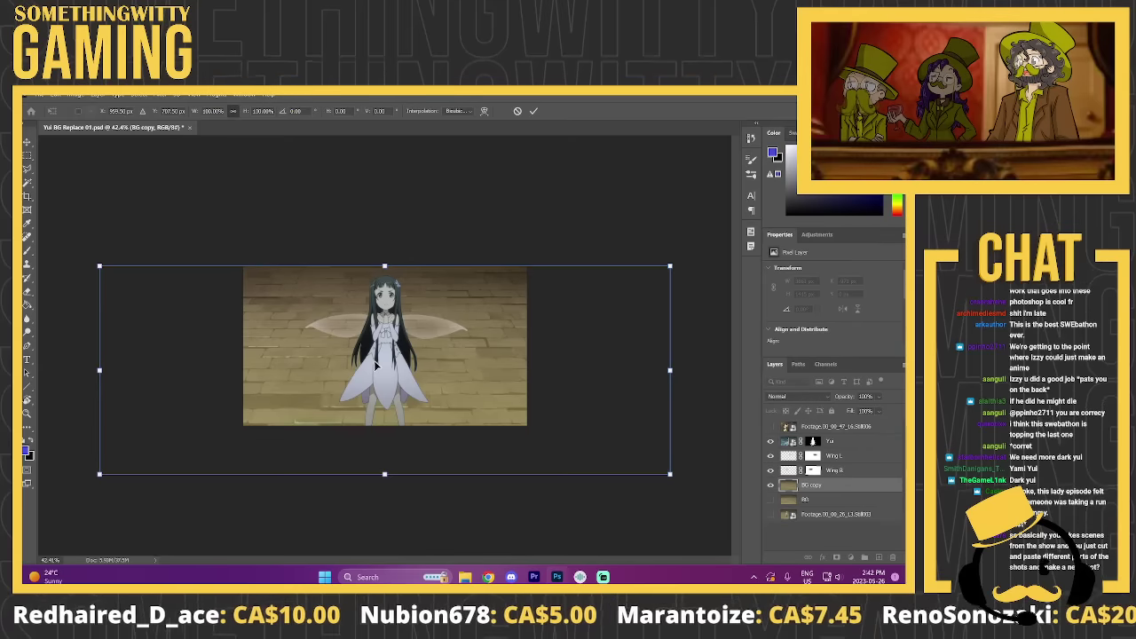
pyautogui.press('Escape')
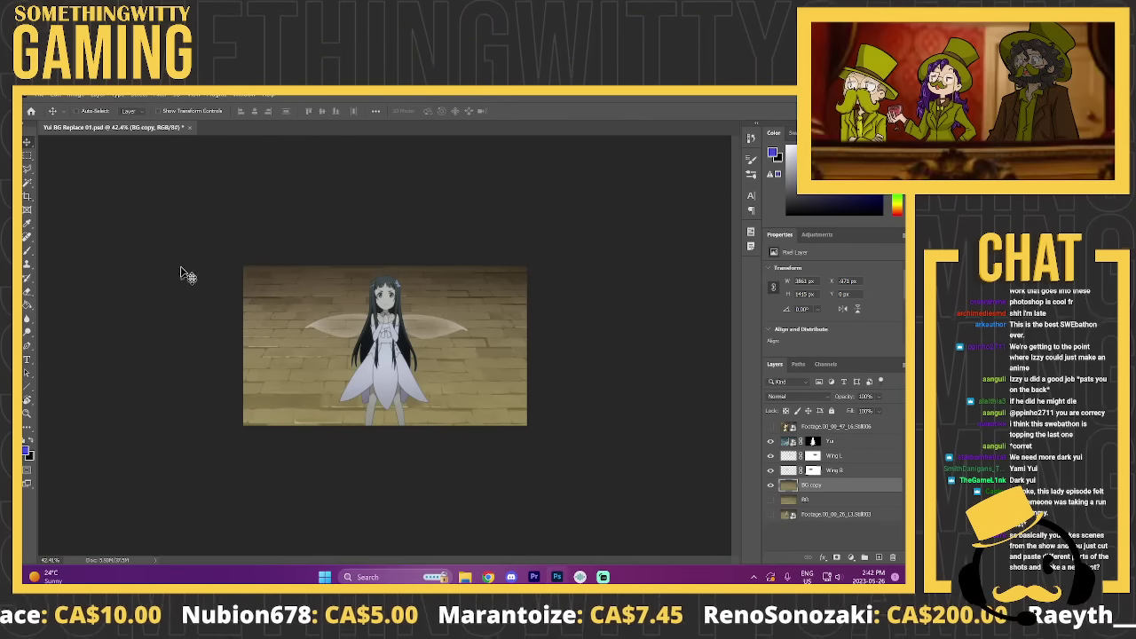
# Step: Scale the BG copy layer to about 53% in another free transform to show its tapered floor shape, and cancel the transform
pyautogui.hotkey('ctrl', '0')
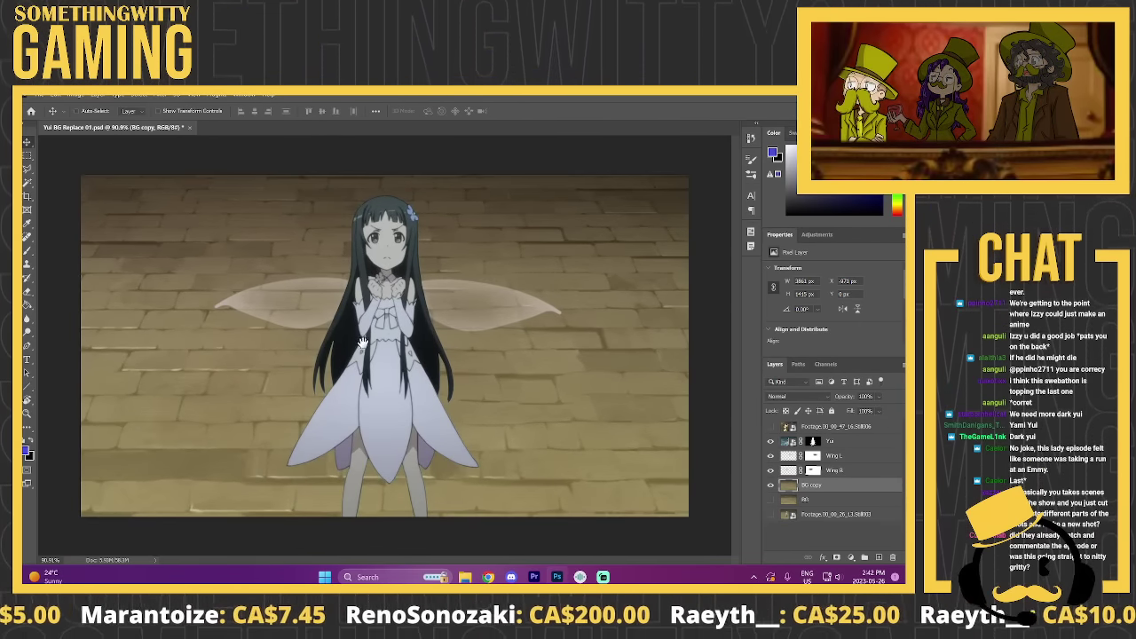
pyautogui.scroll(-2, 138, 258)
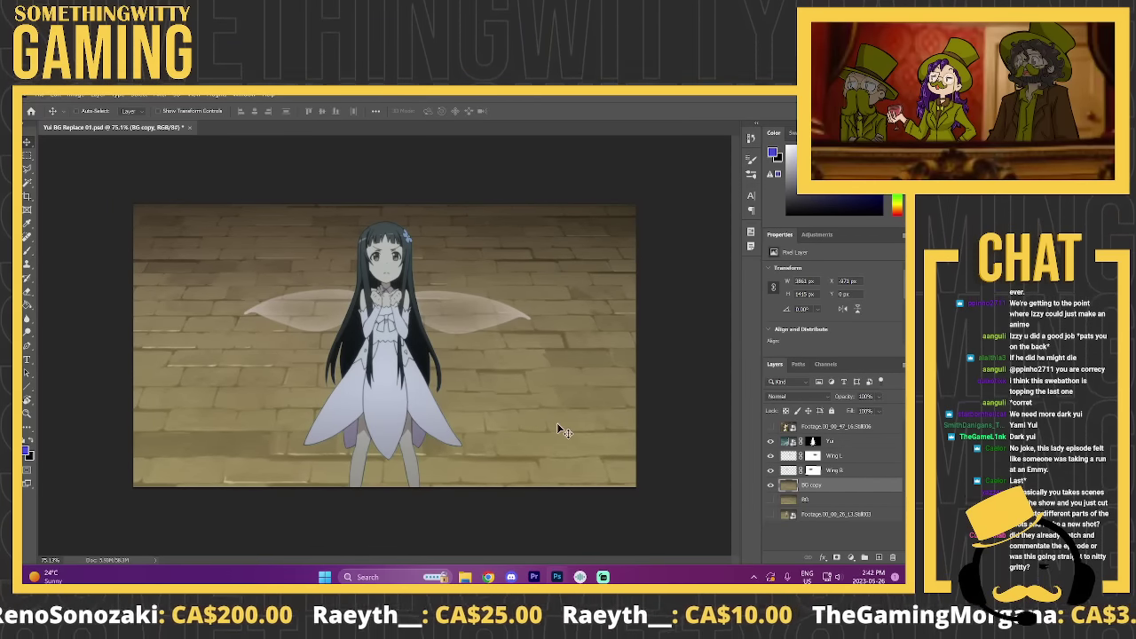
pyautogui.scroll(1, 519, 344)
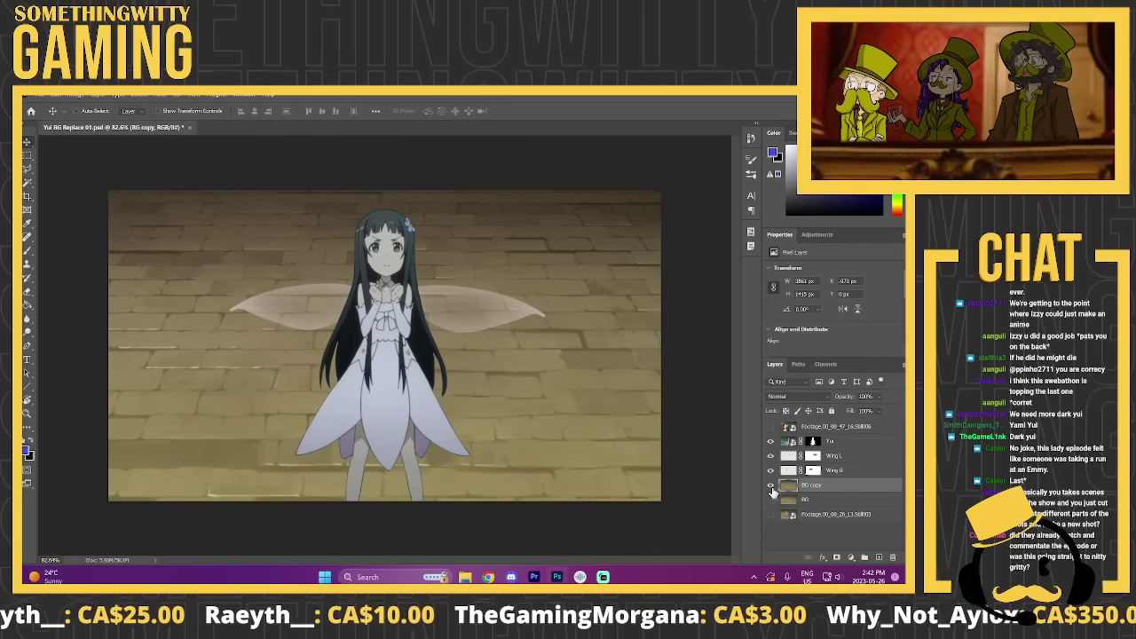
pyautogui.scroll(-2, 626, 455)
pyautogui.hotkey('ctrl', 't')
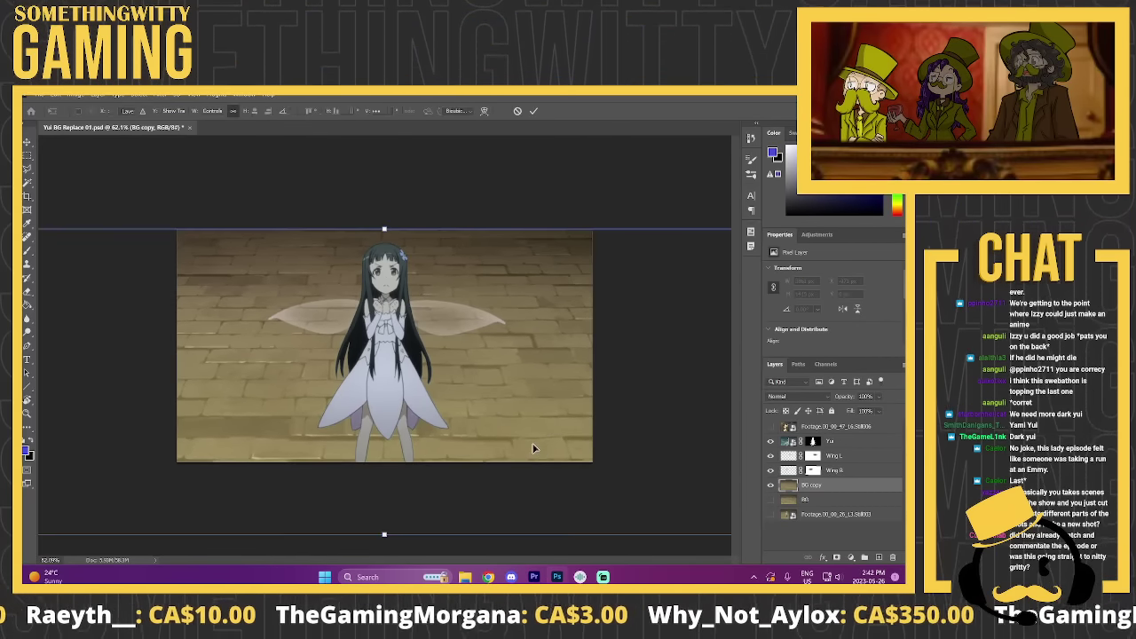
pyautogui.scroll(-2, 385, 476)
pyautogui.moveTo(381, 477); pyautogui.dragTo(402, 364)
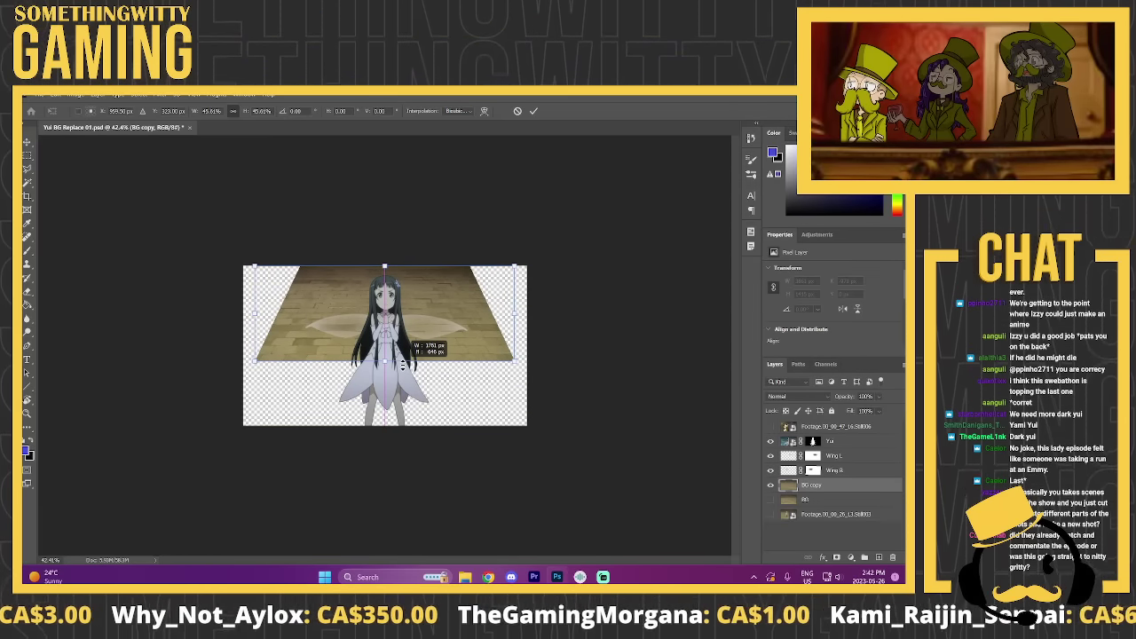
pyautogui.moveTo(402, 365); pyautogui.dragTo(402, 379)
pyautogui.scroll(1, 615, 197)
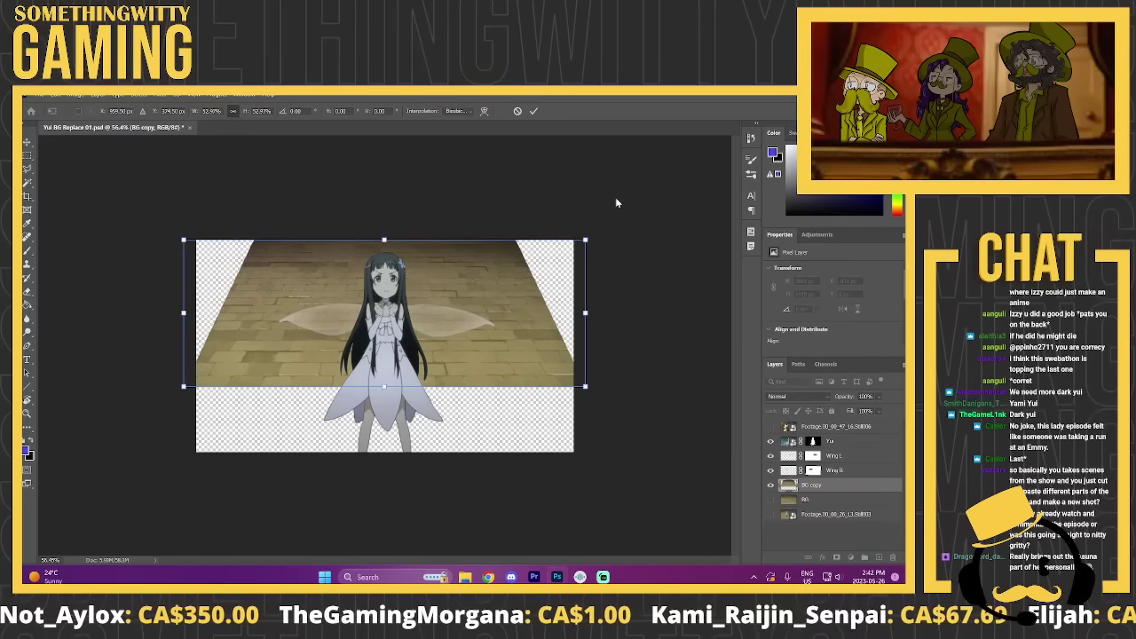
pyautogui.moveTo(586, 242); pyautogui.dragTo(526, 253)
pyautogui.hotkey('ctrl', 'z')
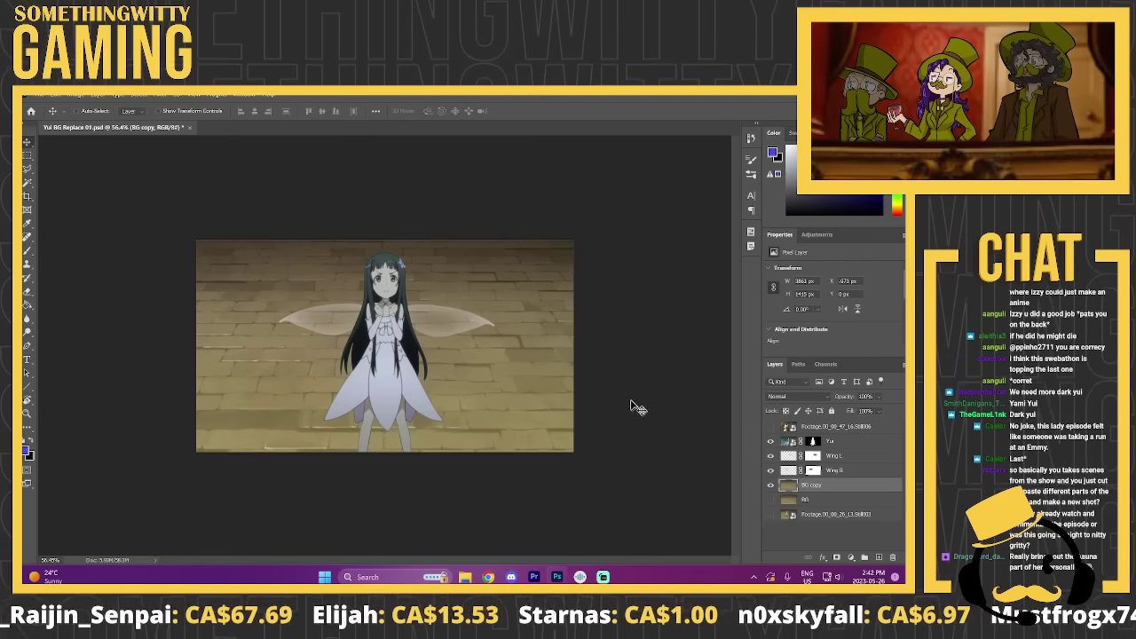
# Step: Quit Photoshop without saving Yui BG Replace 01.psd, and scrub through Yui's front-view shot in the Premiere Pro timeline
pyautogui.hotkey('ctrl', 'q')
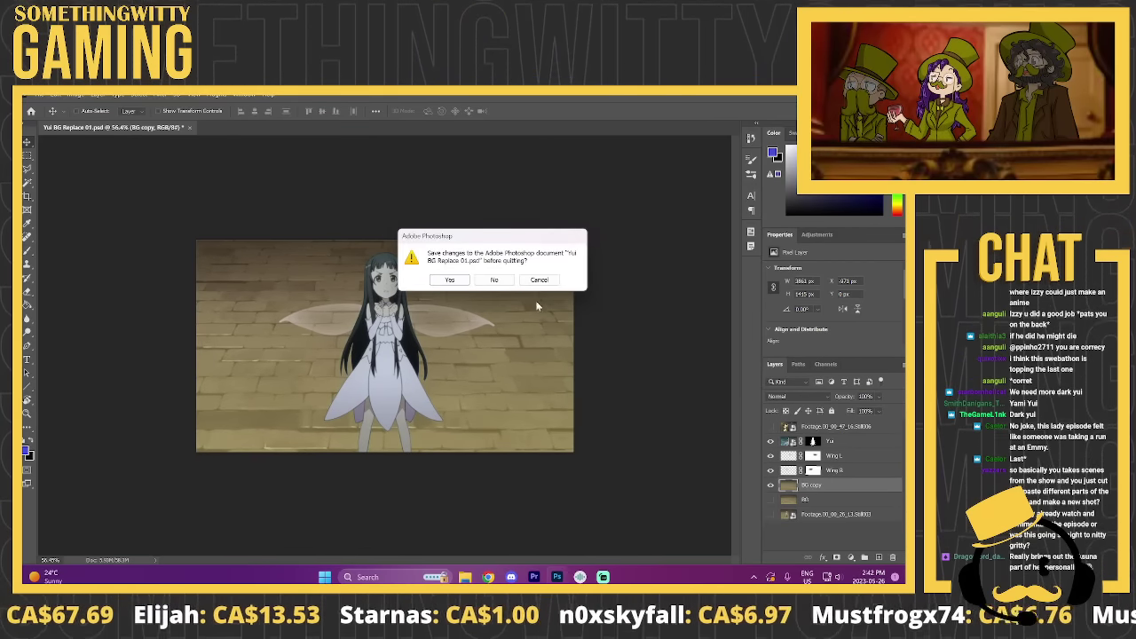
pyautogui.click(492, 279)
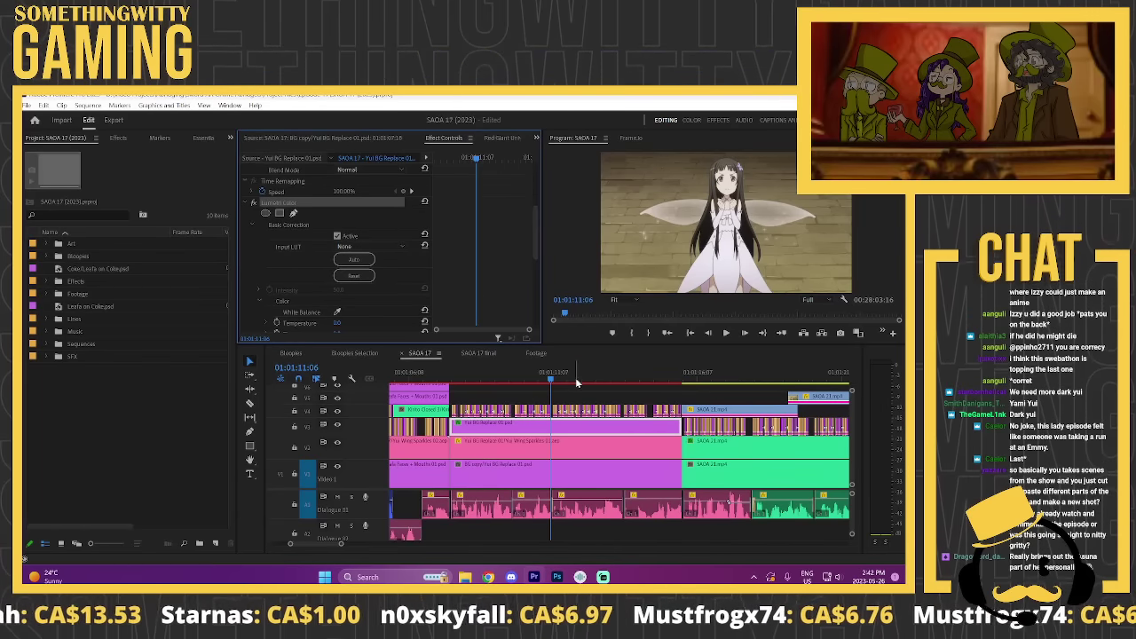
pyautogui.moveTo(577, 381); pyautogui.dragTo(643, 417)
pyautogui.scroll(-1, 541, 452)
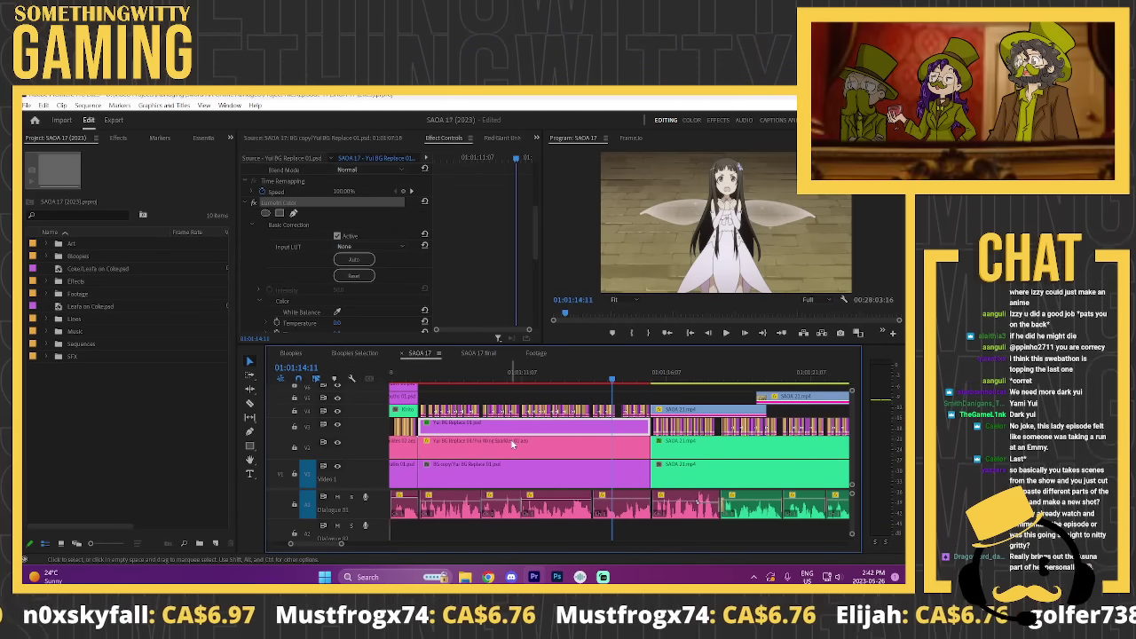
pyautogui.scroll(2, 519, 439)
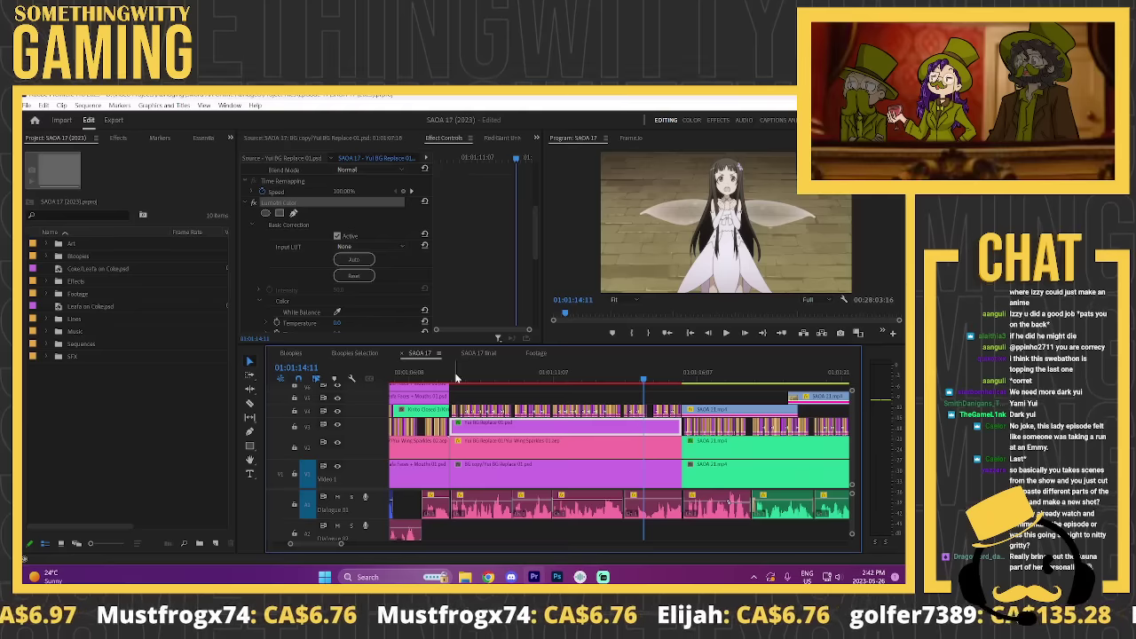
pyautogui.moveTo(454, 377); pyautogui.dragTo(496, 378)
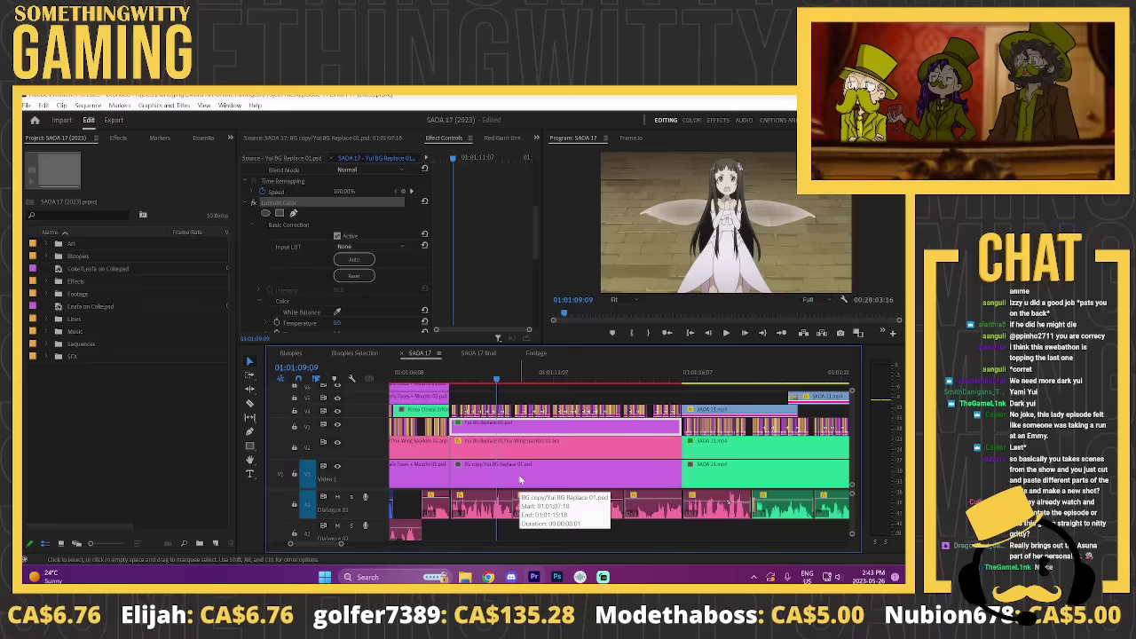
pyautogui.hscroll(2, 594, 398)
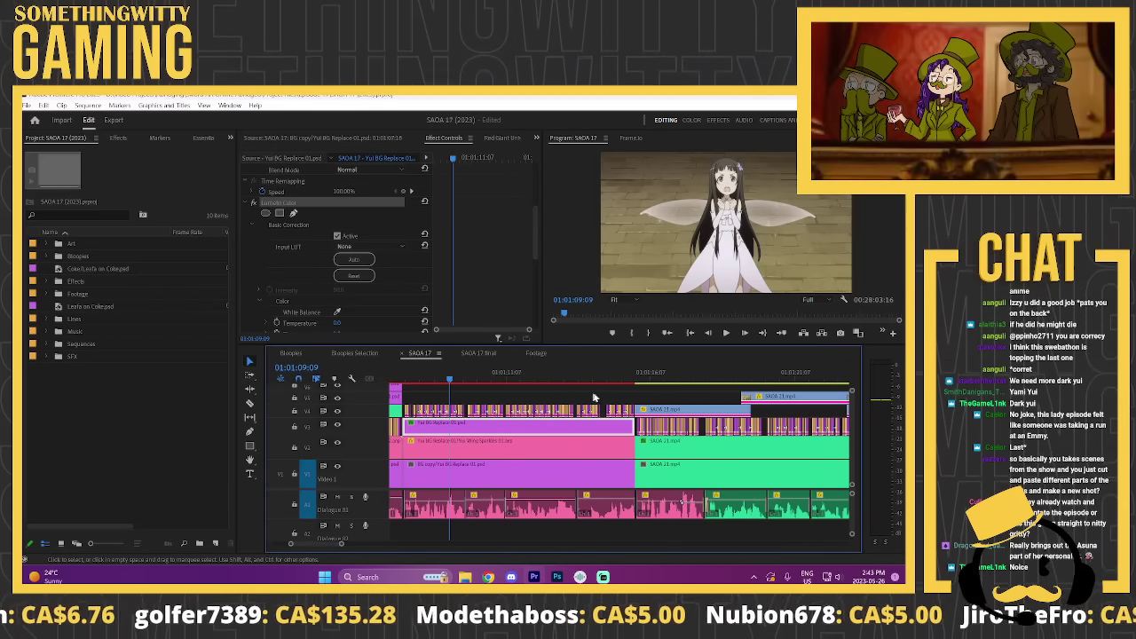
pyautogui.moveTo(596, 382); pyautogui.dragTo(564, 384)
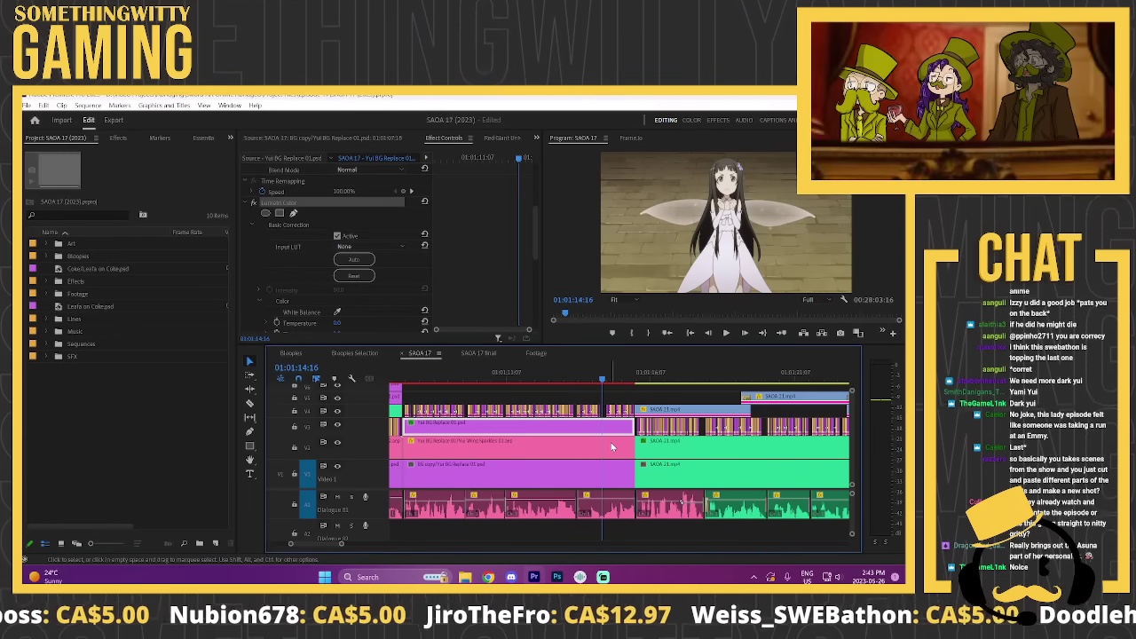
# Step: Scrub back and forth across the cut from Yui's front-view shot to the Leafa close-up to compare the two shots
pyautogui.scroll(-1, 571, 452)
pyautogui.scroll(-1, 571, 452)
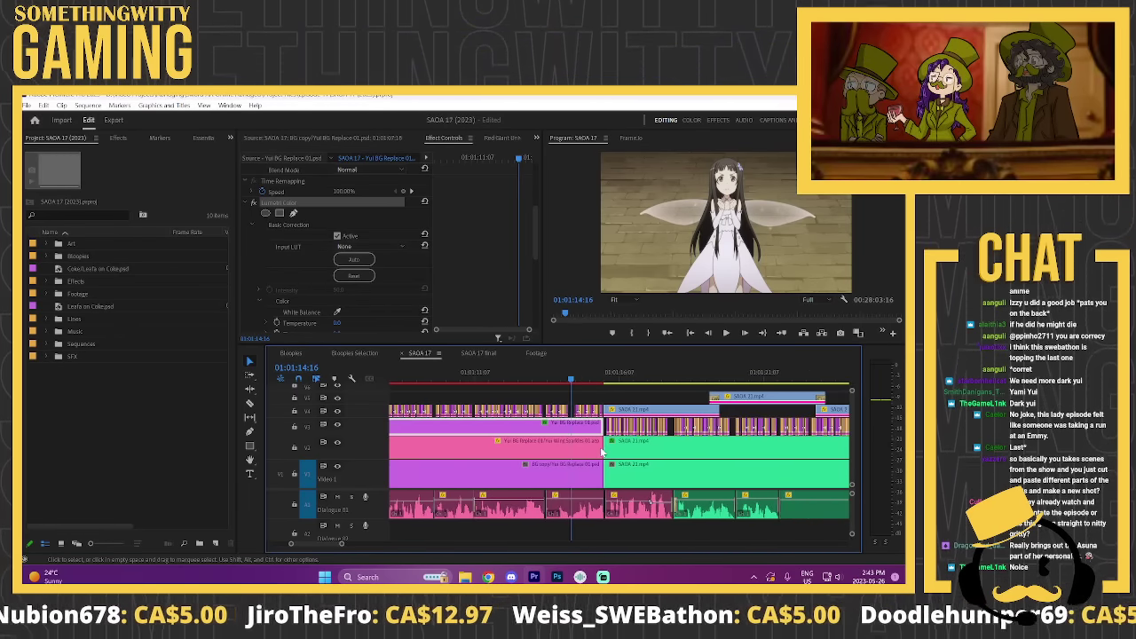
pyautogui.scroll(3, 602, 452)
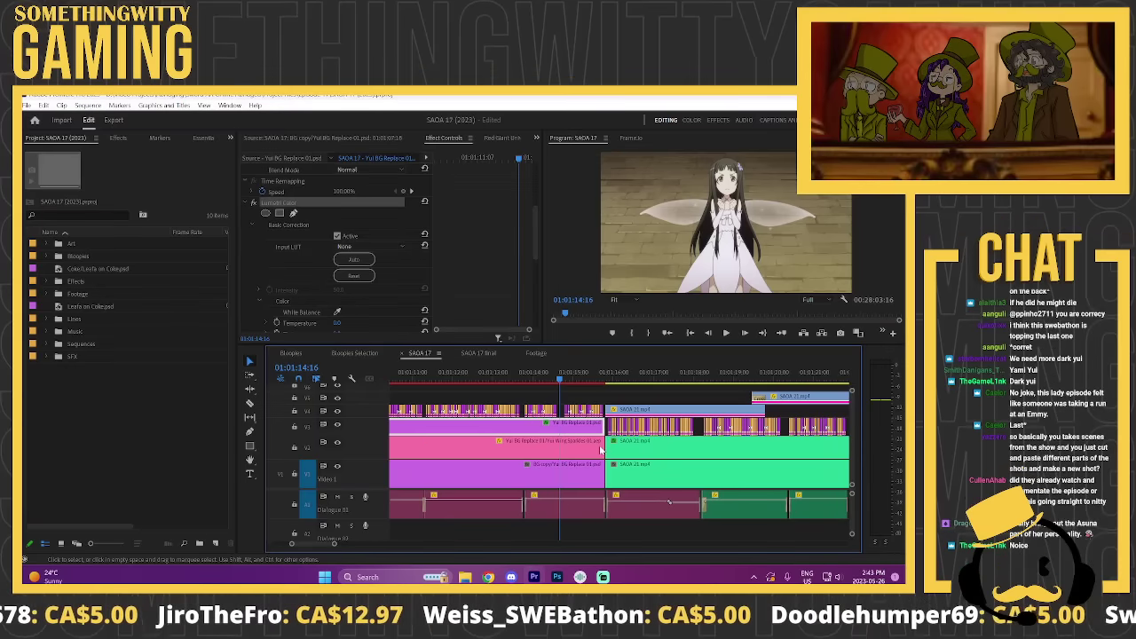
pyautogui.click(550, 378)
pyautogui.moveTo(550, 379); pyautogui.dragTo(552, 379)
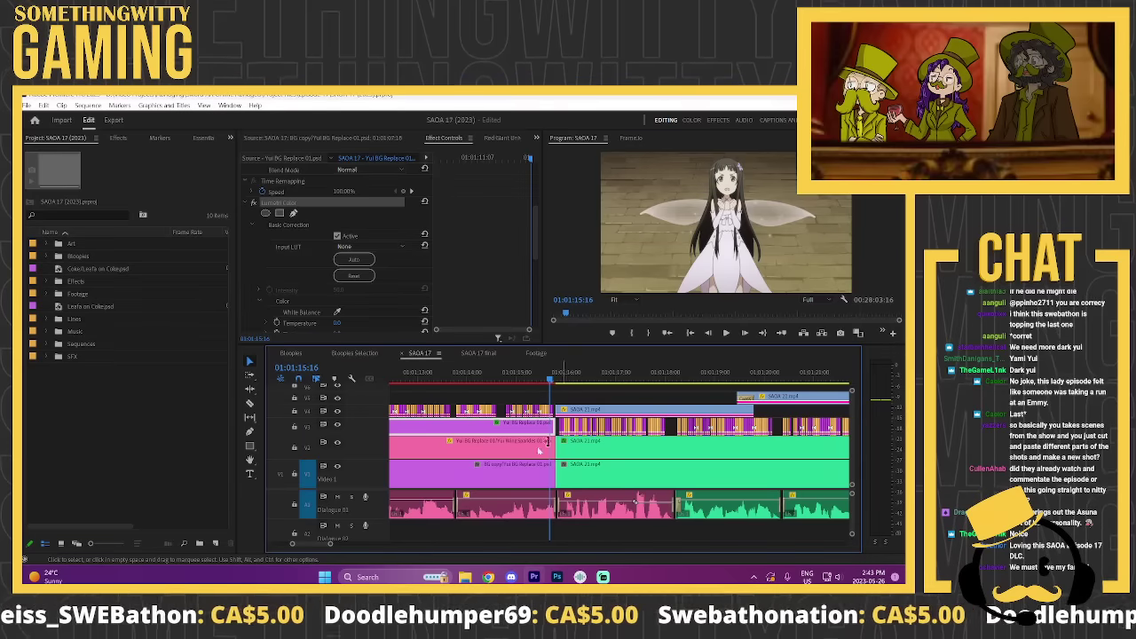
pyautogui.scroll(2, 535, 459)
pyautogui.scroll(-2, 535, 459)
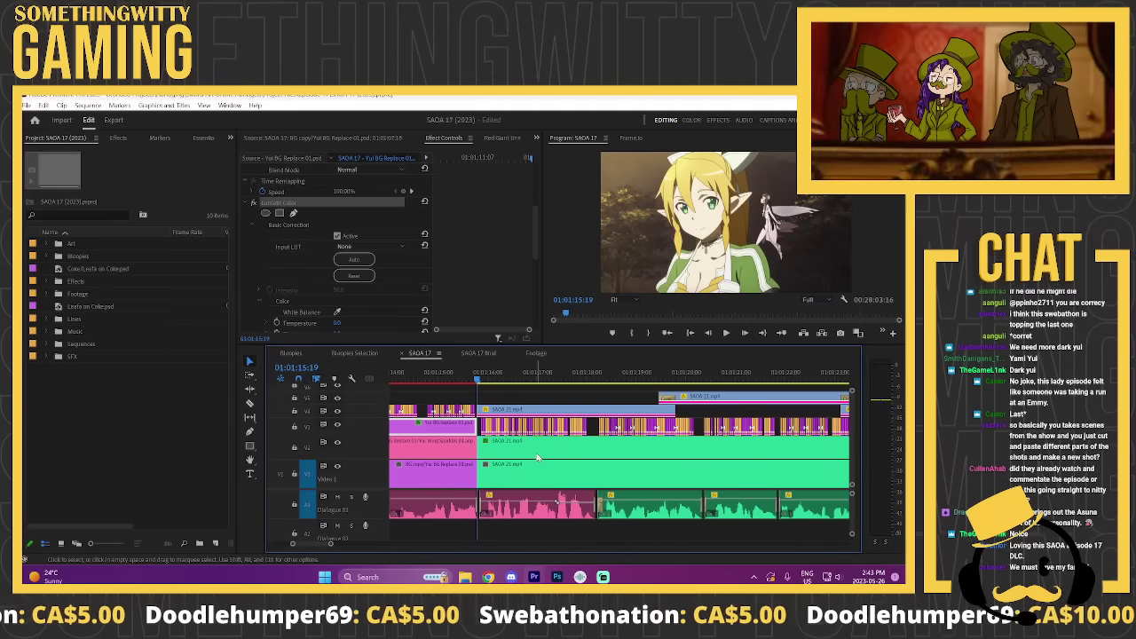
pyautogui.scroll(2, 497, 453)
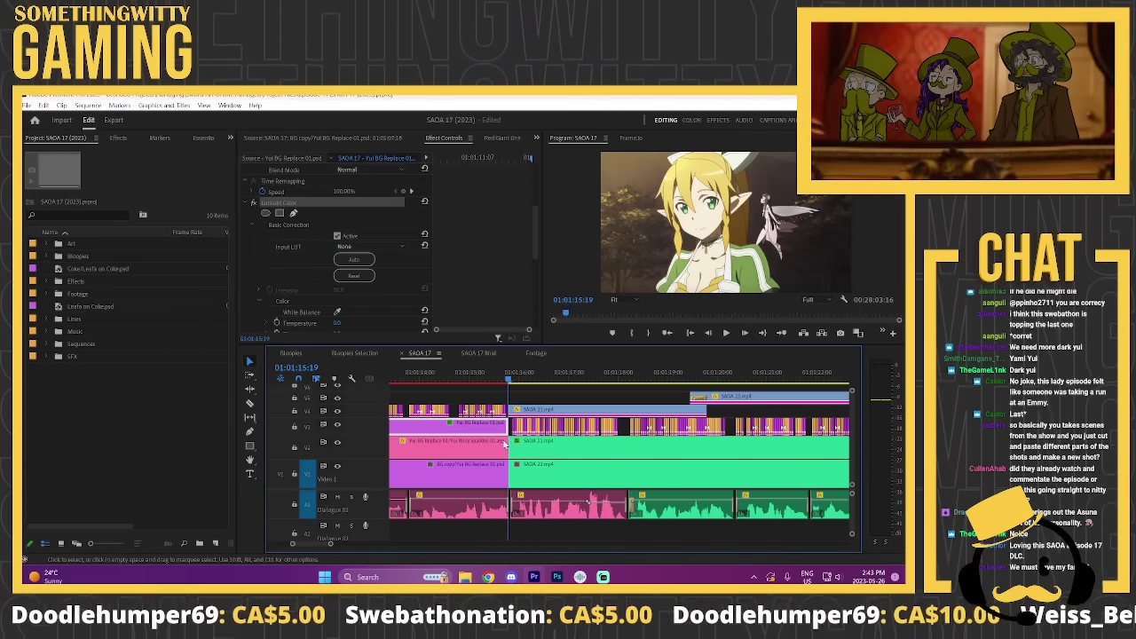
pyautogui.click(473, 376)
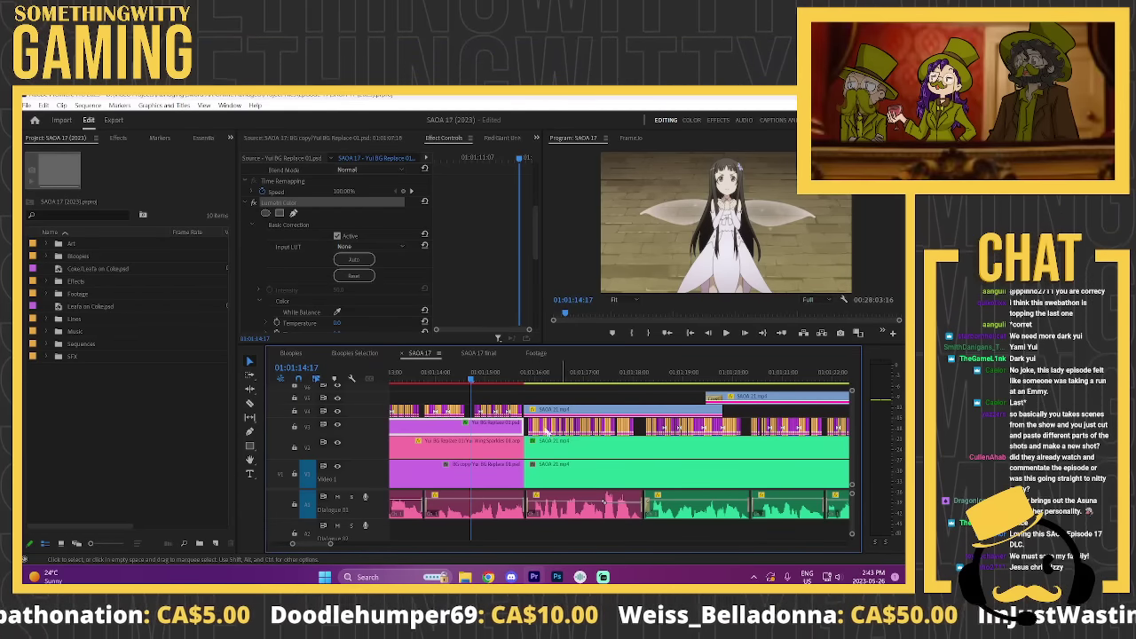
pyautogui.moveTo(525, 382); pyautogui.dragTo(529, 384)
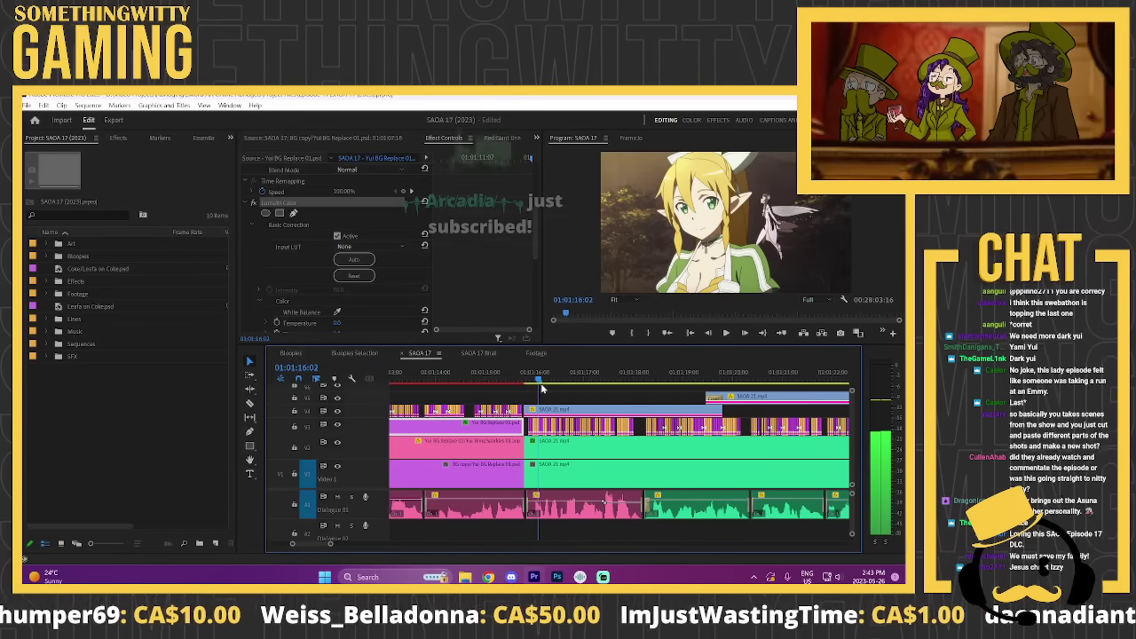
pyautogui.moveTo(533, 384); pyautogui.dragTo(565, 393)
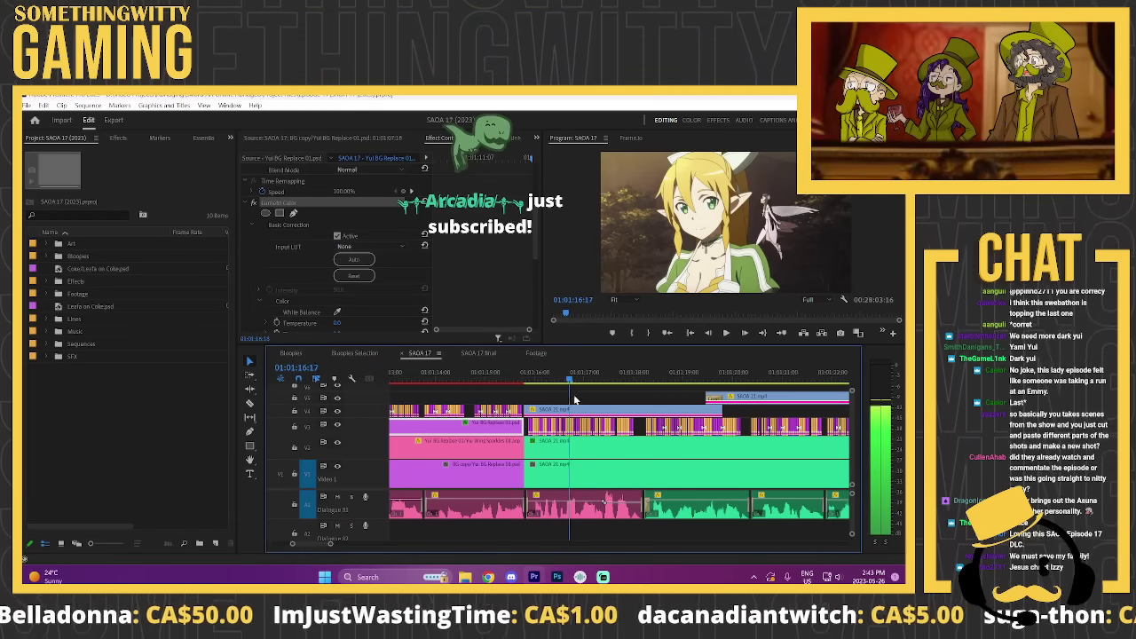
# Step: Scrub through the Leafa close-up to examine its layered SAOA 21.mp4 clips and mouth animation pieces
pyautogui.scroll(-1, 544, 431)
pyautogui.scroll(-3, 545, 431)
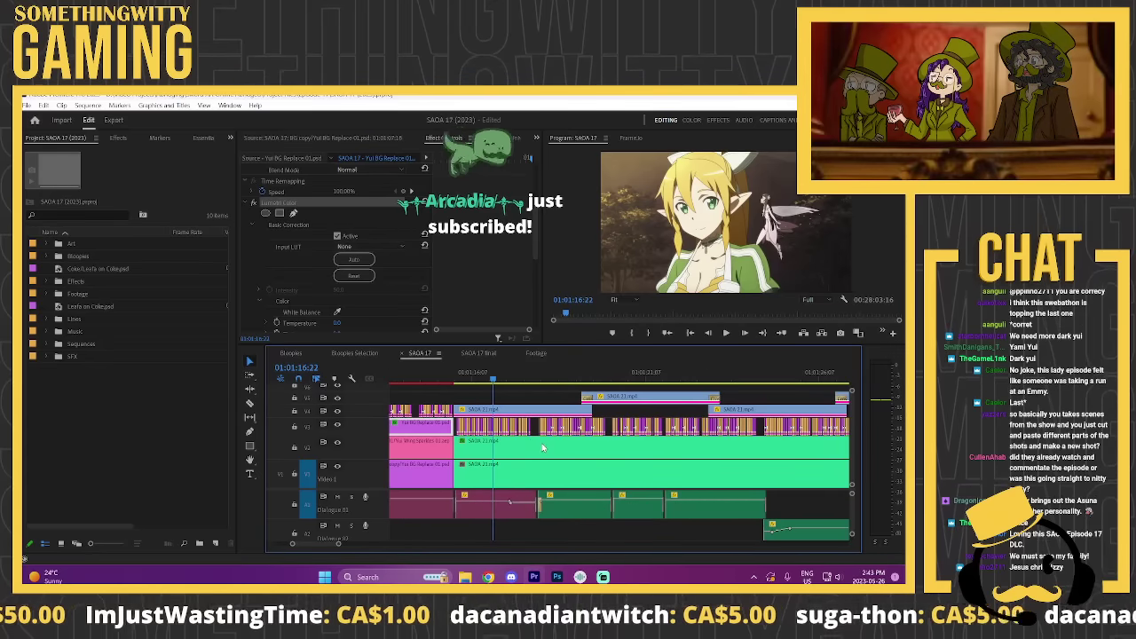
pyautogui.scroll(-3, 511, 428)
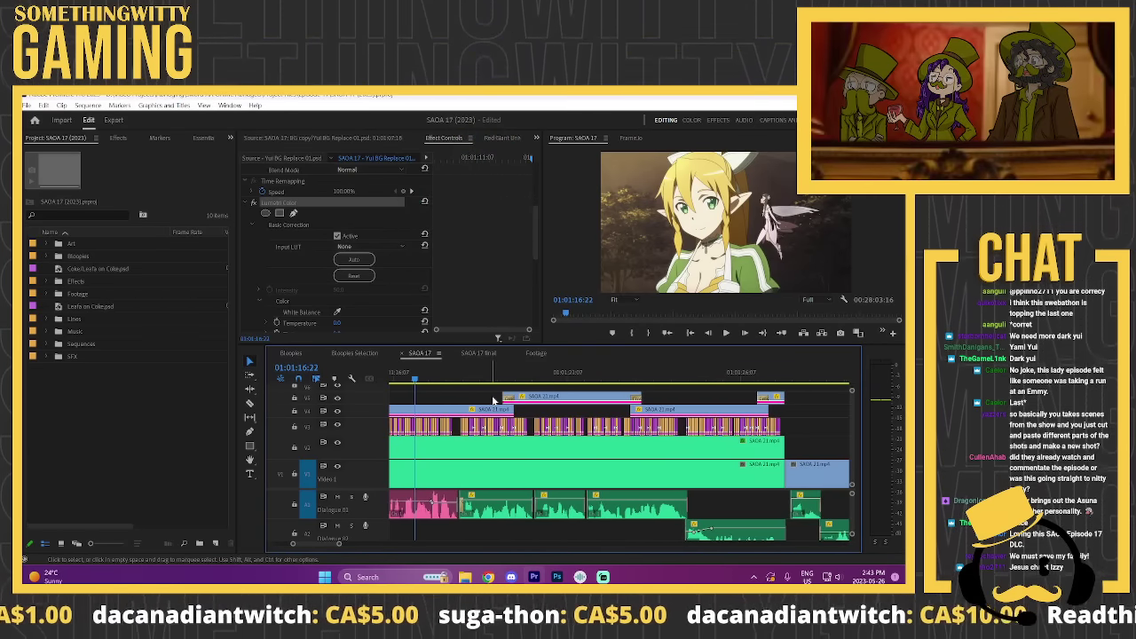
pyautogui.scroll(3, 498, 410)
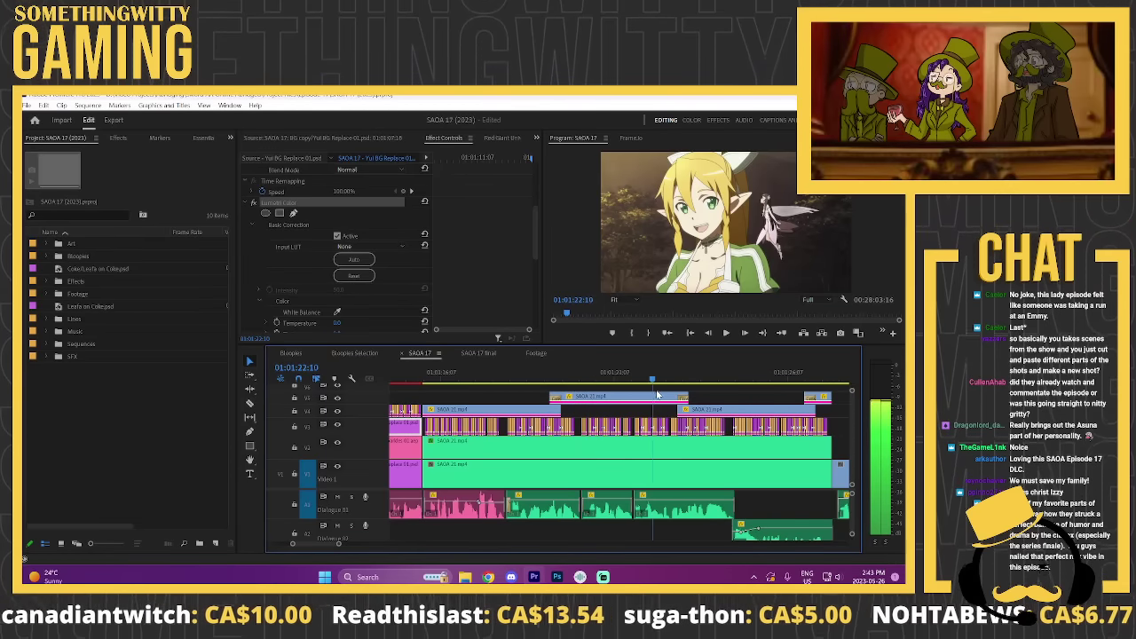
pyautogui.press('Up')
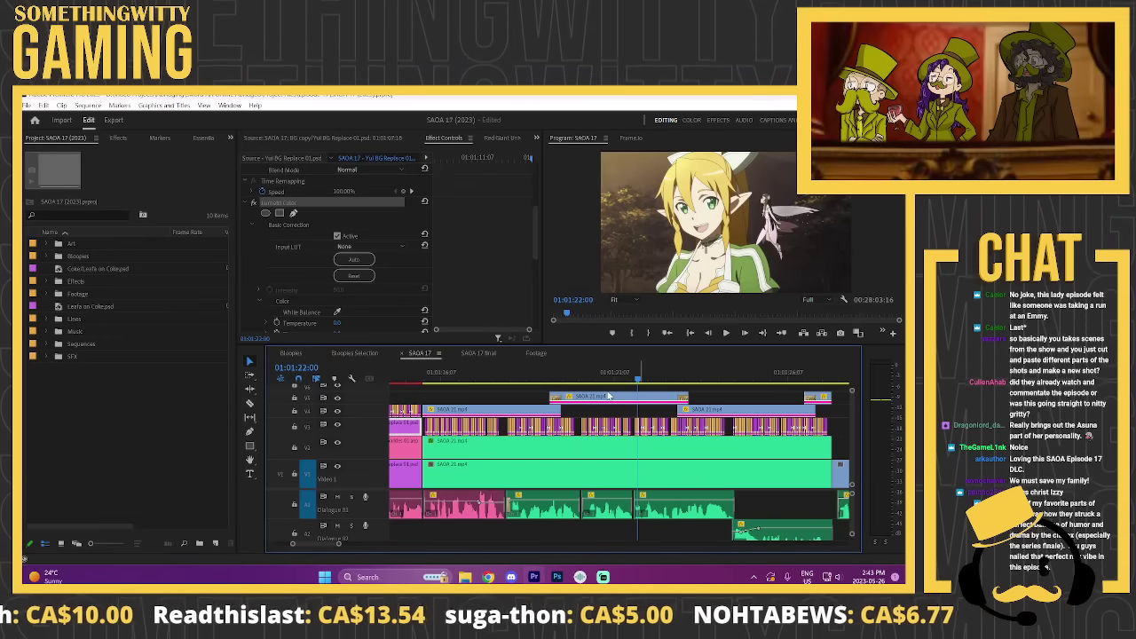
pyautogui.scroll(-3, 604, 395)
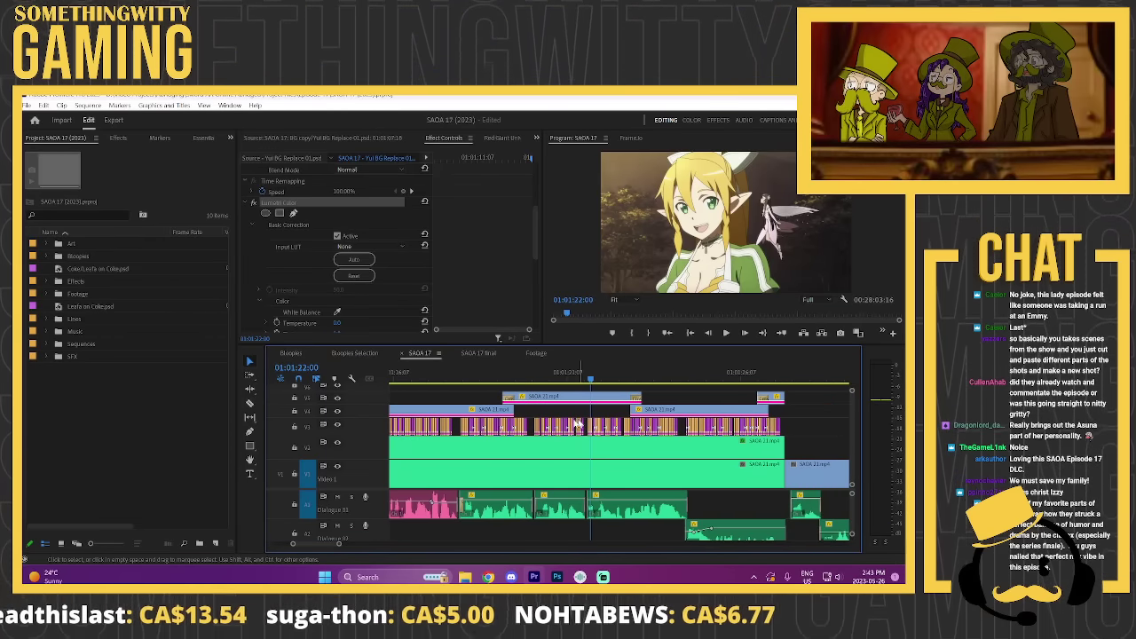
pyautogui.moveTo(619, 381); pyautogui.dragTo(705, 382)
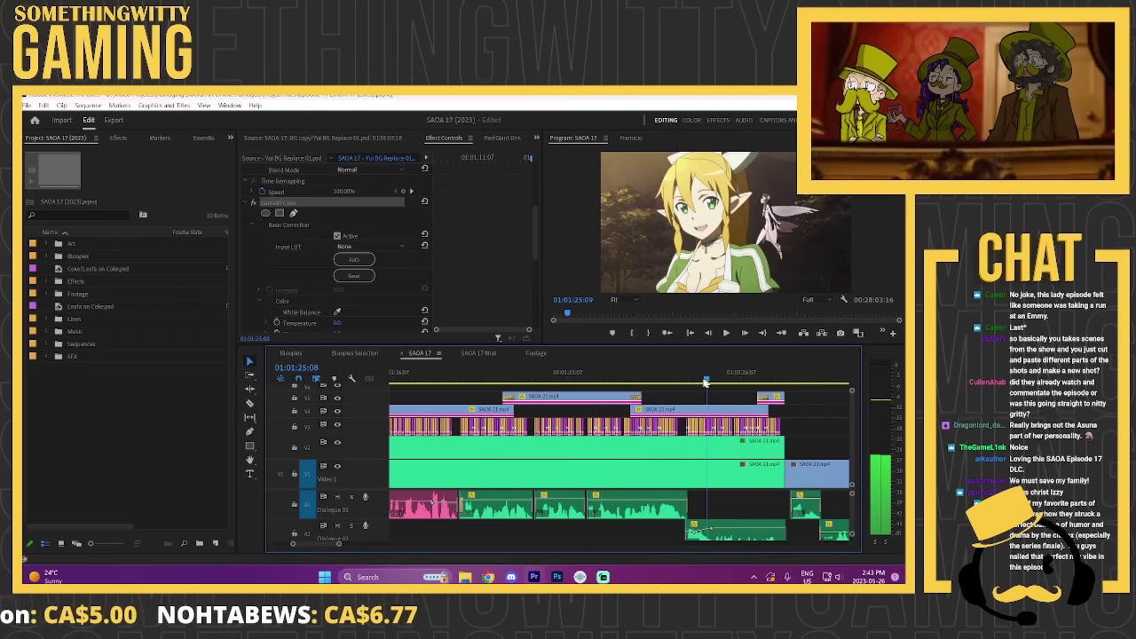
pyautogui.scroll(1, 624, 428)
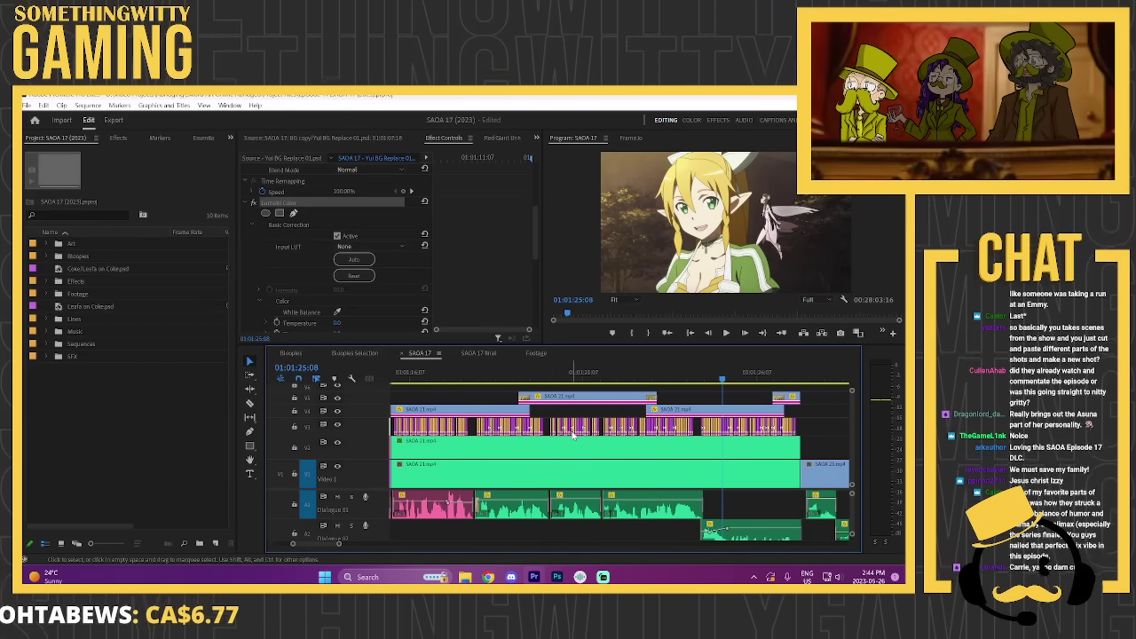
pyautogui.scroll(1, 527, 424)
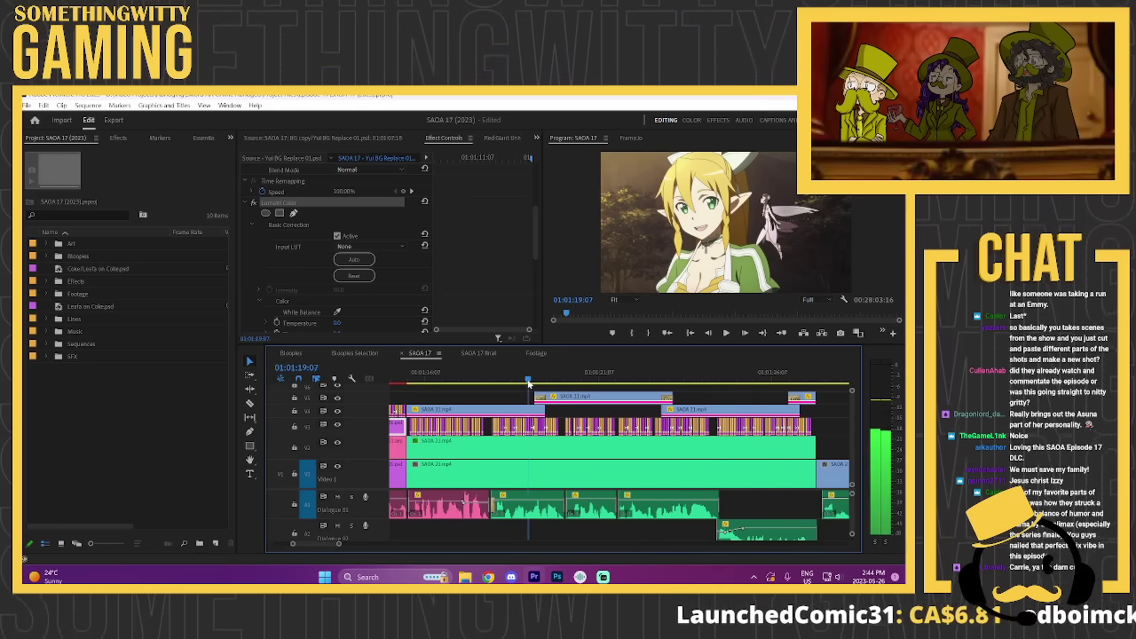
pyautogui.moveTo(528, 382); pyautogui.dragTo(538, 382)
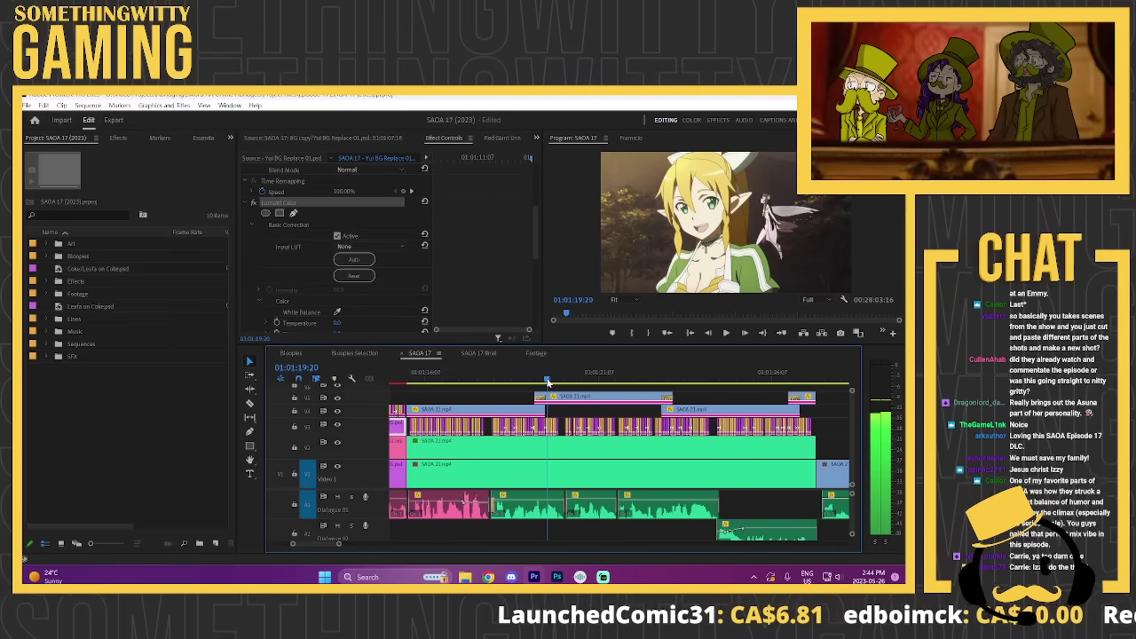
# Step: Review the end of the Leafa close-up from 01:01:25:03 and move on to the night city shot at 01:01:28:17
pyautogui.click(511, 399)
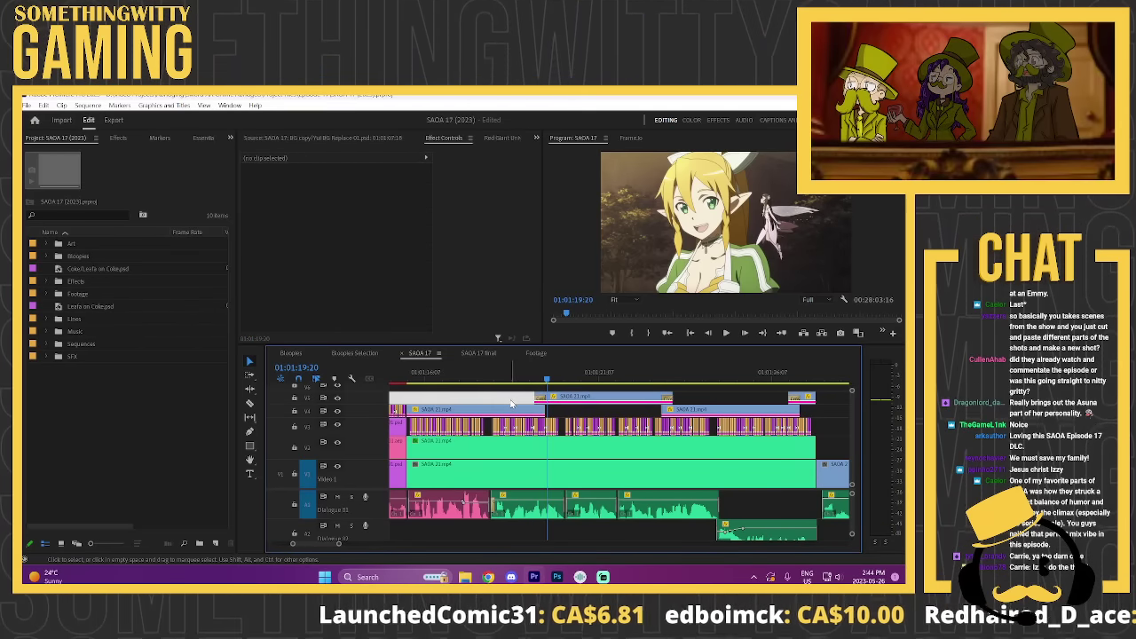
pyautogui.scroll(-2, 511, 401)
pyautogui.click(683, 374)
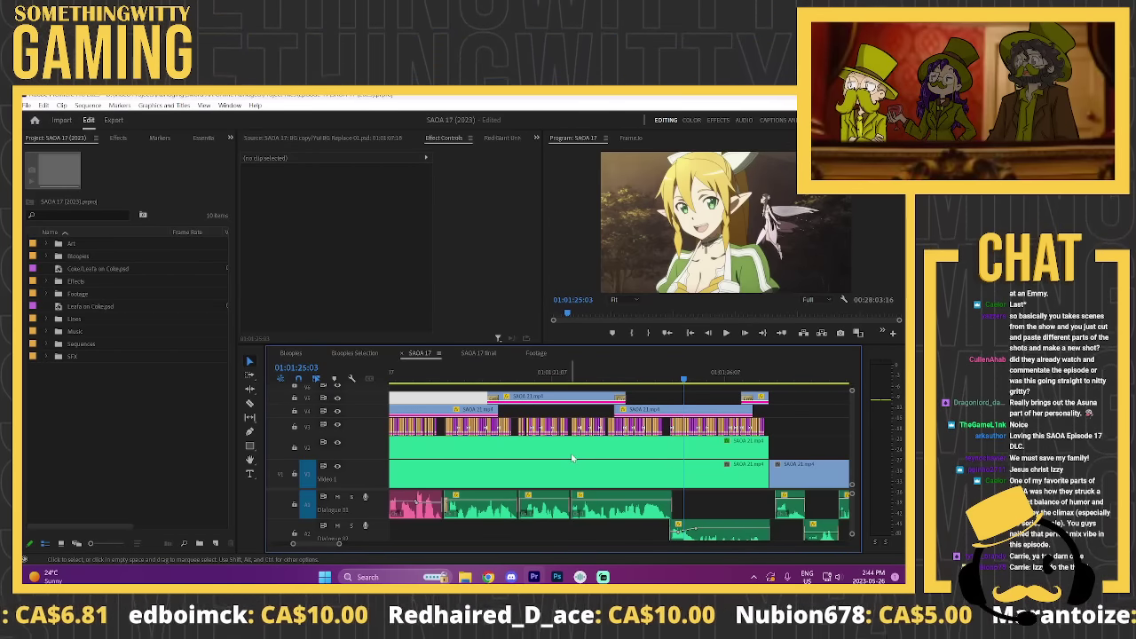
pyautogui.scroll(1, 603, 455)
pyautogui.scroll(-5, 607, 448)
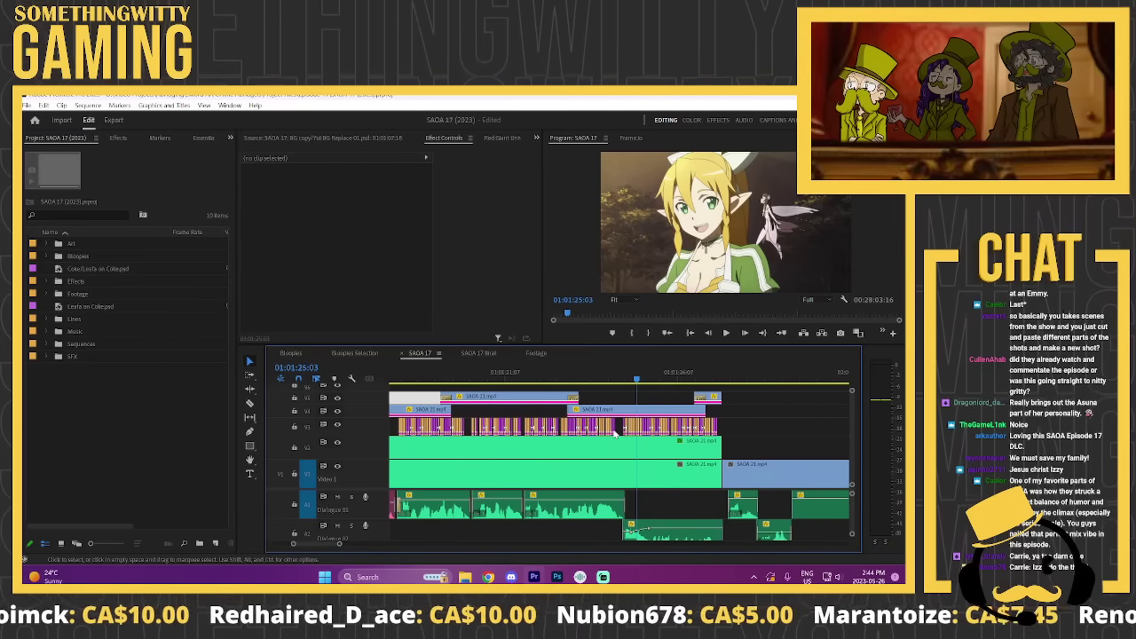
pyautogui.scroll(-7, 618, 415)
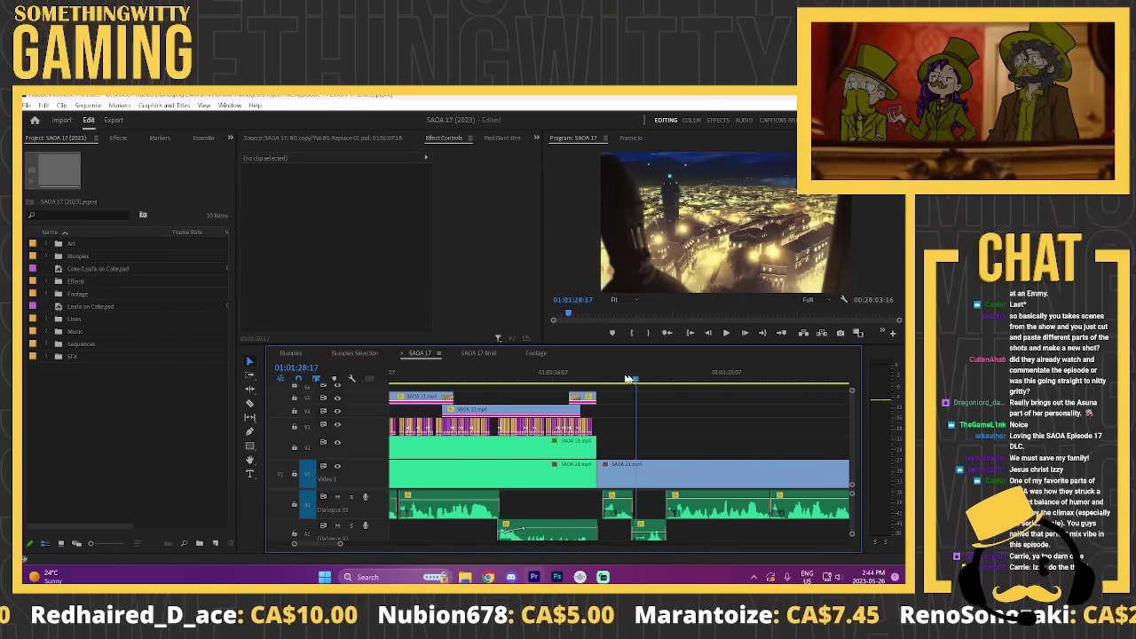
# Step: Play from the end of the Leafa close-up at about 01:01:26:23 into the night city shot and select the city clip
pyautogui.click(576, 379)
pyautogui.press('-')
pyautogui.press('-')
pyautogui.press('-')
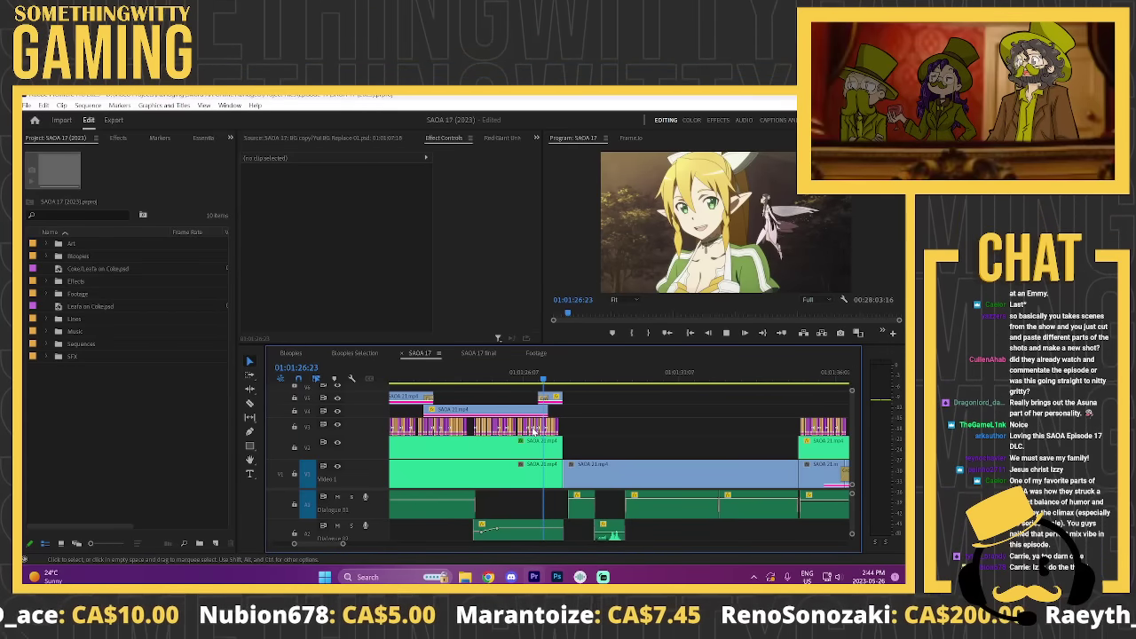
pyautogui.press('space')
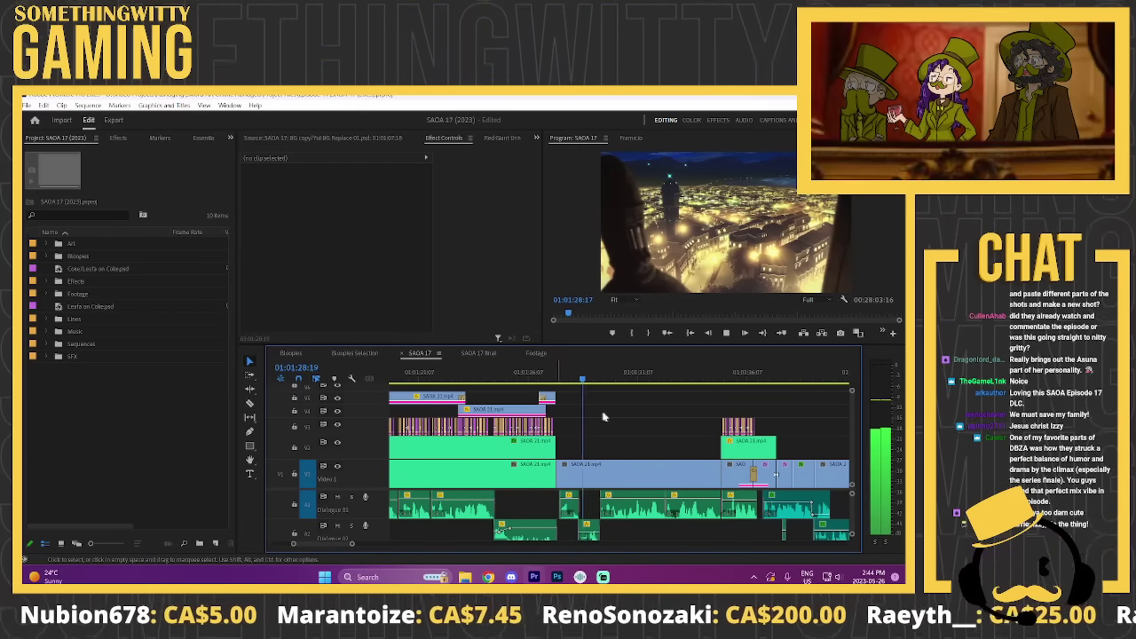
pyautogui.scroll(-2, 597, 424)
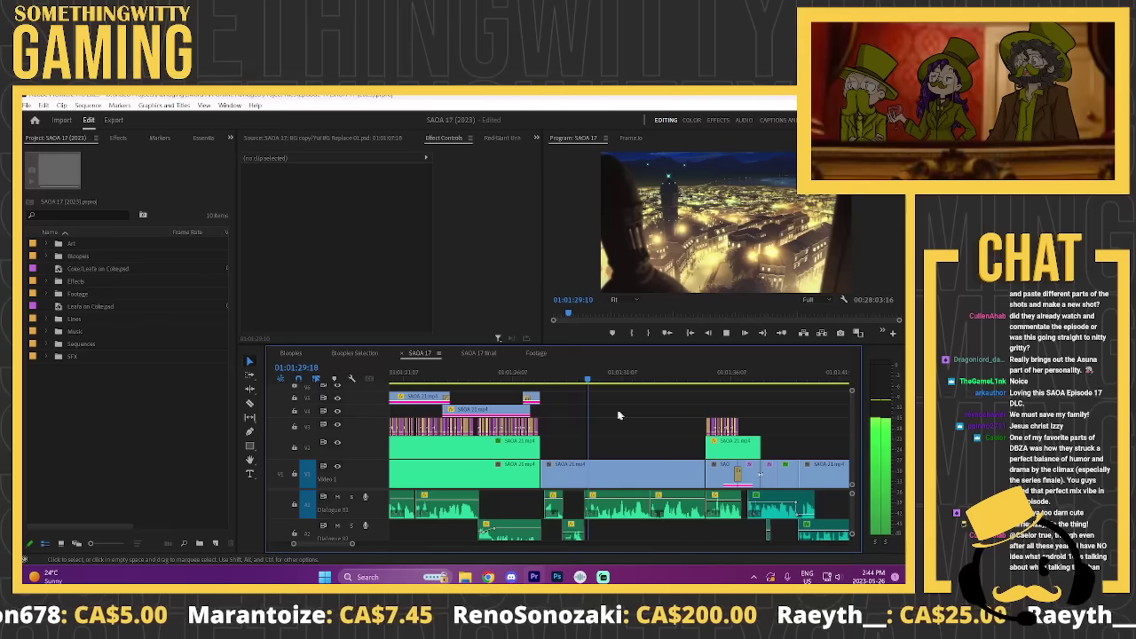
pyautogui.click(587, 476)
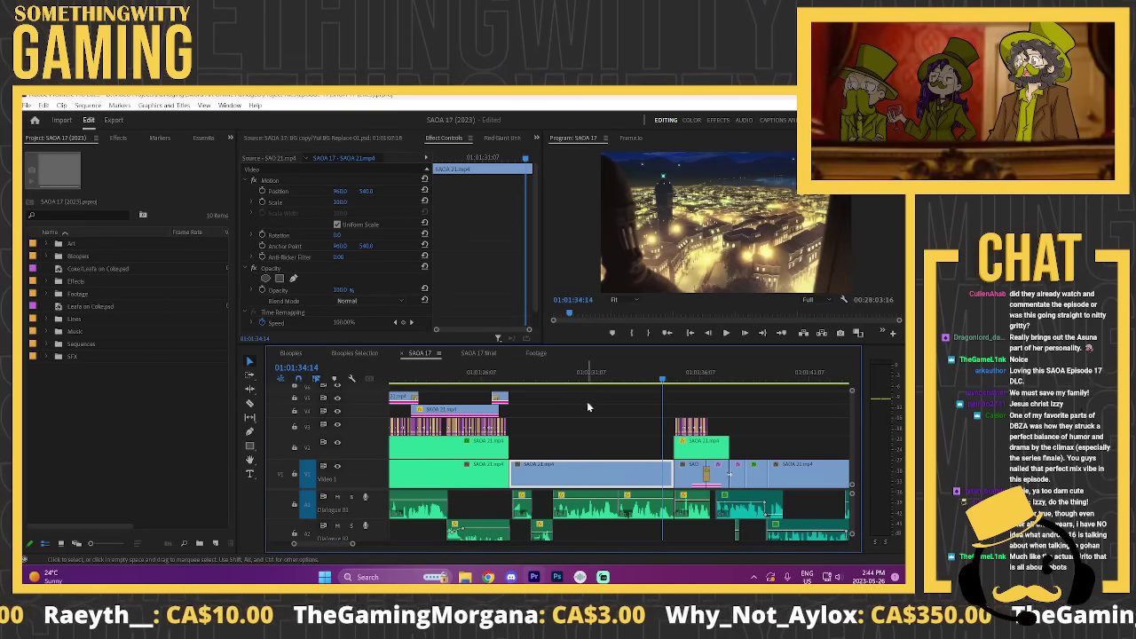
# Step: Deselect the city clip and play the sequence from 01:01:34:14 to the Leafa shot at 01:01:52:12
pyautogui.hscroll(2, 574, 440)
pyautogui.click(573, 437)
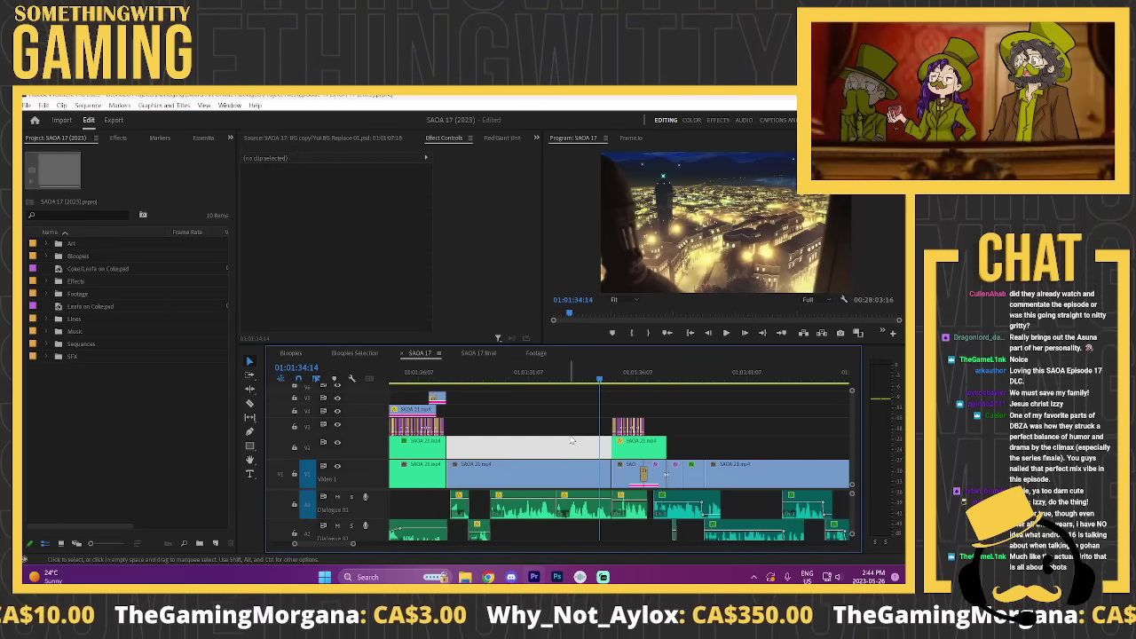
pyautogui.scroll(2, 574, 434)
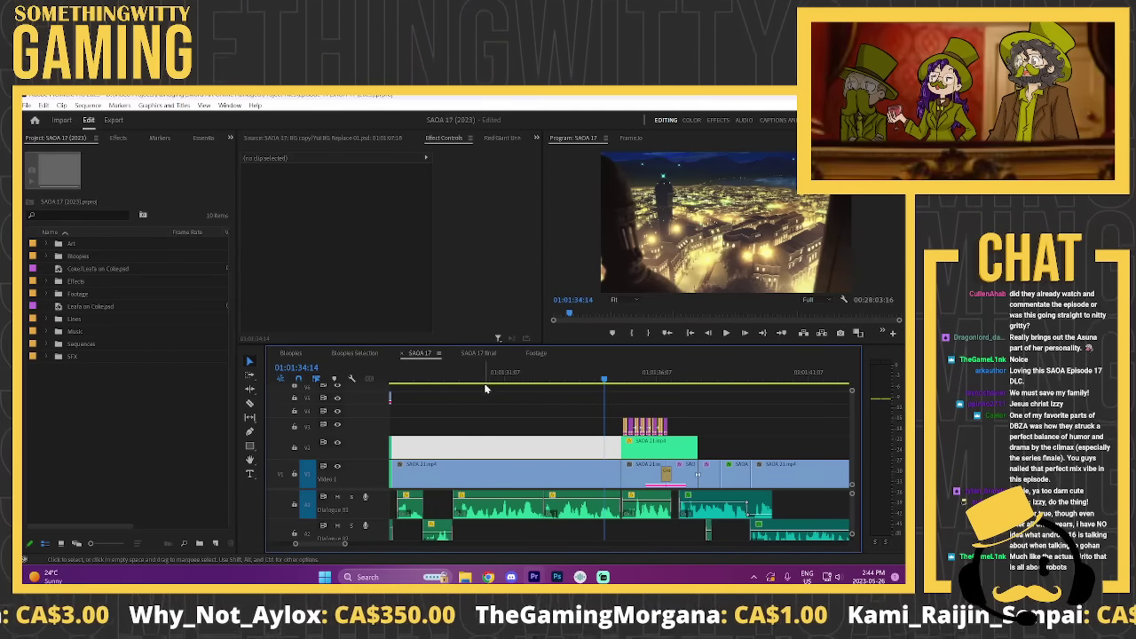
pyautogui.press('space')
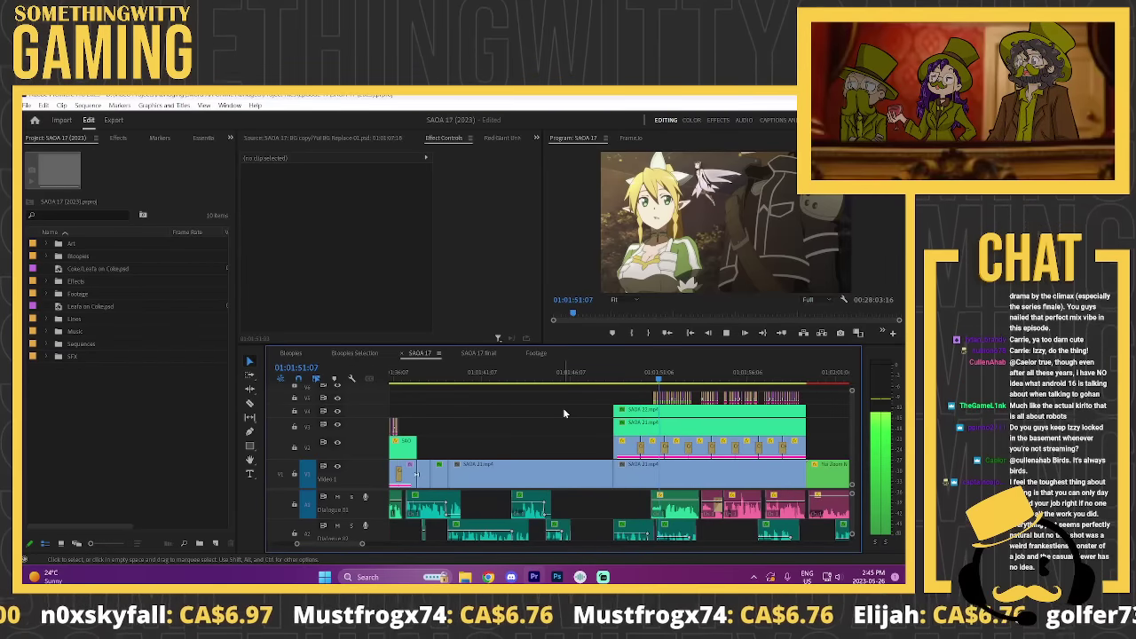
pyautogui.press('space')
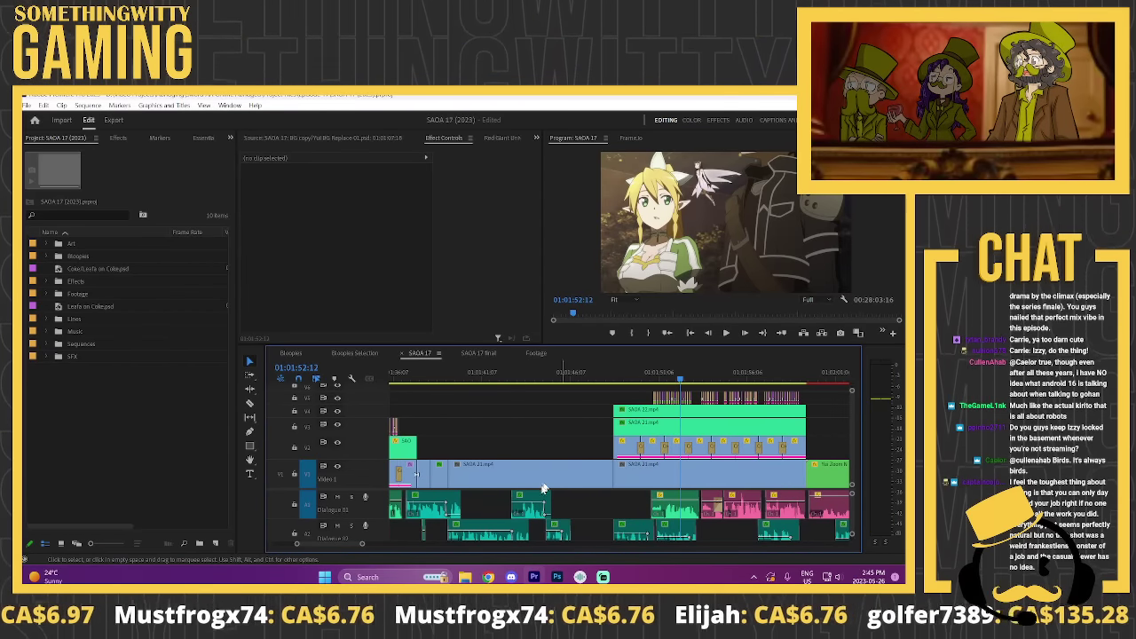
# Step: Solo the Dialogue 02 and Dialogue 03 audio tracks
pyautogui.hscroll(2, 543, 487)
pyautogui.scroll(-2, 521, 489)
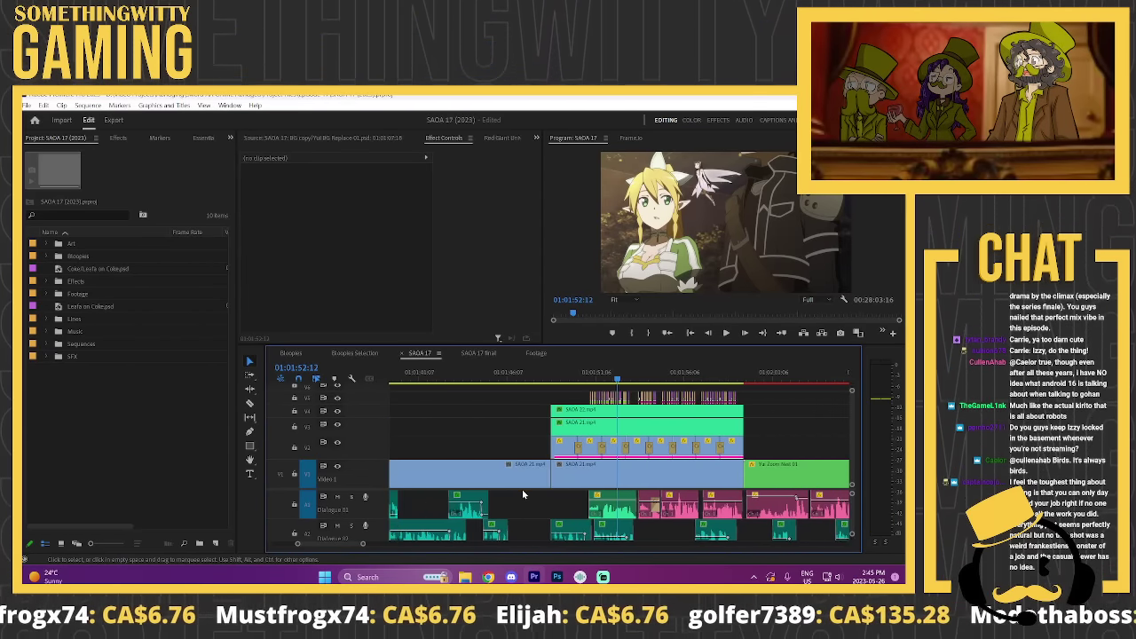
pyautogui.hscroll(2, 522, 489)
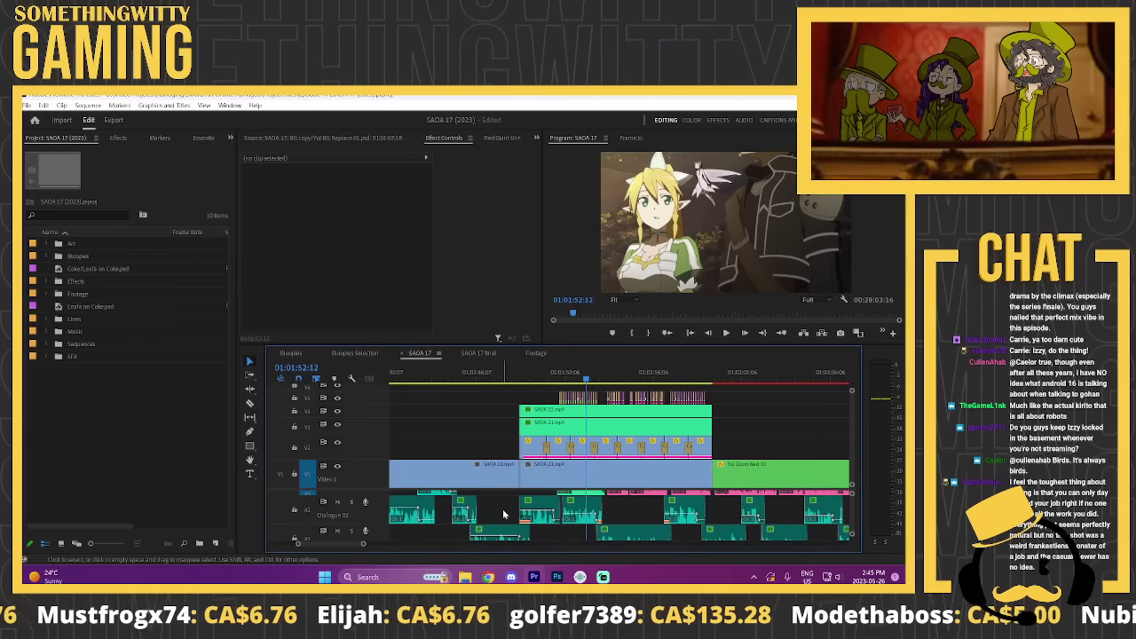
pyautogui.click(350, 502)
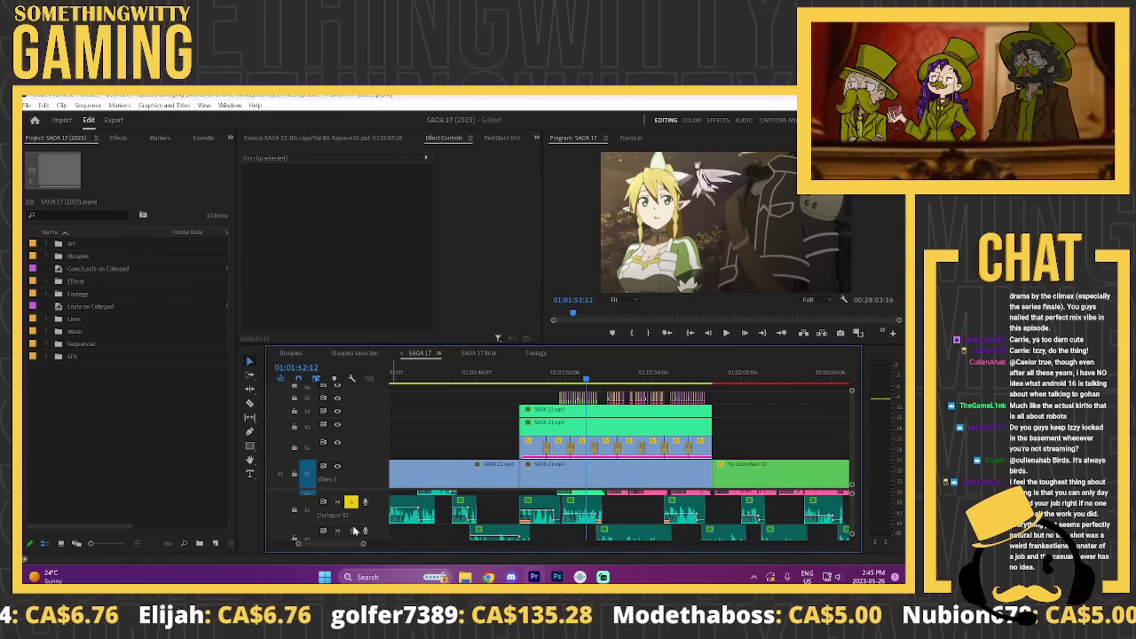
pyautogui.click(350, 531)
pyautogui.scroll(-1, 470, 514)
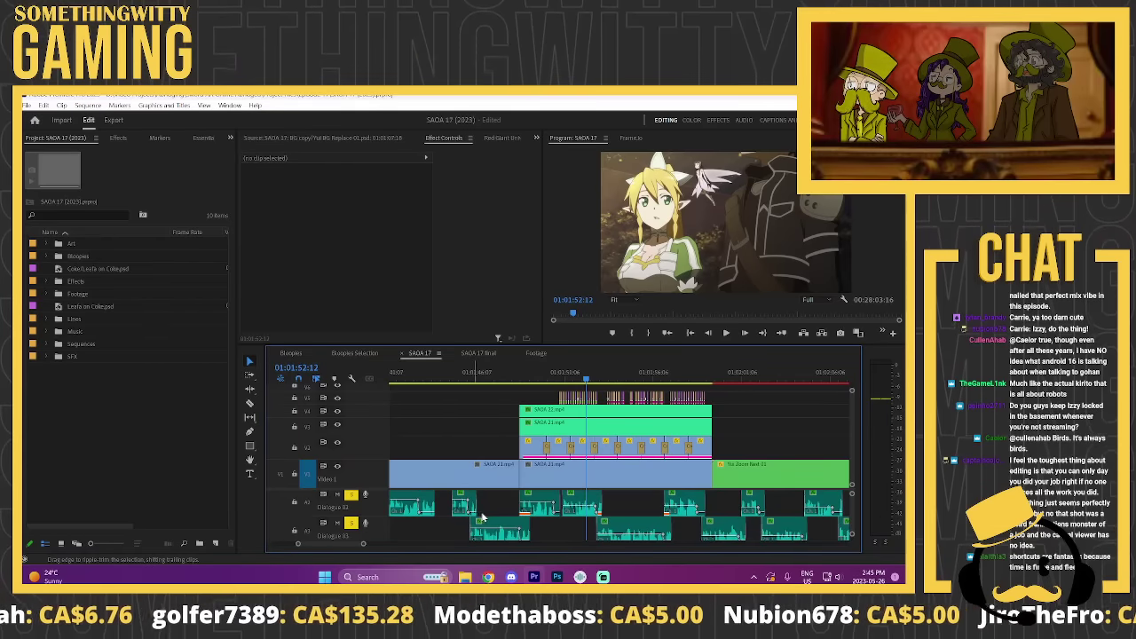
# Step: Play the soloed dialogue from about 01:01:44:18 to the Kirito close-up at 01:02:22:04
pyautogui.click(450, 381)
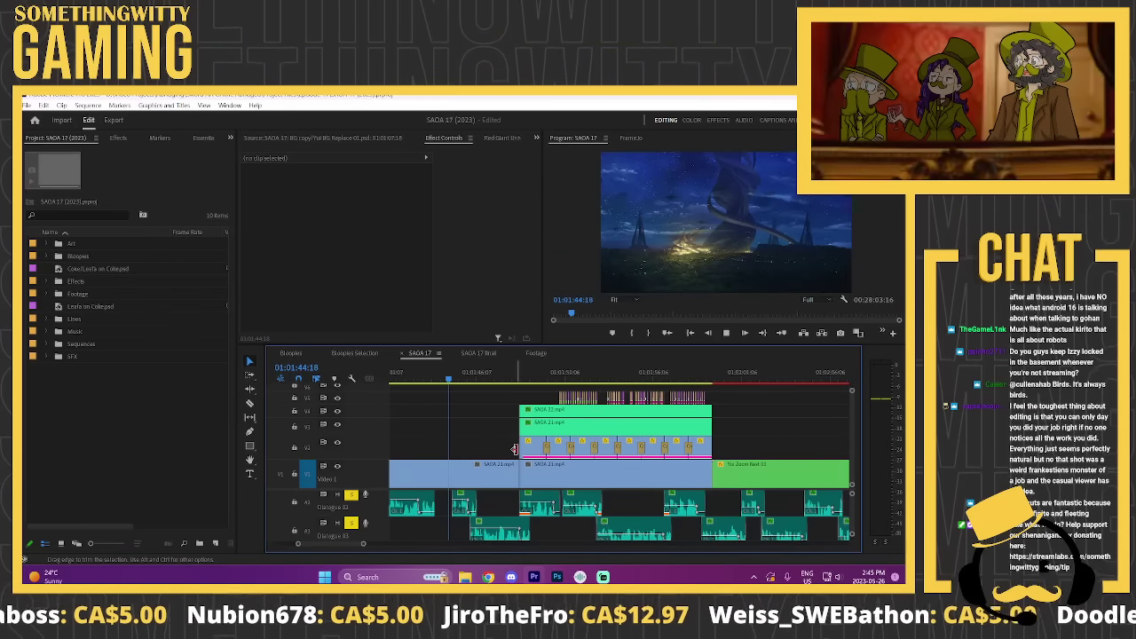
pyautogui.press('space')
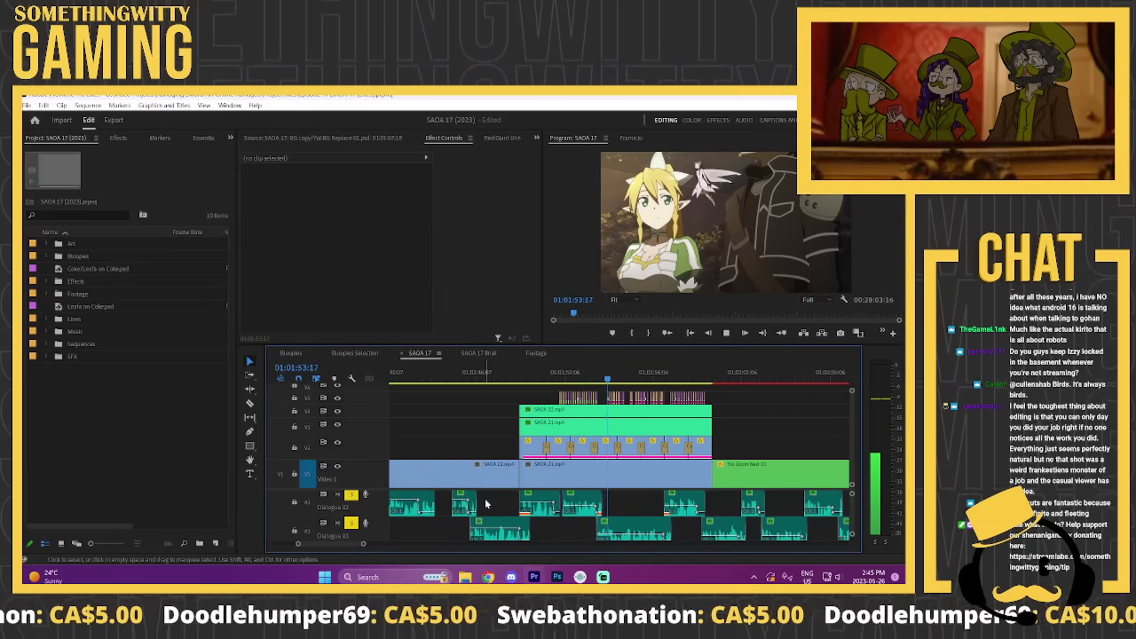
pyautogui.scroll(-2, 487, 506)
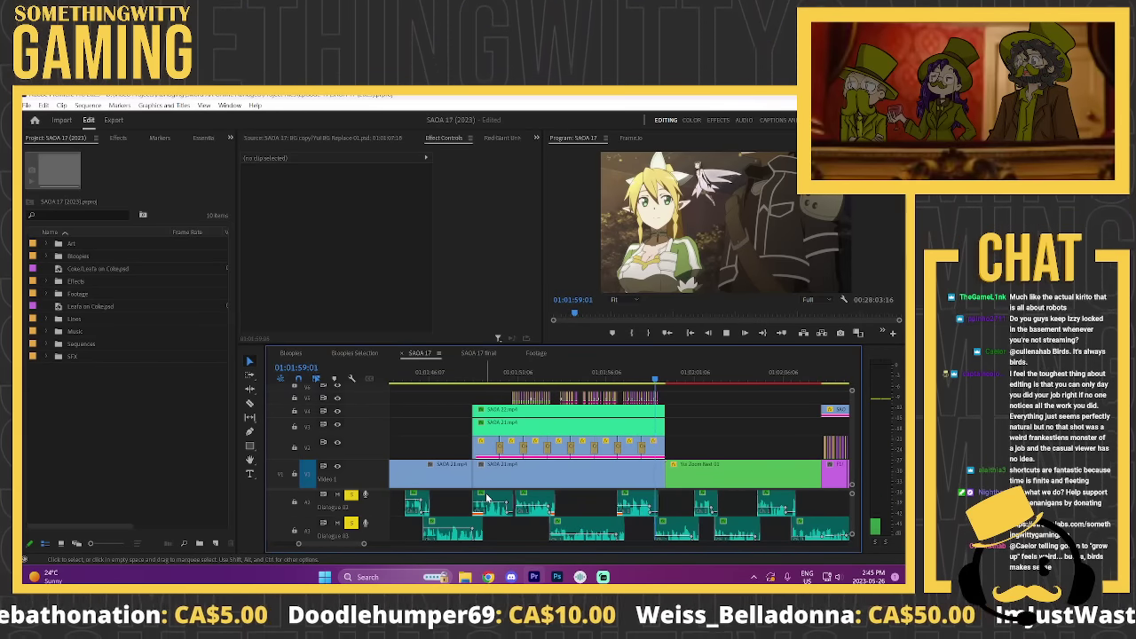
pyautogui.scroll(-4, 486, 499)
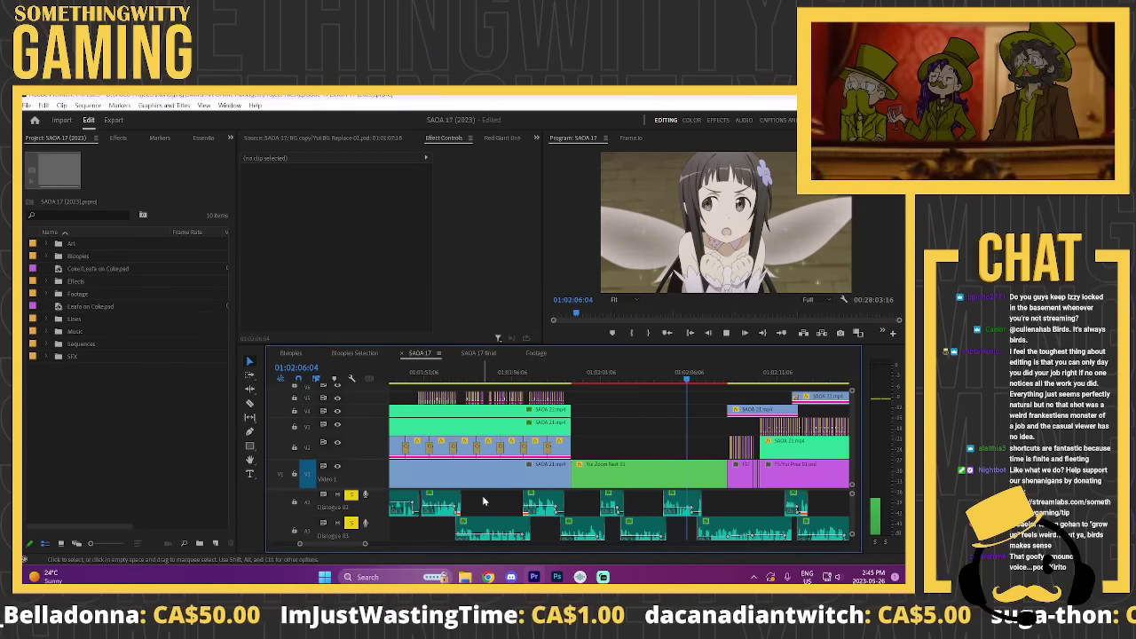
pyautogui.scroll(-2, 501, 510)
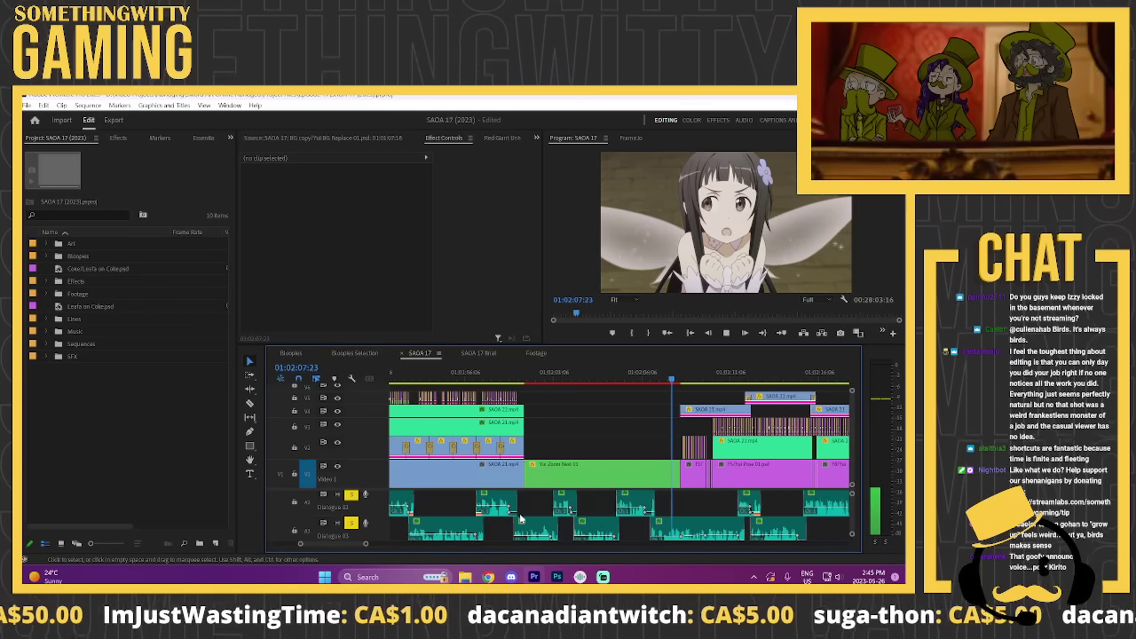
pyautogui.scroll(-3, 519, 513)
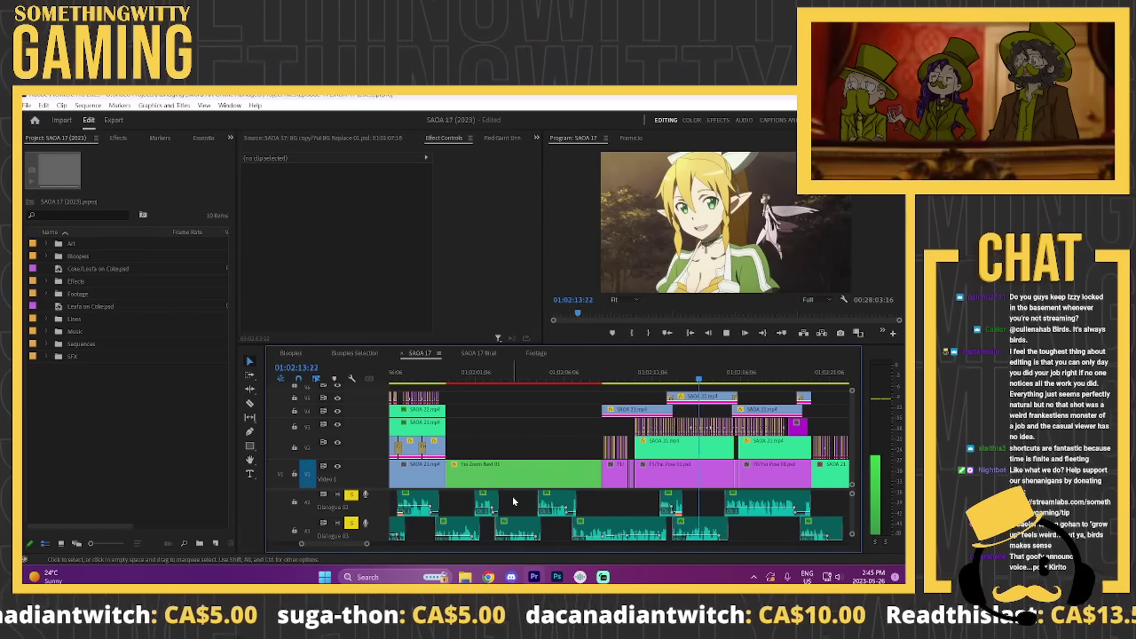
pyautogui.scroll(-8, 552, 529)
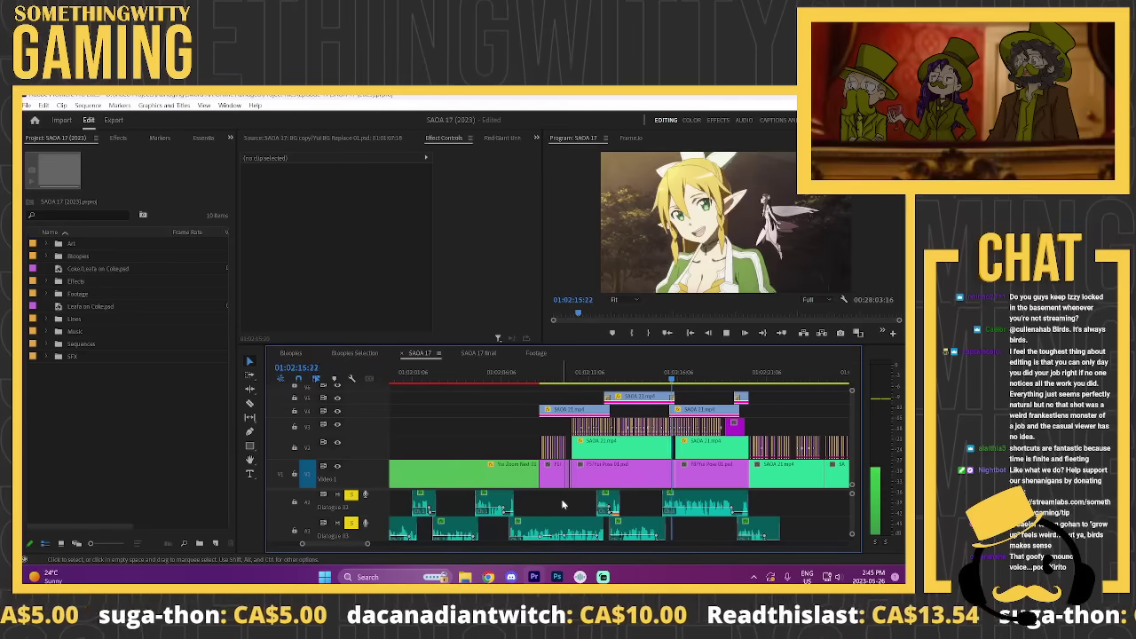
pyautogui.scroll(-1, 561, 479)
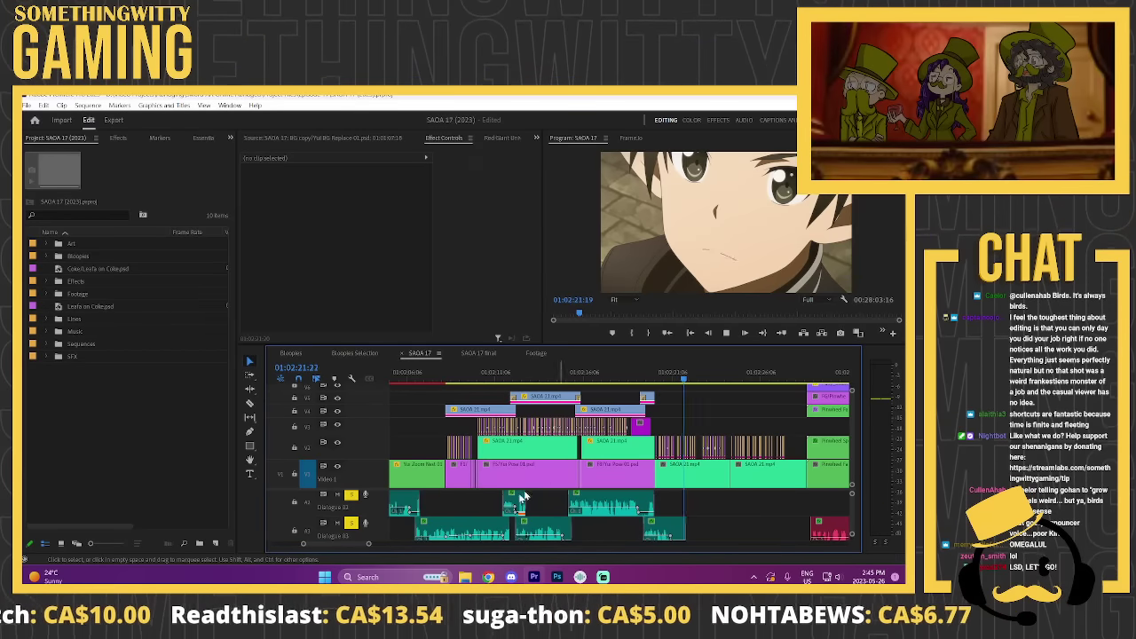
pyautogui.press('space')
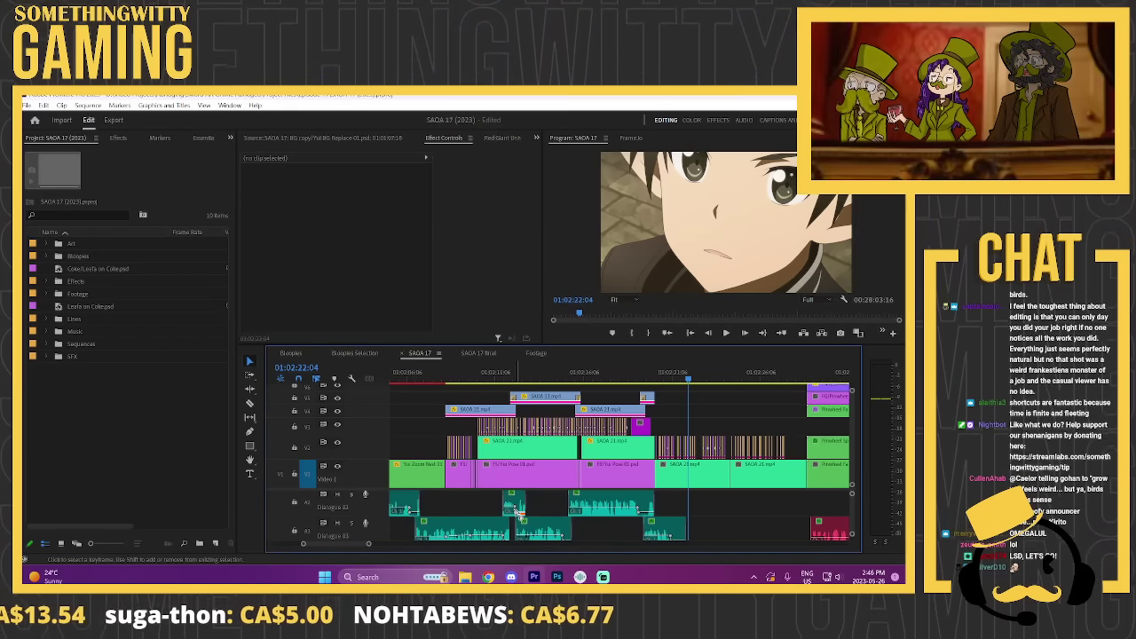
# Step: Turn off solo on the dialogue tracks and return to the side-view shot of Leafa and Kirito at 01:01:37:01
pyautogui.scroll(2, 443, 515)
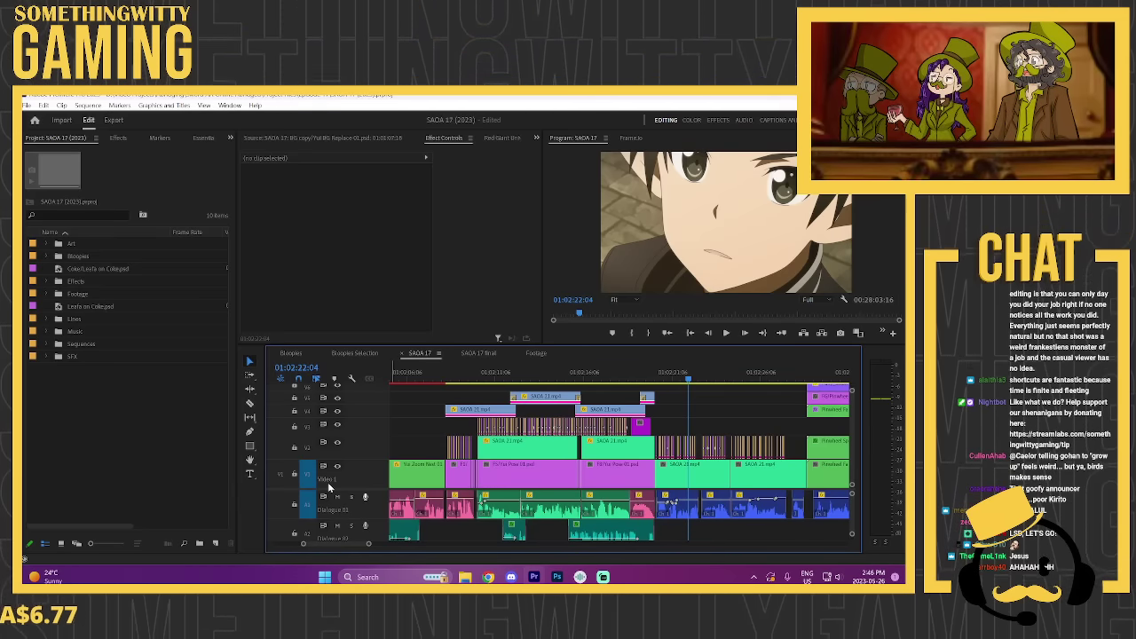
pyautogui.scroll(-1, 327, 489)
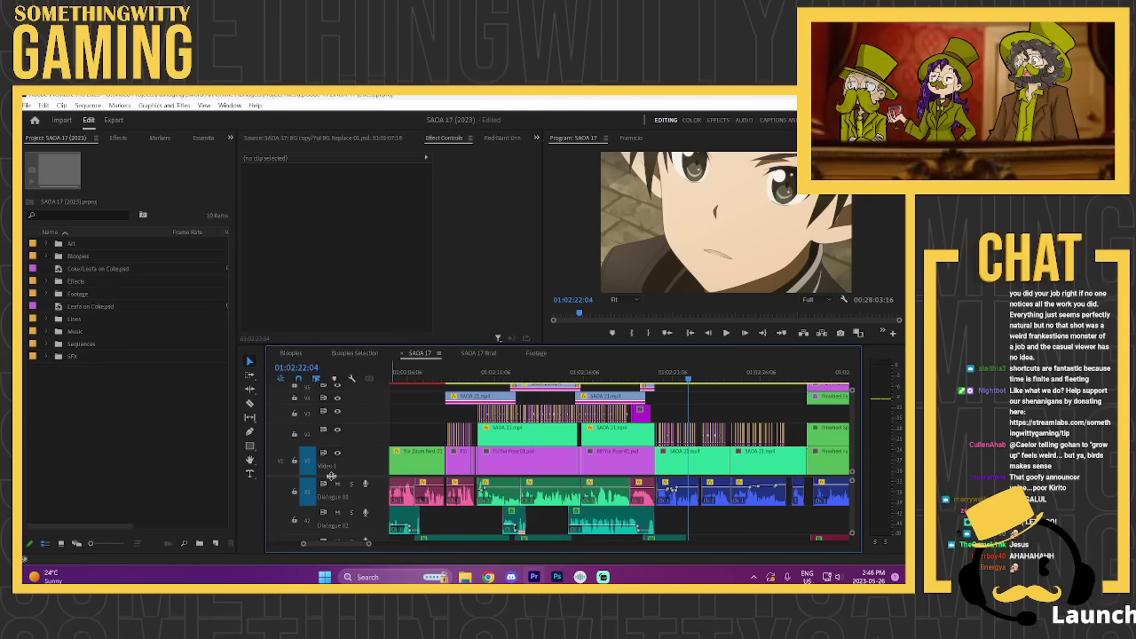
pyautogui.scroll(-2, 543, 488)
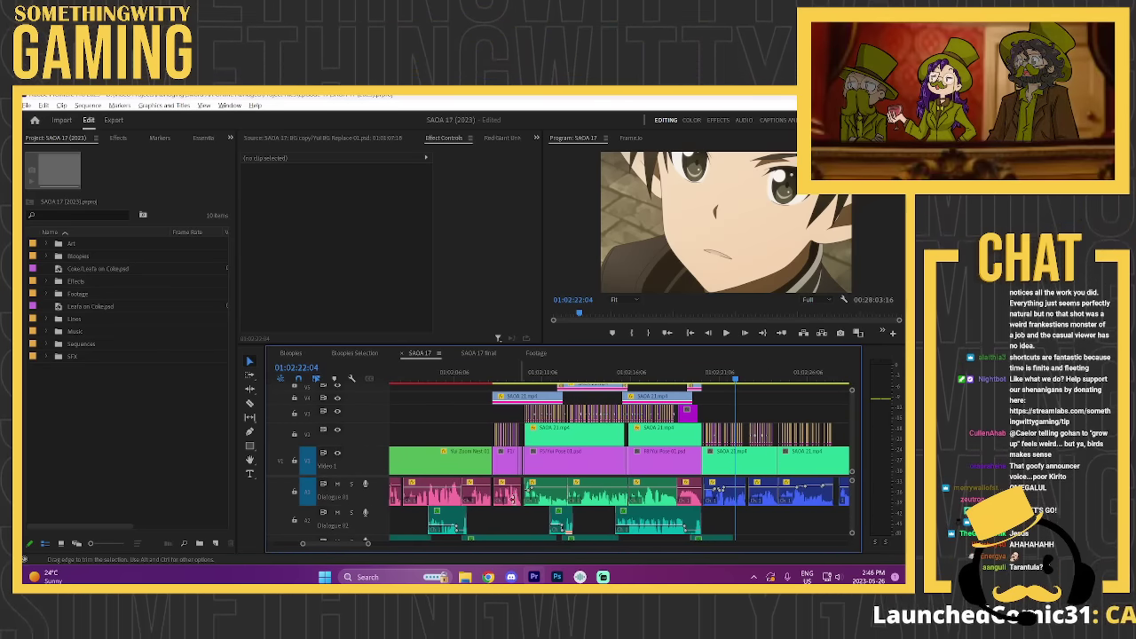
pyautogui.scroll(-2, 510, 506)
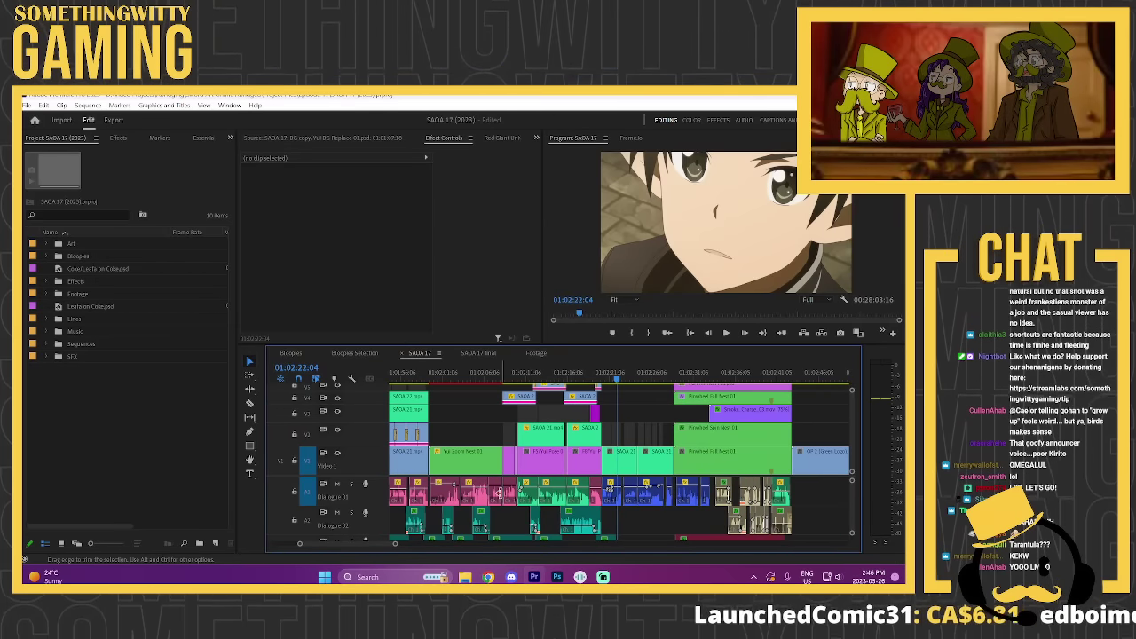
pyautogui.scroll(6, 496, 493)
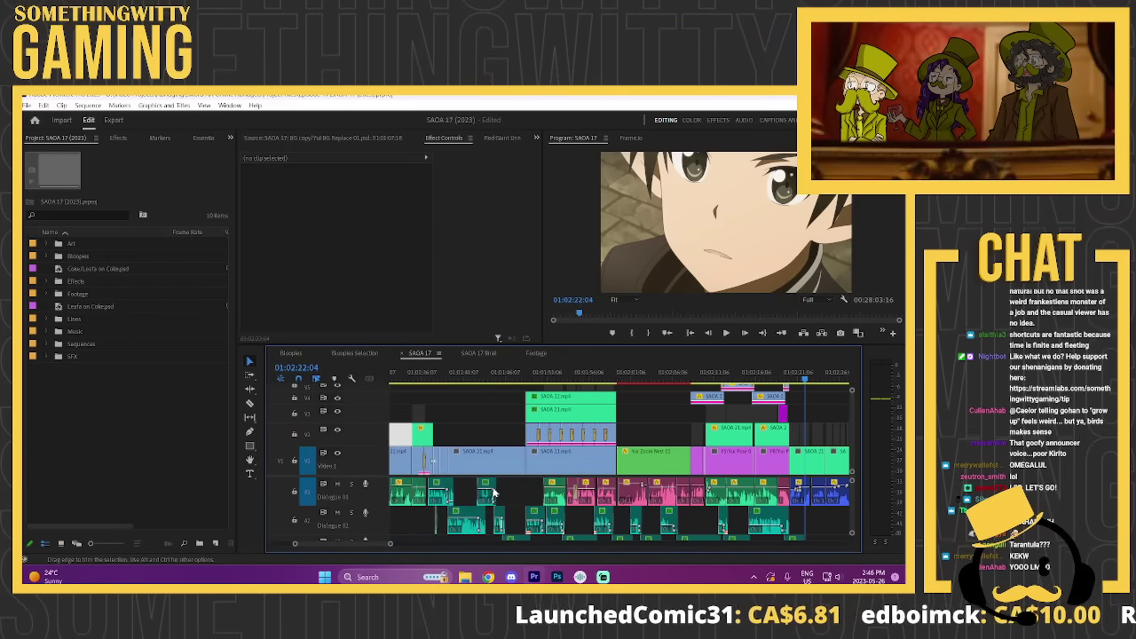
pyautogui.click(440, 381)
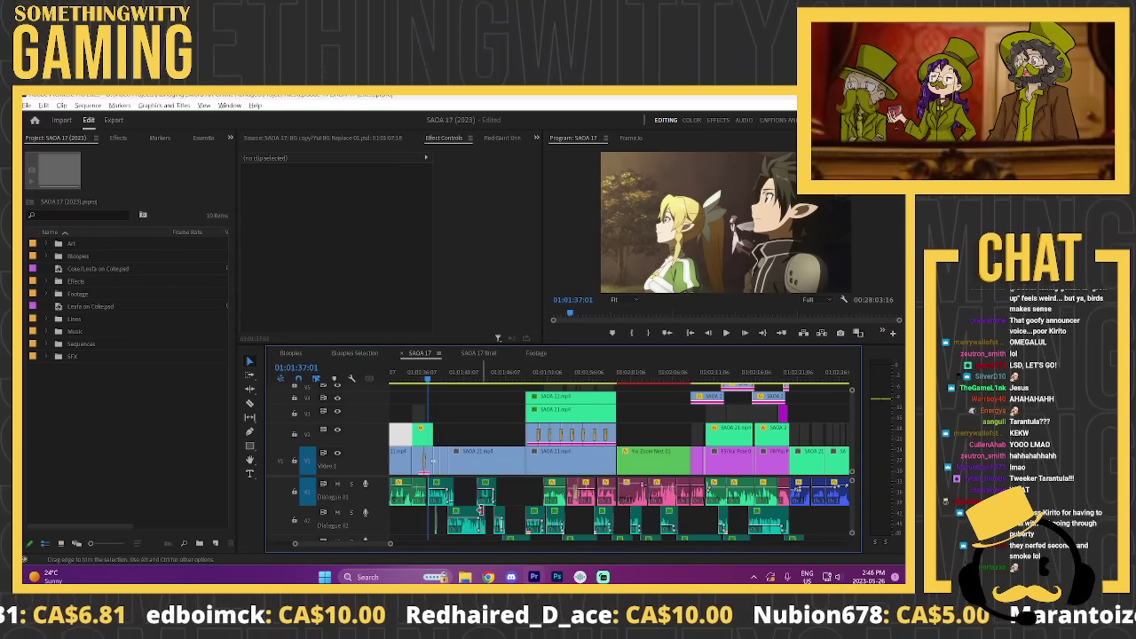
# Step: Move to the start of the shot with Leafa beside Kirito's shoulder at 01:01:48:18 and examine its stacked video layers
pyautogui.keyDown('alt'); pyautogui.scroll(5, 482, 510); pyautogui.keyUp('alt')
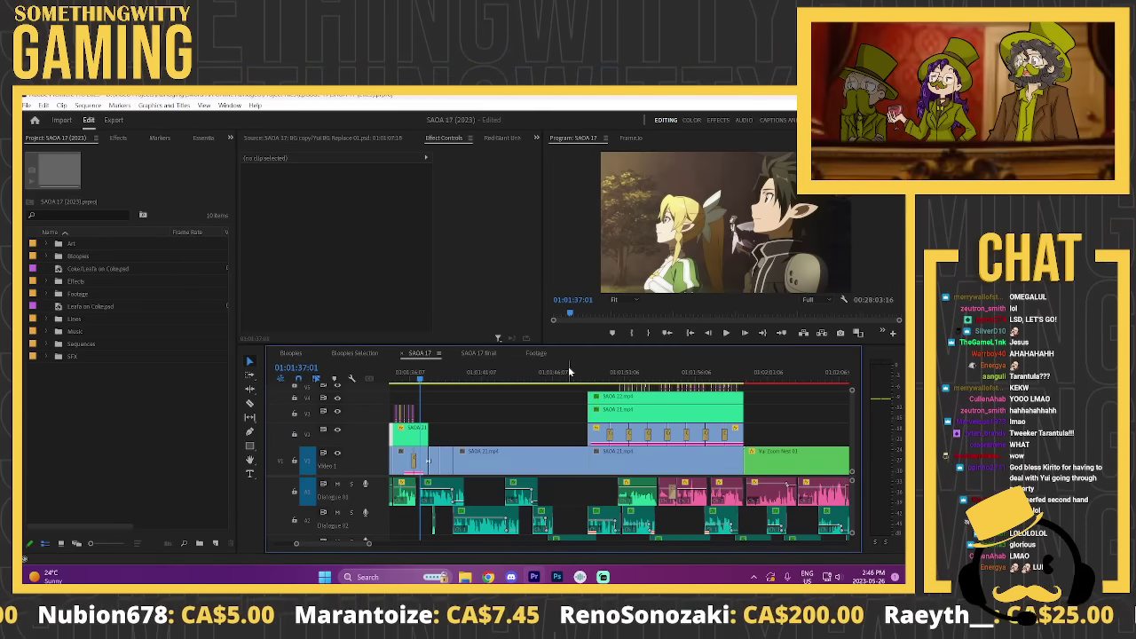
pyautogui.moveTo(612, 382); pyautogui.dragTo(606, 382)
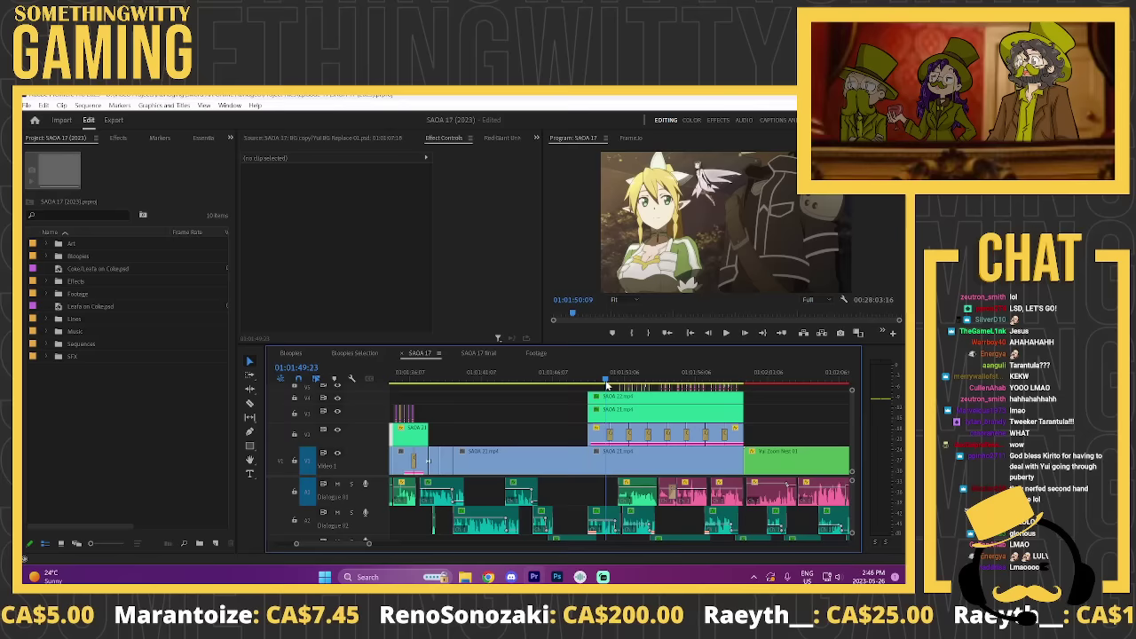
pyautogui.scroll(-2, 585, 411)
pyautogui.scroll(4, 586, 412)
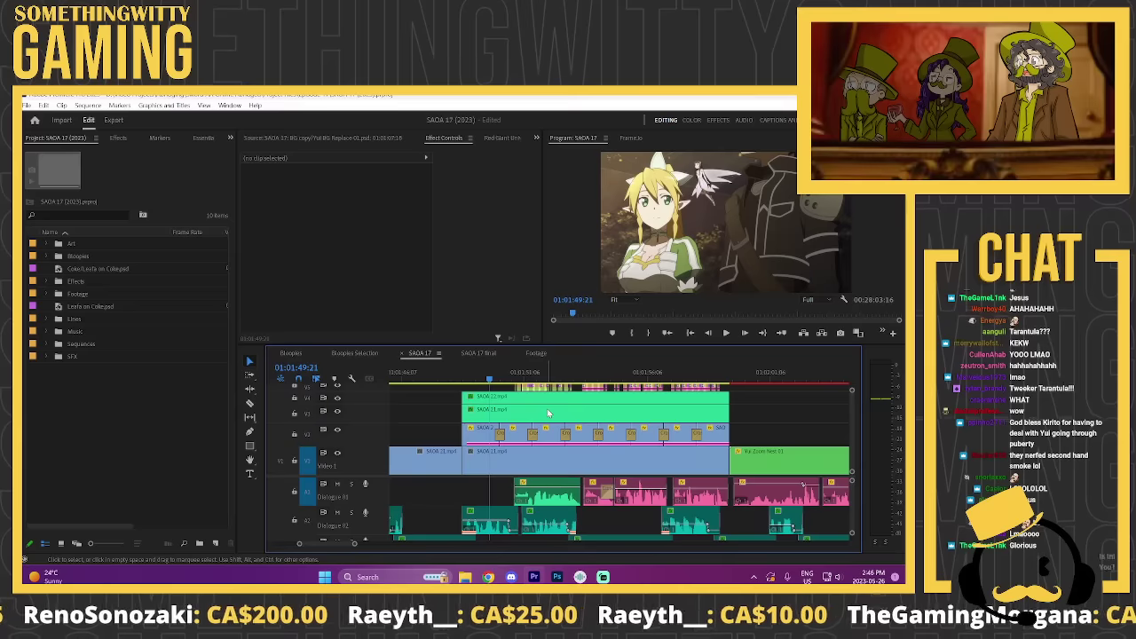
pyautogui.click(454, 462)
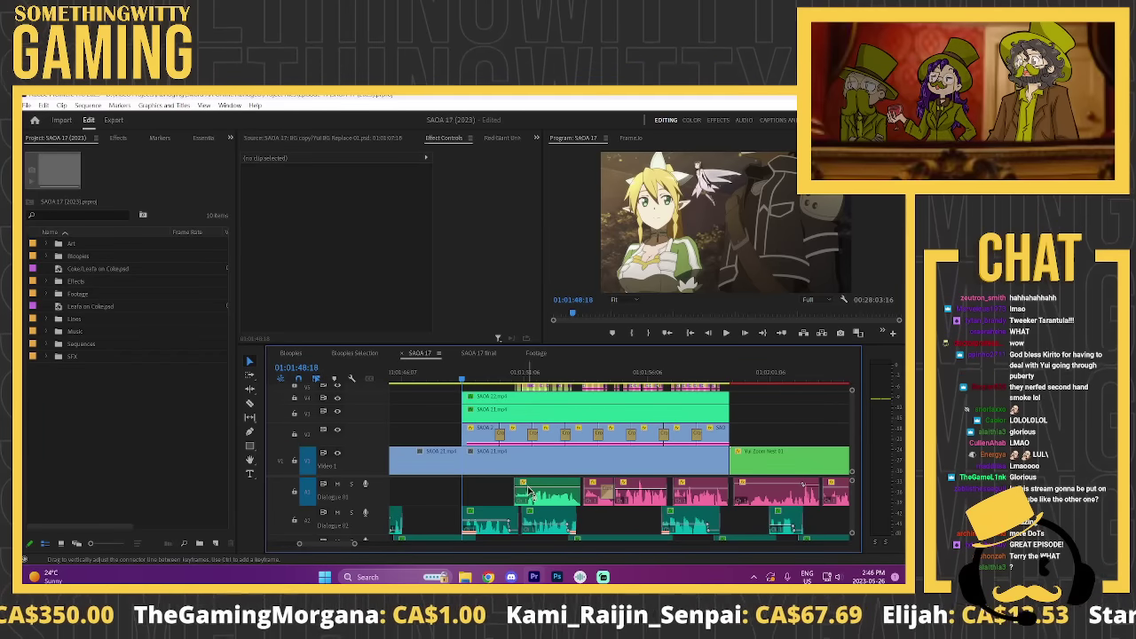
# Step: Scrub through the Leafa shot to 01:01:57:02, examining its repeated clip segments and mouth animation pieces
pyautogui.moveTo(561, 376); pyautogui.dragTo(653, 399)
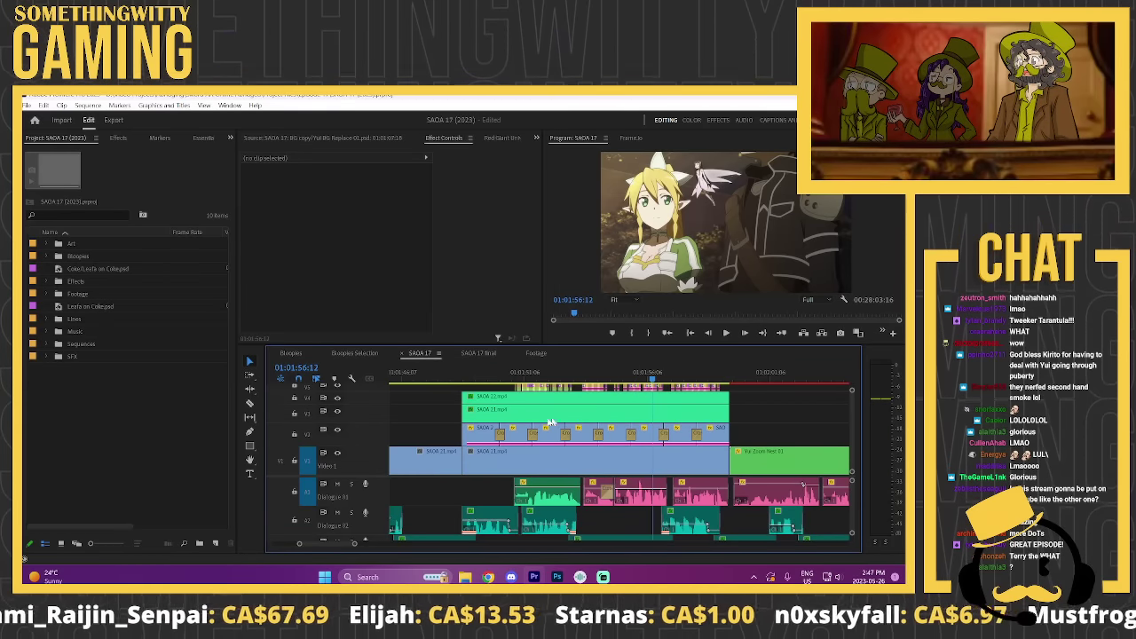
pyautogui.scroll(3, 427, 422)
pyautogui.scroll(-1, 428, 421)
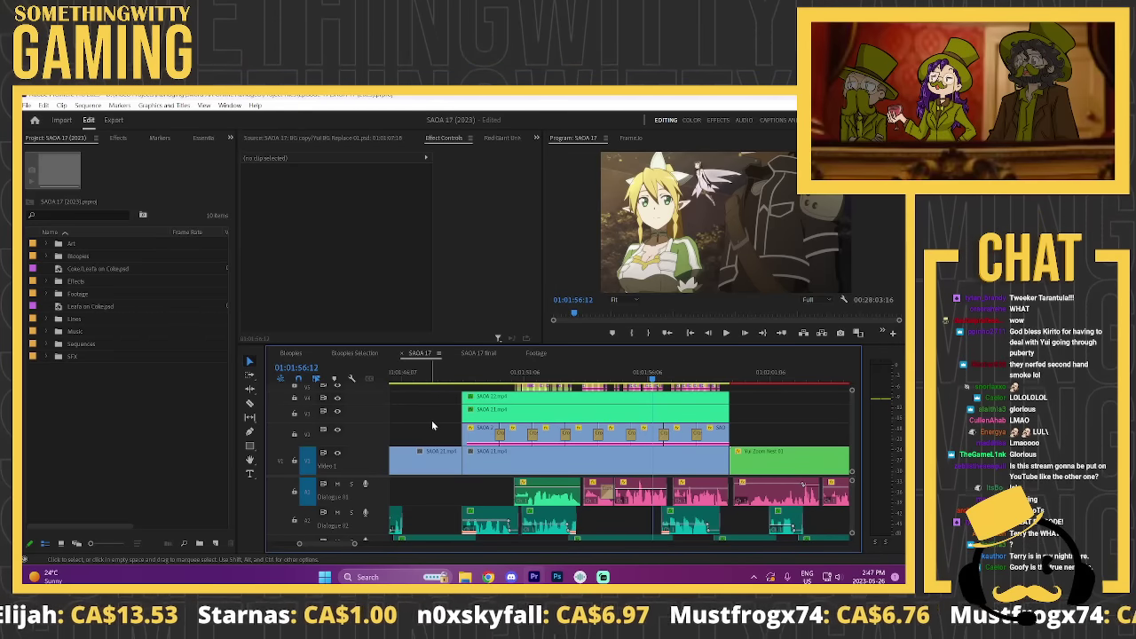
pyautogui.scroll(-1, 431, 420)
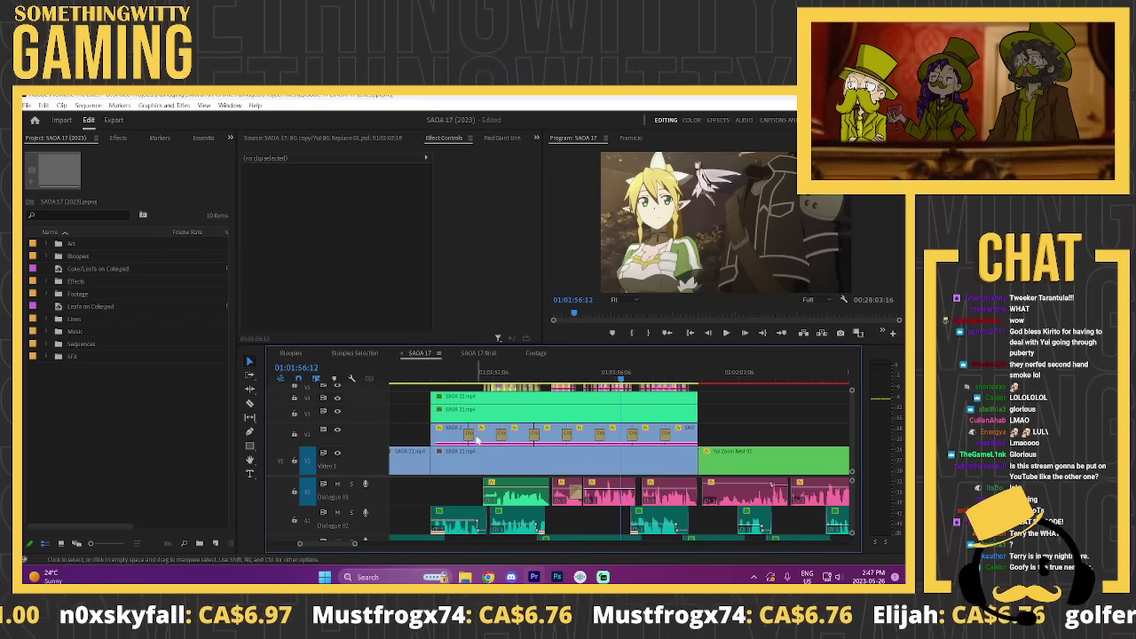
pyautogui.press('Down')
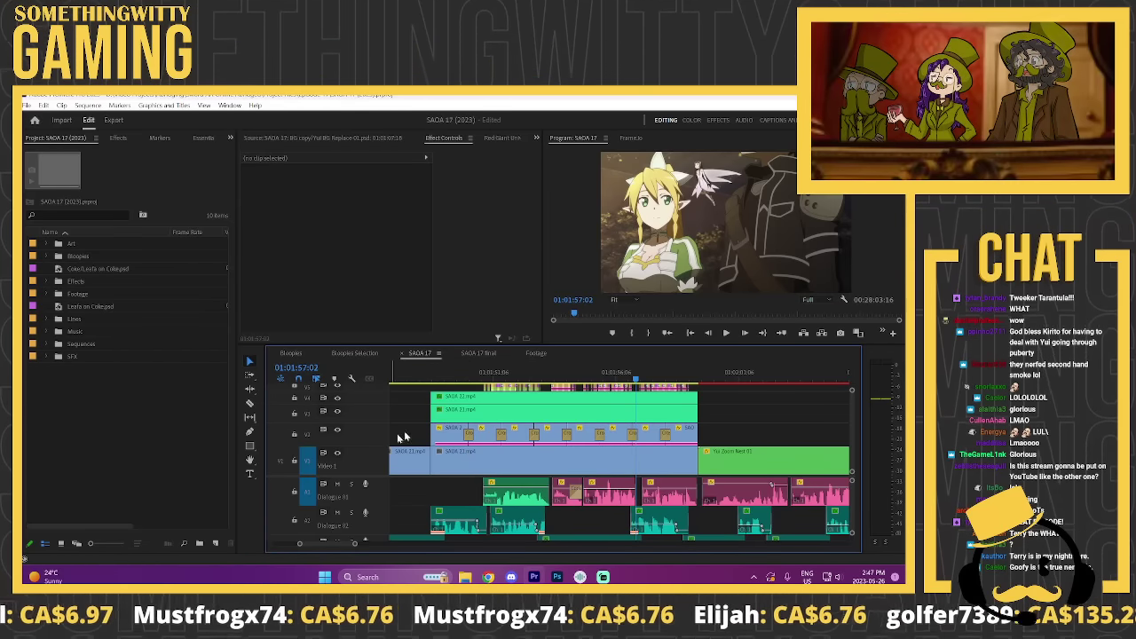
# Step: Move back to 01:01:57:18 near the end of the Leafa shot and play it through to 01:01:59:10
pyautogui.press('Down')
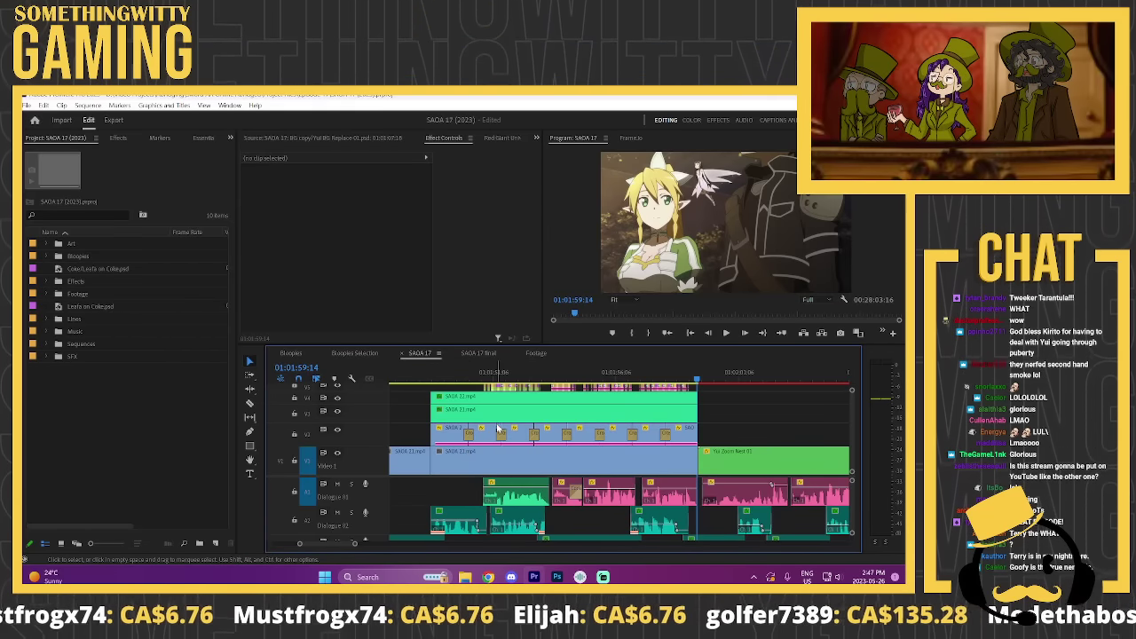
pyautogui.moveTo(633, 388); pyautogui.dragTo(651, 382)
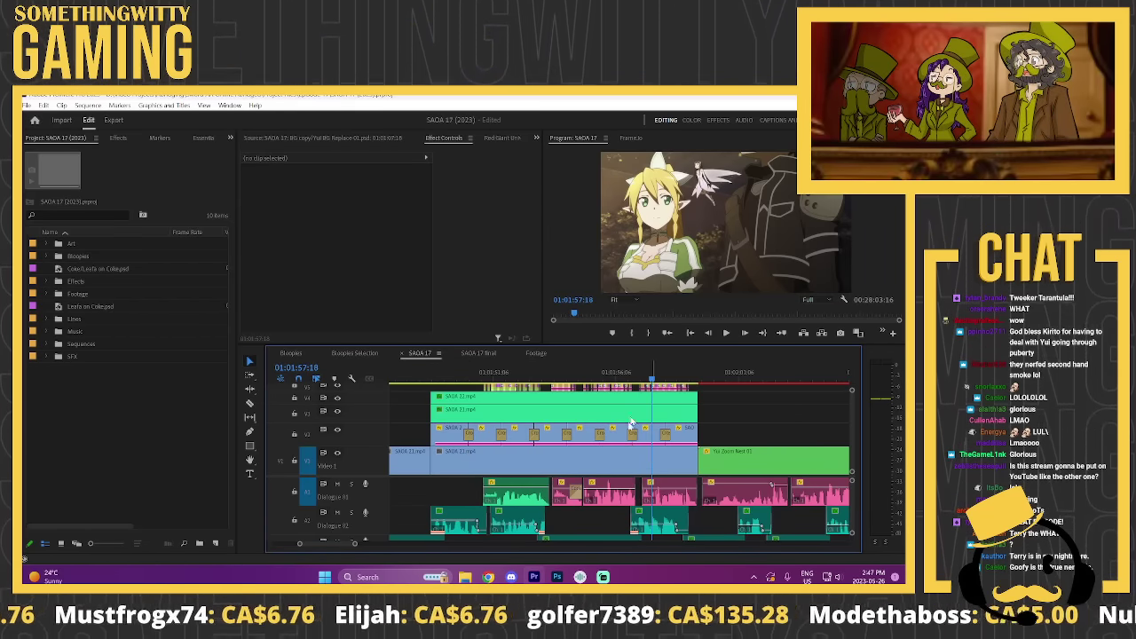
pyautogui.scroll(1, 620, 460)
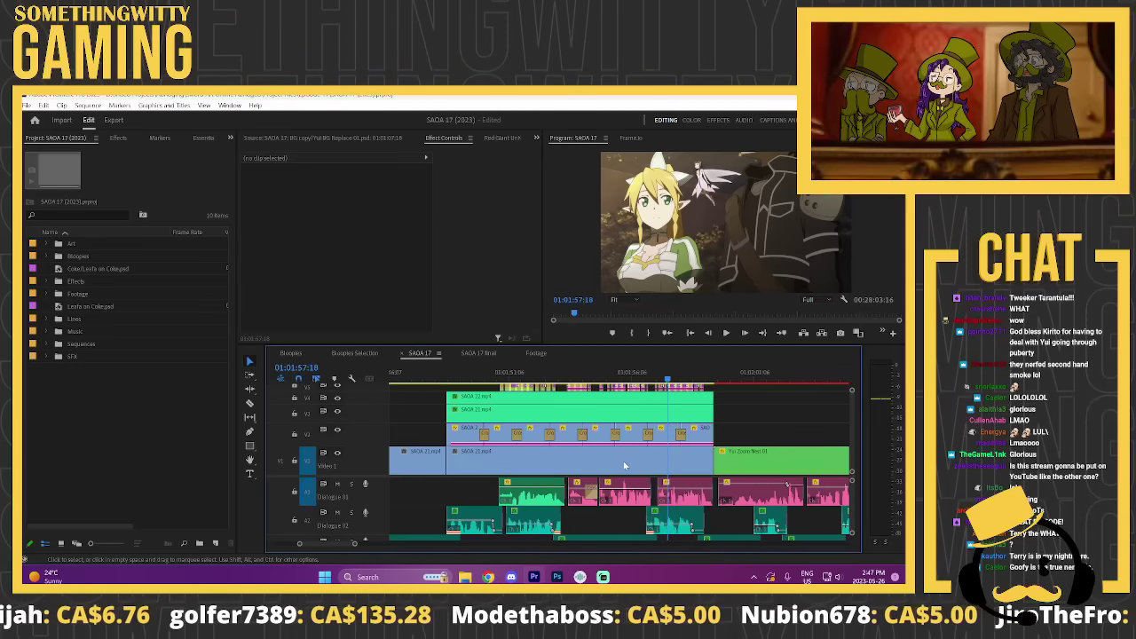
pyautogui.scroll(-3, 621, 452)
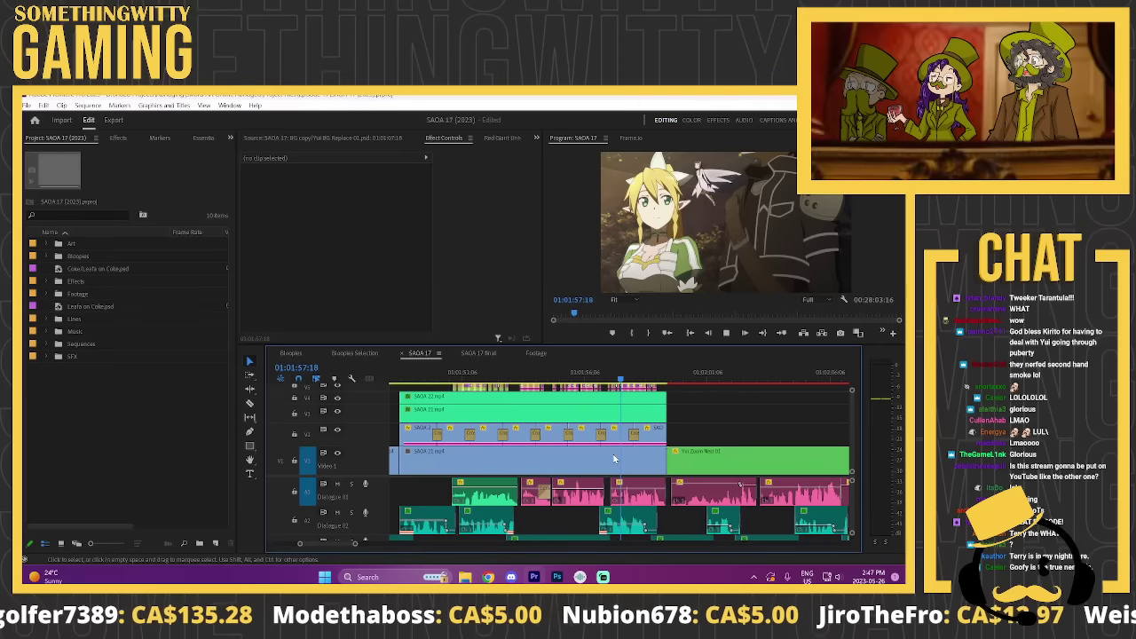
pyautogui.press('space')
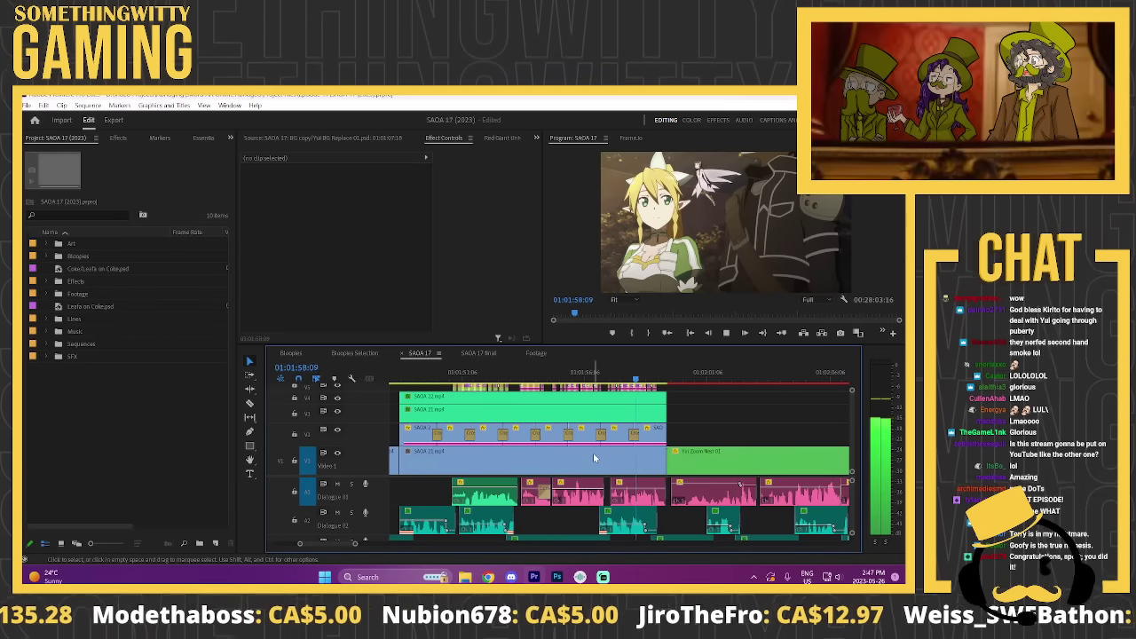
pyautogui.press('space')
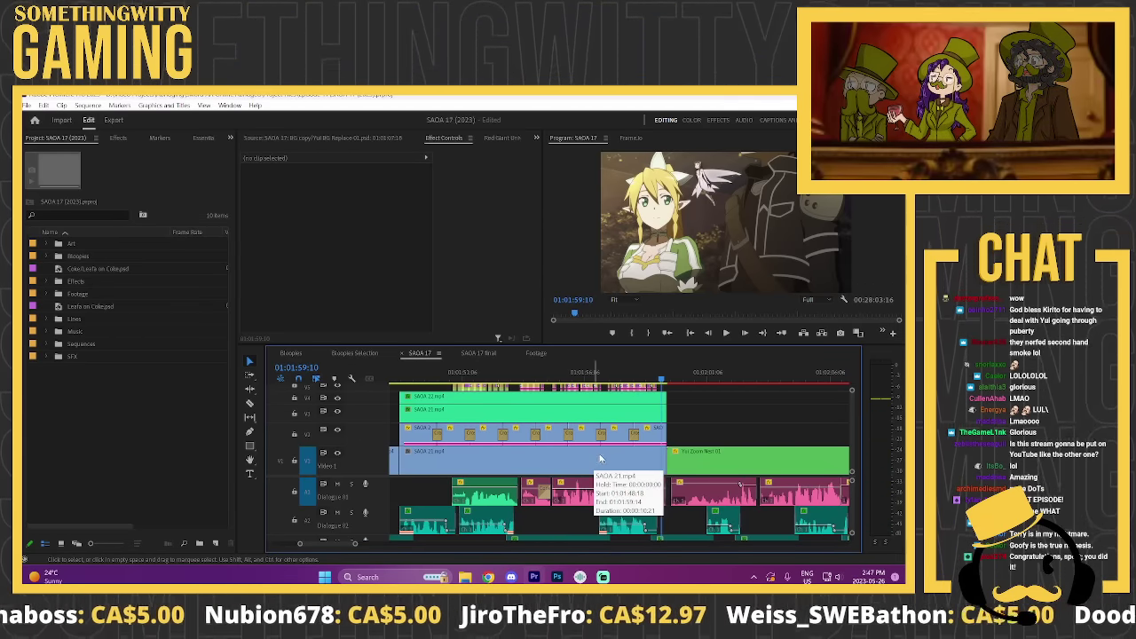
# Step: Move to the Yui close-up at 01:02:00:14 and play the shot to 01:02:02:09
pyautogui.scroll(-4, 599, 454)
pyautogui.scroll(-3, 616, 459)
pyautogui.click(582, 379)
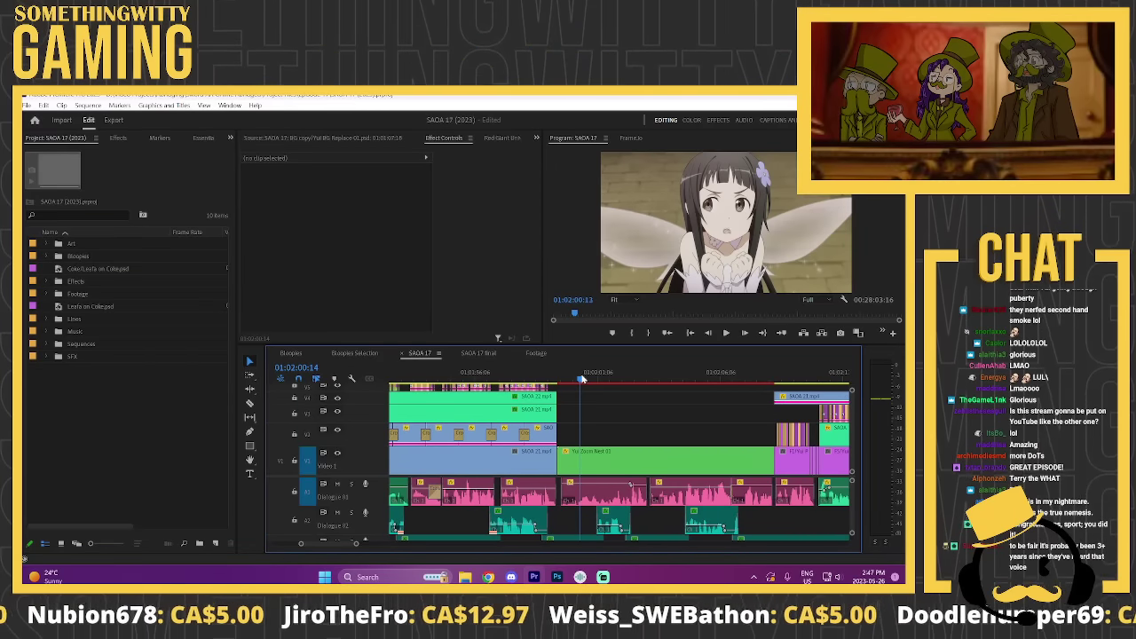
pyautogui.press('space')
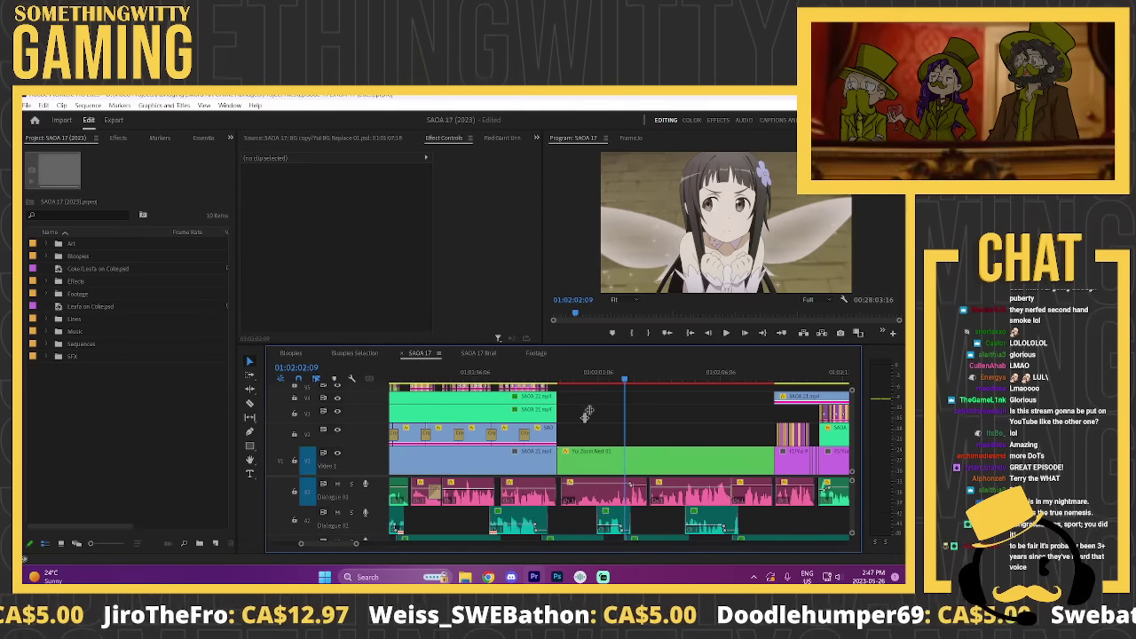
# Step: Open the Yui Zoom Nest 01 sequence, move to 00:00:03:15 and open the V1 background layer, Yui BG Replace 02.psd, in its original editor
pyautogui.doubleClick(584, 460)
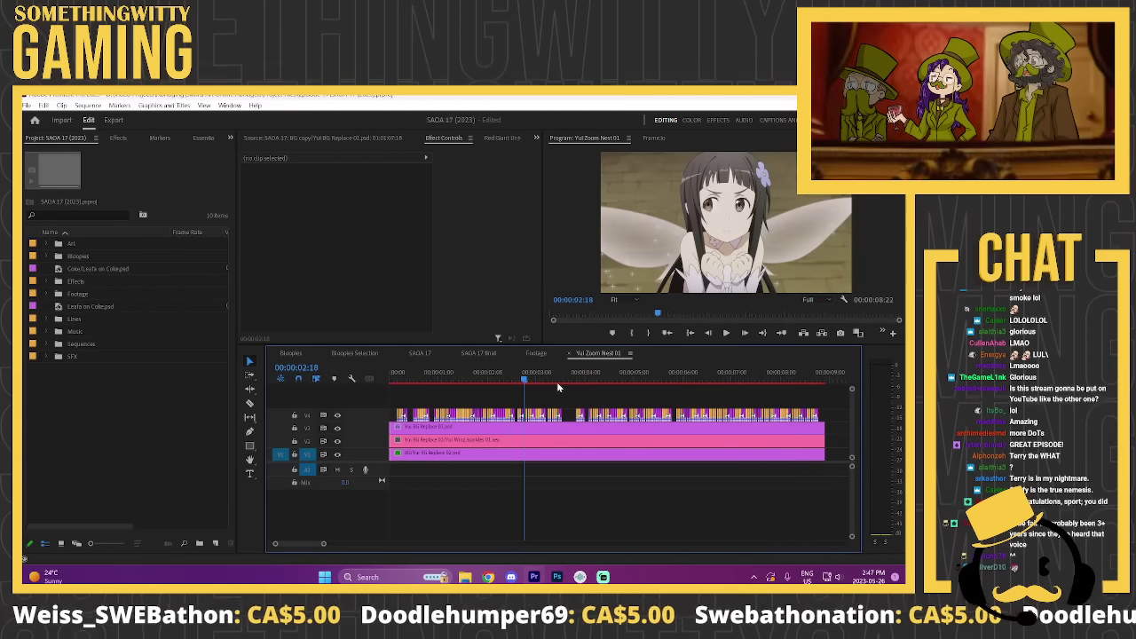
pyautogui.moveTo(559, 380)
pyautogui.mouseDown()
pyautogui.moveTo(686, 382)
pyautogui.moveTo(566, 380)
pyautogui.mouseUp()
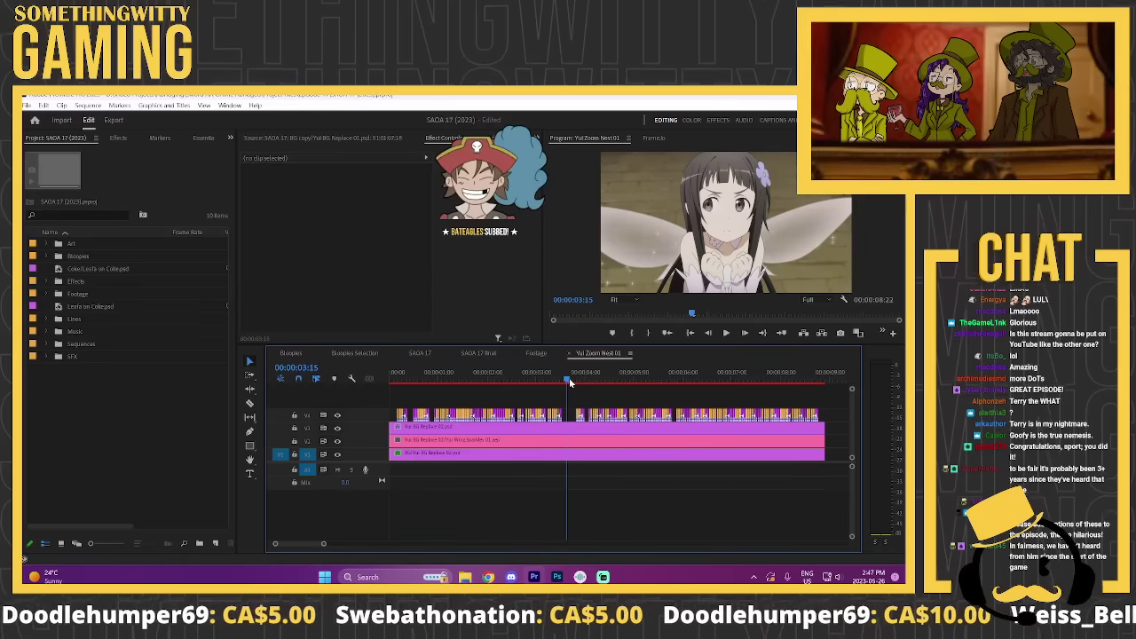
pyautogui.rightClick(537, 458)
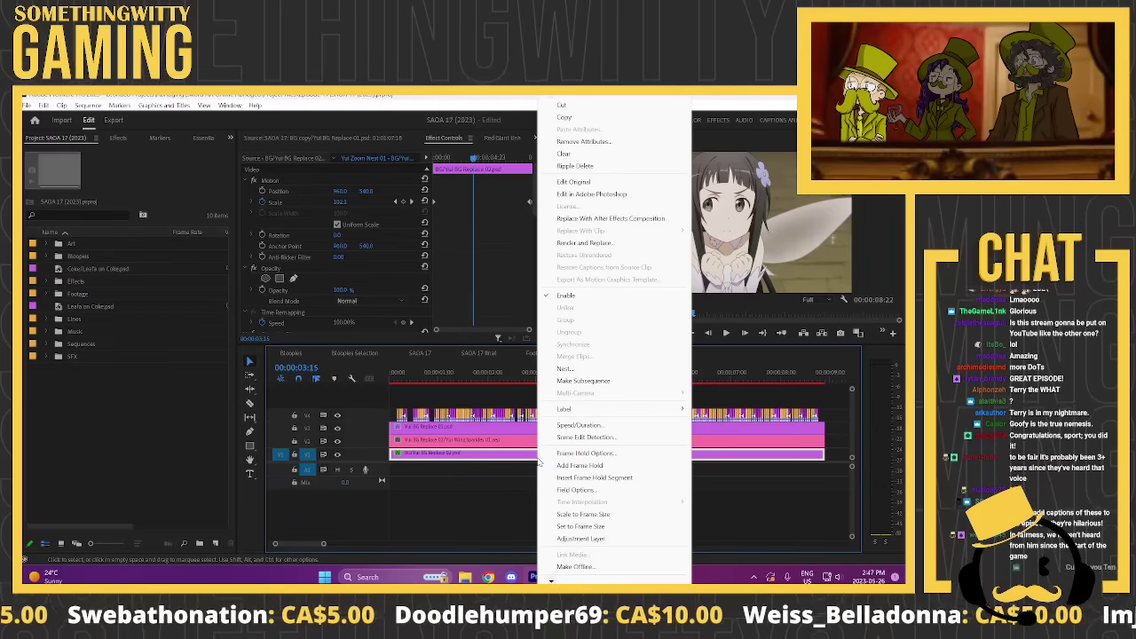
pyautogui.click(567, 182)
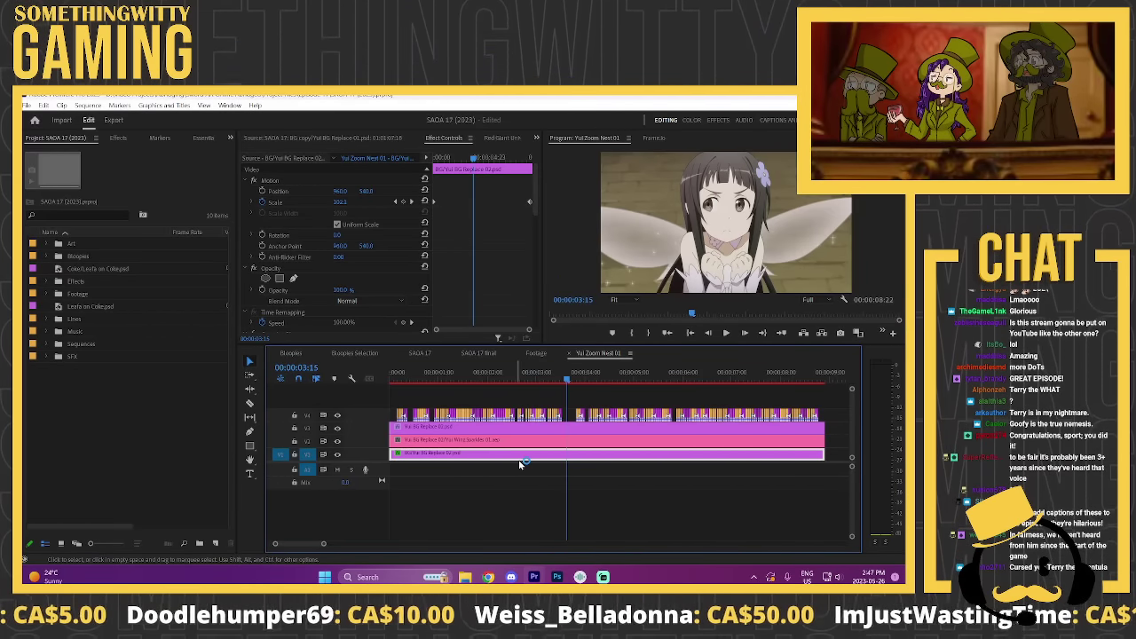